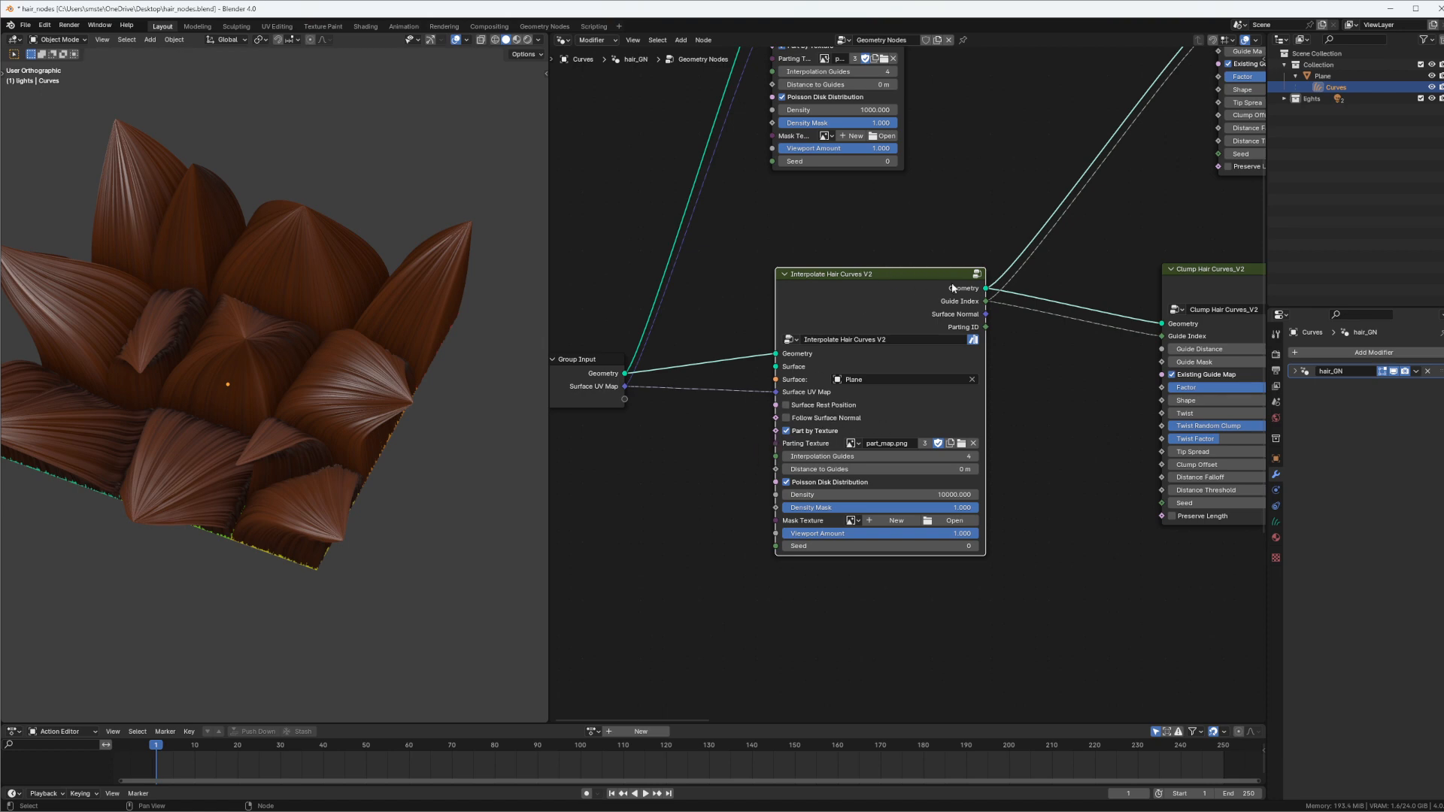
Cut the link from the Guide Index output of Clump Hair Curves_V2 and connect the node's Geometry output to the Viewer
middle_drag(1014, 278, 856, 285)
scroll(1026, 271, down, 3)
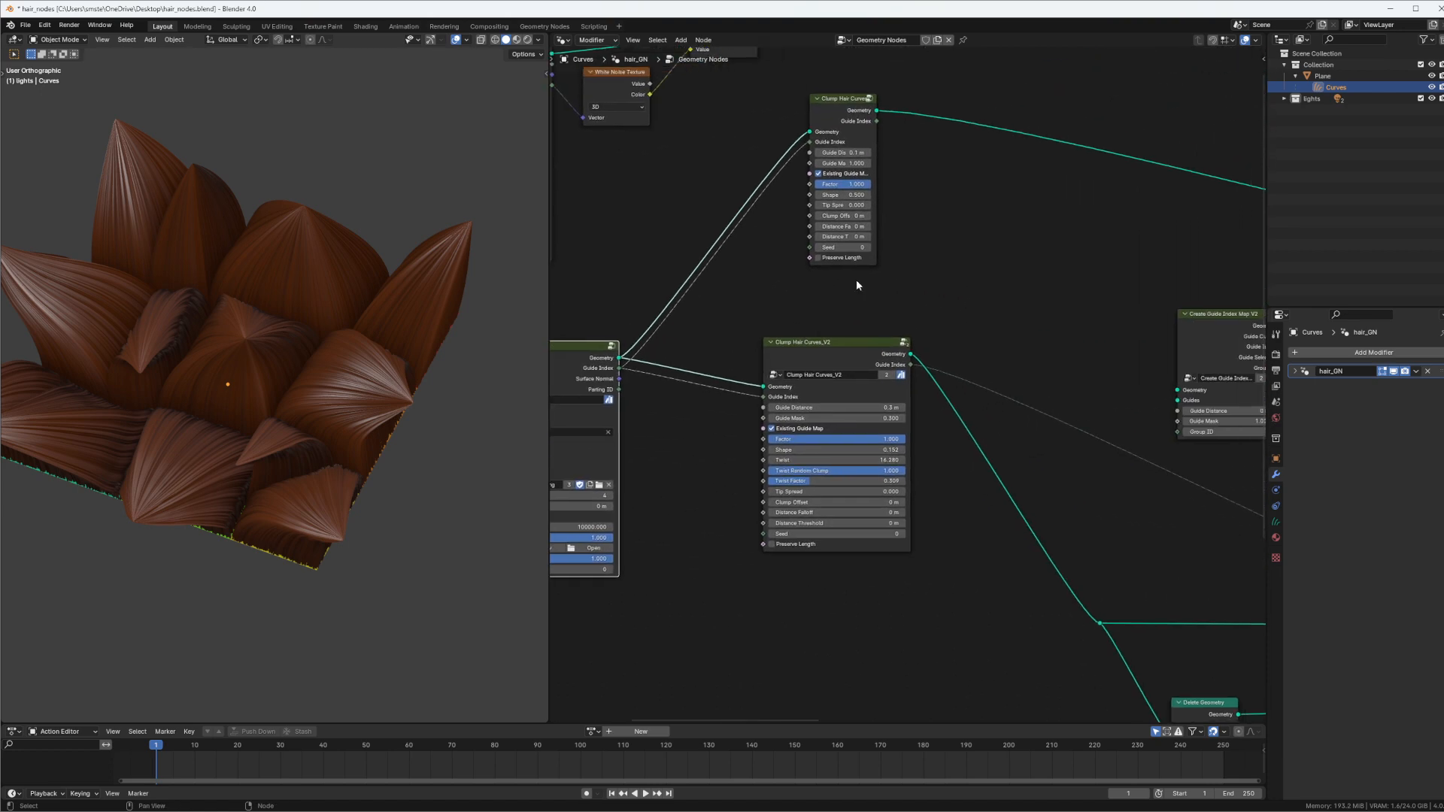
drag(818, 343, 832, 331)
middle_drag(843, 420, 895, 335)
scroll(905, 392, up, 5)
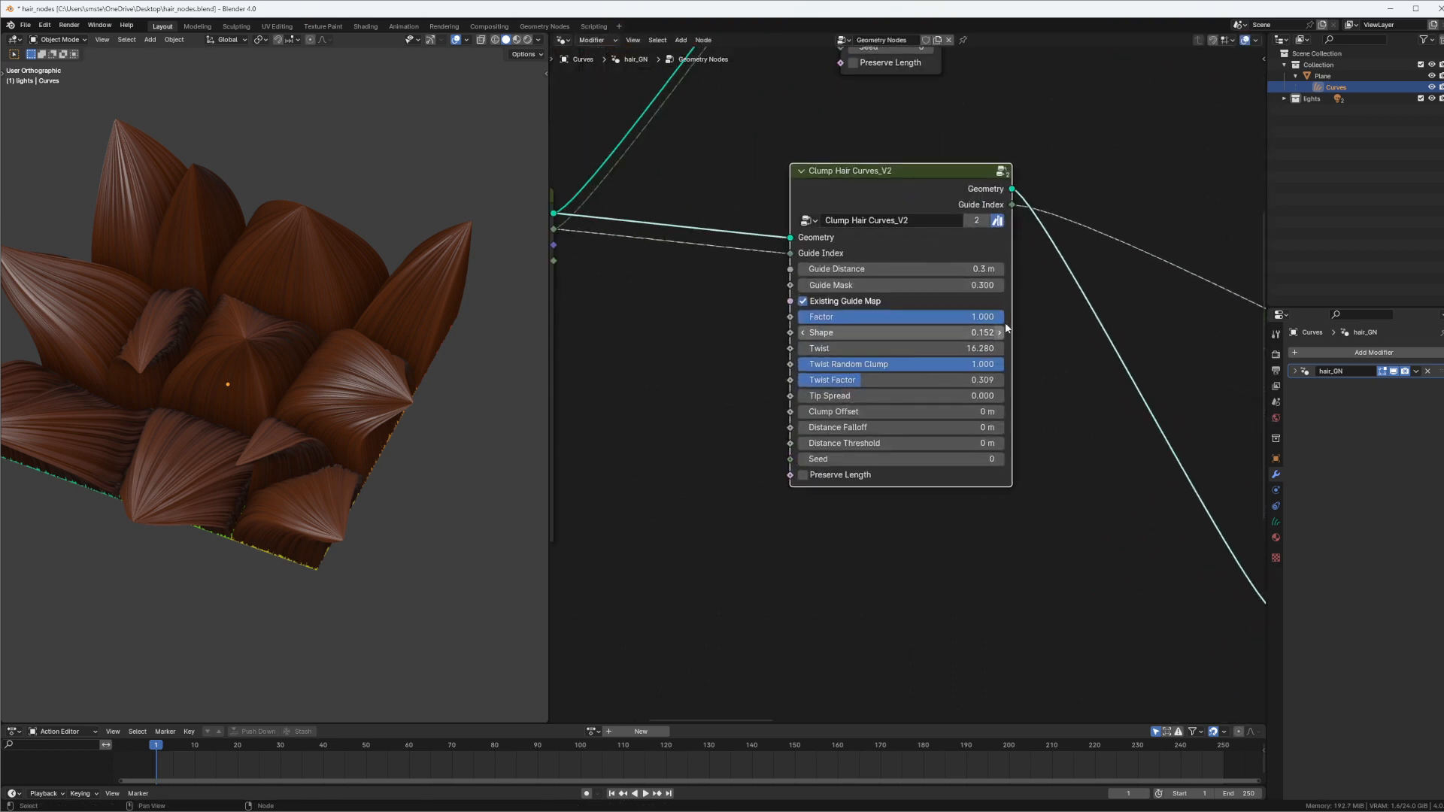
ctrl+shift+click(976, 200)
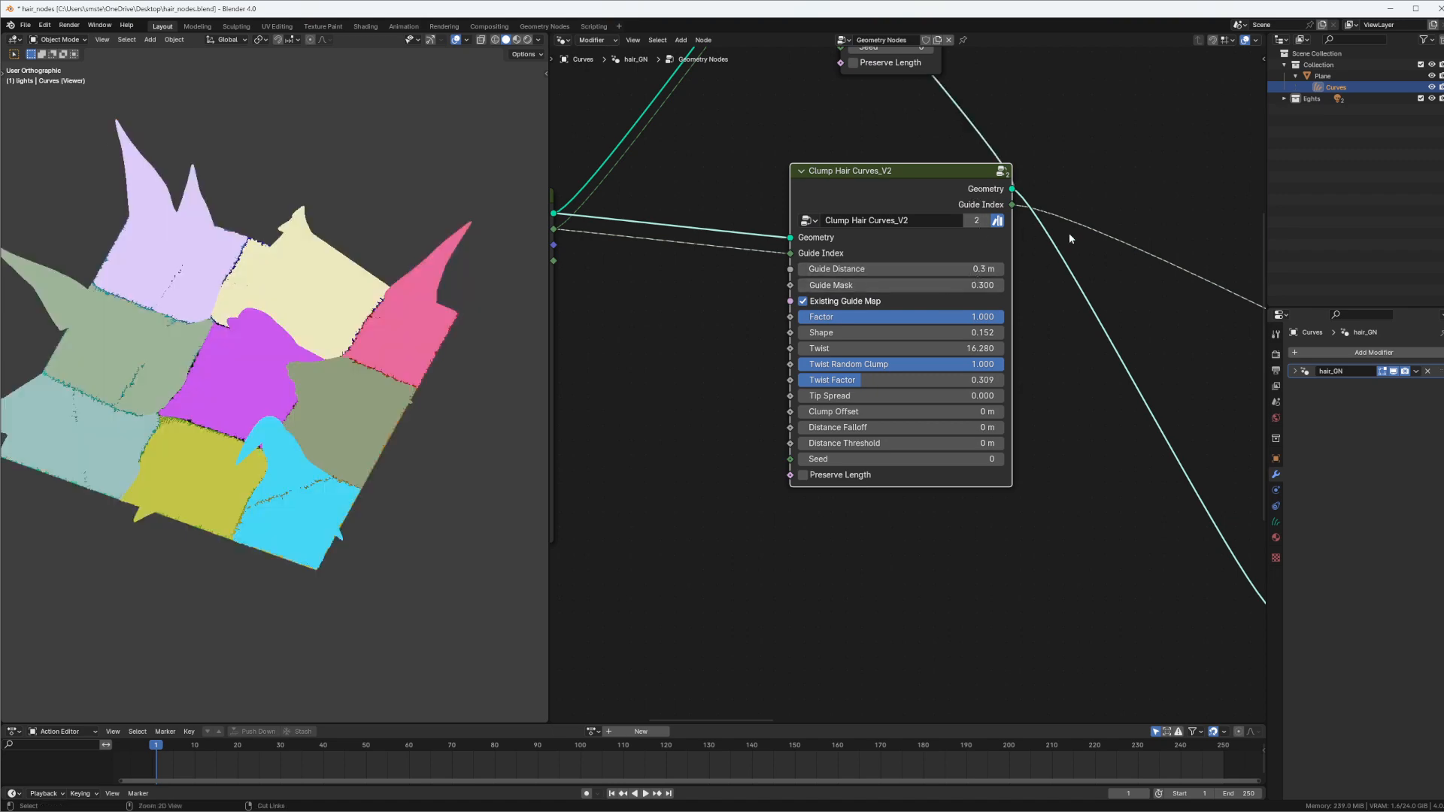
ctrl+right_drag(1061, 206, 1060, 211)
ctrl+right_drag(1080, 54, 936, 141)
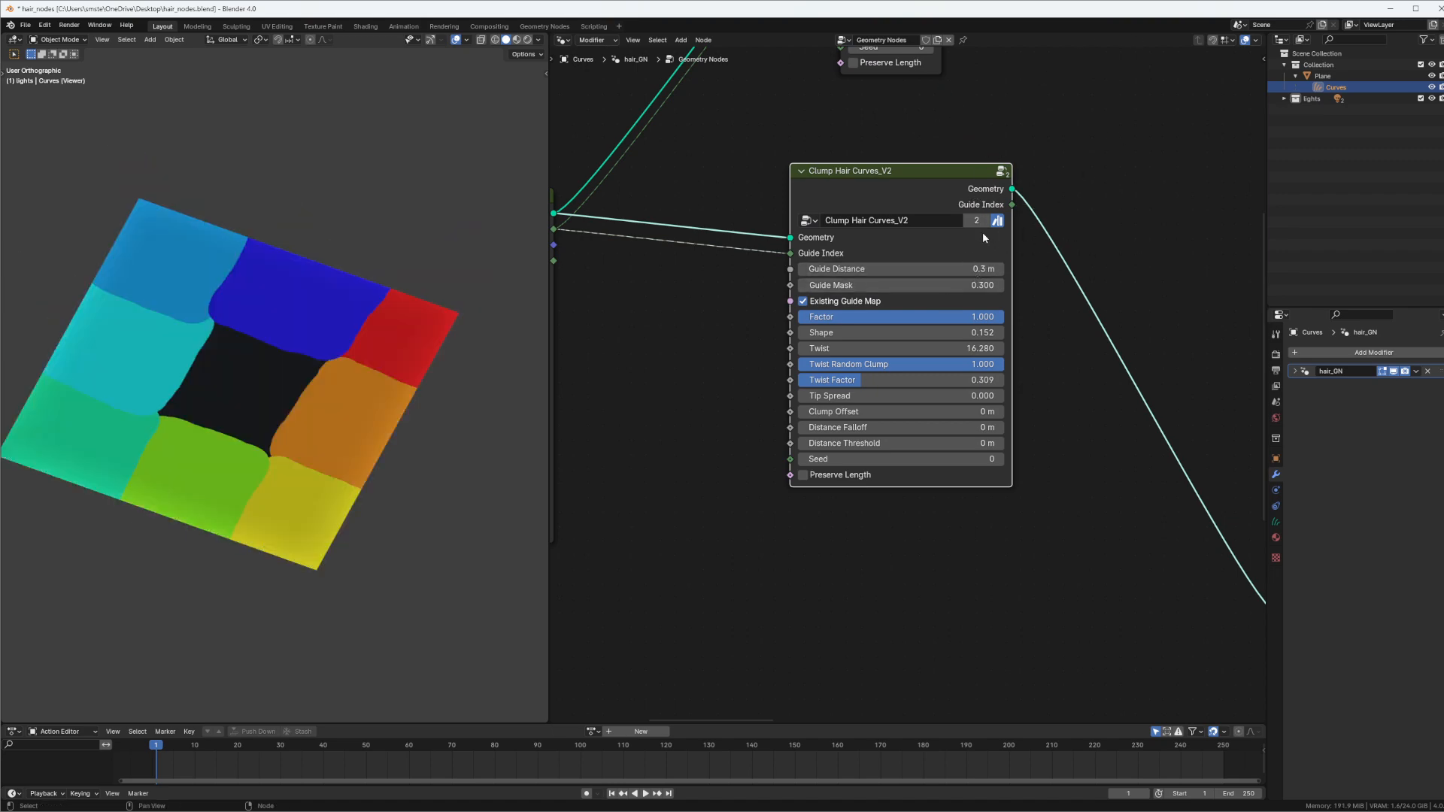
ctrl+shift+click(986, 199)
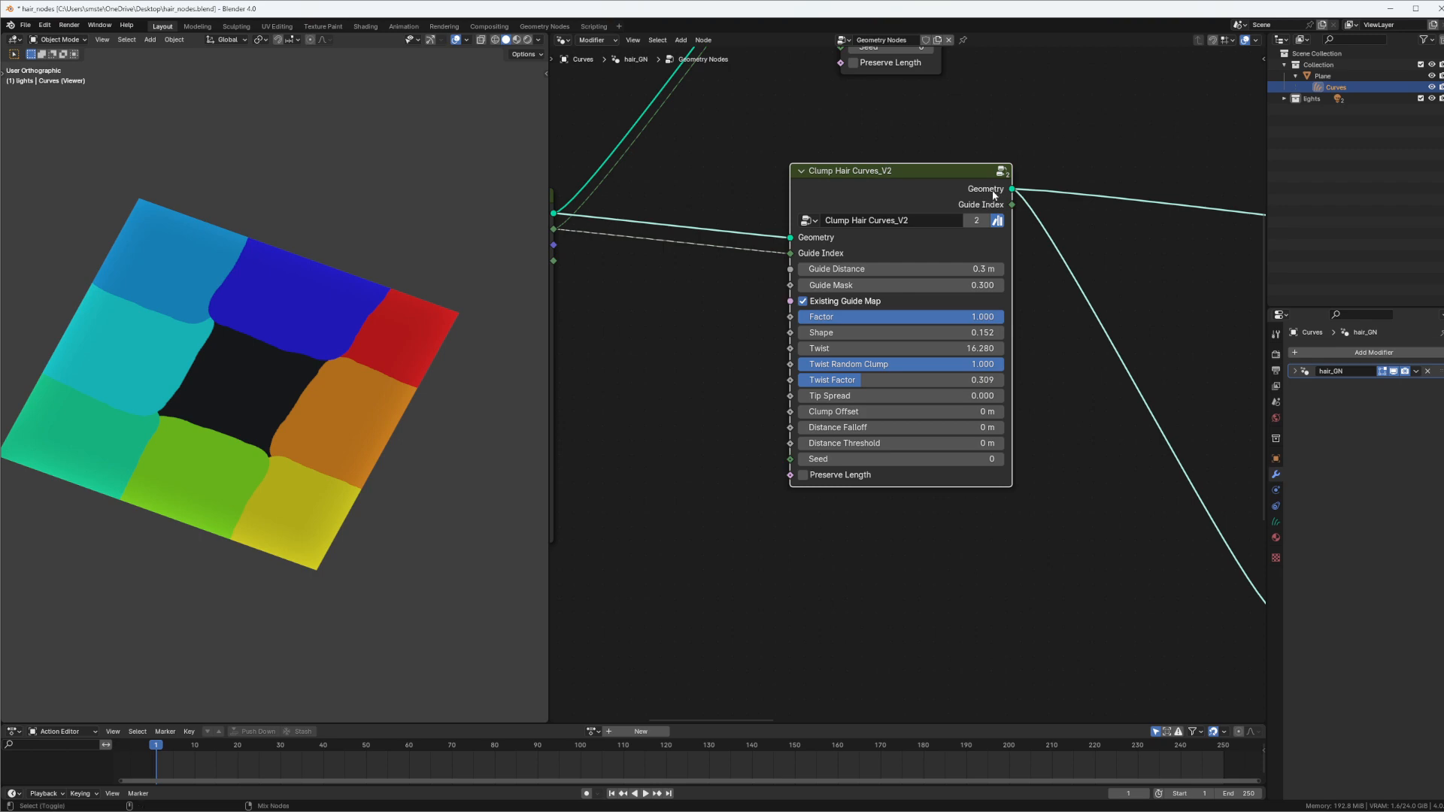
ctrl+shift+click(992, 193)
Move the Viewer node to the right of the original Clump Hair Curves node and cut the White Noise Texture link feeding it
scroll(994, 167, down, 6)
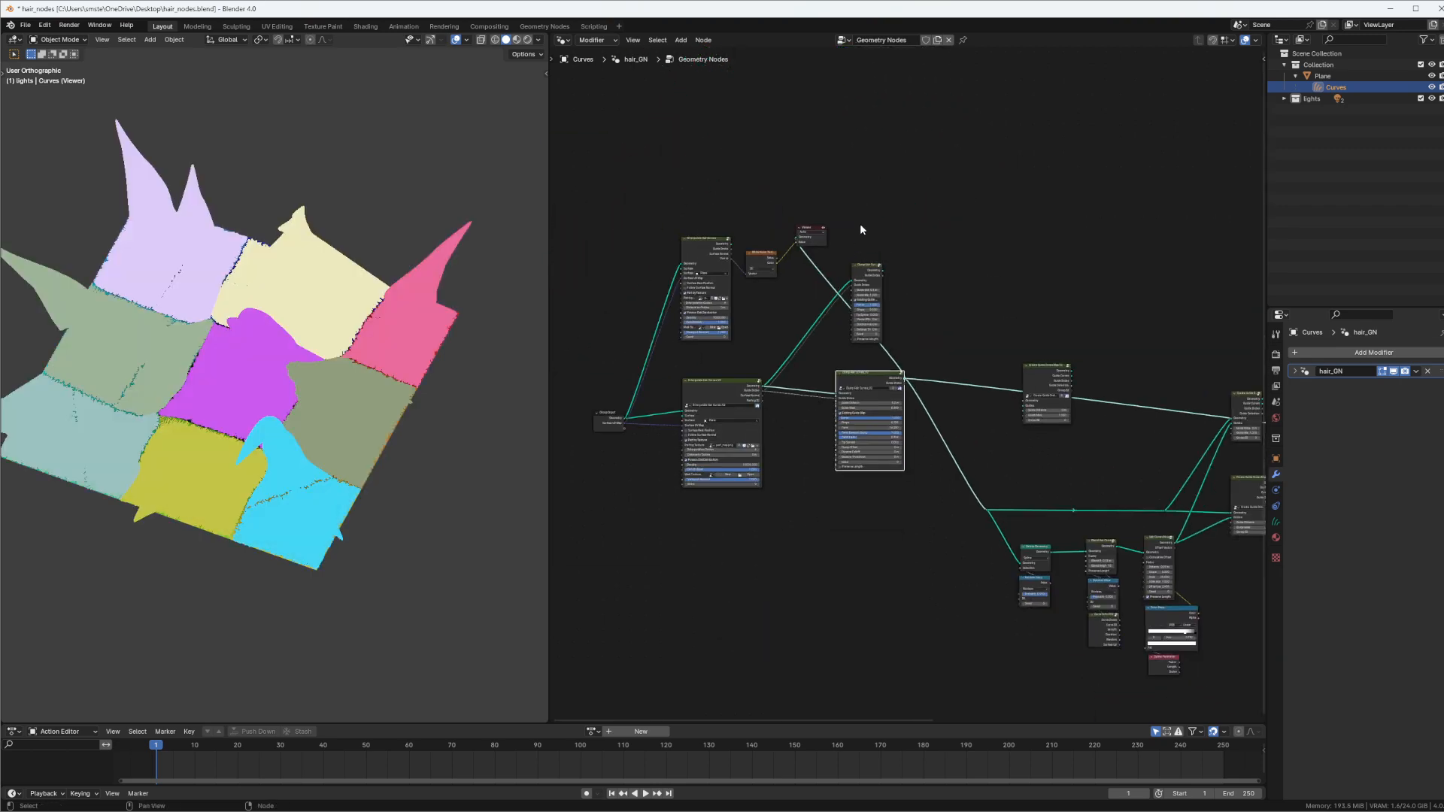
drag(819, 233, 1027, 281)
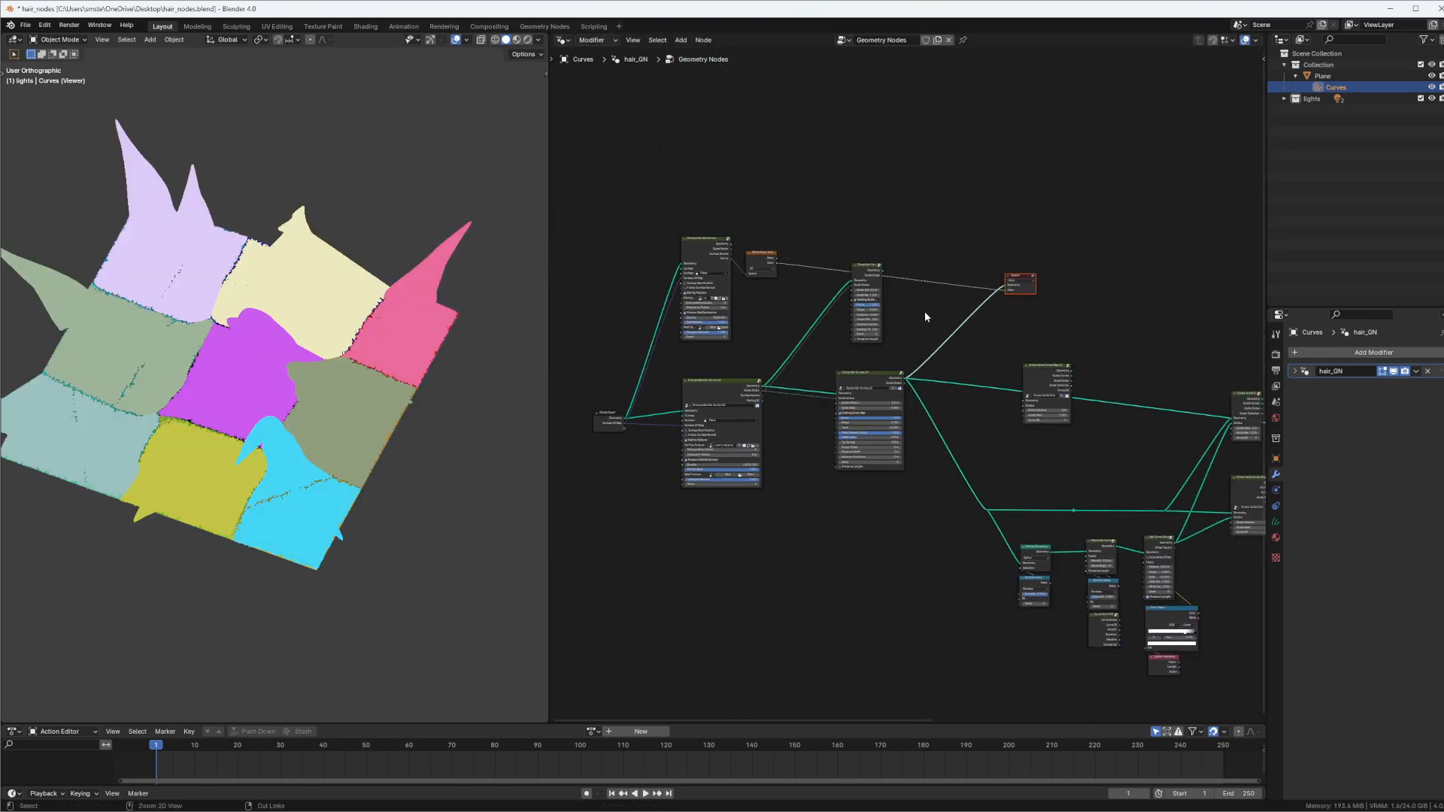
ctrl+right_drag(1004, 205, 940, 306)
Set Twist to 16.912 and Twist Factor to 0.257 on Clump Hair Curves_V2, checking the clumps from different angles
middle_drag(910, 412, 975, 367)
scroll(976, 367, up, 4)
ctrl+middle_drag(987, 287, 895, 324)
middle_drag(895, 324, 973, 282)
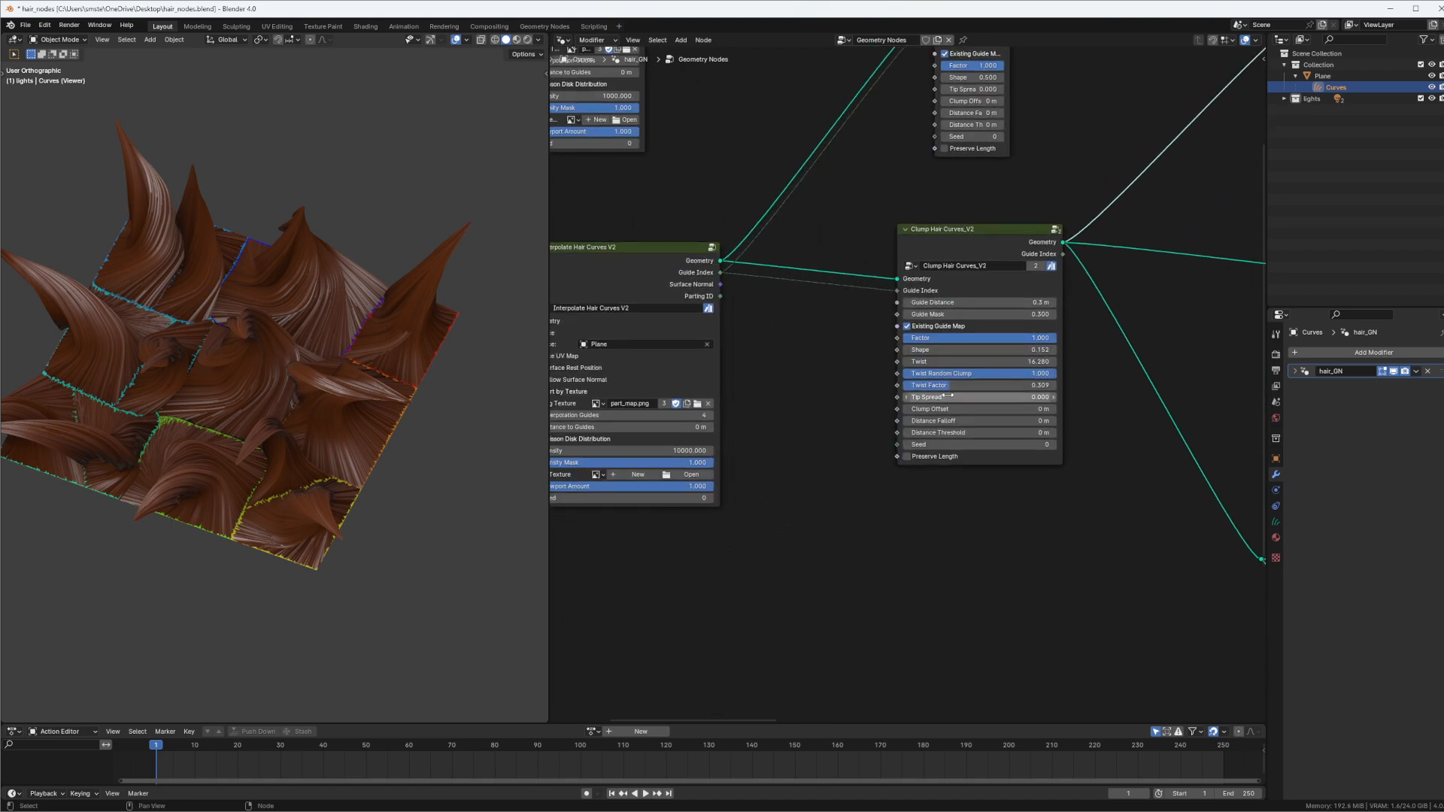
drag(943, 387, 1035, 378)
middle_drag(304, 398, 364, 384)
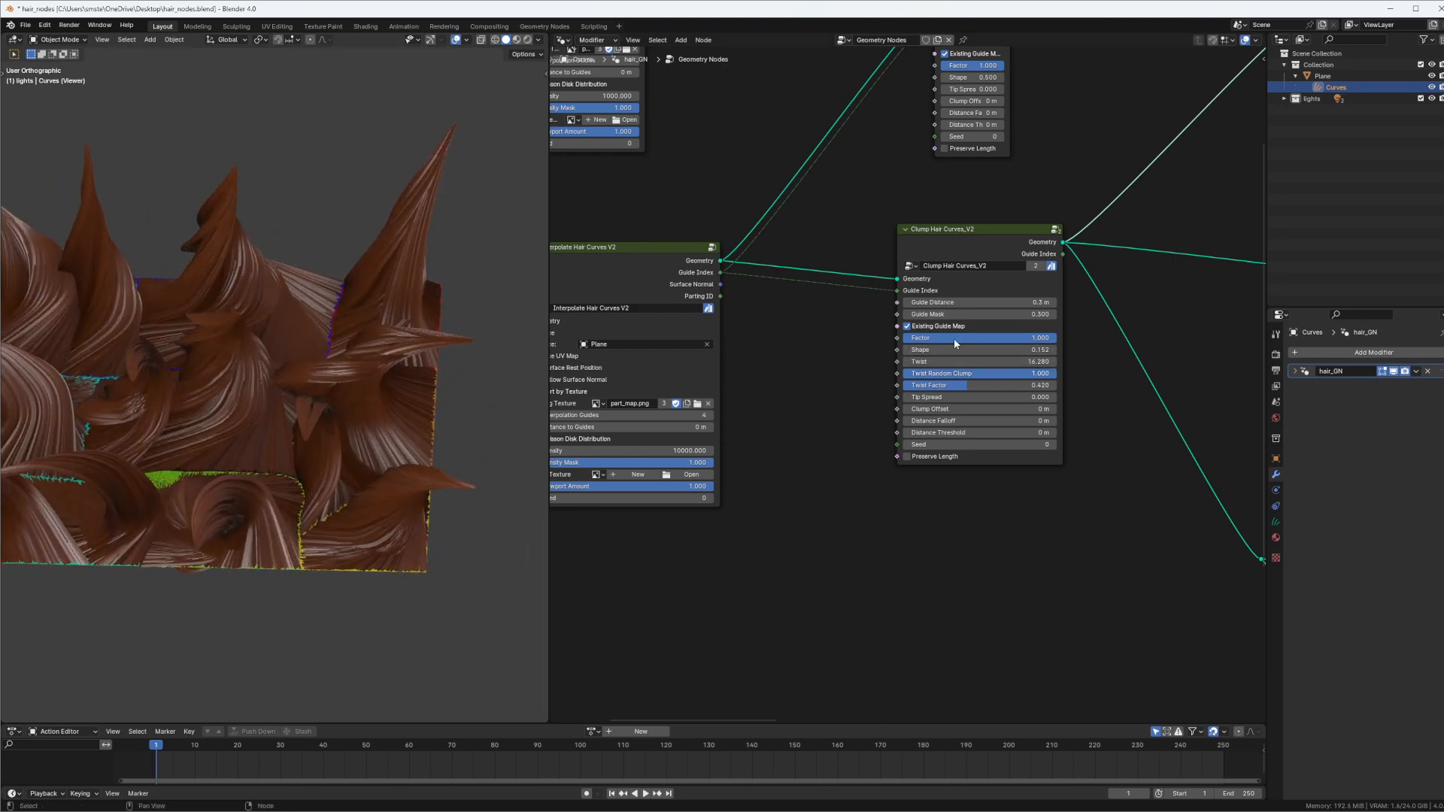
drag(978, 385, 943, 275)
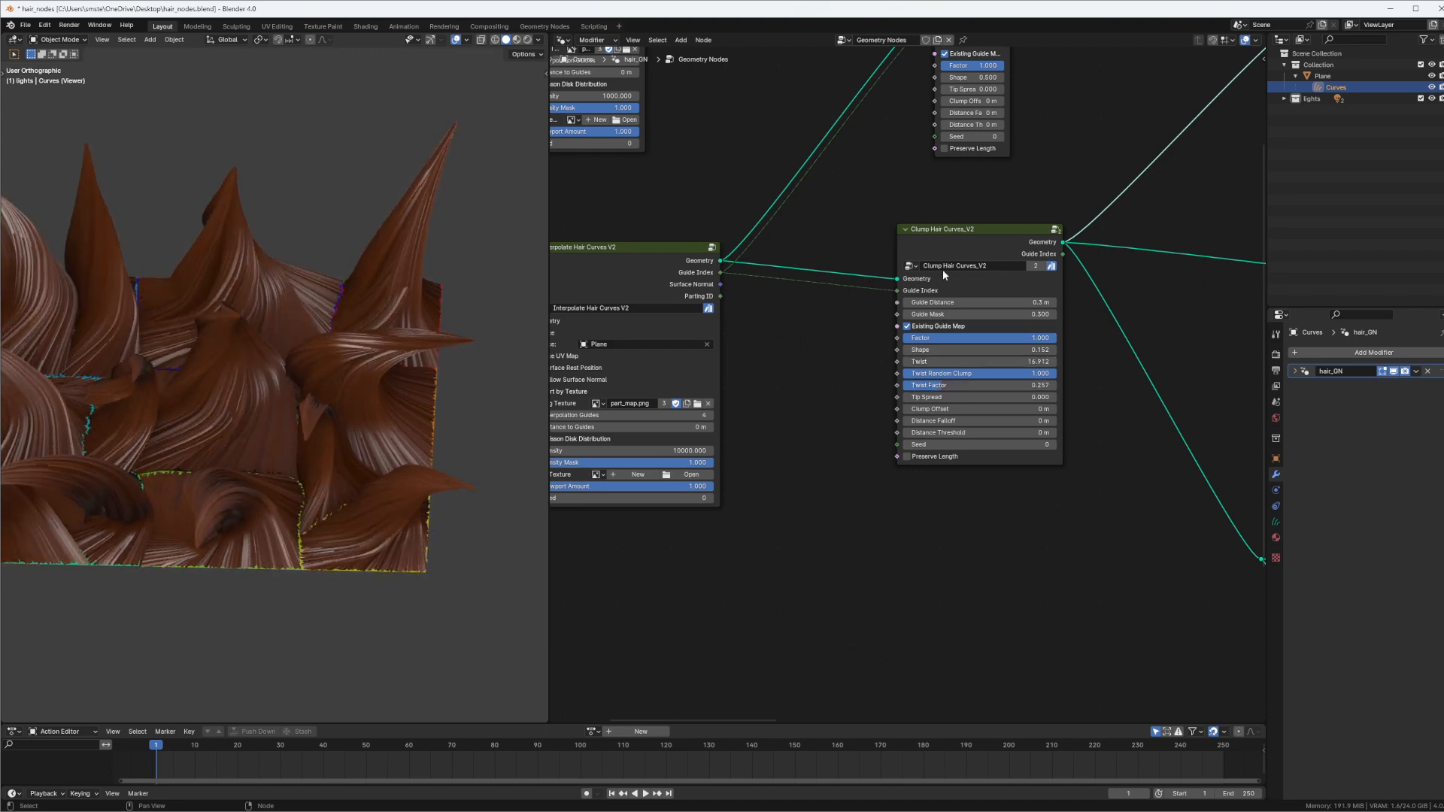
middle_drag(316, 354, 354, 358)
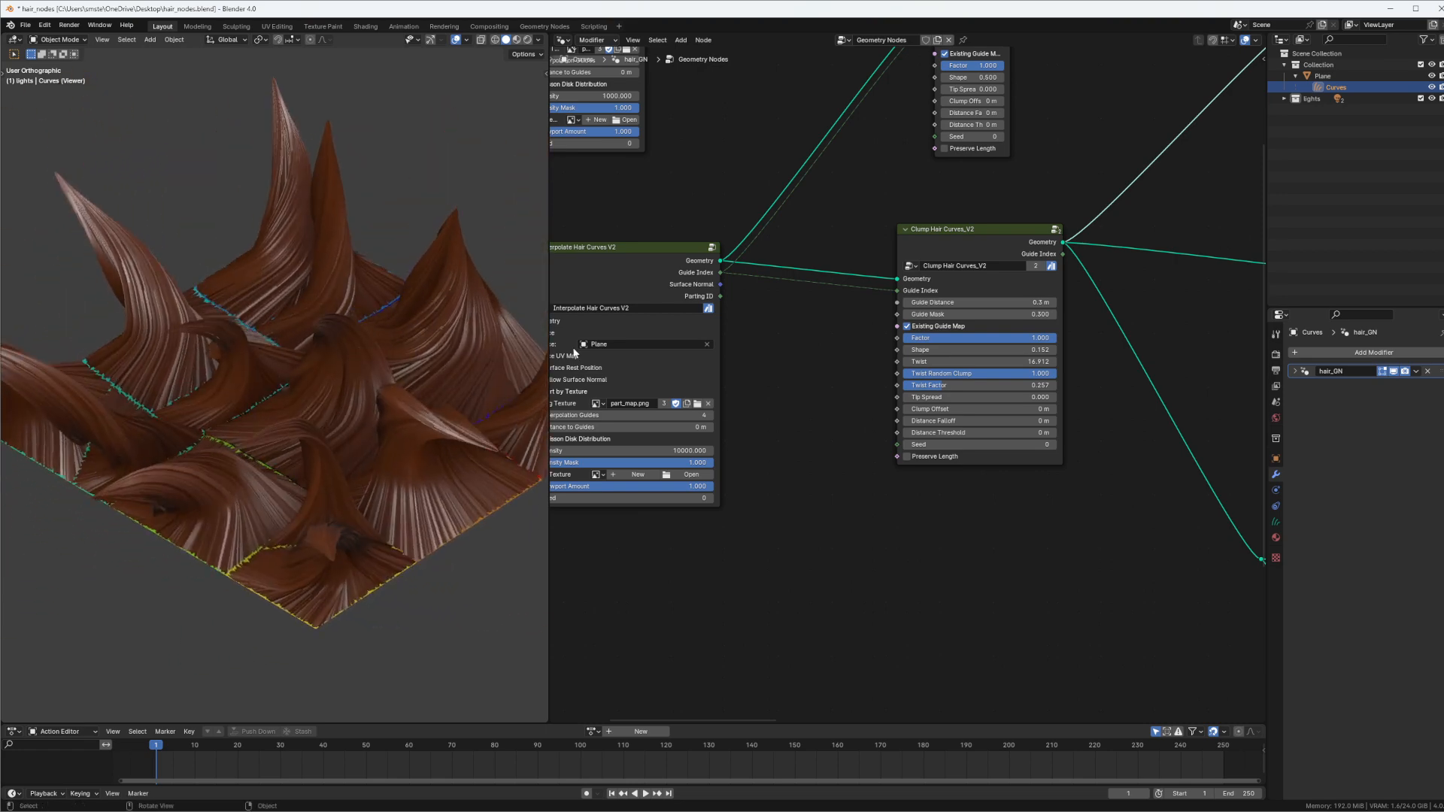
Connect the original Clump Hair Curves node's geometry to the Viewer and shift the node slightly to the right
click(988, 246)
middle_drag(1020, 169, 938, 398)
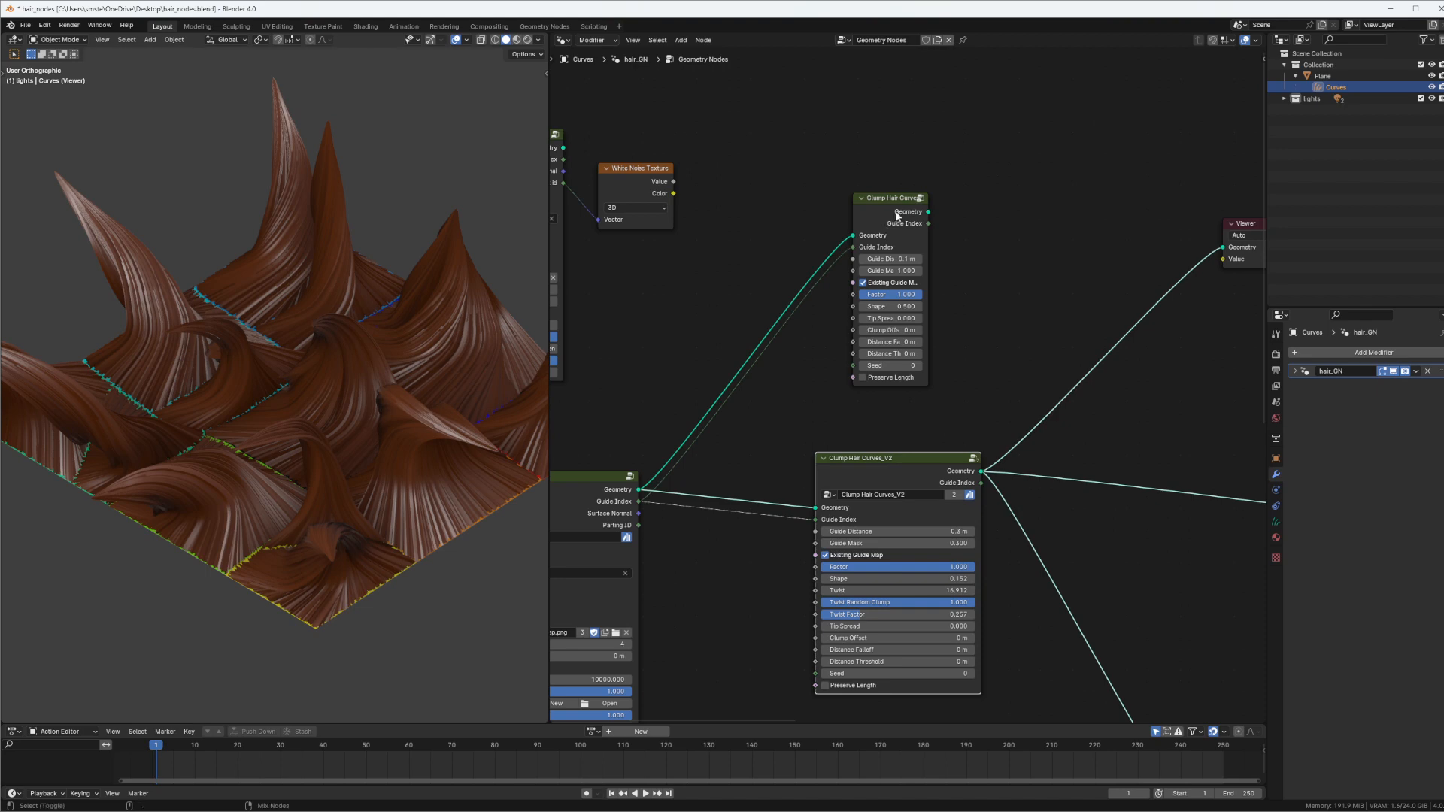
ctrl+shift+click(898, 213)
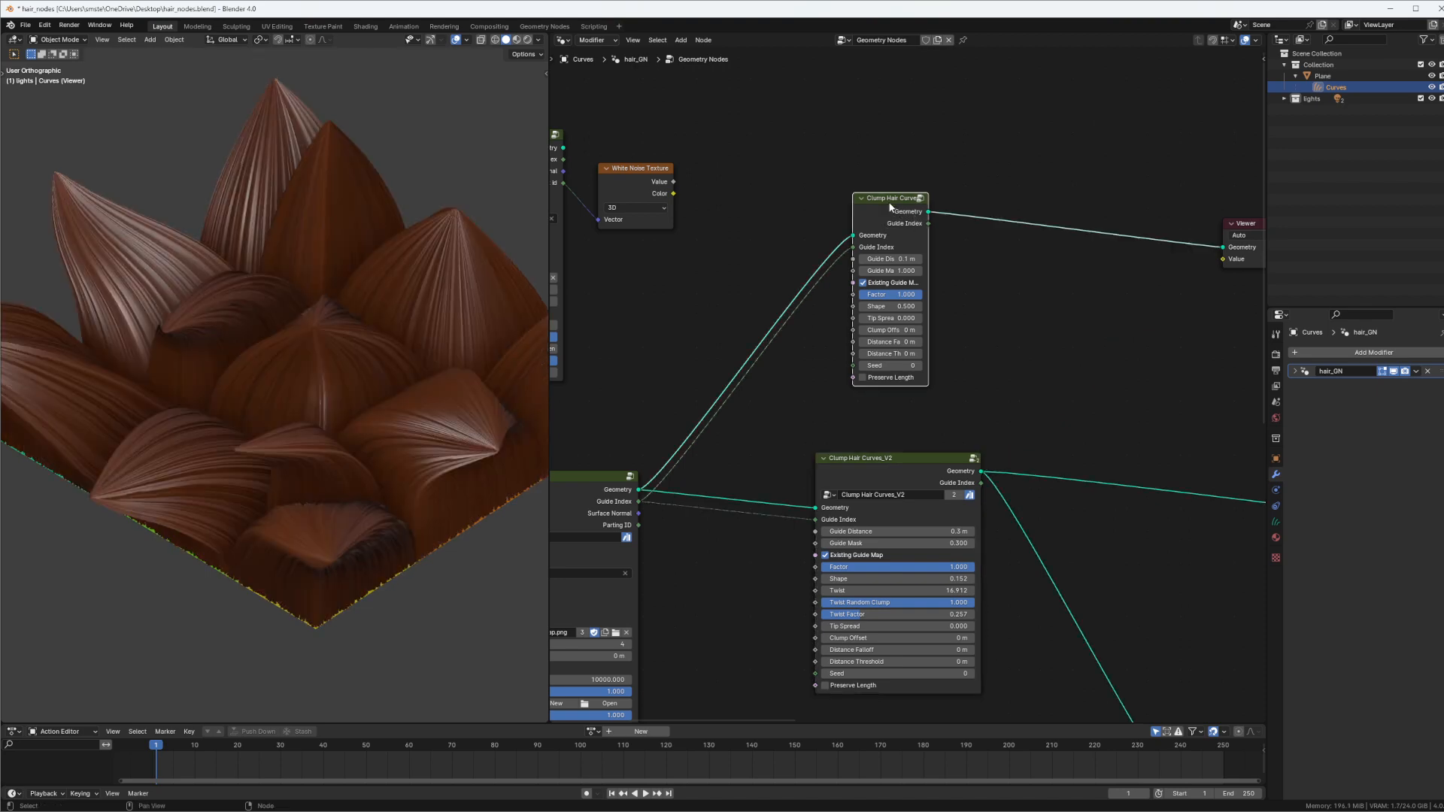
drag(889, 204, 905, 204)
middle_drag(921, 199, 935, 202)
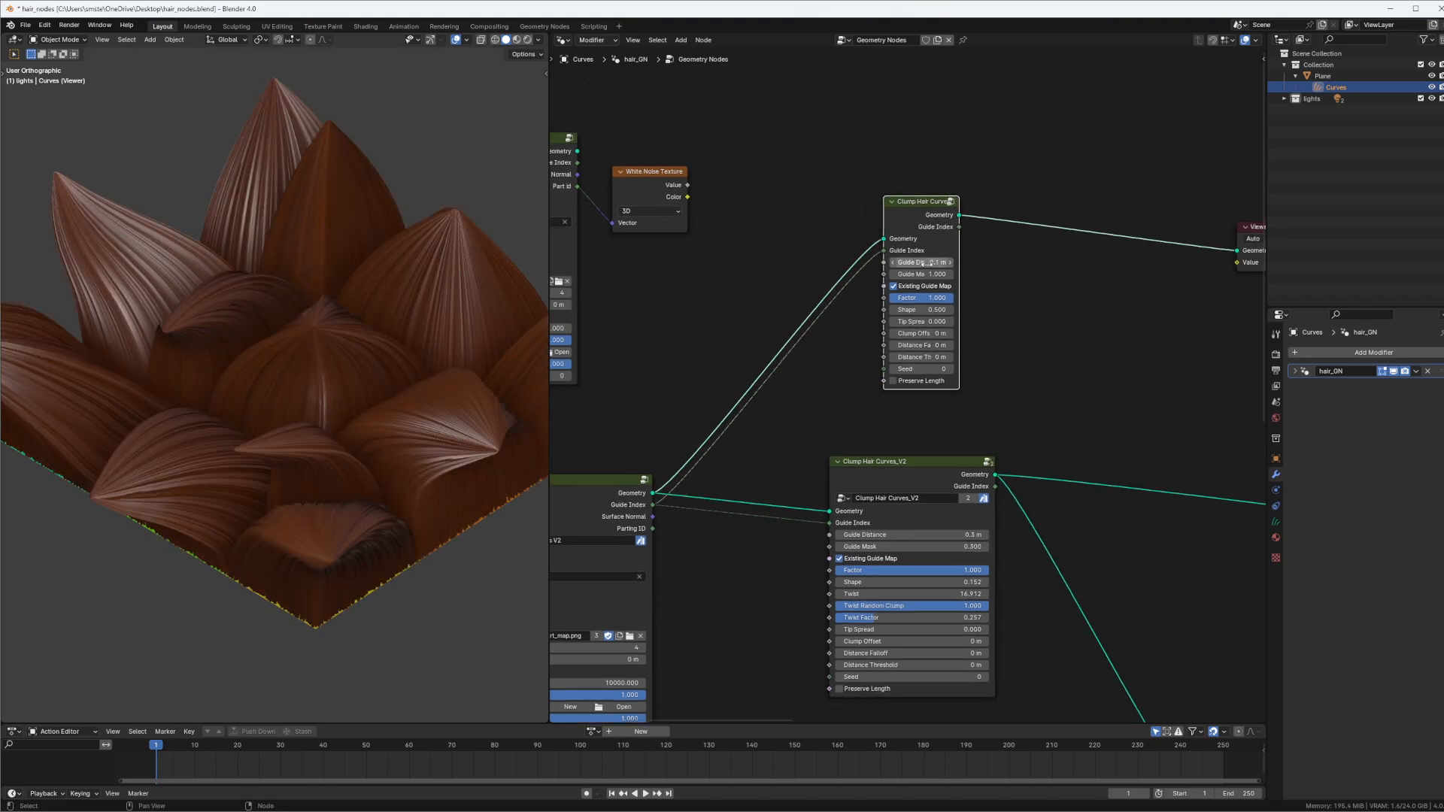
Set the Shape of the original Clump Hair Curves node to 0.2
scroll(924, 264, up, 2)
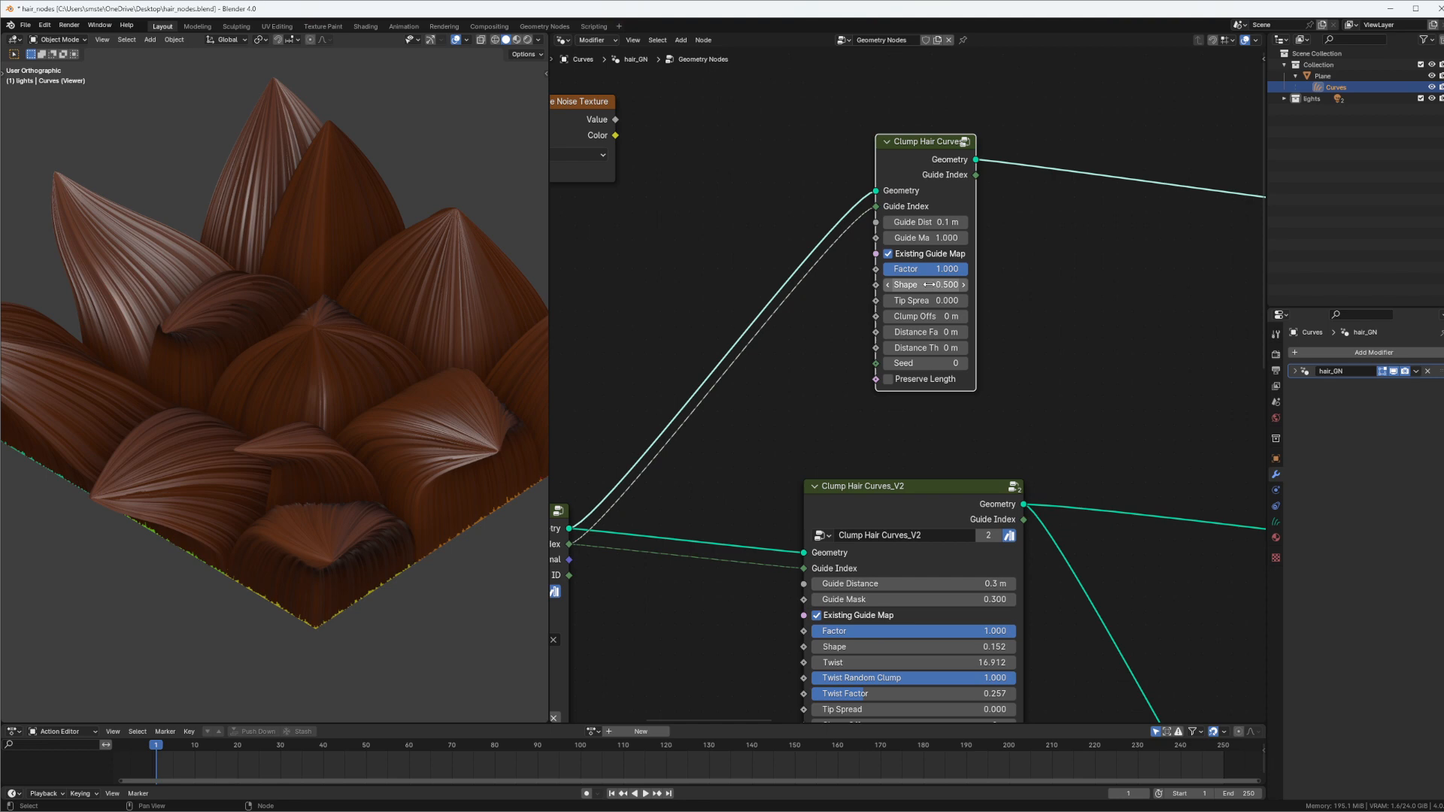
click(946, 283)
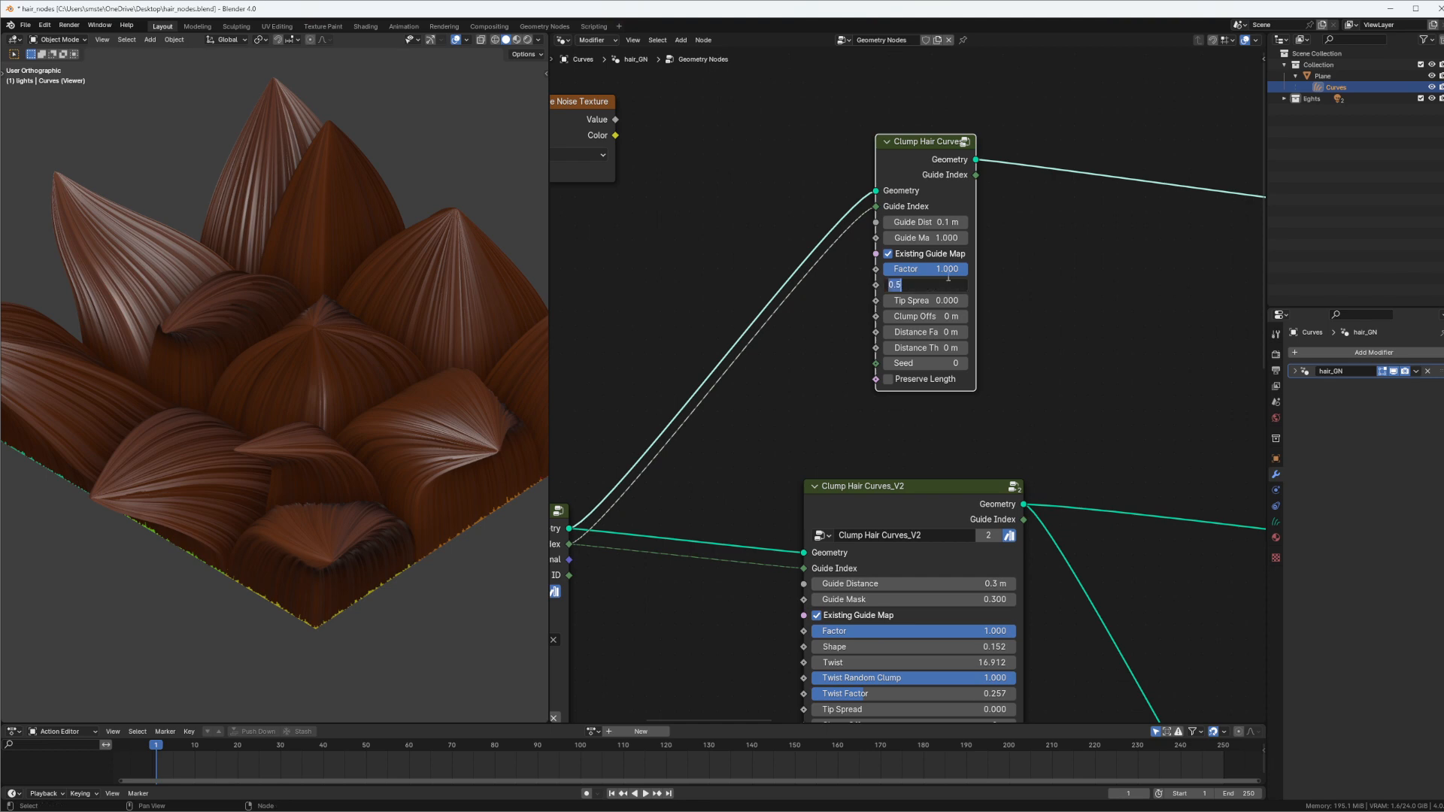
key(BackSpace)
text(.2)
key(Return)
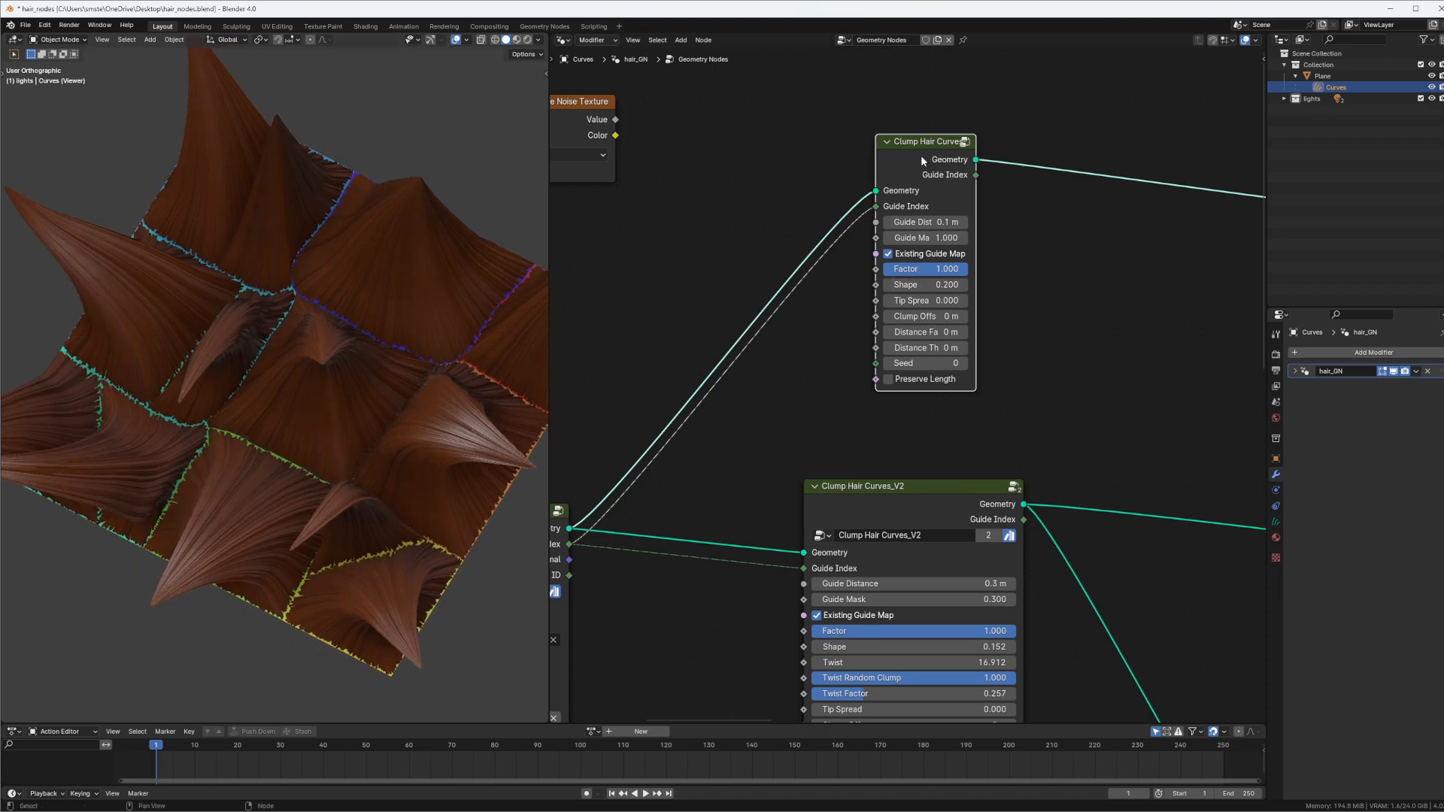
Show the original Clump Hair Curves node's result in the viewport and open its node group for editing
key(Tab)
scroll(924, 294, down, 8)
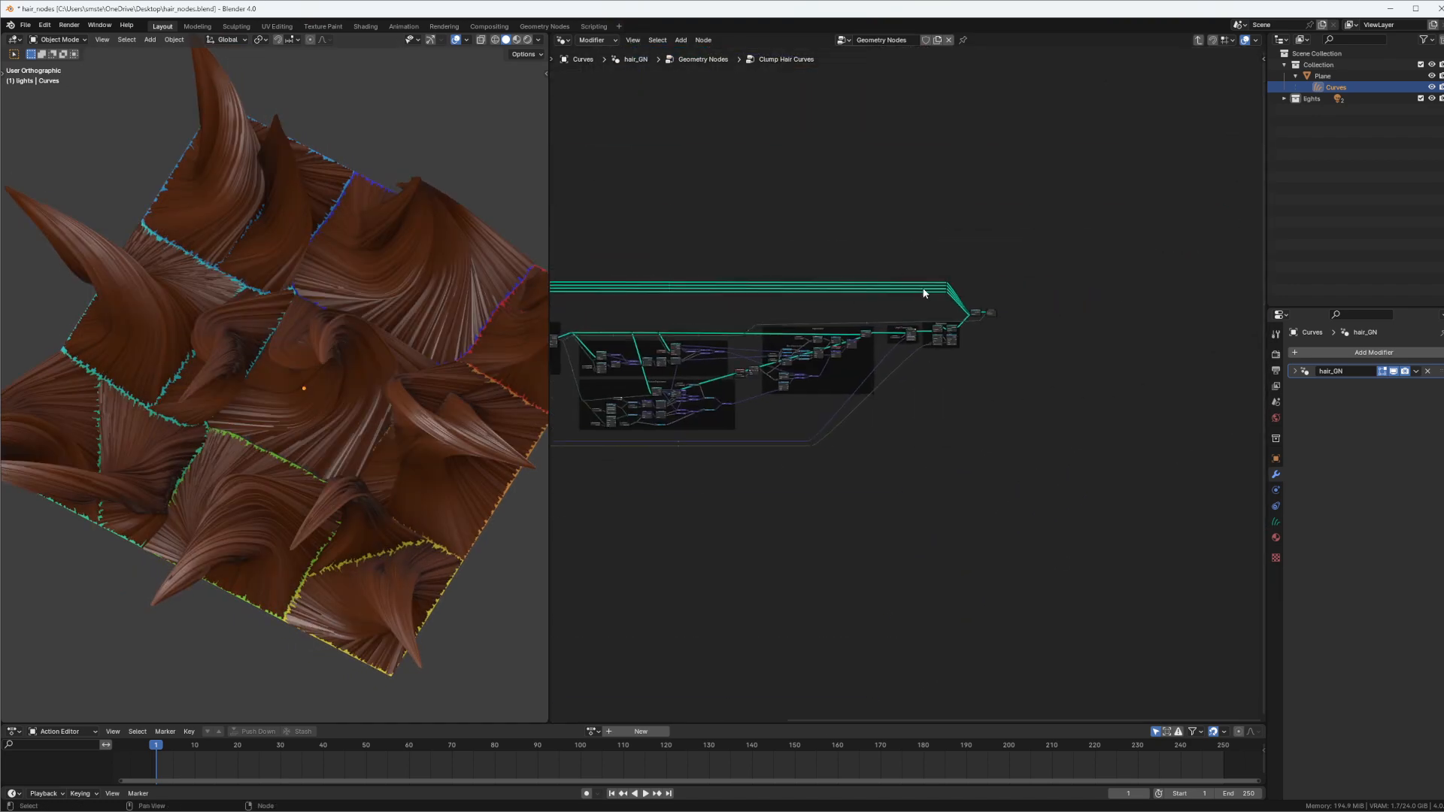
key(Tab)
scroll(718, 199, up, 8)
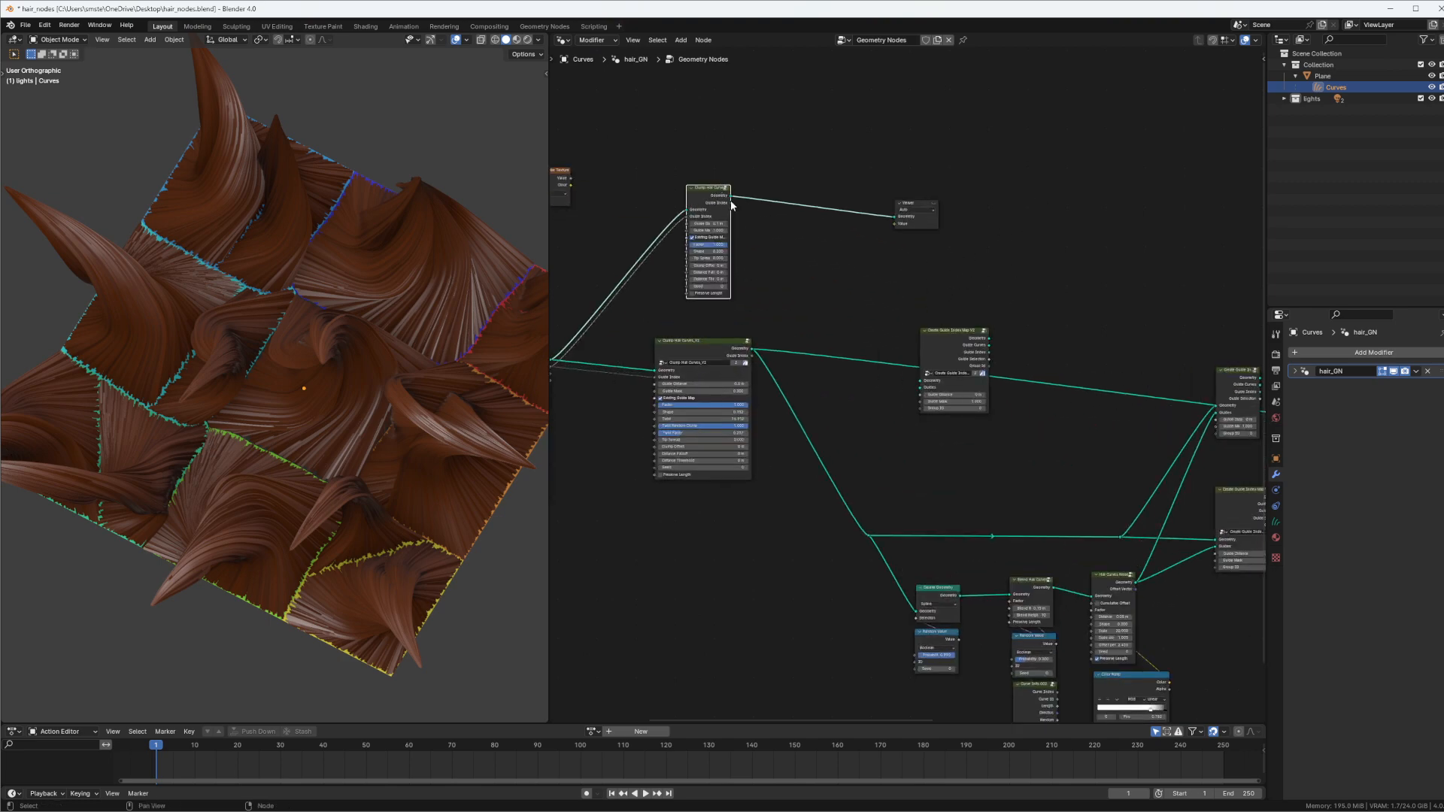
middle_drag(731, 203, 784, 228)
scroll(785, 228, up, 3)
alt+shift+click(768, 228)
key(Tab)
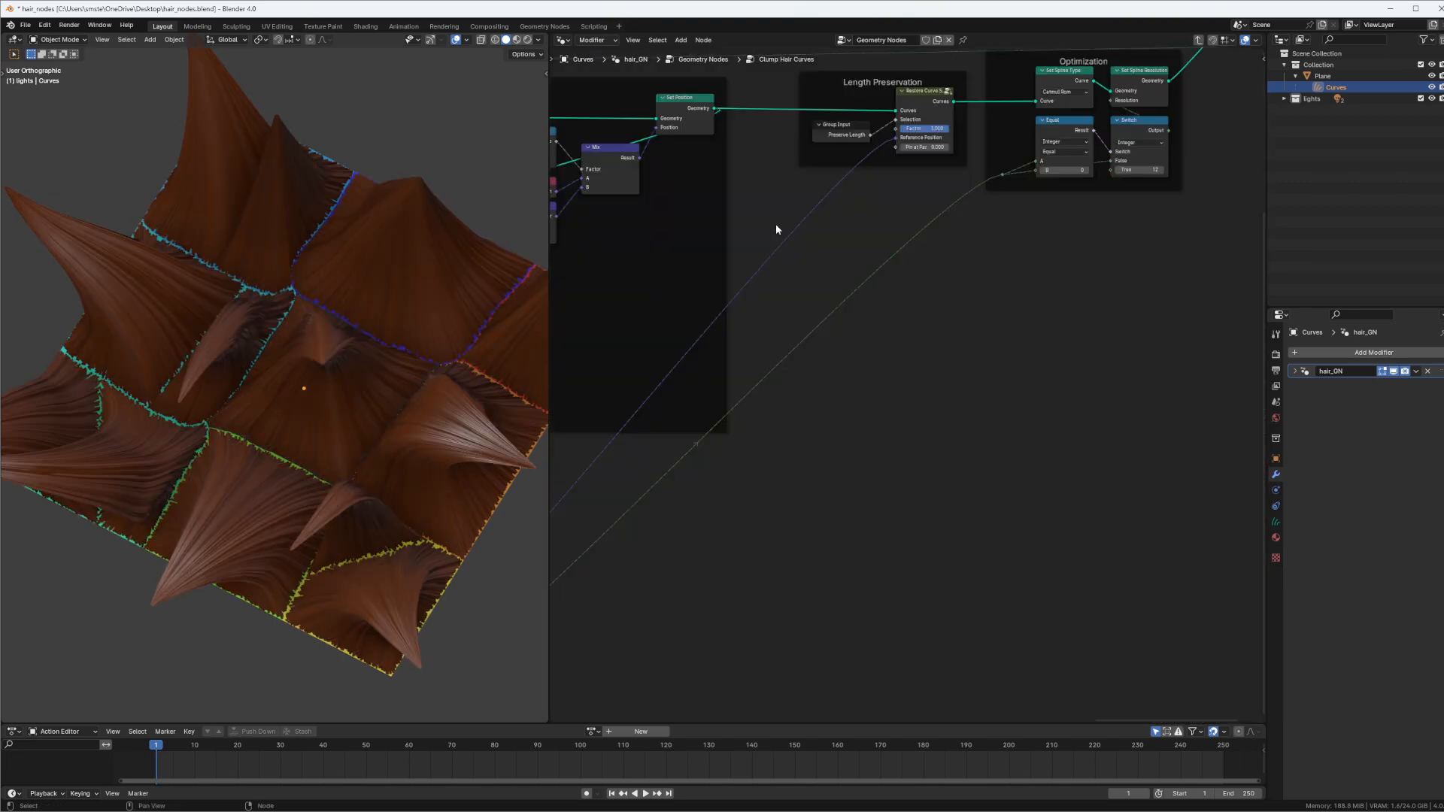
Move the Length Preservation and Optimization frames and the output nodes to the right along X to free up space
scroll(944, 368, down, 6)
middle_drag(944, 367, 915, 366)
drag(1150, 140, 830, 392)
key(g)
key(x)
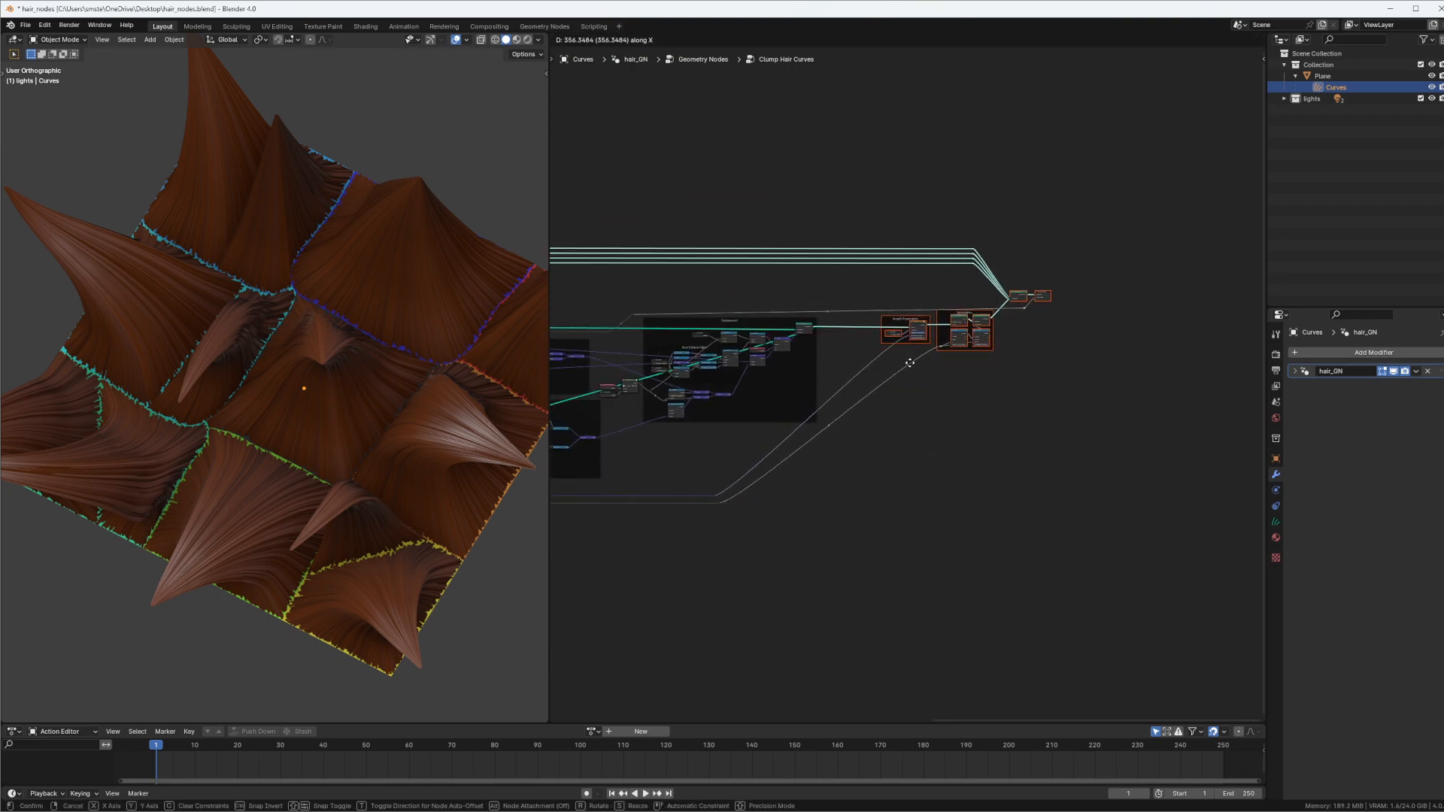
click(1006, 355)
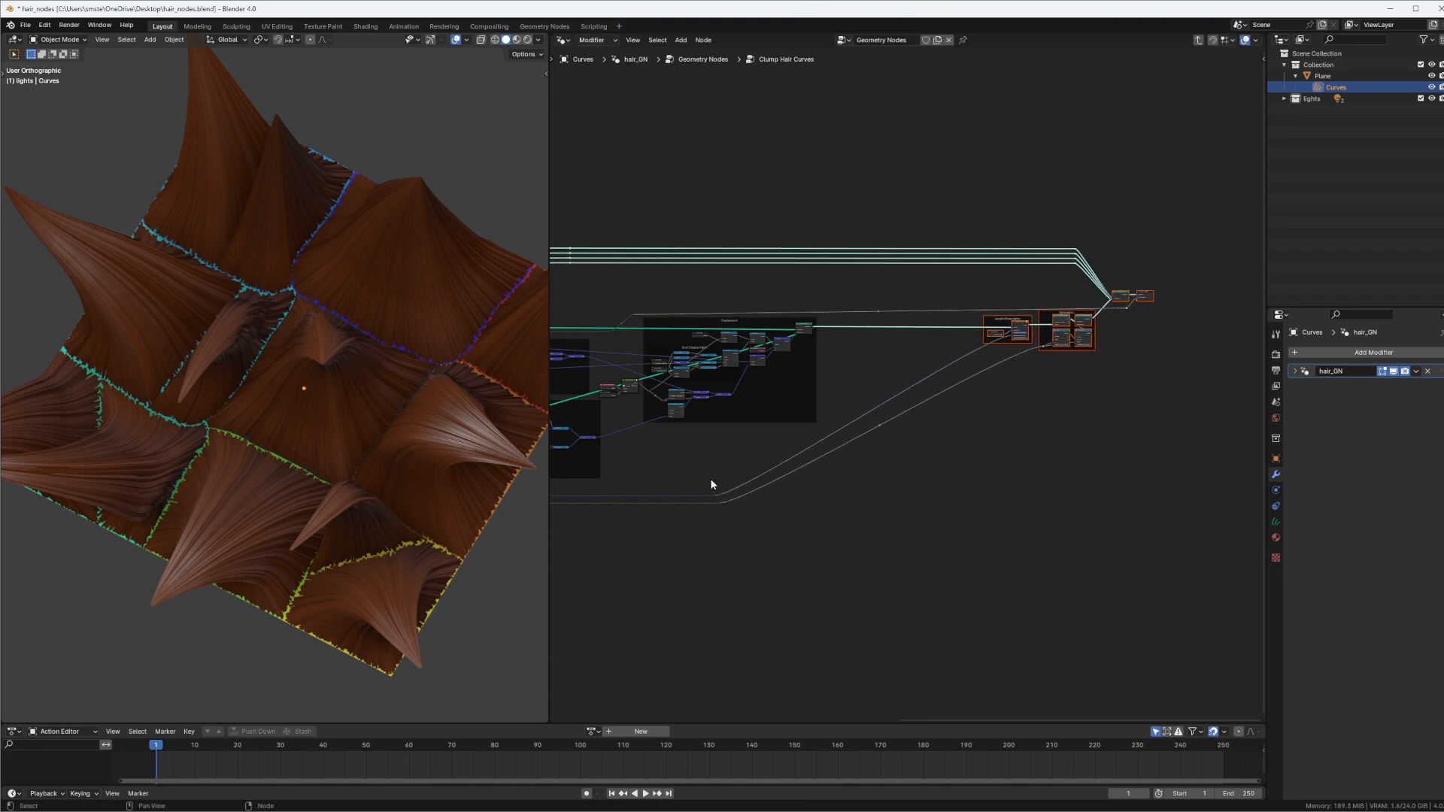
Move the two lower reroute points to the right along X toward the Length Preservation frame
drag(710, 479, 769, 547)
key(g)
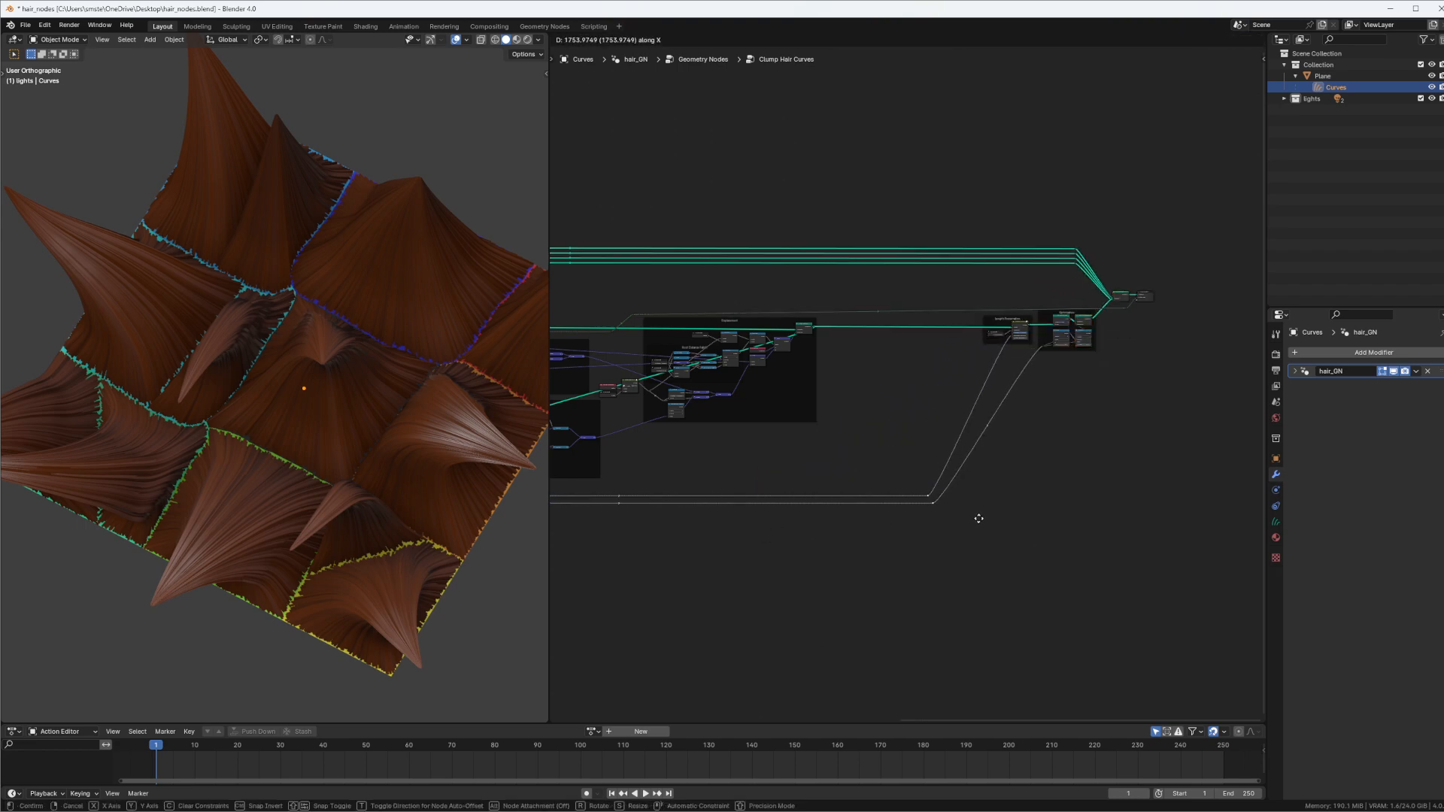
click(914, 492)
Insert a Set Position node on the geometry link just before the Length Preservation frame
scroll(919, 331, up, 4)
scroll(918, 353, up, 2)
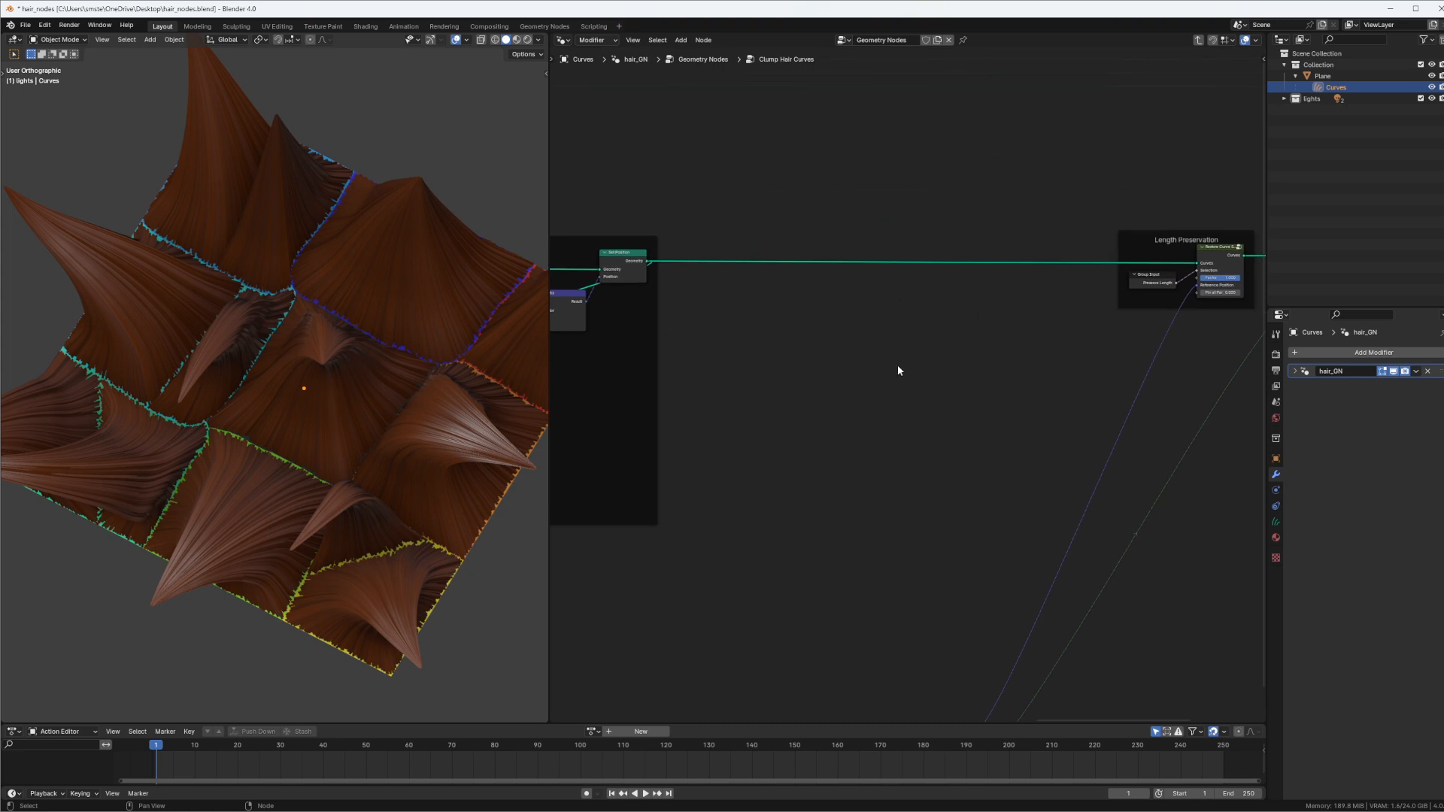
key(shift+a)
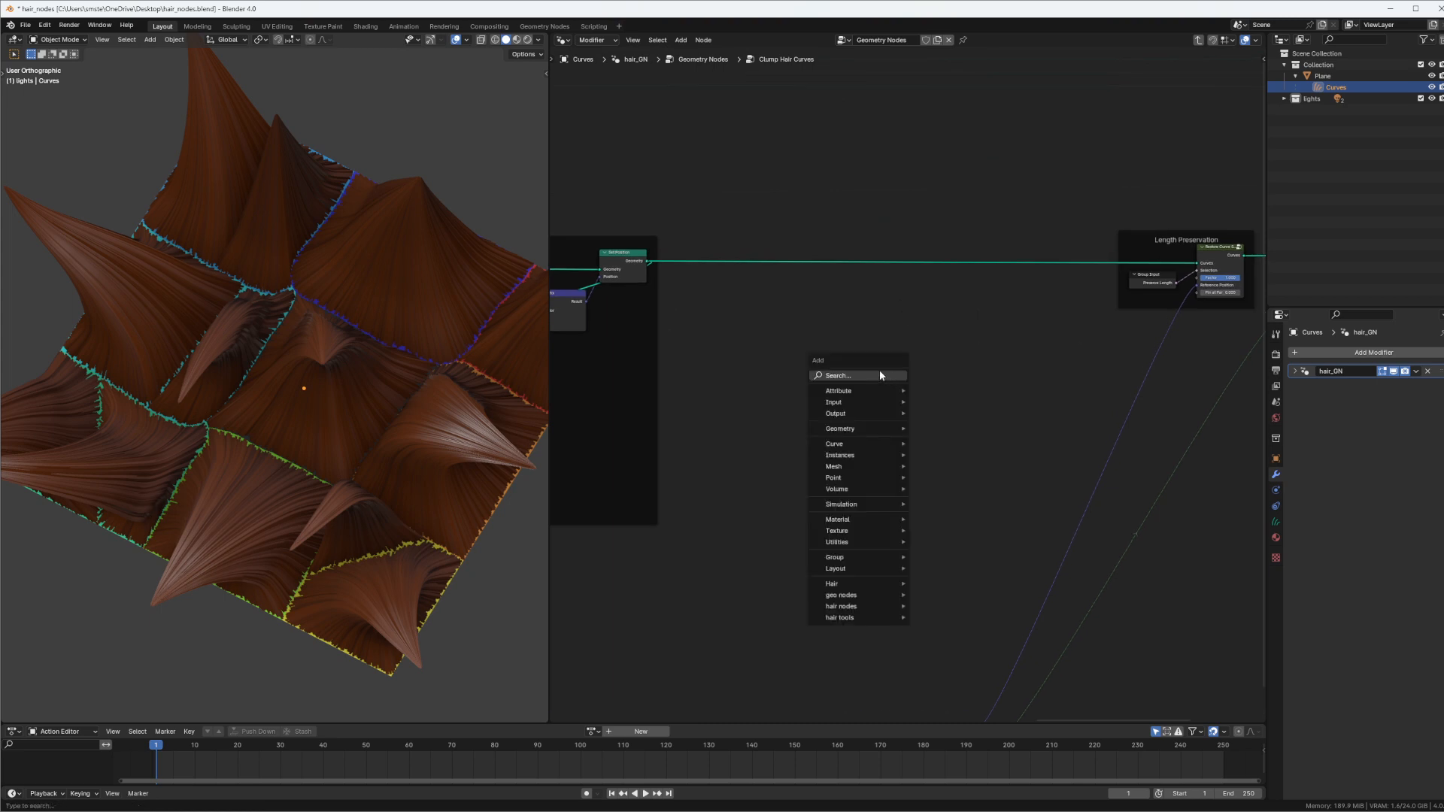
text(se)
key(Down)
key(Down)
key(Down)
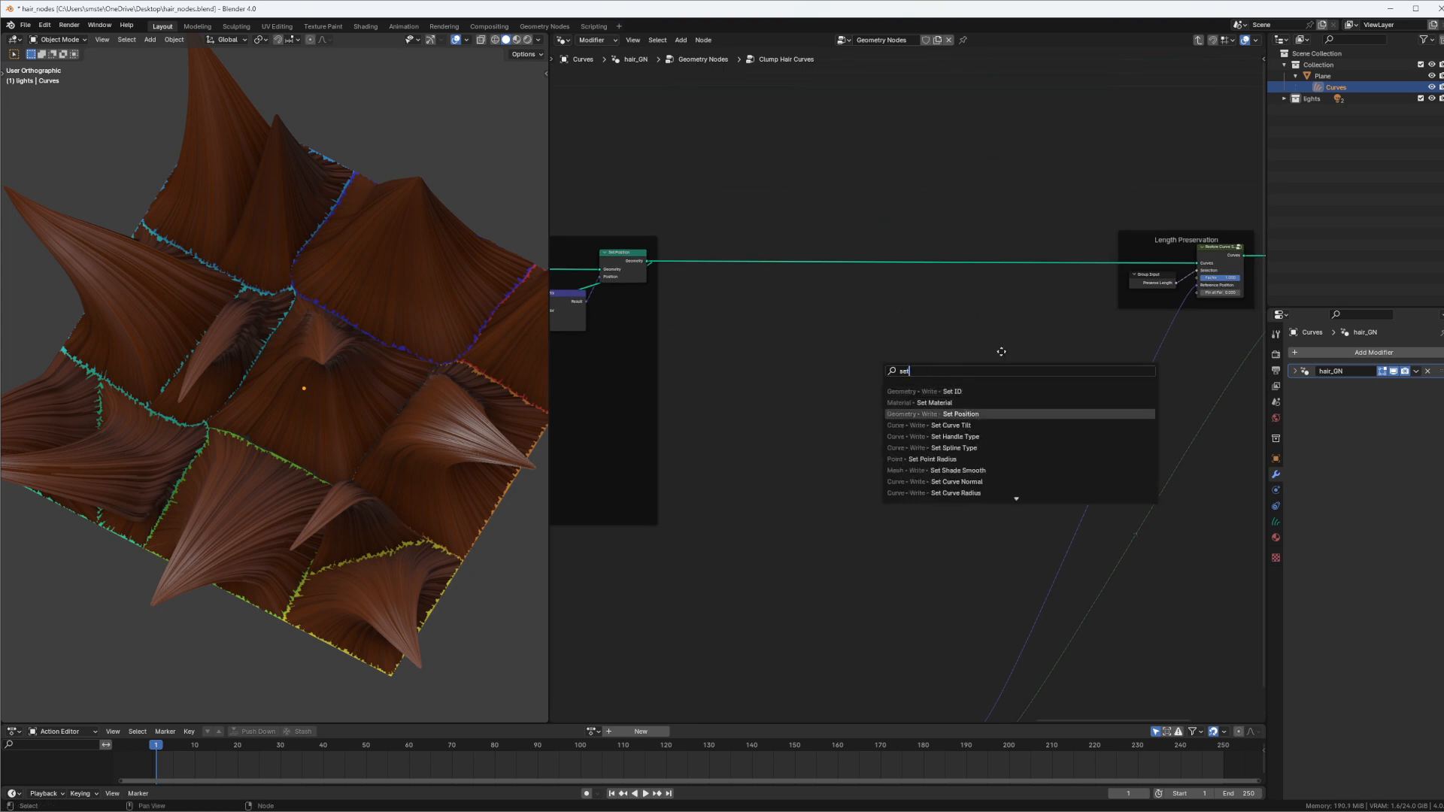
key(Return)
click(1008, 284)
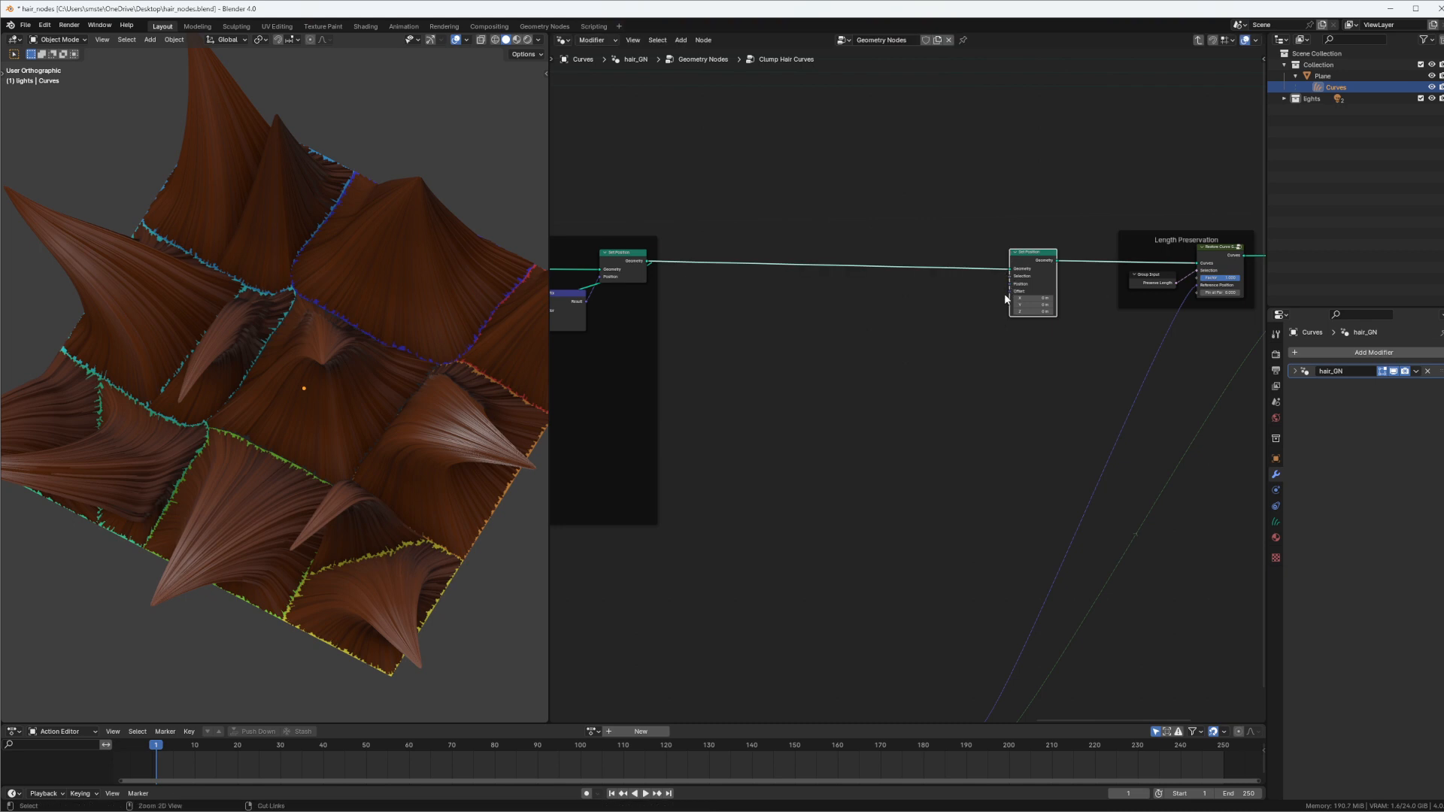
Enclose the new Set Position node in a frame labelled "twist control"
key(F2)
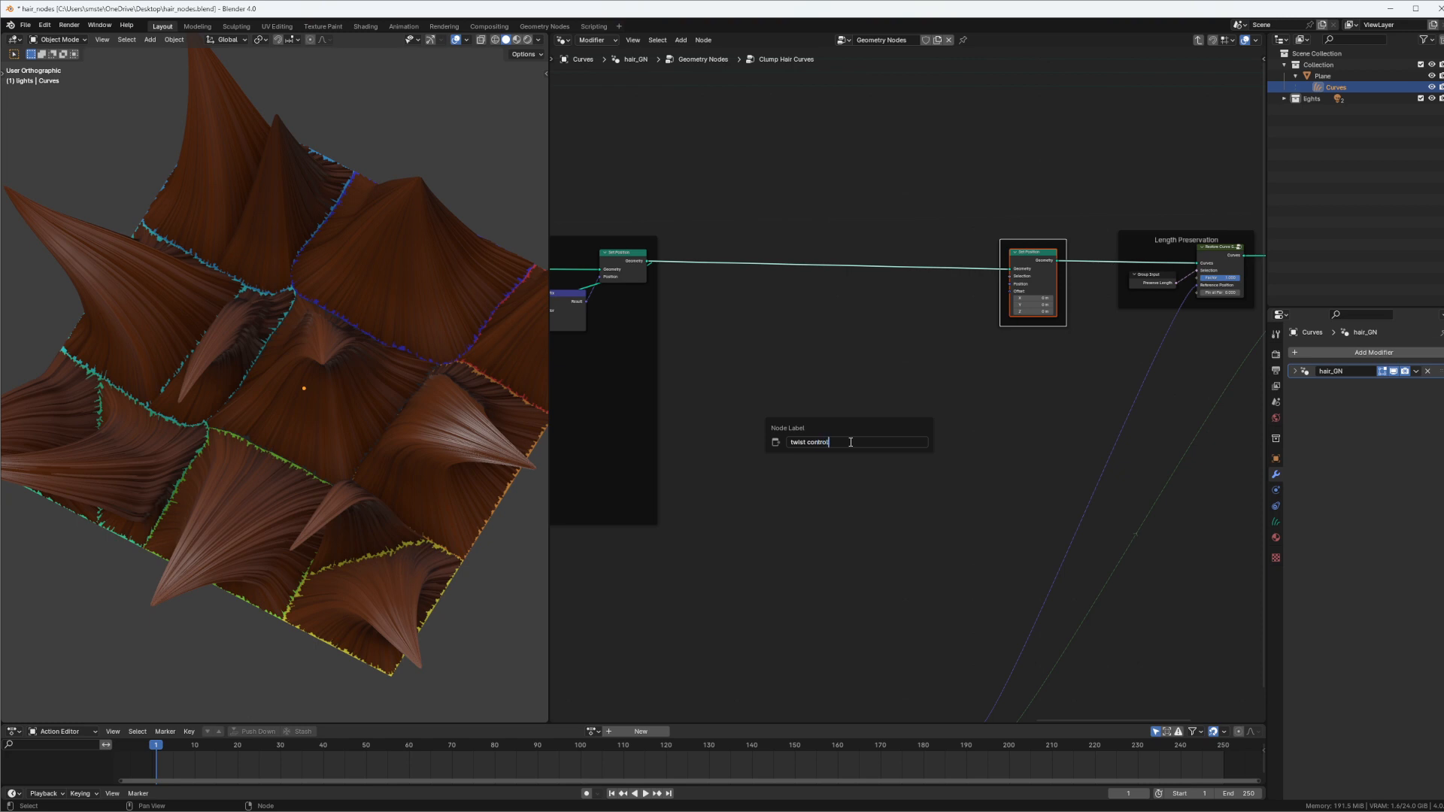
key(Return)
click(822, 451)
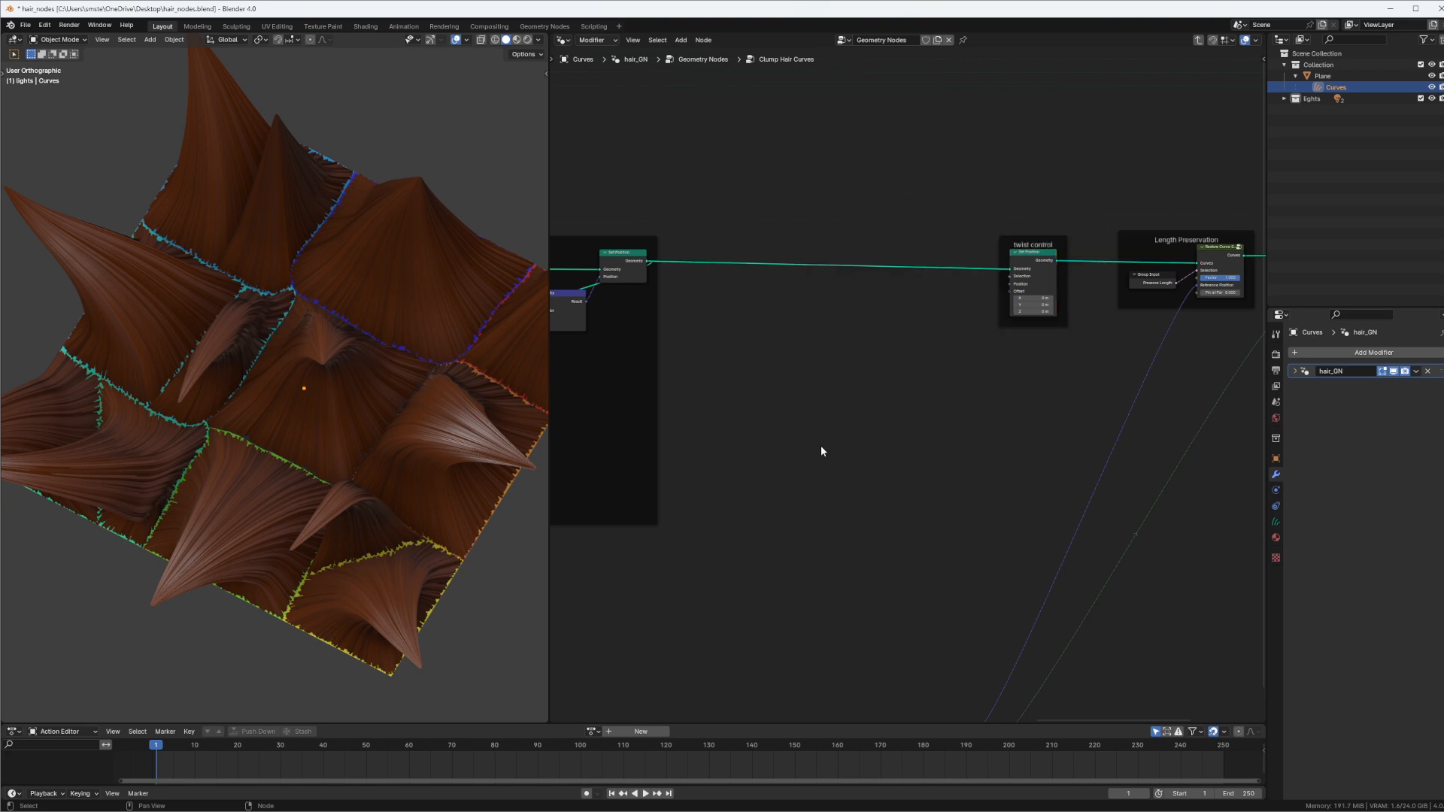
Sketch converging hair strands as annotation strokes in the empty space beside the clumps, and erase them
middle_drag(311, 247, 288, 324)
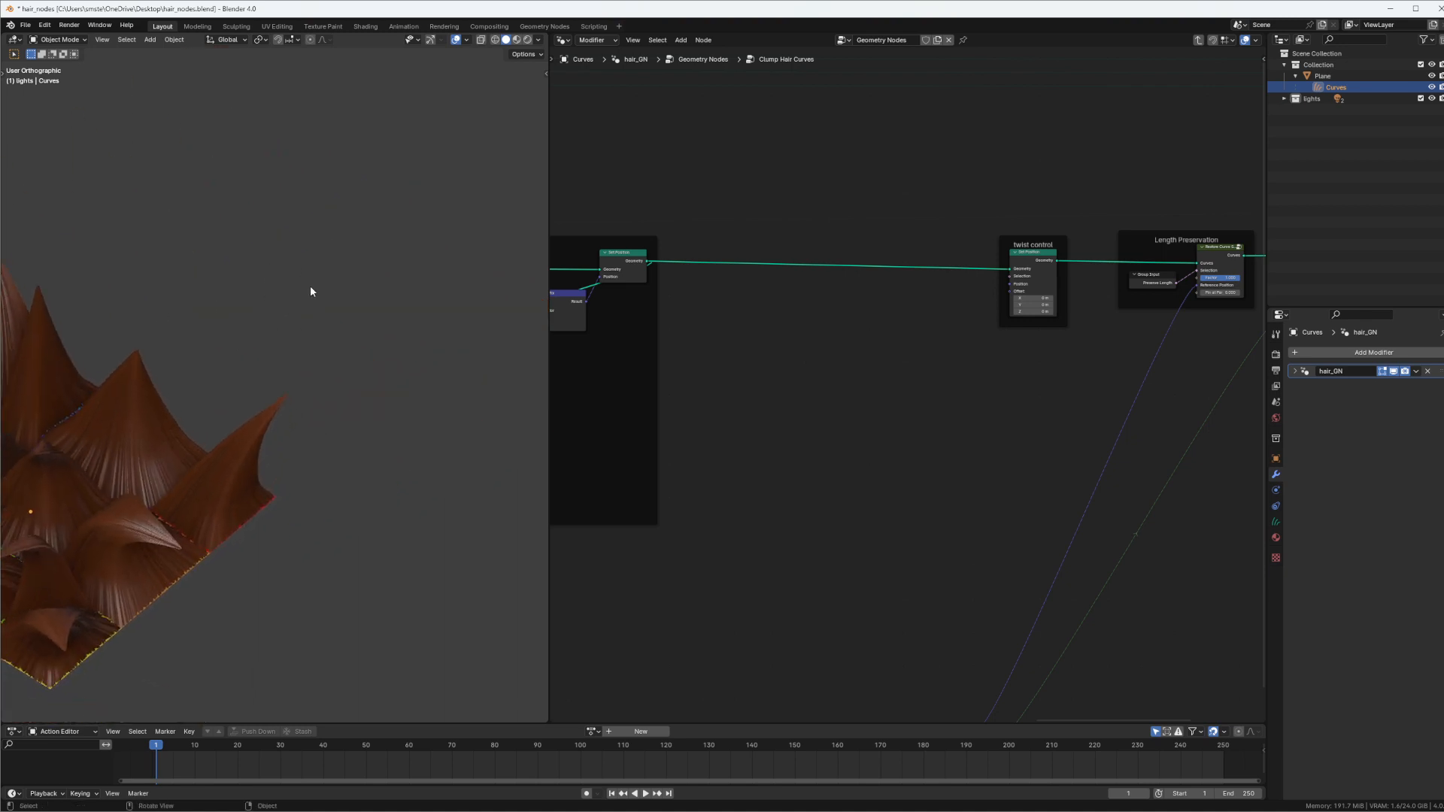
drag(287, 352, 369, 197)
mouse_move(188, 337)
mouse_down()
mouse_move(244, 309)
mouse_move(362, 196)
mouse_move(377, 389)
mouse_up()
drag(335, 236, 201, 374)
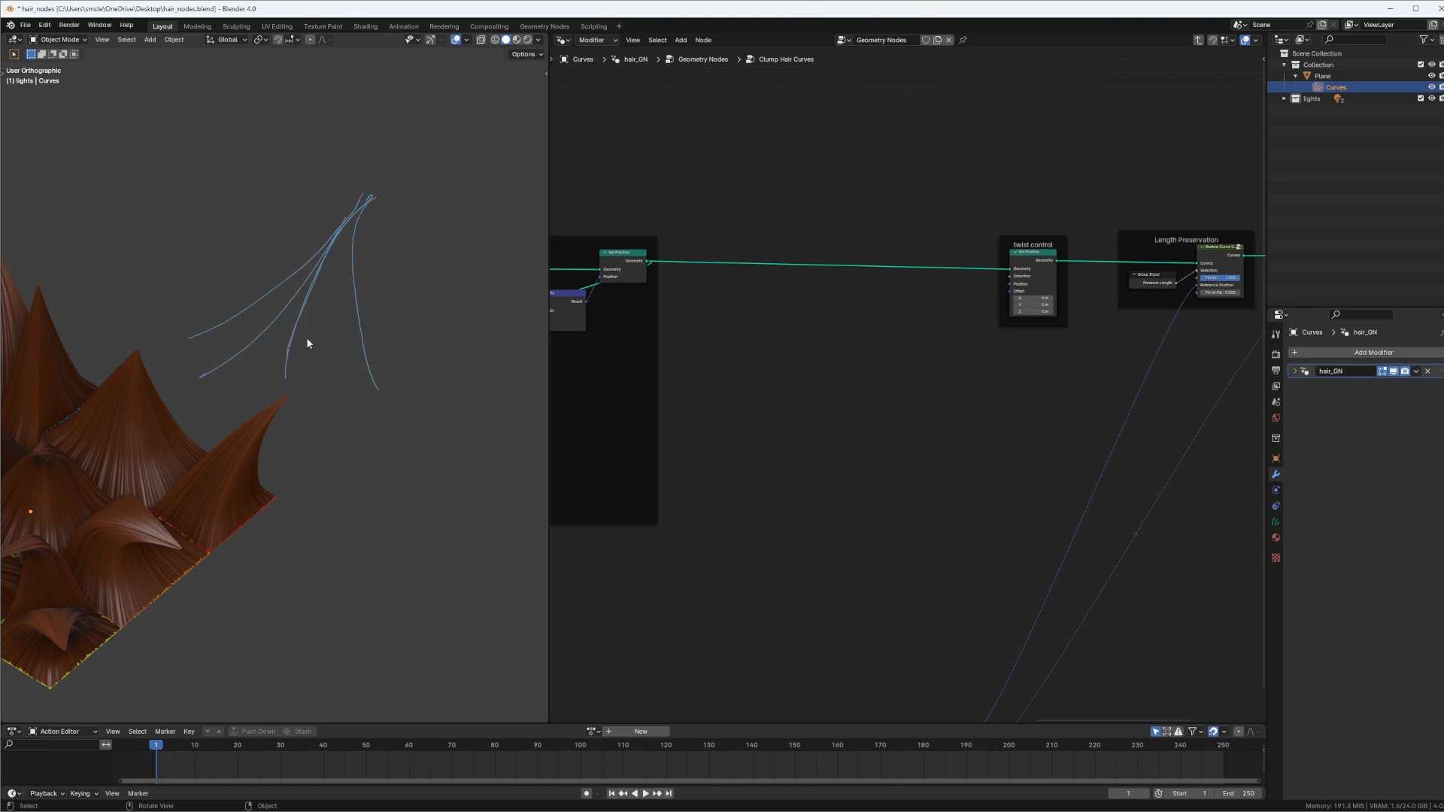
mouse_move(359, 199)
mouse_down()
mouse_move(328, 382)
mouse_move(354, 386)
mouse_up()
shift+middle_drag(358, 311, 271, 329)
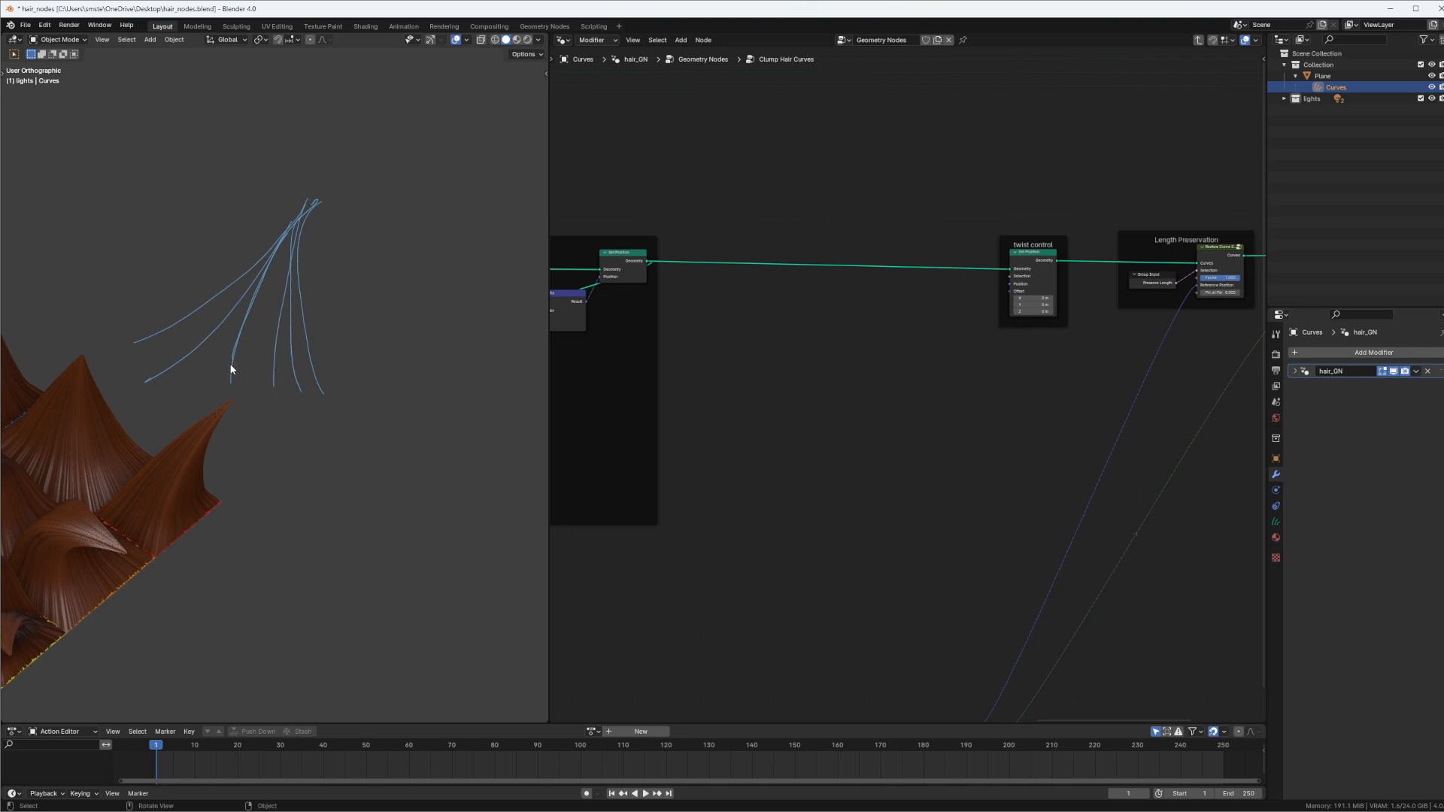
mouse_move(275, 380)
mouse_down()
mouse_move(248, 313)
mouse_move(218, 314)
mouse_move(286, 275)
mouse_move(252, 260)
mouse_move(309, 215)
mouse_up()
mouse_move(314, 213)
ctrl+mouse_down()
mouse_move(213, 300)
mouse_move(128, 413)
mouse_move(286, 265)
mouse_move(255, 313)
mouse_move(296, 396)
ctrl+mouse_up()
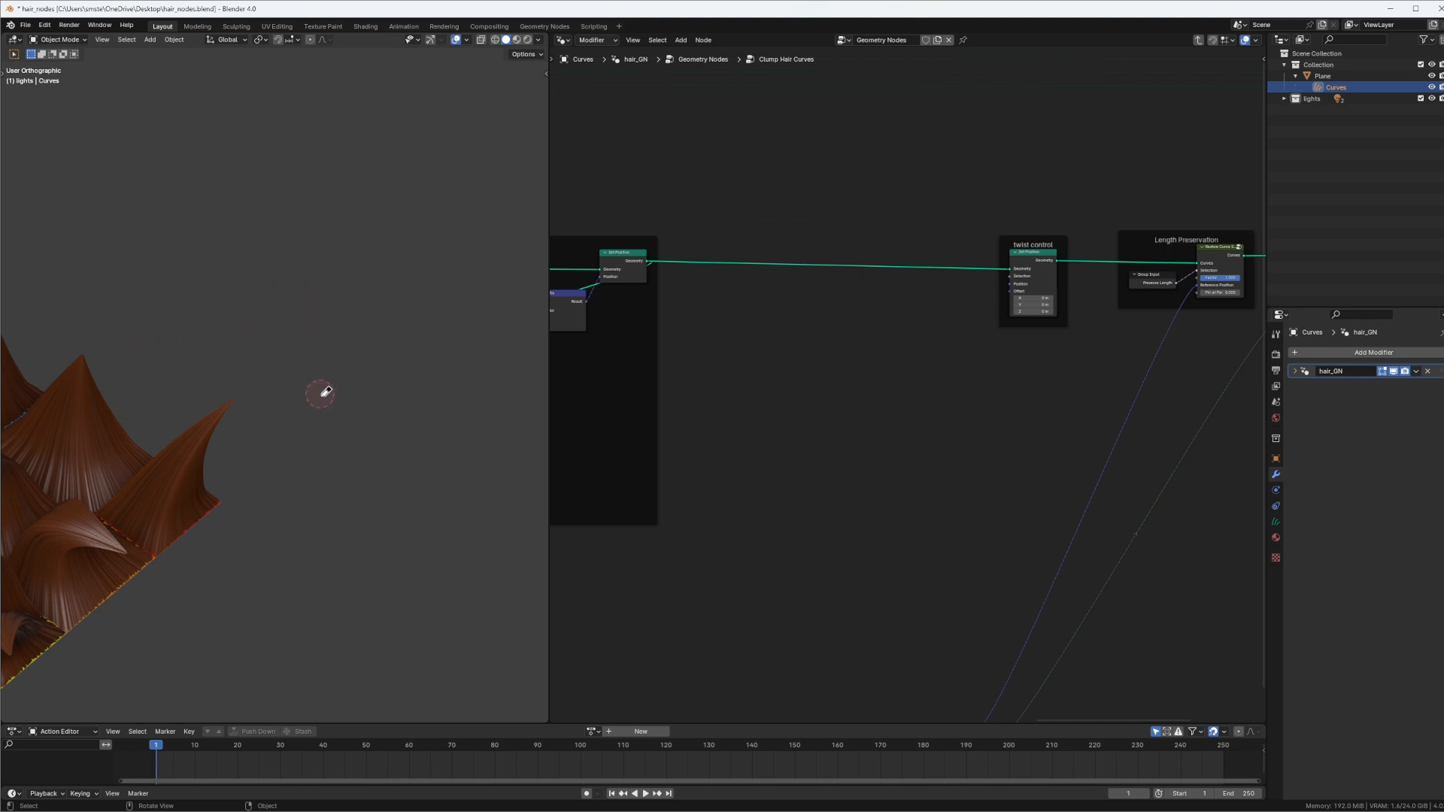
middle_drag(342, 310, 295, 359)
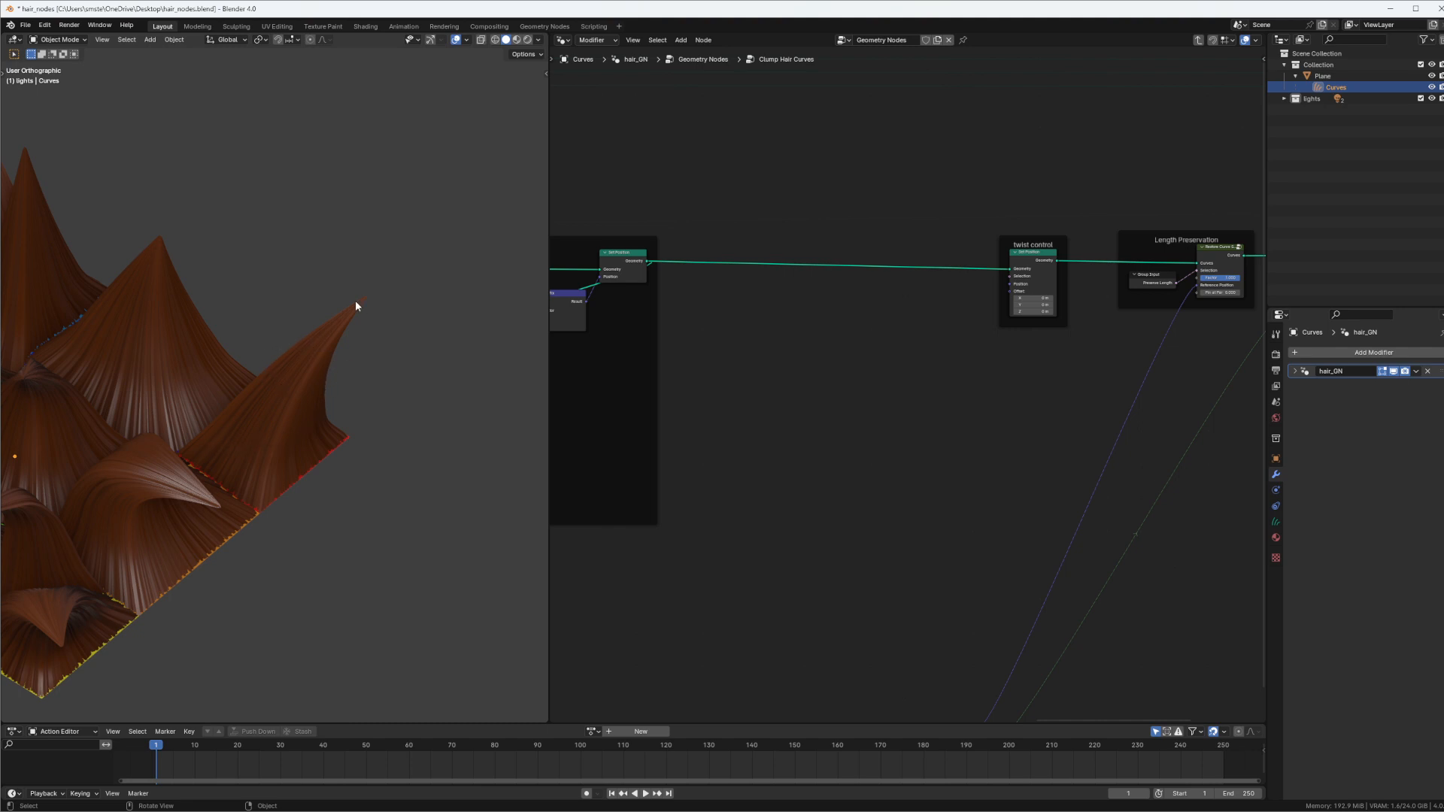
Add a Vector Rotate node inside the twist control frame, beside the Set Position node
middle_drag(785, 365, 909, 314)
scroll(895, 323, up, 1)
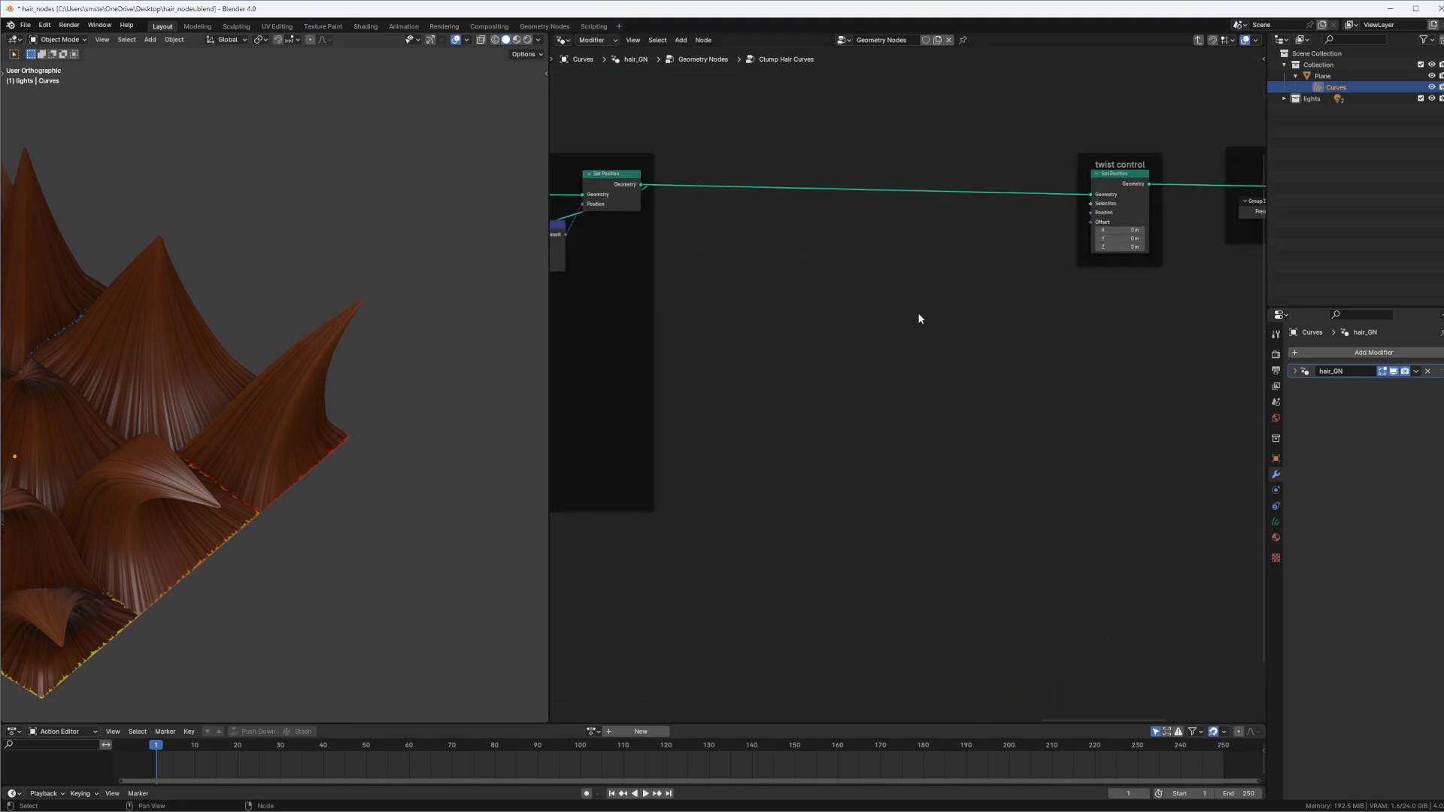
key(shift+a)
click(922, 309)
text(vec)
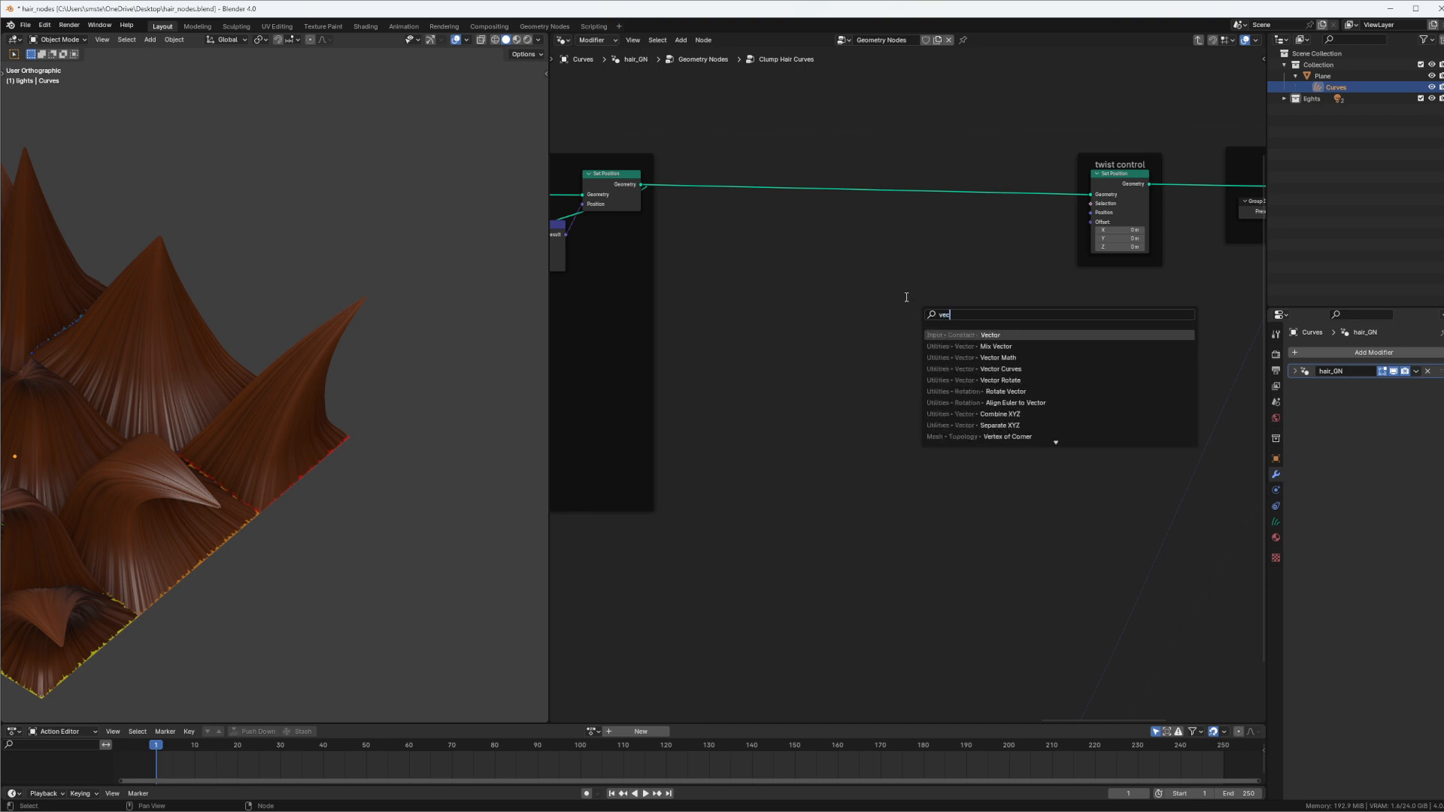
click(1023, 380)
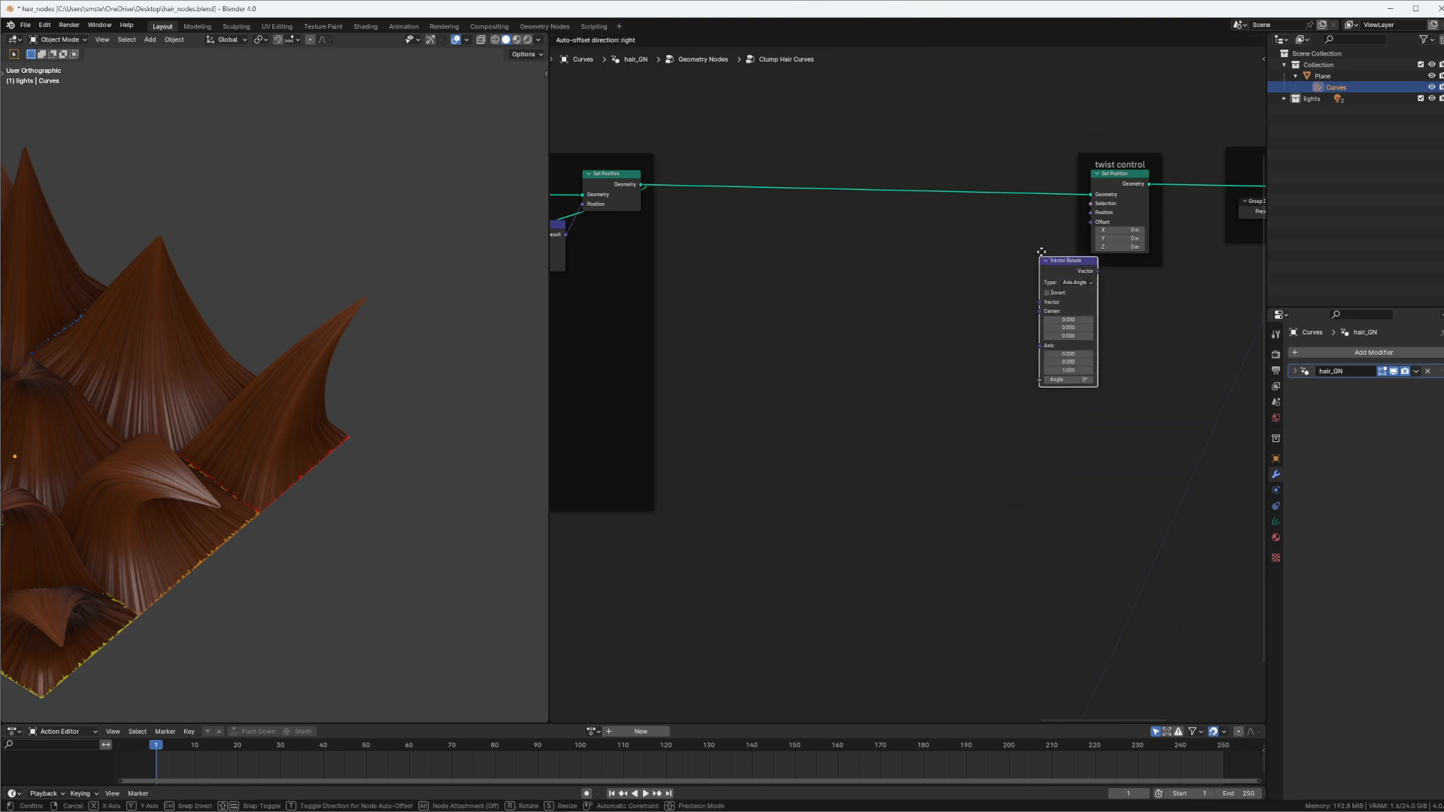
click(1051, 240)
Try feeding the Vector Rotate output into the Set Position node's Position input, and cut that link
drag(1068, 238, 1091, 213)
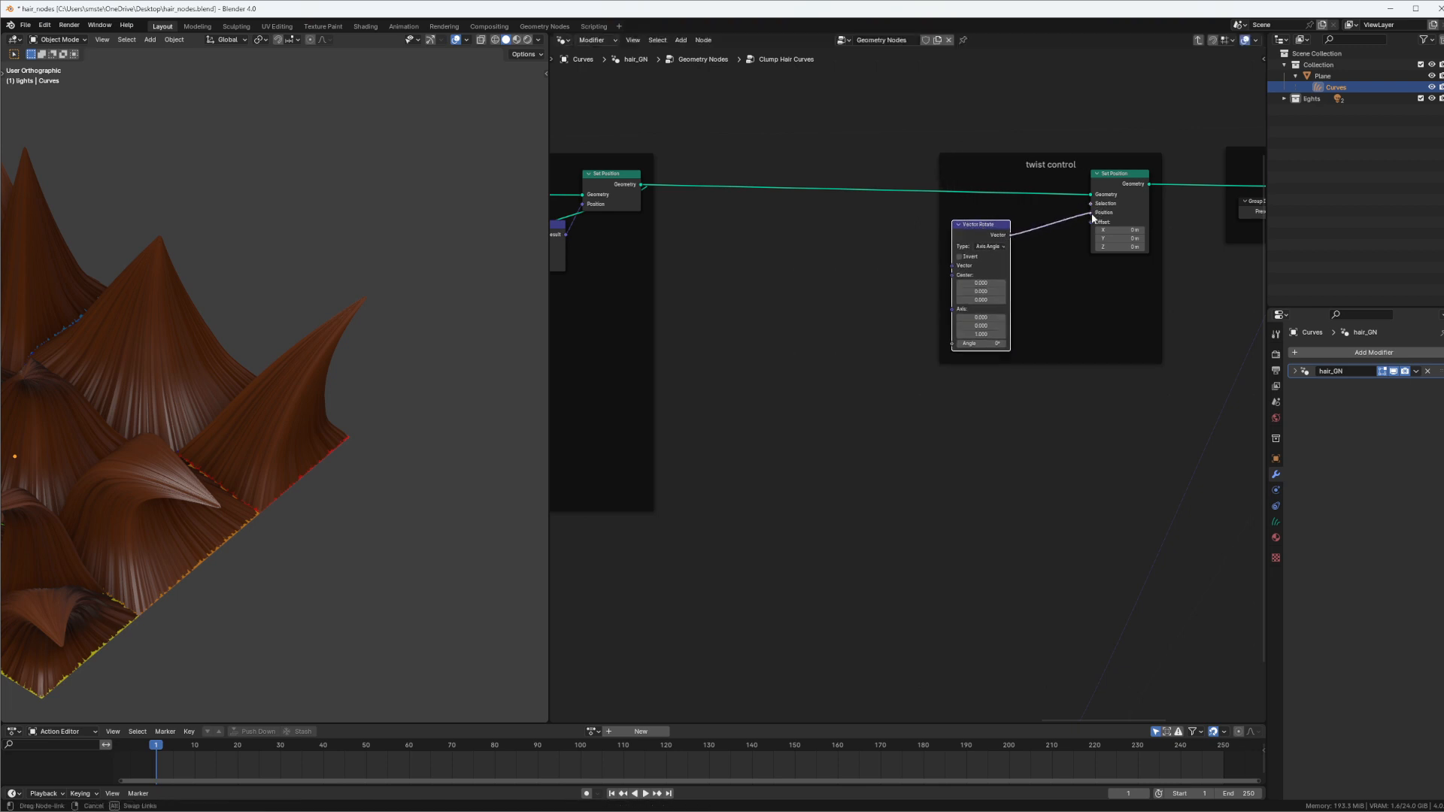
scroll(291, 448, down, 2)
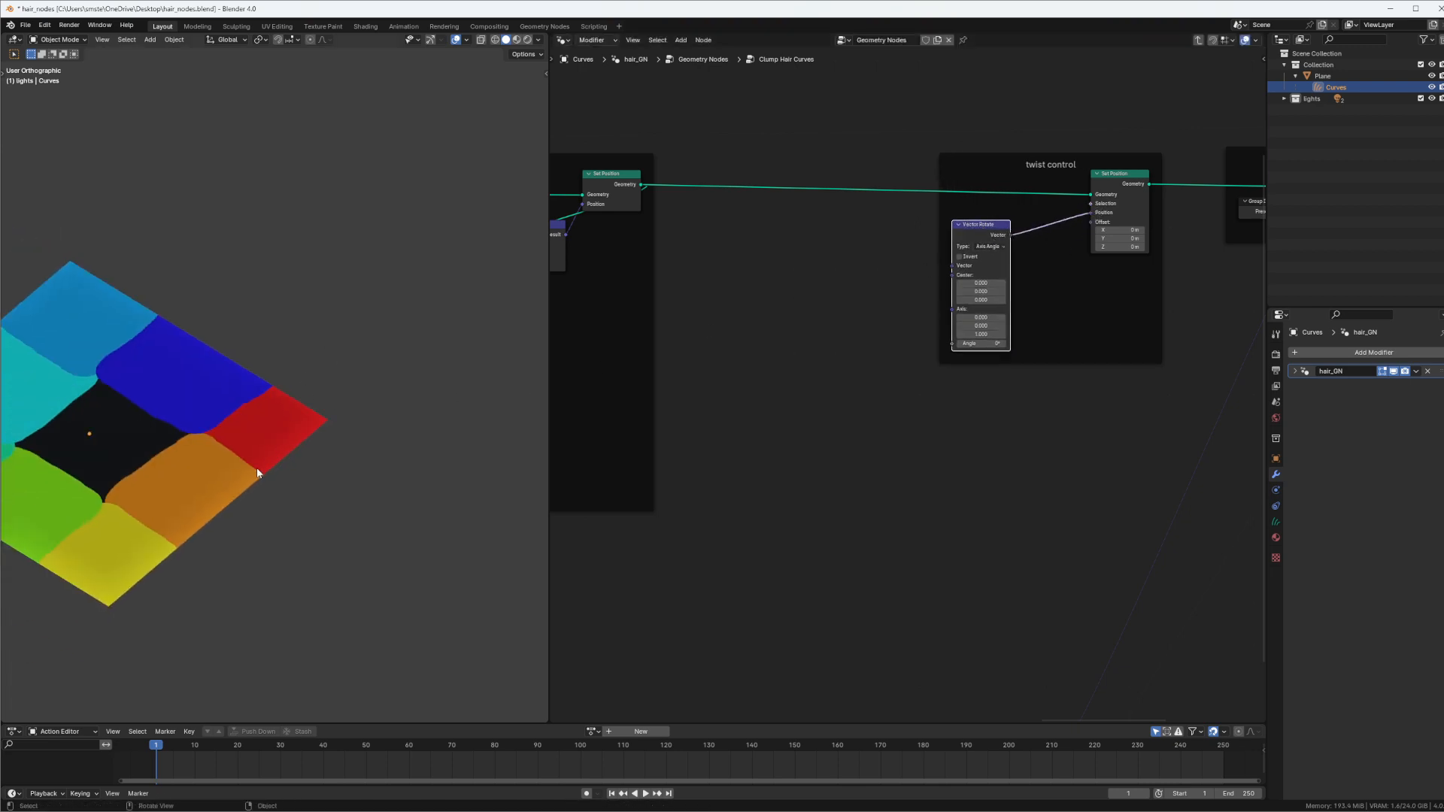
ctrl+right_drag(1061, 208, 1023, 419)
Add a Position node inside the twist control frame and link it to the Vector Rotate node's Vector input
middle_drag(978, 230, 1030, 227)
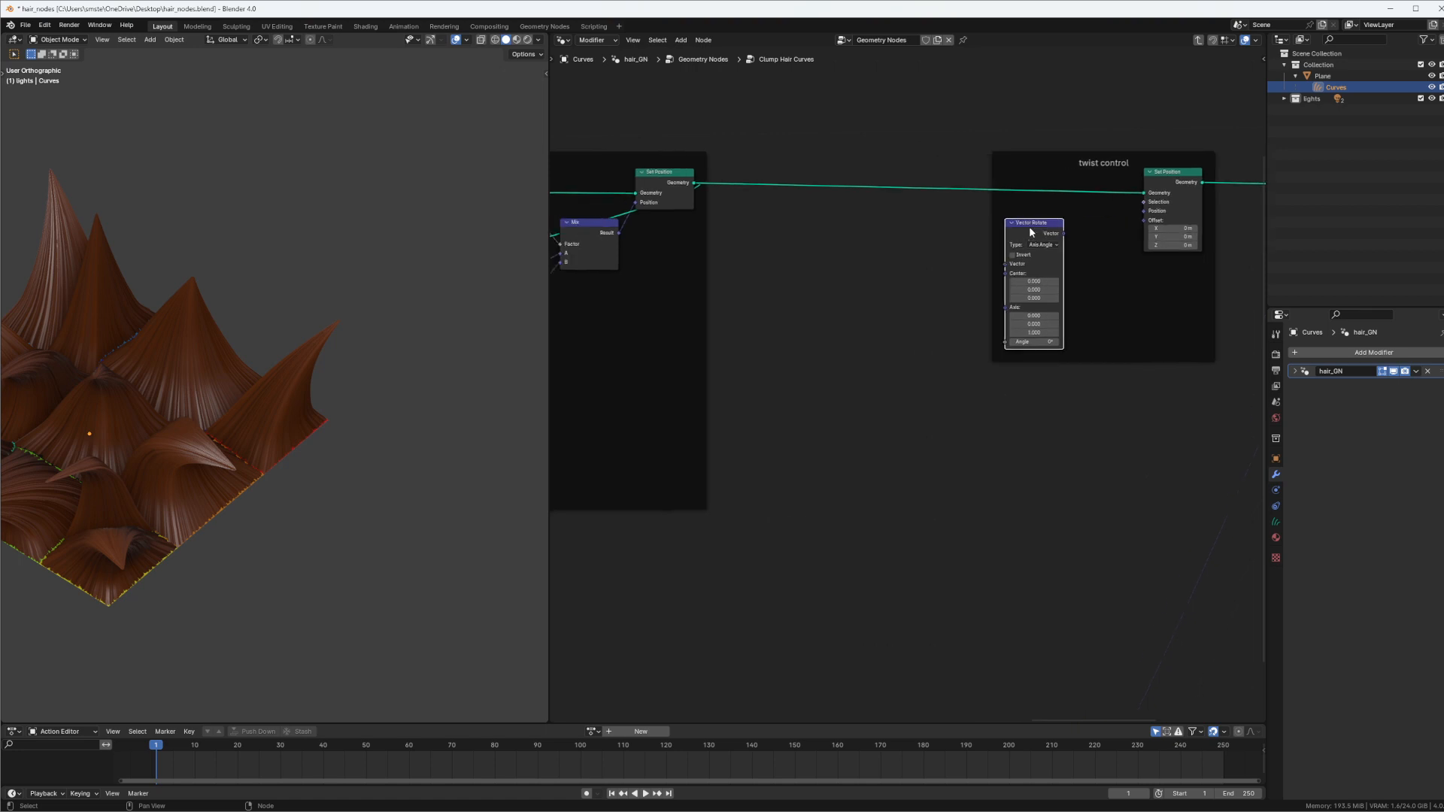
click(1013, 224)
click(1013, 224)
middle_drag(1003, 276, 940, 257)
key(shift+a)
click(991, 228)
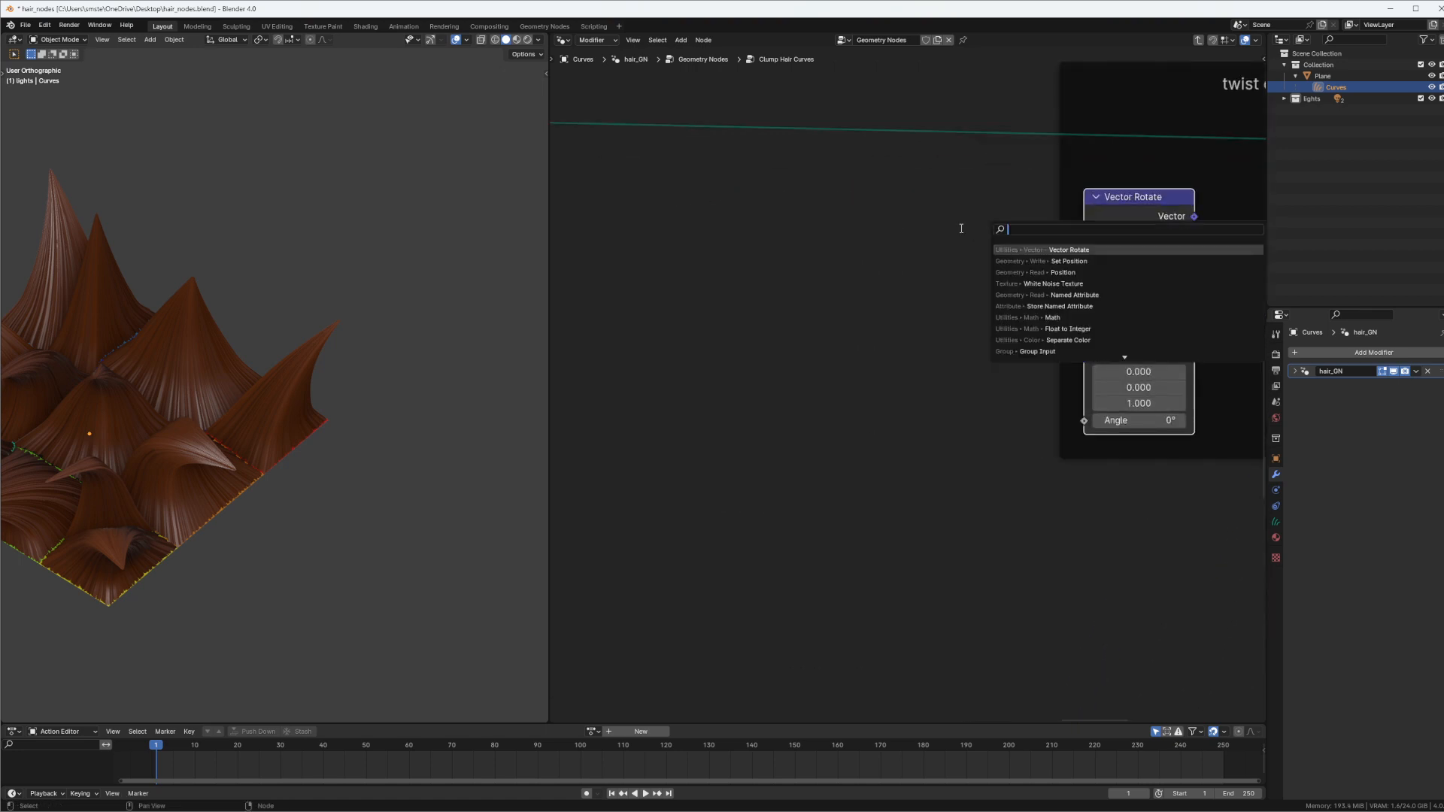
text(pos)
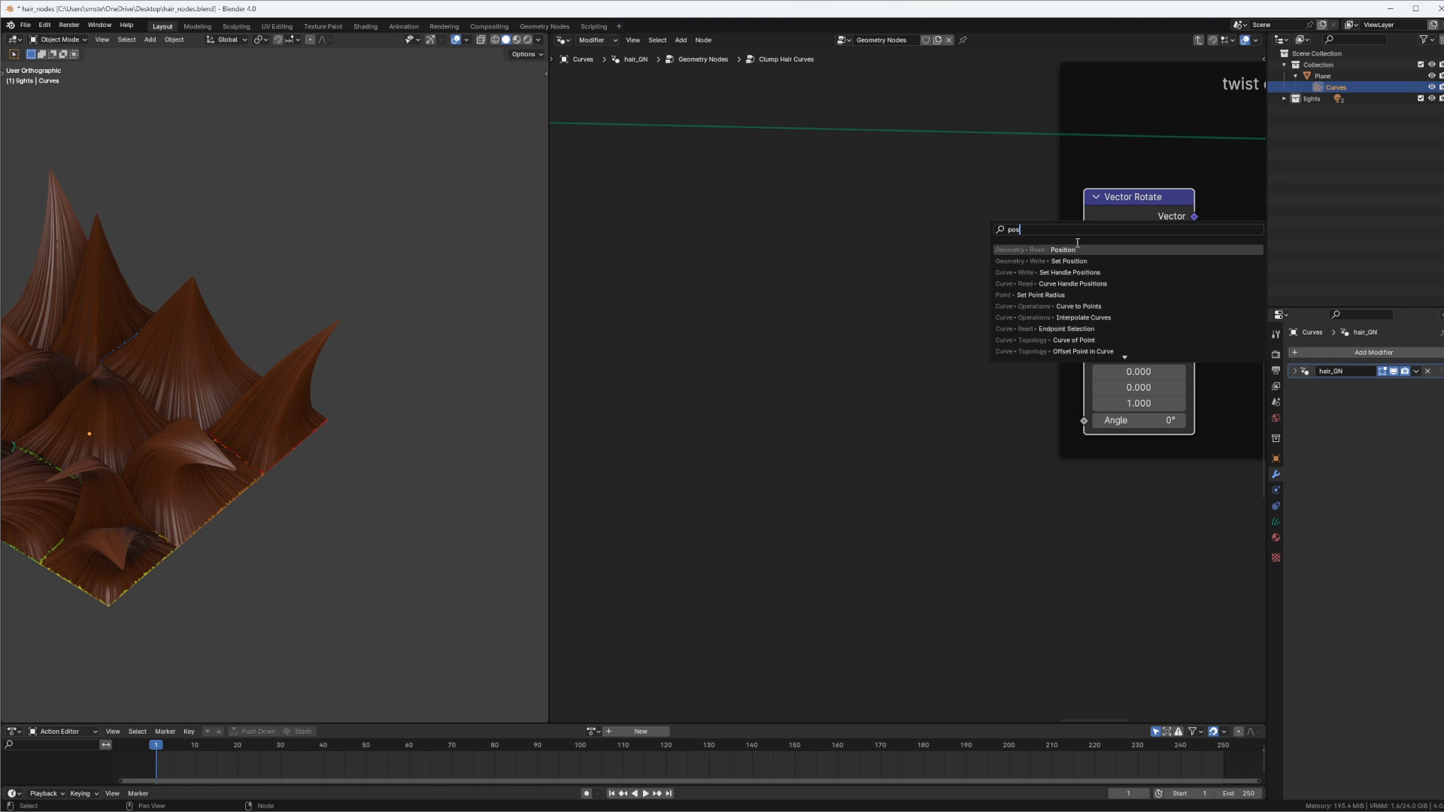
key(Return)
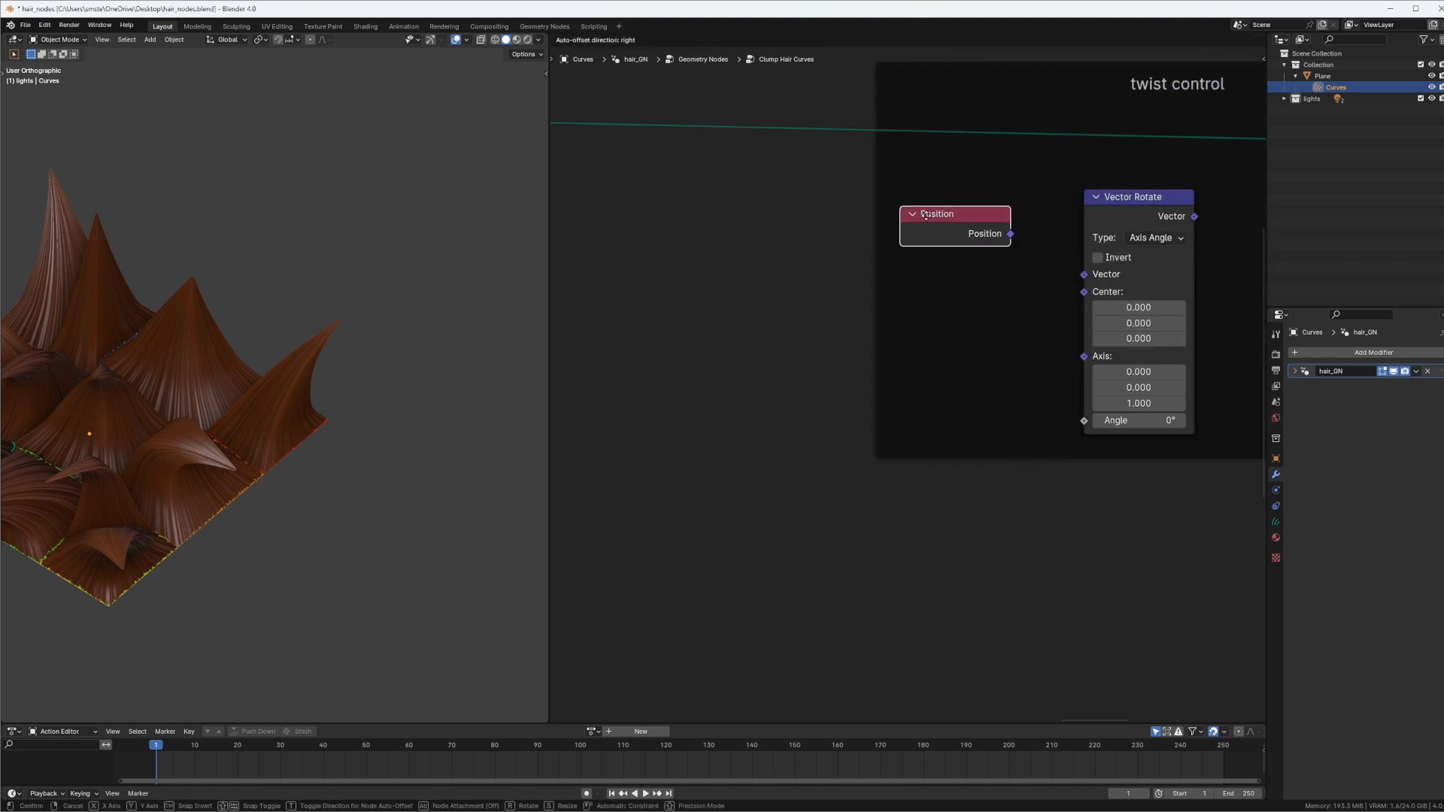
click(926, 216)
drag(1010, 234, 1084, 275)
drag(897, 205, 906, 219)
middle_drag(336, 403, 322, 428)
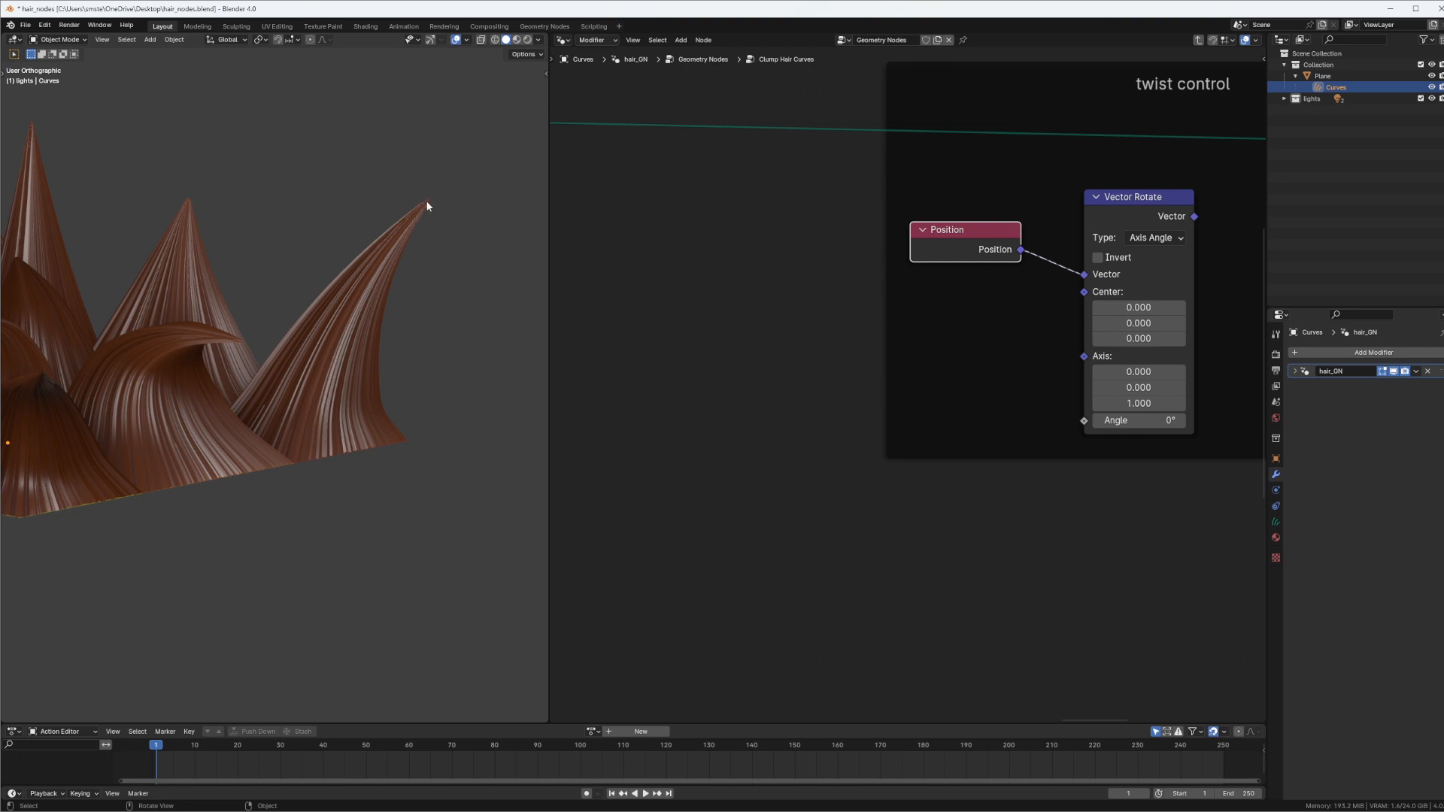
mouse_move(389, 313)
middle_down()
mouse_move(399, 283)
mouse_move(358, 341)
mouse_move(413, 311)
middle_up()
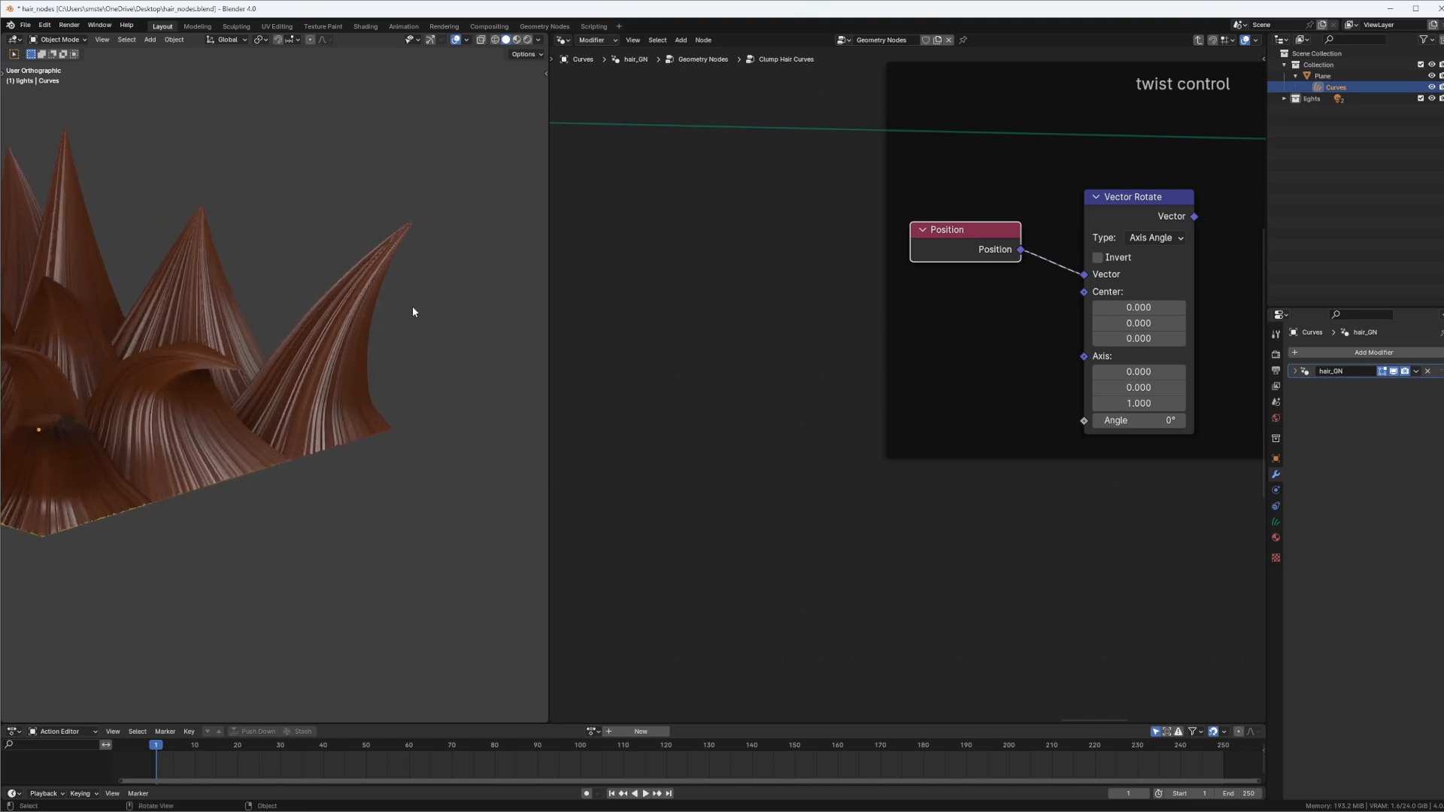
middle_drag(334, 381, 290, 384)
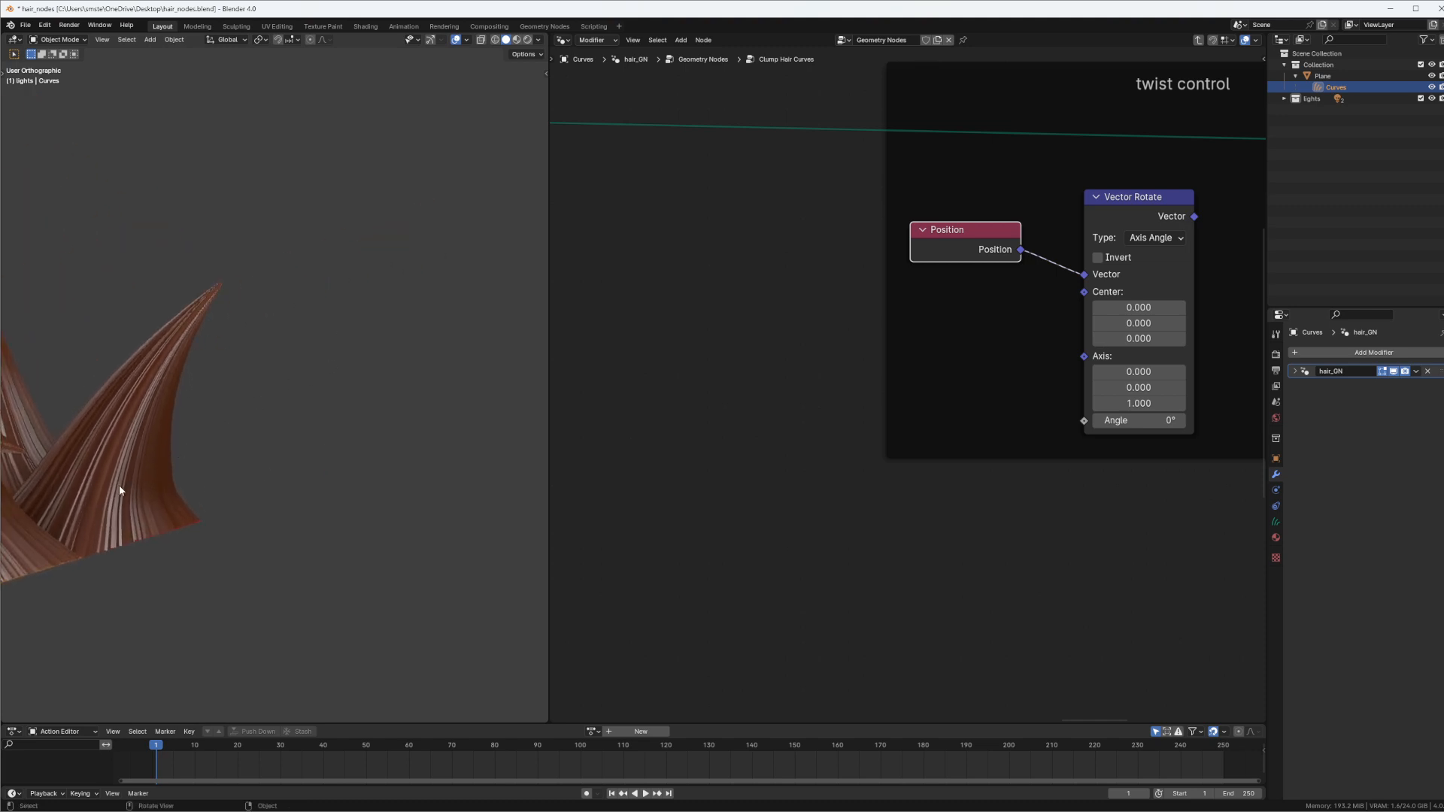
middle_drag(125, 468, 231, 414)
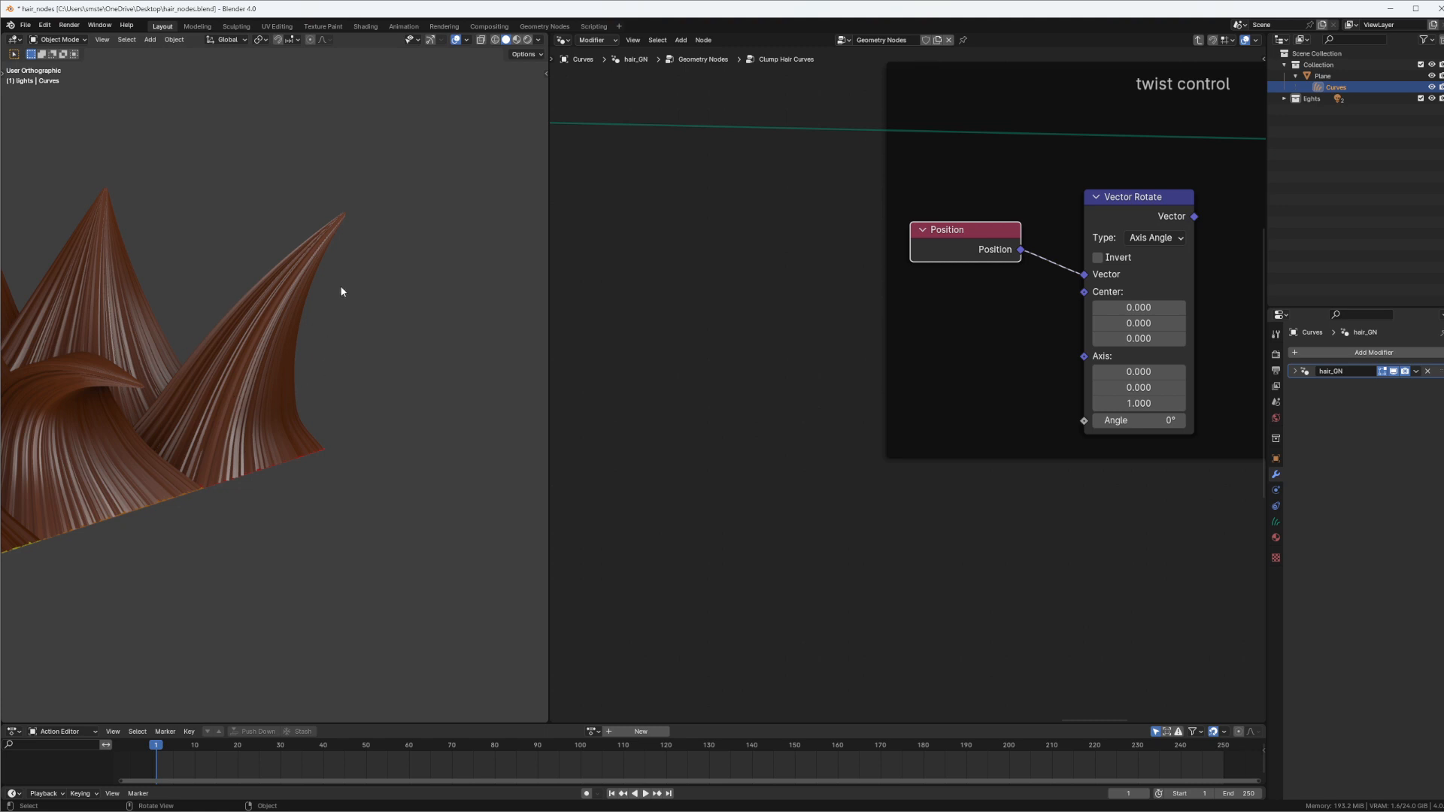
Trace the node tree back to the Sample Curve node in the frame above Random Displacement and examine its outputs
key(Home)
scroll(992, 331, up, 3)
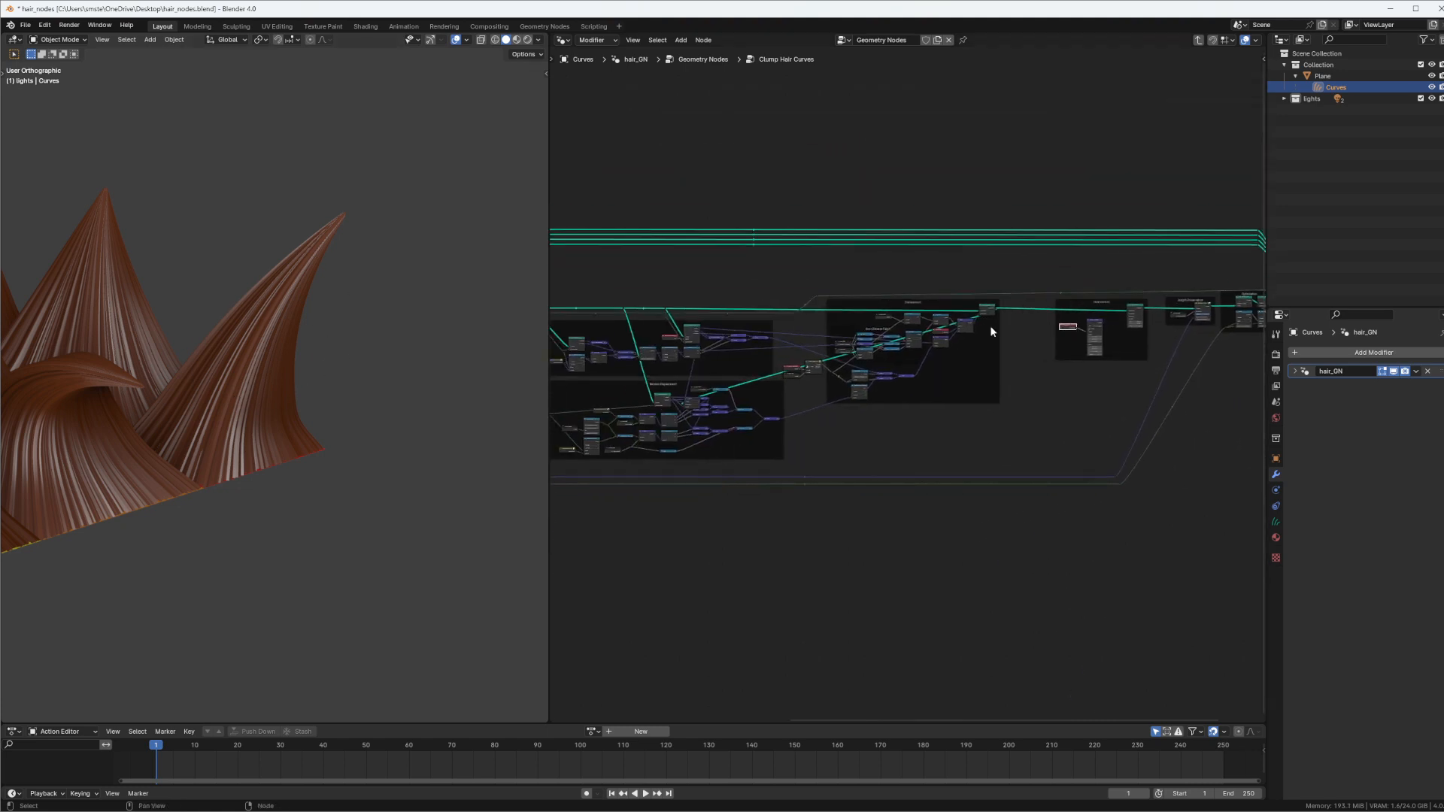
middle_drag(868, 373, 975, 357)
middle_drag(853, 377, 955, 388)
scroll(955, 388, up, 7)
middle_drag(909, 300, 928, 414)
scroll(907, 384, up, 9)
middle_drag(809, 247, 888, 249)
drag(811, 351, 812, 349)
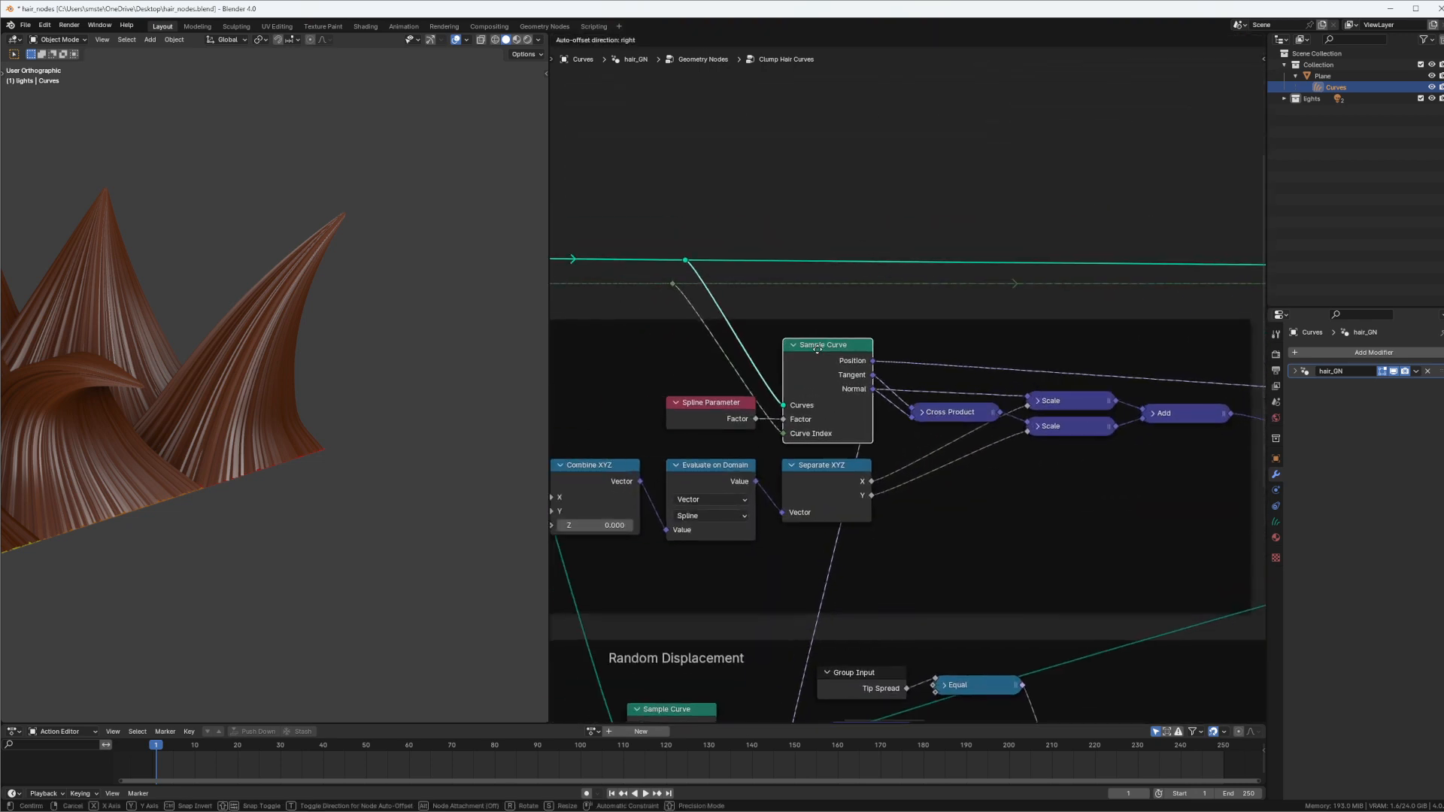
drag(714, 419, 687, 423)
drag(854, 368, 856, 372)
middle_drag(906, 306, 787, 374)
scroll(978, 213, down, 4)
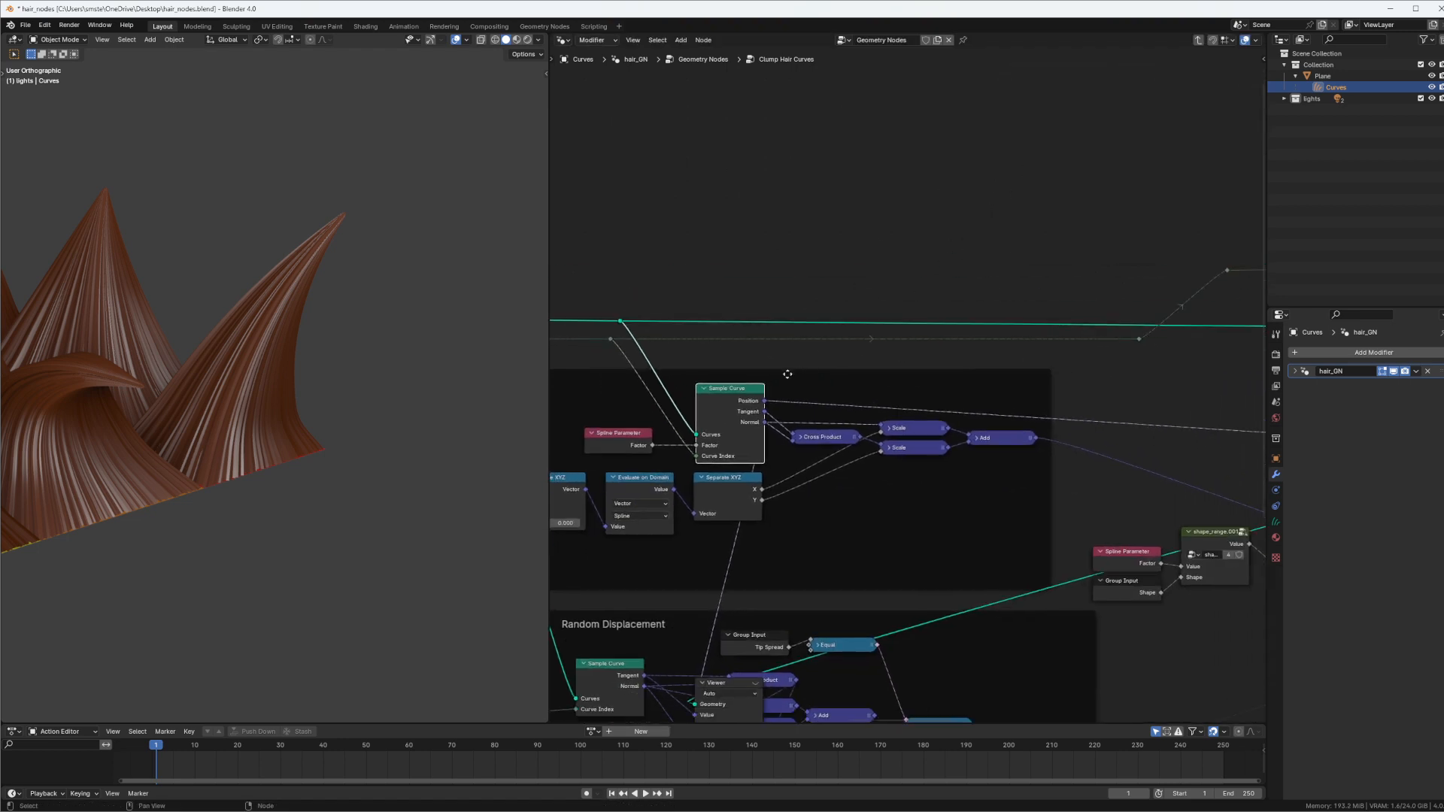
Try to link the Sample Curve's Position output directly to the Vector Rotate node's Center input, and discard the link
drag(764, 401, 1104, 376)
drag(1116, 414, 1120, 420)
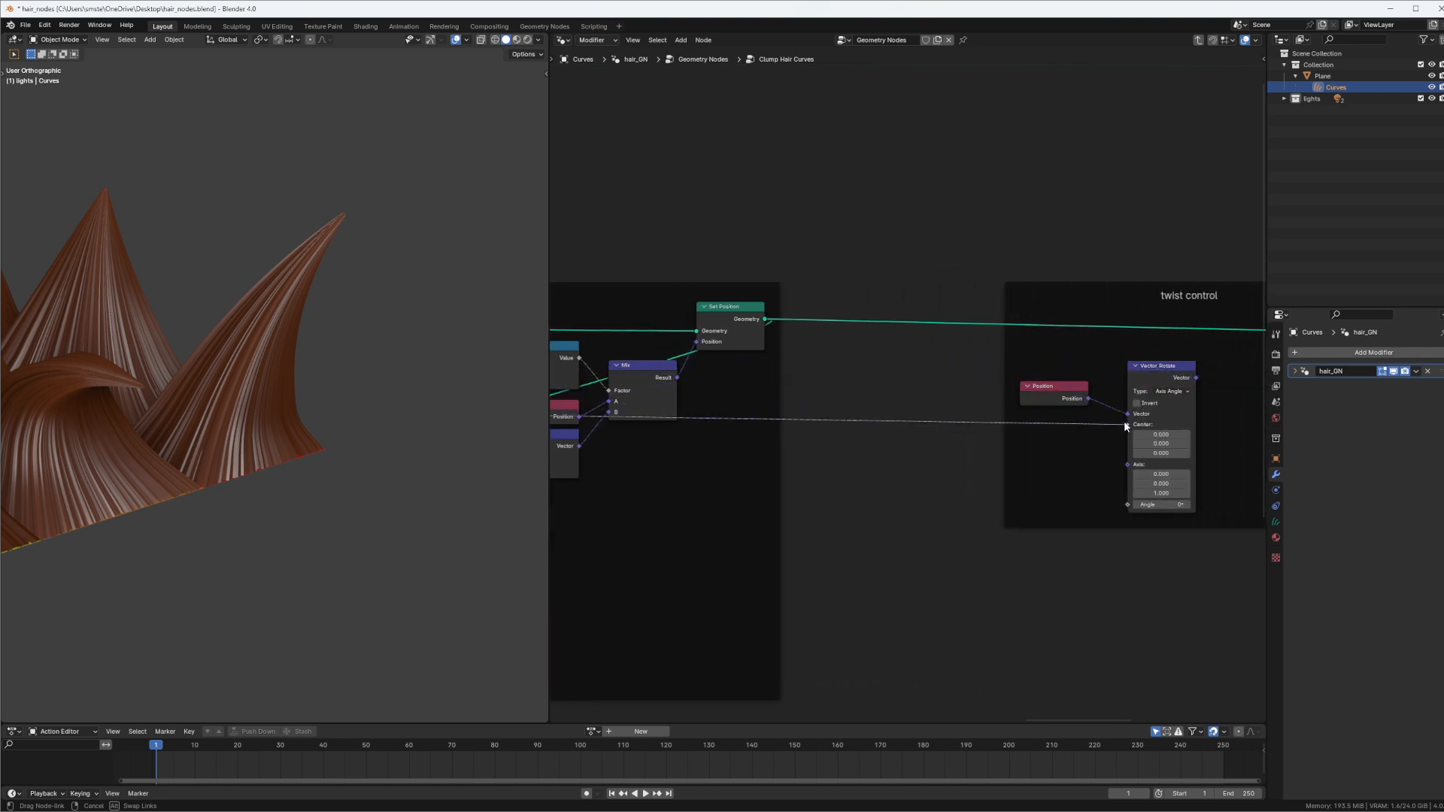
click(936, 406)
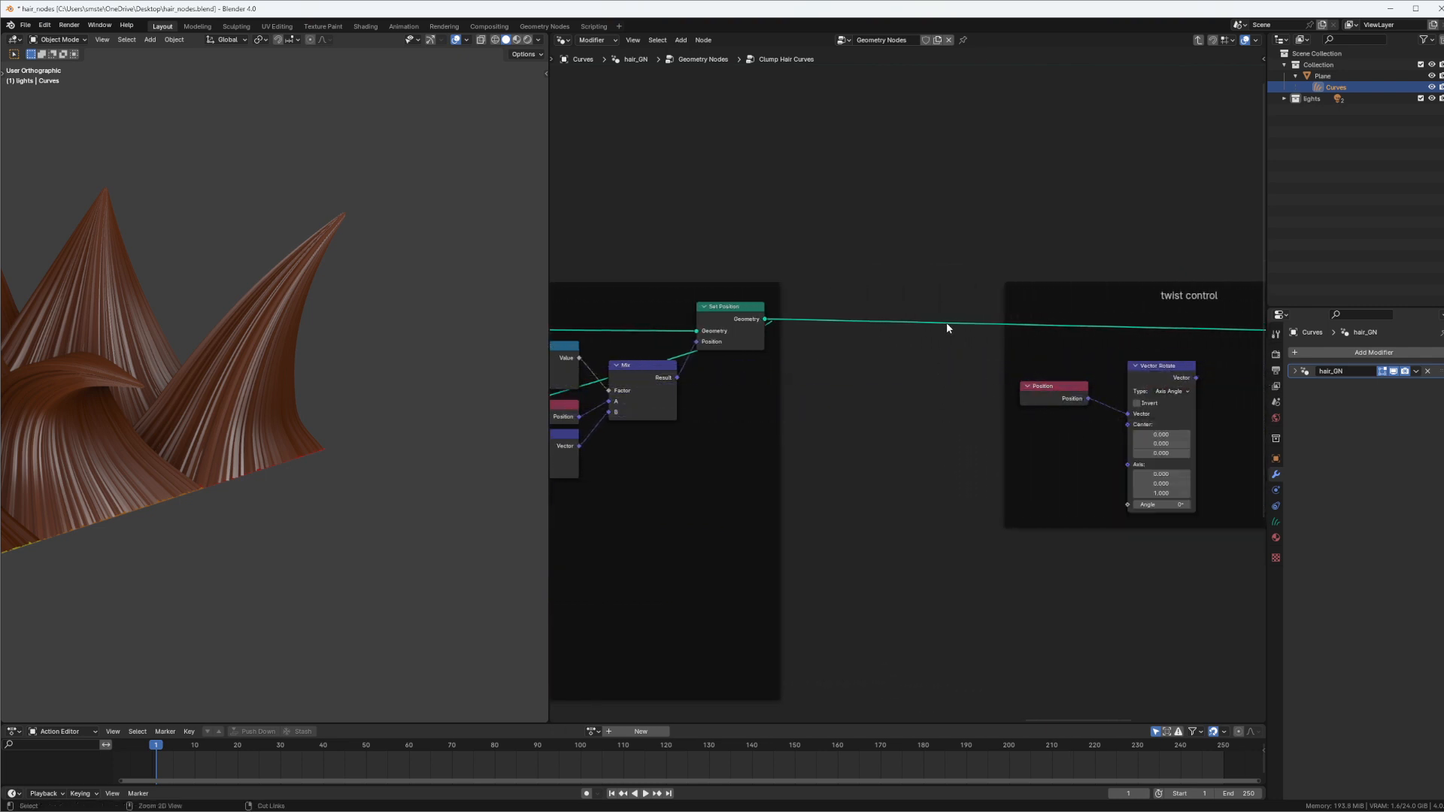
ctrl+middle_drag(946, 321, 1024, 410)
ctrl+middle_drag(1023, 410, 990, 300)
key(Tab)
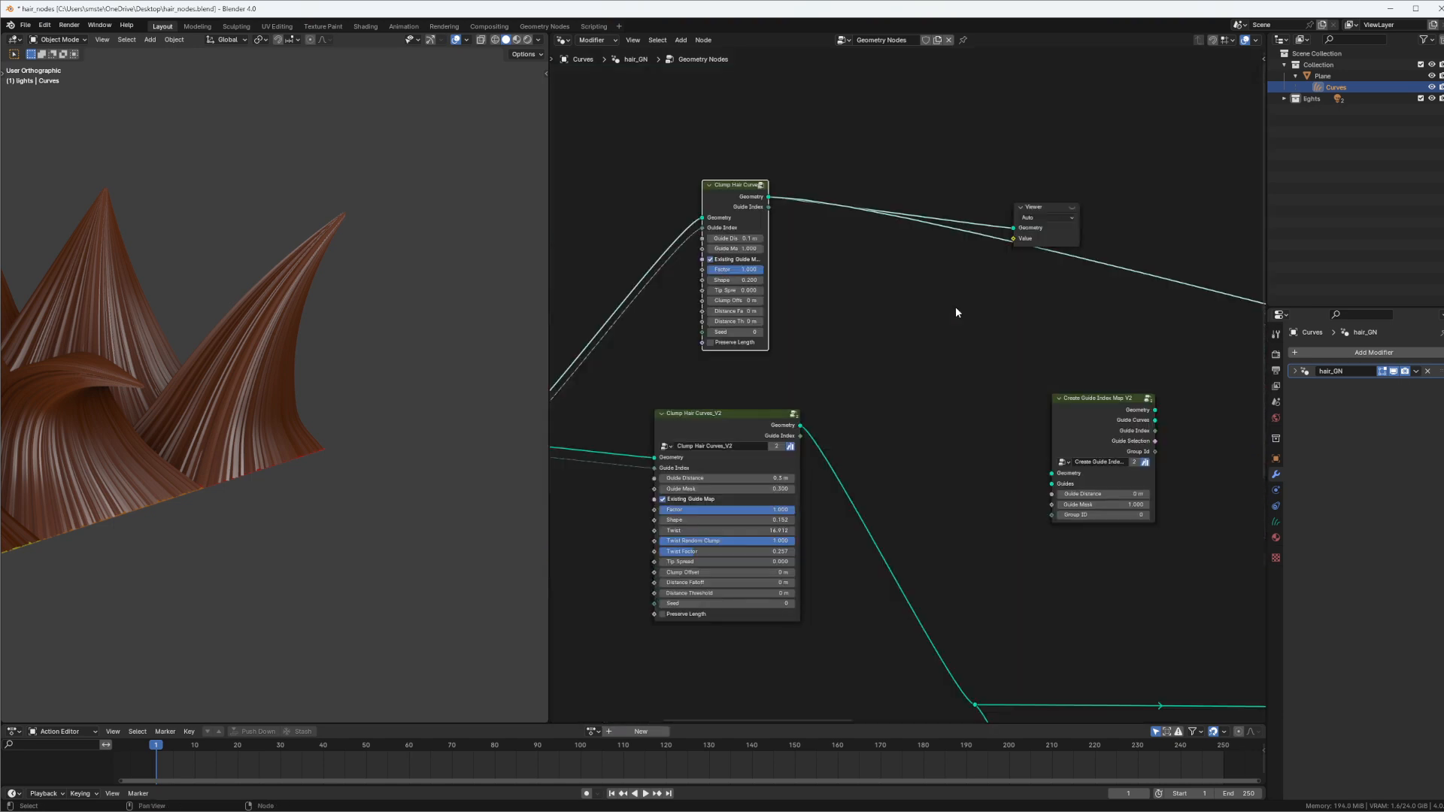
key(Tab)
Add a Reroute in the empty space above the Sample Curve node and link the Sample Curve's Position output to it
key(shift+a)
click(941, 289)
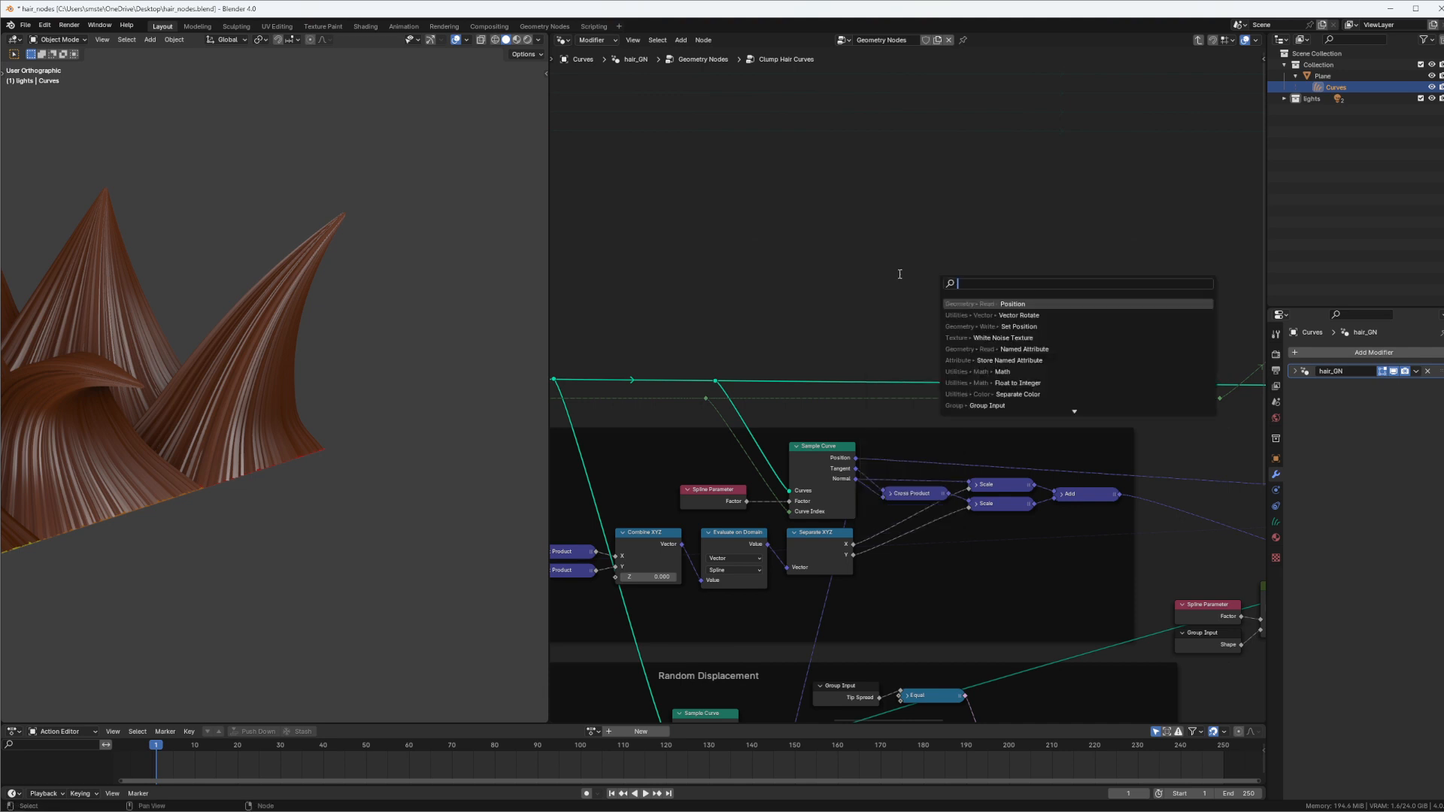
text(rer)
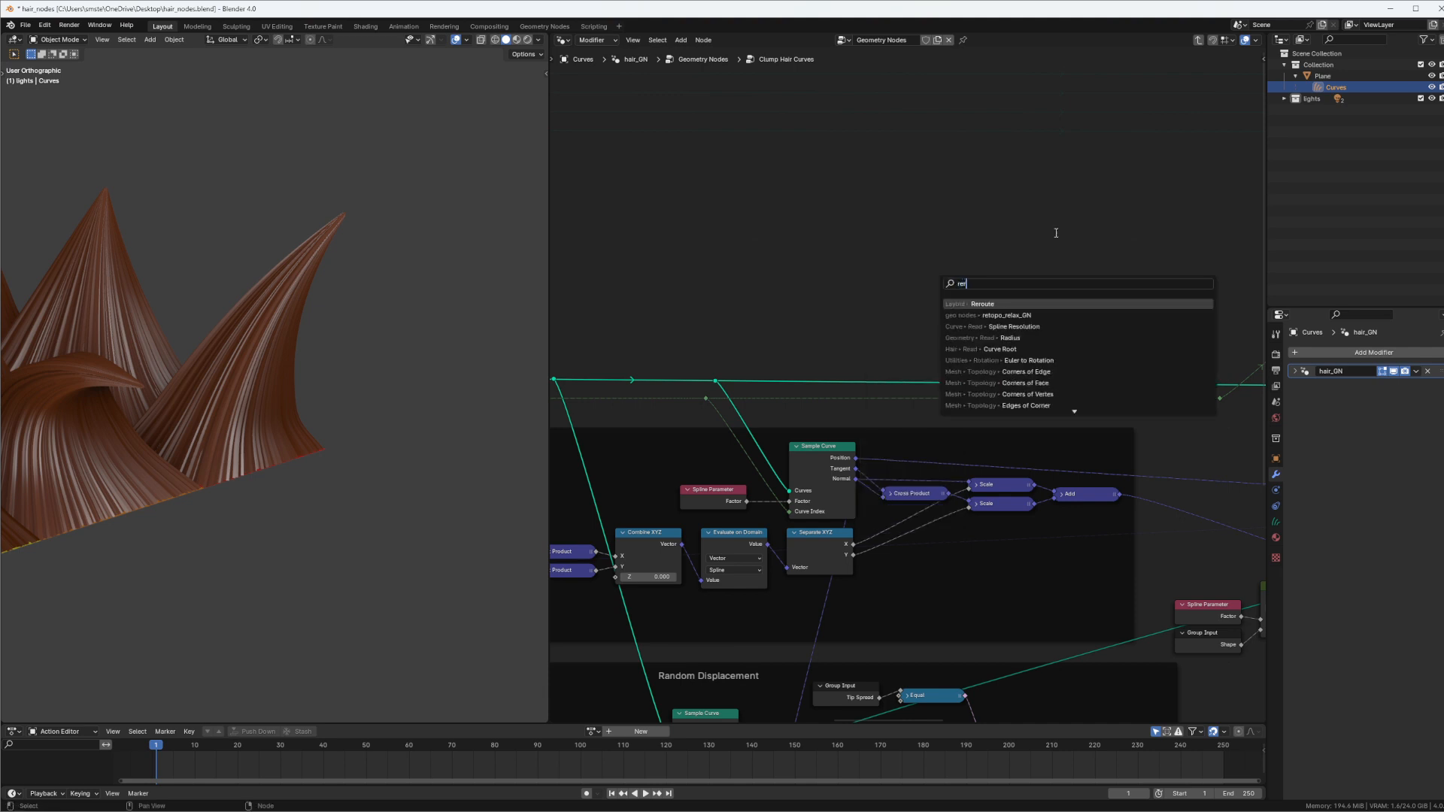
key(Return)
click(993, 284)
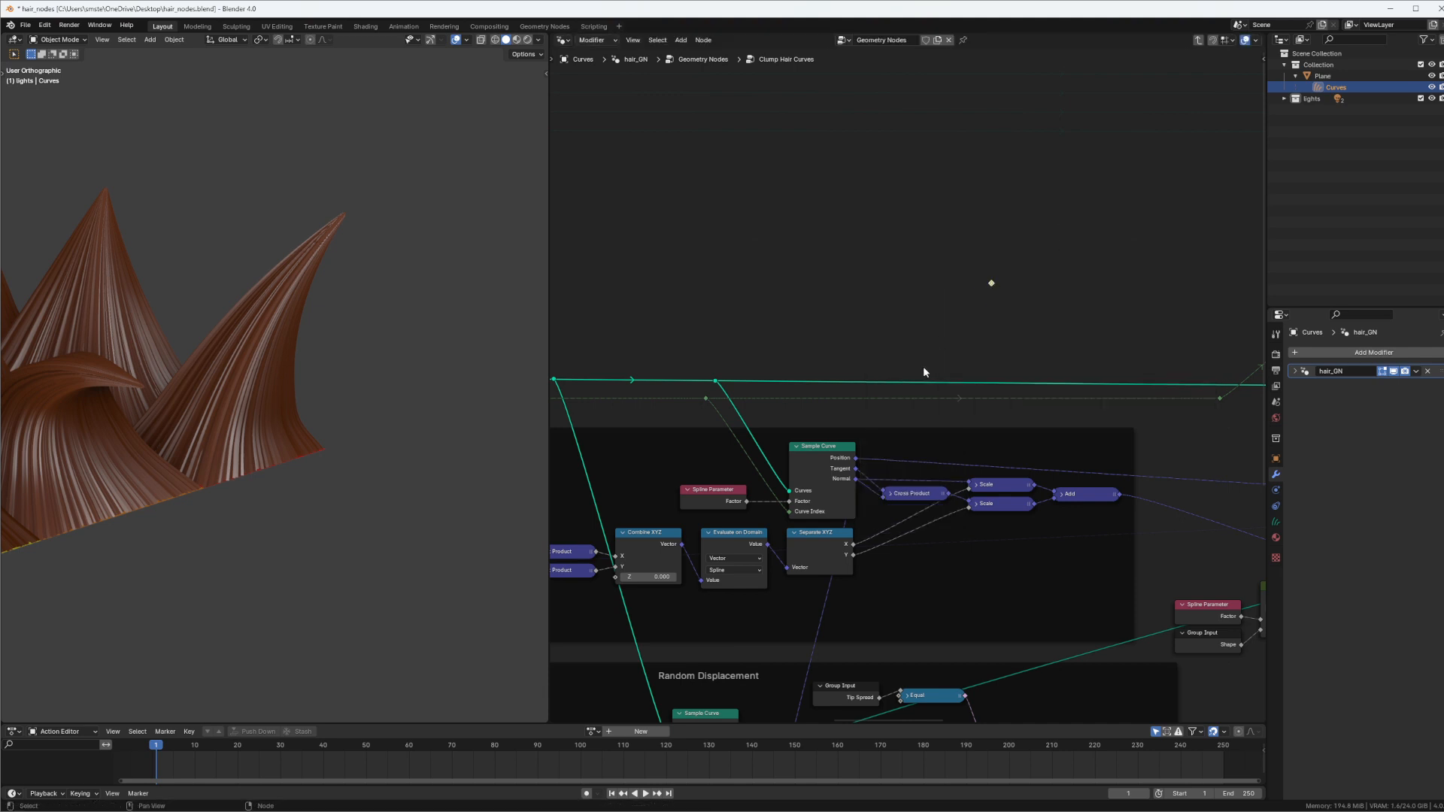
scroll(898, 386, up, 1)
drag(853, 464, 990, 276)
mouse_move(855, 458)
mouse_down()
mouse_move(978, 301)
mouse_move(957, 337)
mouse_up()
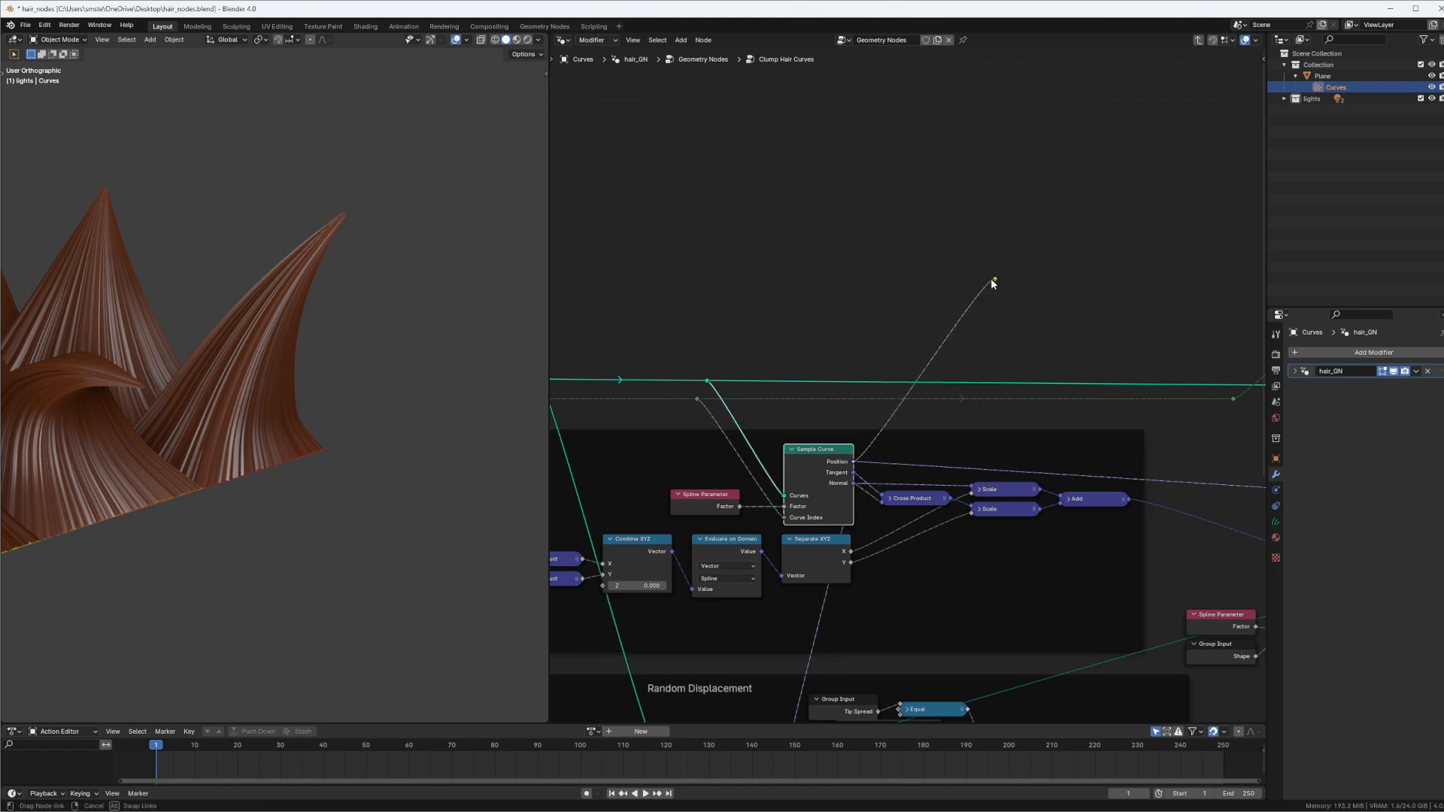
drag(990, 278, 997, 281)
click(998, 308)
middle_drag(997, 308, 978, 283)
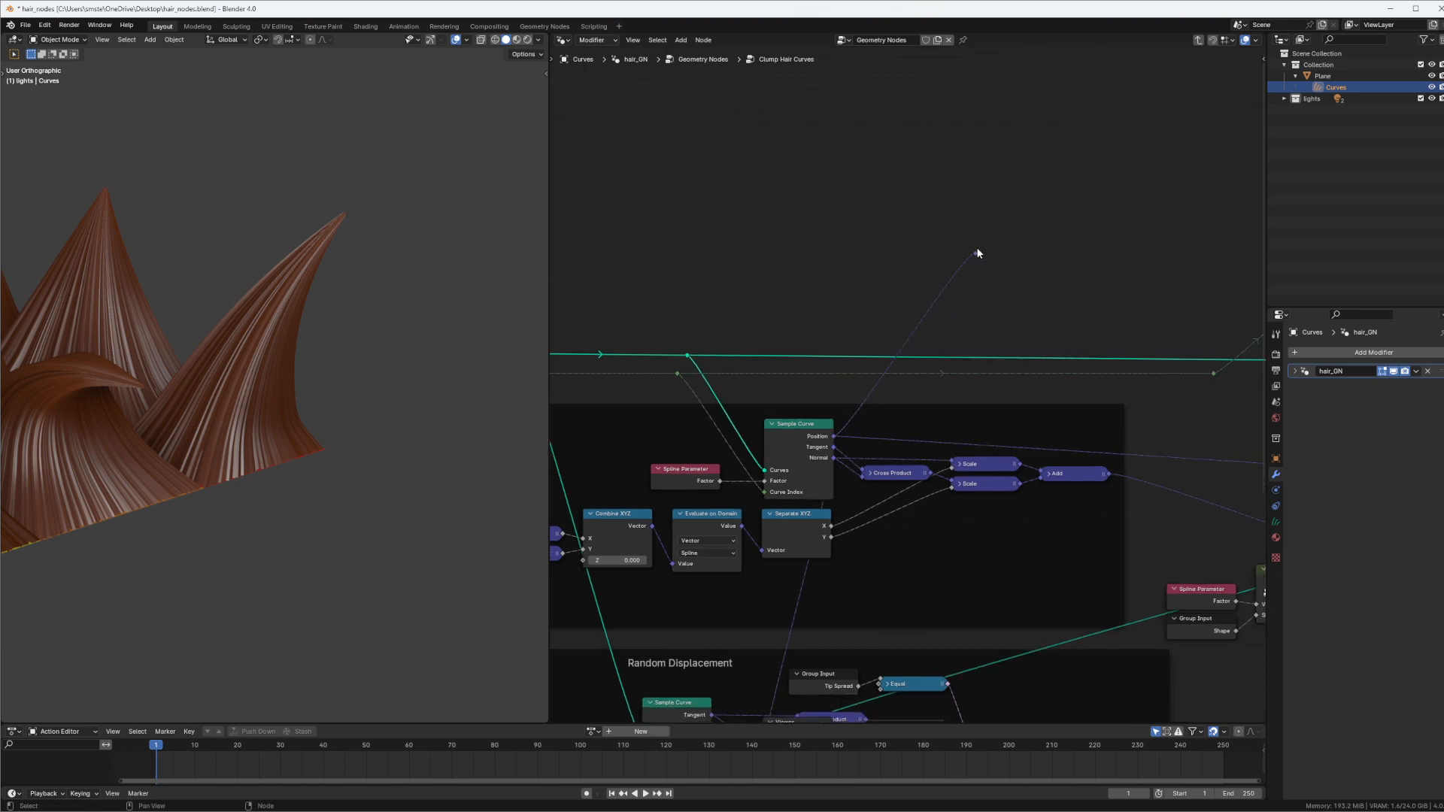
Duplicate the Reroute, place the copy just below it, and link the Sample Curve's Tangent output to the copy
click(977, 251)
key(shift+d)
click(979, 301)
drag(833, 447, 977, 295)
Move both Reroutes with their Position and Tangent links into the twist control frame, below its Position node
middle_drag(1038, 226, 741, 255)
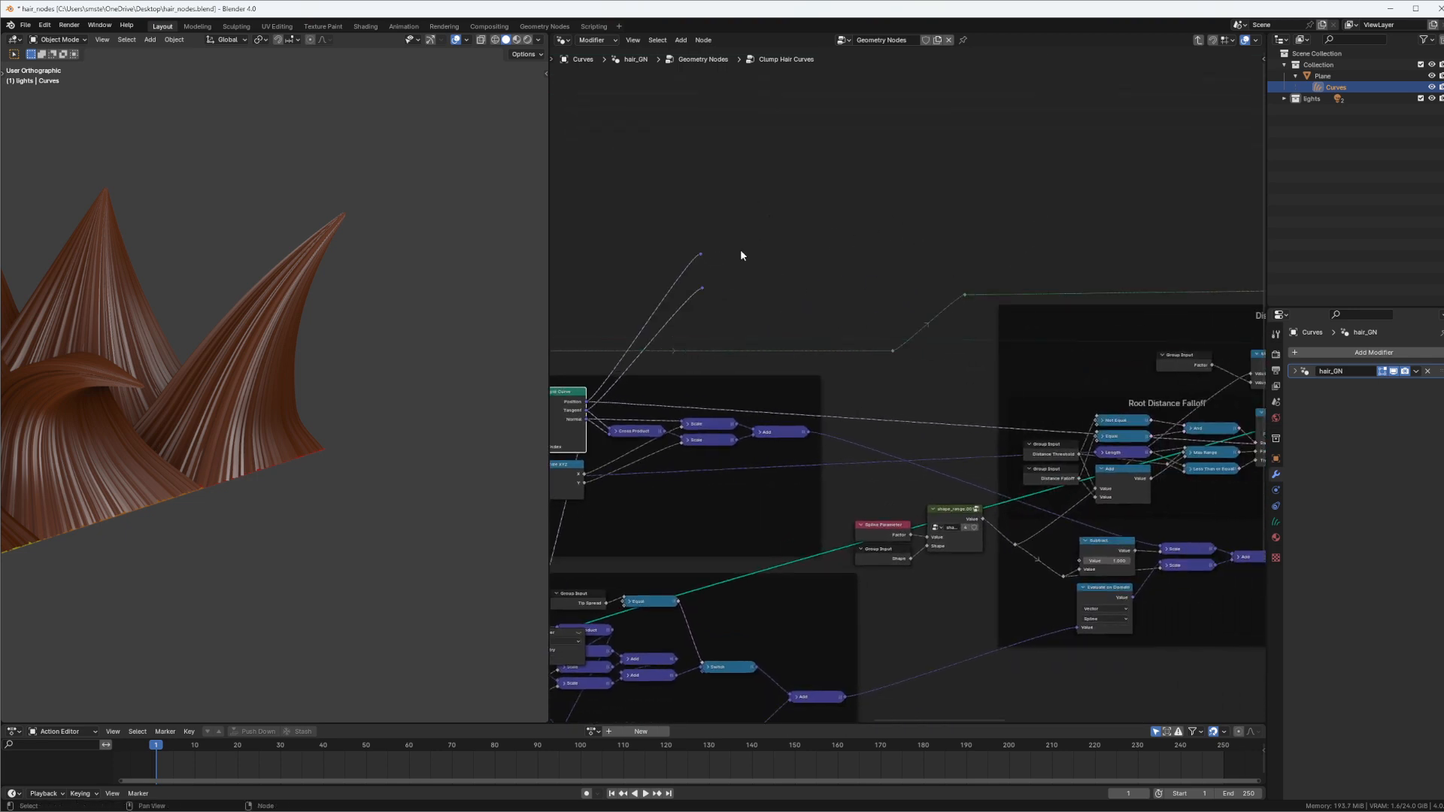
scroll(731, 326, down, 5)
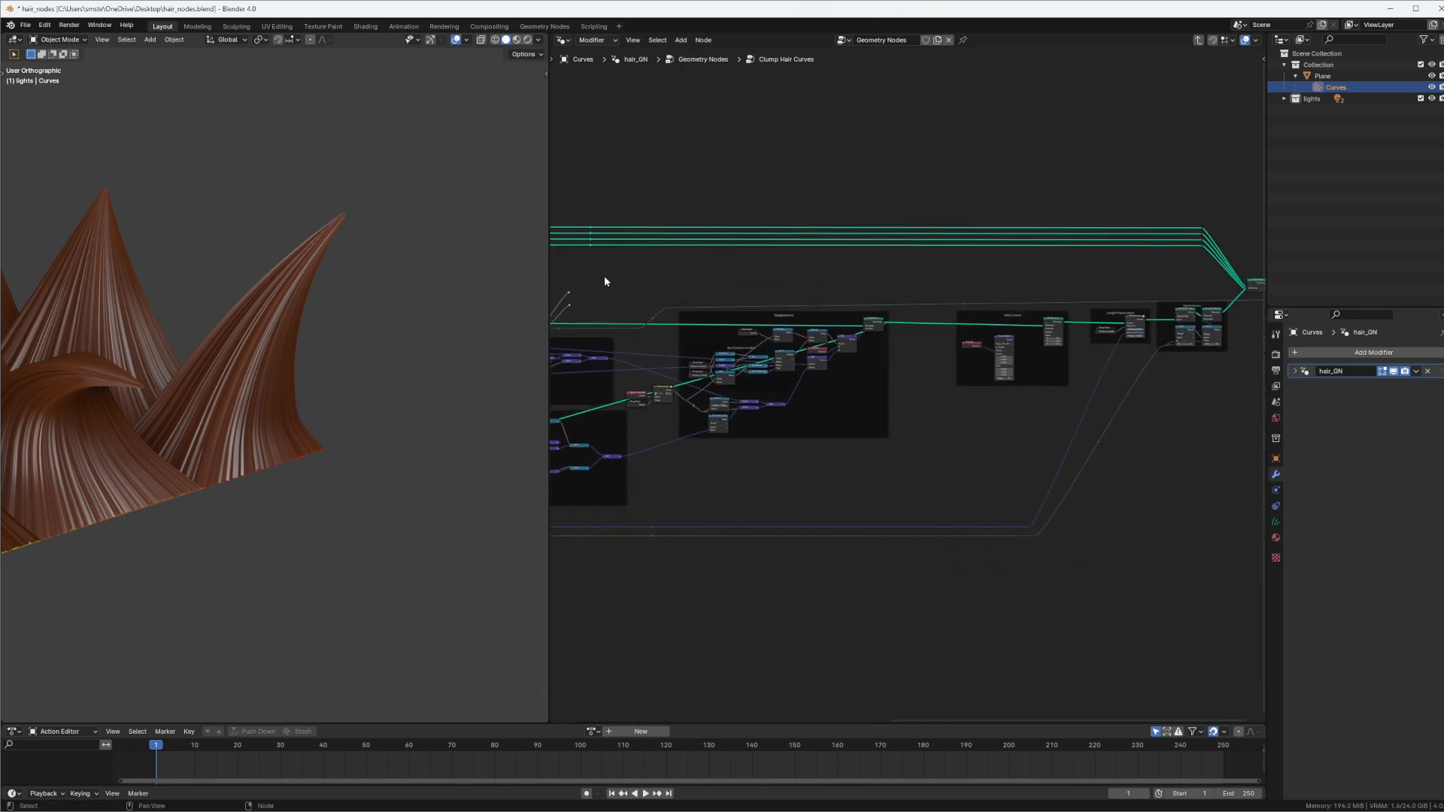
key(g)
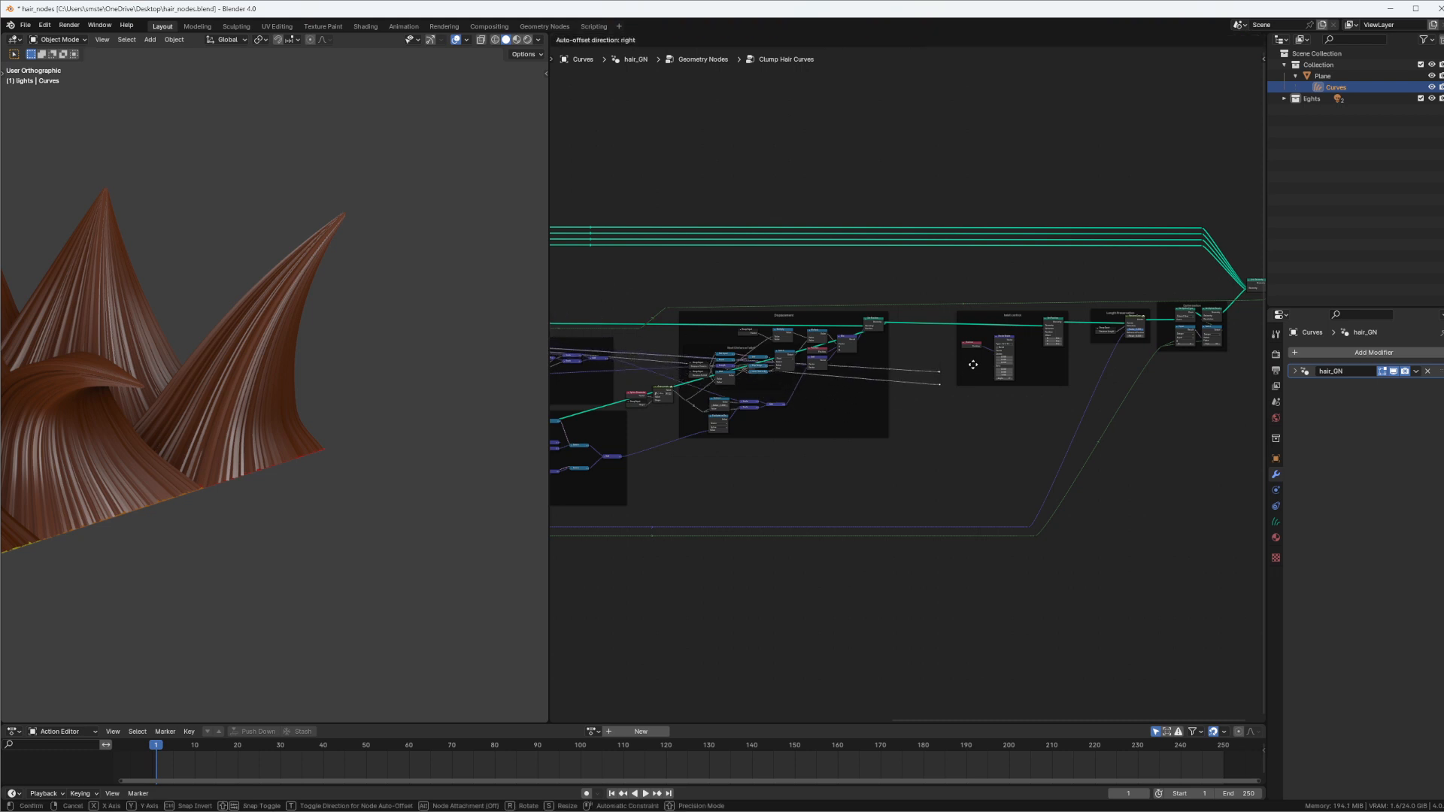
click(990, 356)
scroll(987, 286, up, 8)
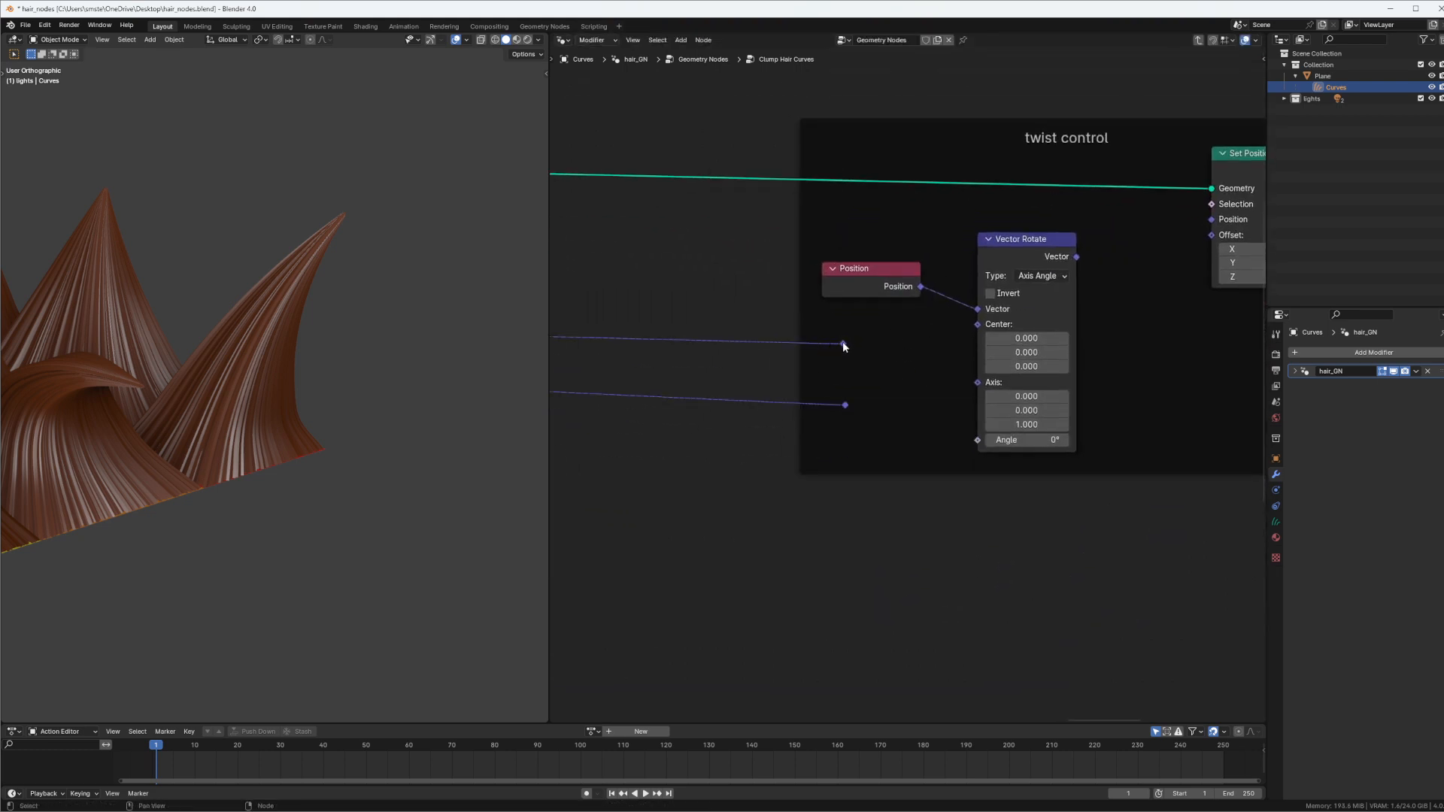
Link the upper Reroute to the Vector Rotate node's Center input, and the Vector Rotate output to Set Position's Position input
drag(844, 344, 961, 345)
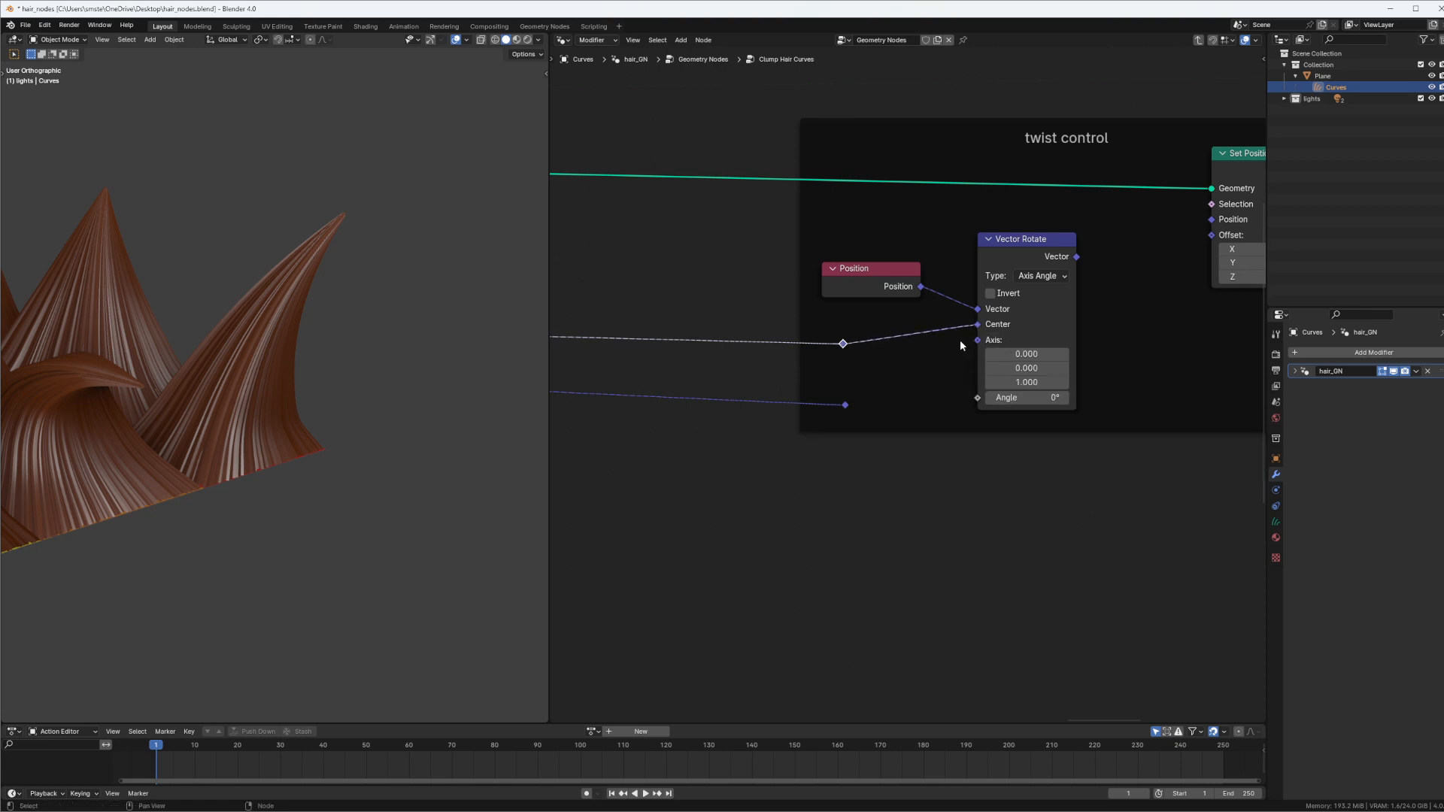
drag(1076, 257, 1212, 219)
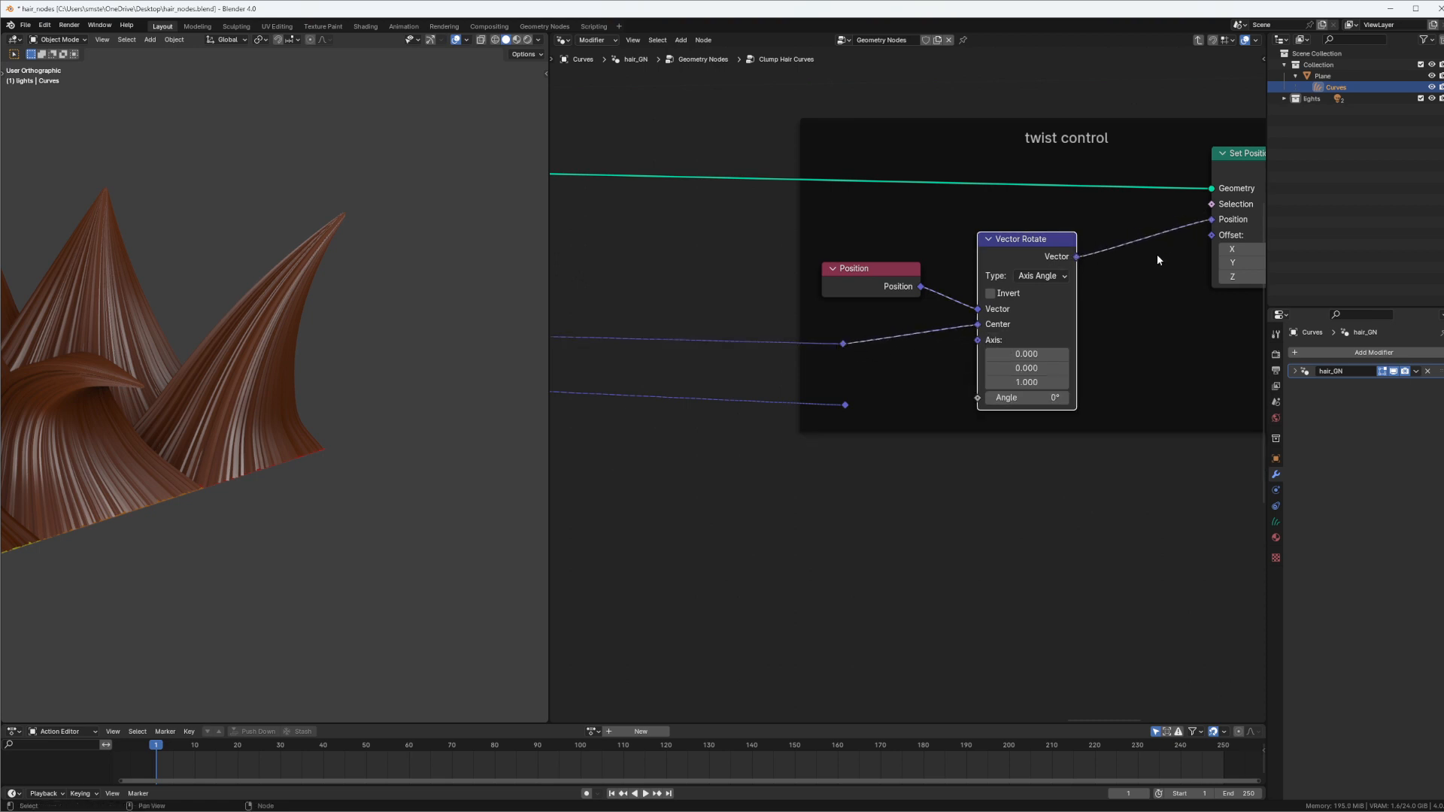
middle_drag(1067, 271, 1015, 267)
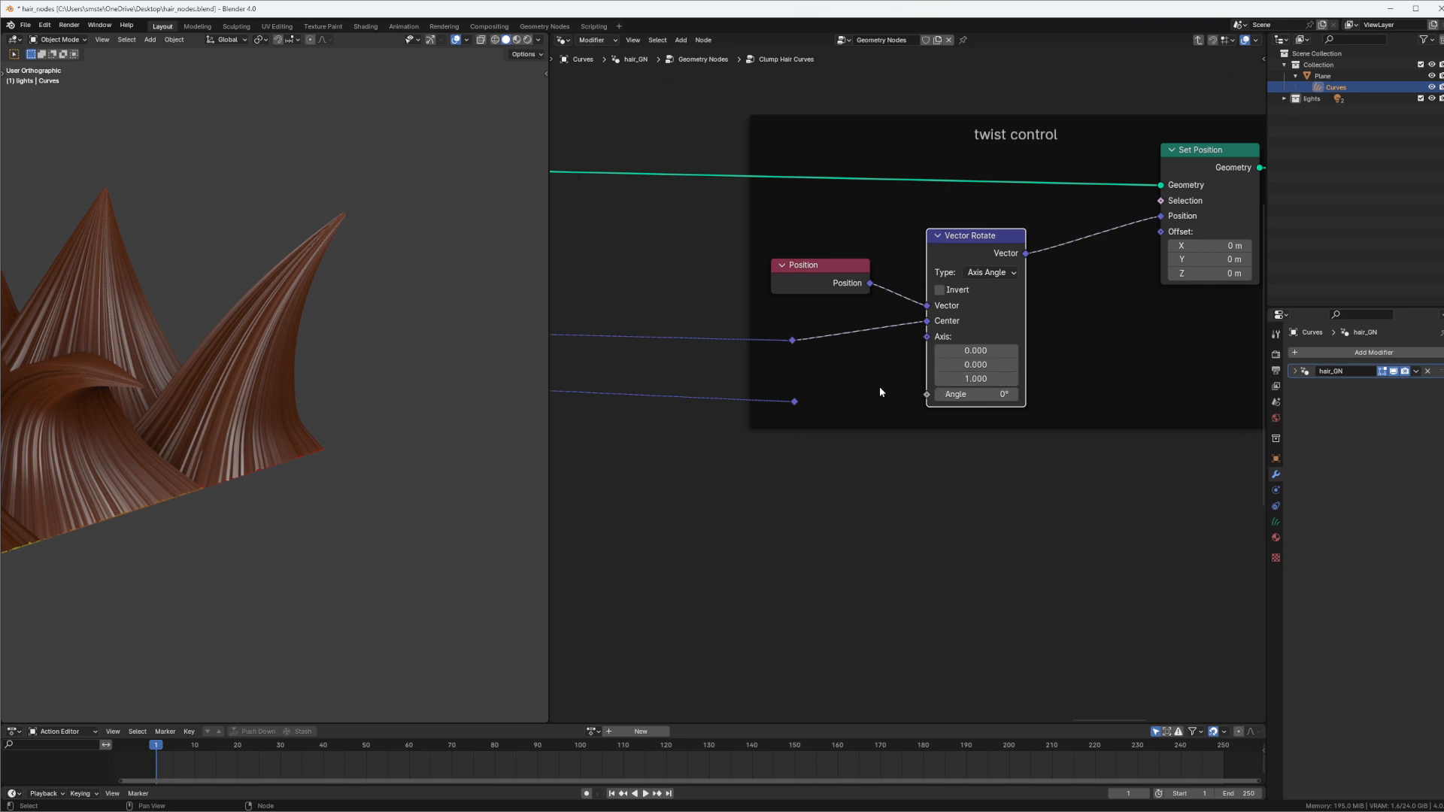
Test the clump rotation by varying the Vector Rotate Angle, ending at 209°, while checking the hair from above and at an angle
drag(977, 394, 308, 398)
scroll(285, 376, down, 4)
middle_drag(285, 377, 471, 371)
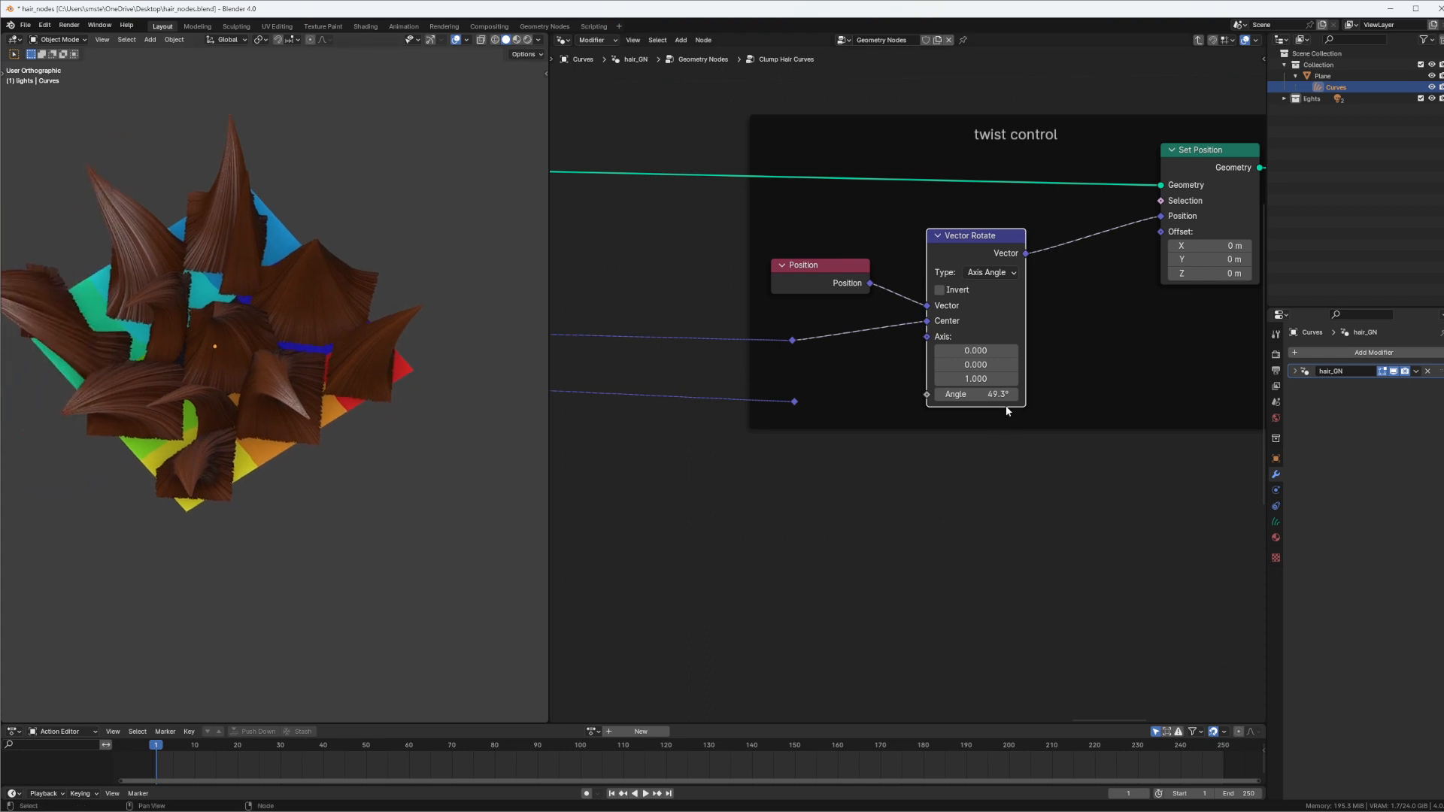
drag(1004, 395, 1102, 399)
middle_drag(177, 421, 404, 481)
key(KP_7)
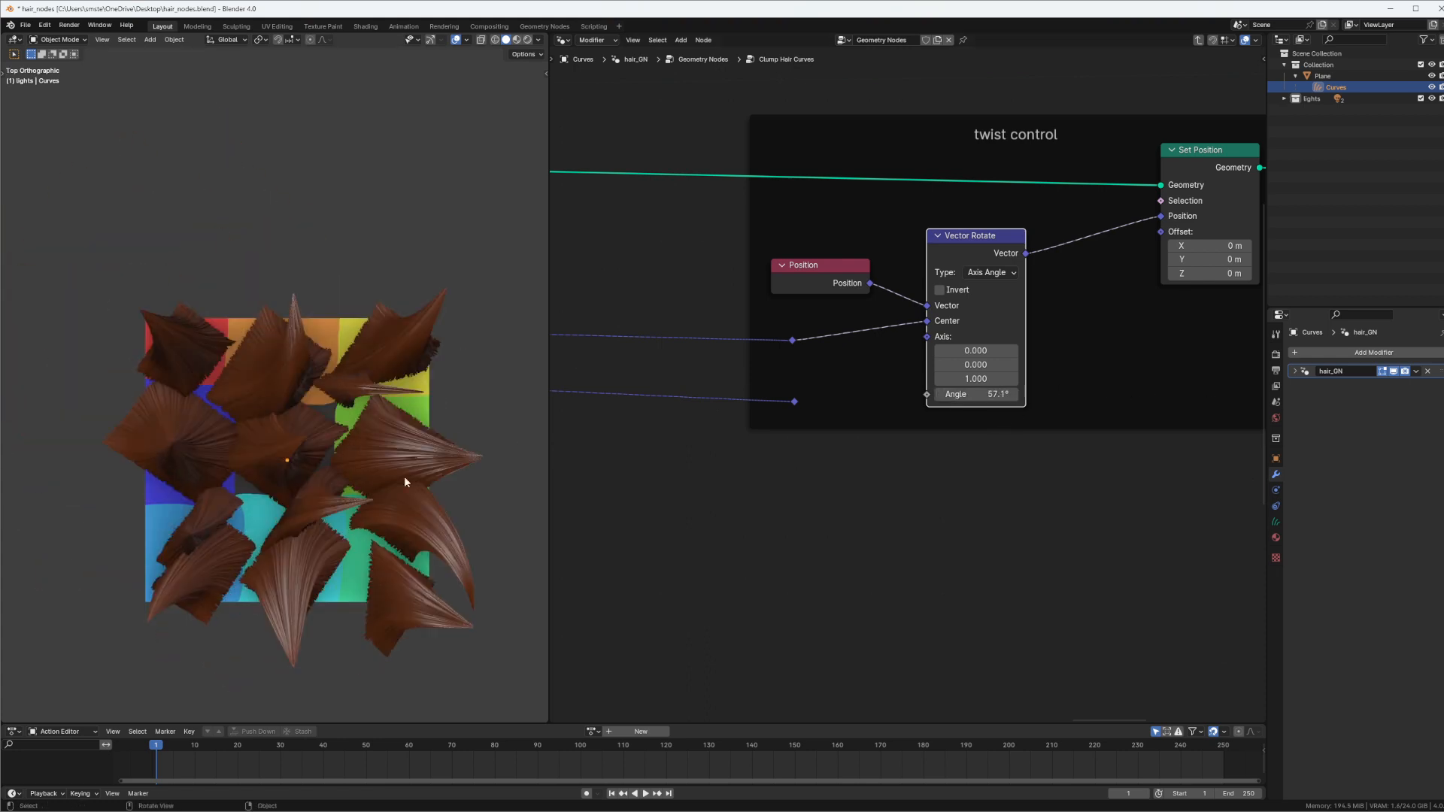
drag(978, 394, 1233, 398)
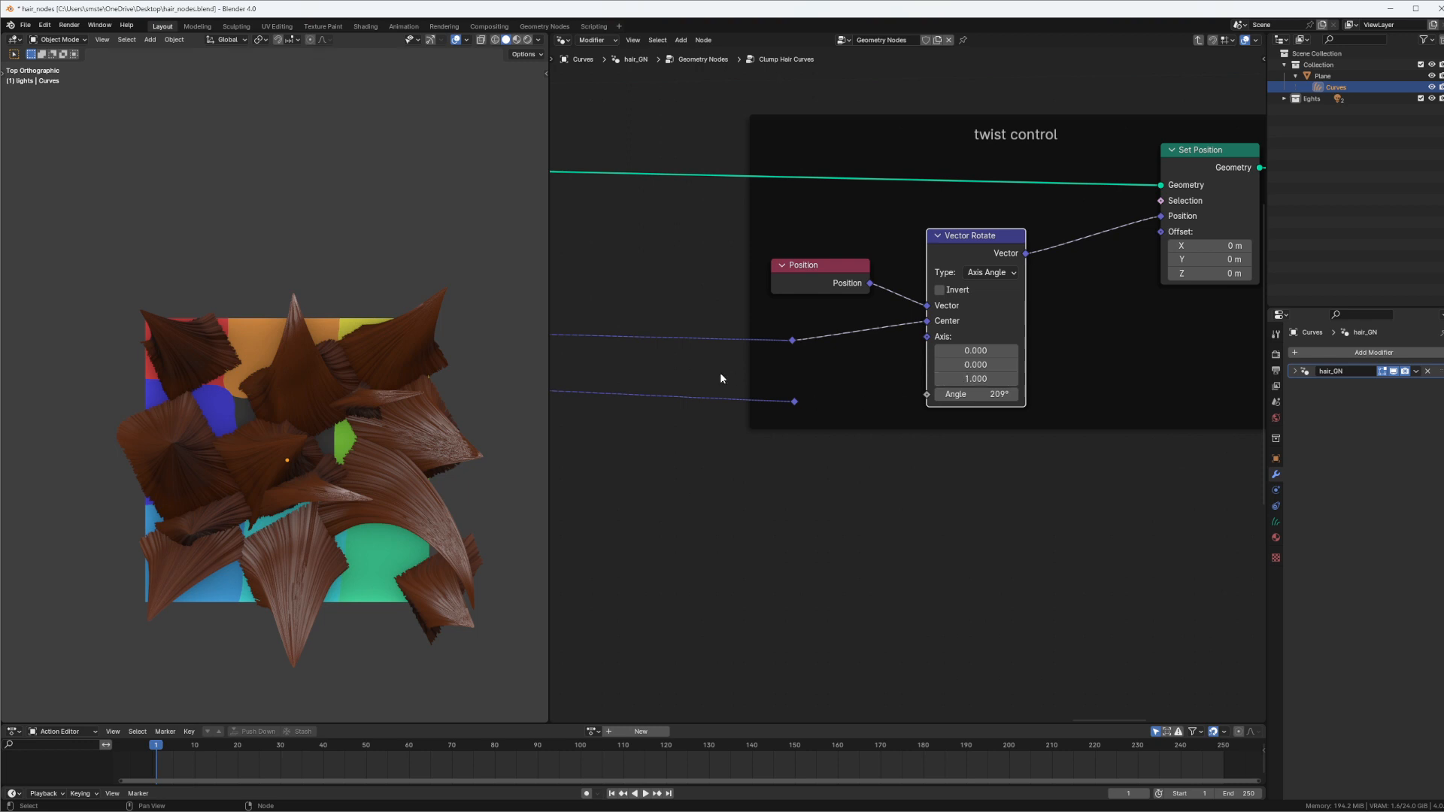
middle_drag(519, 451, 293, 337)
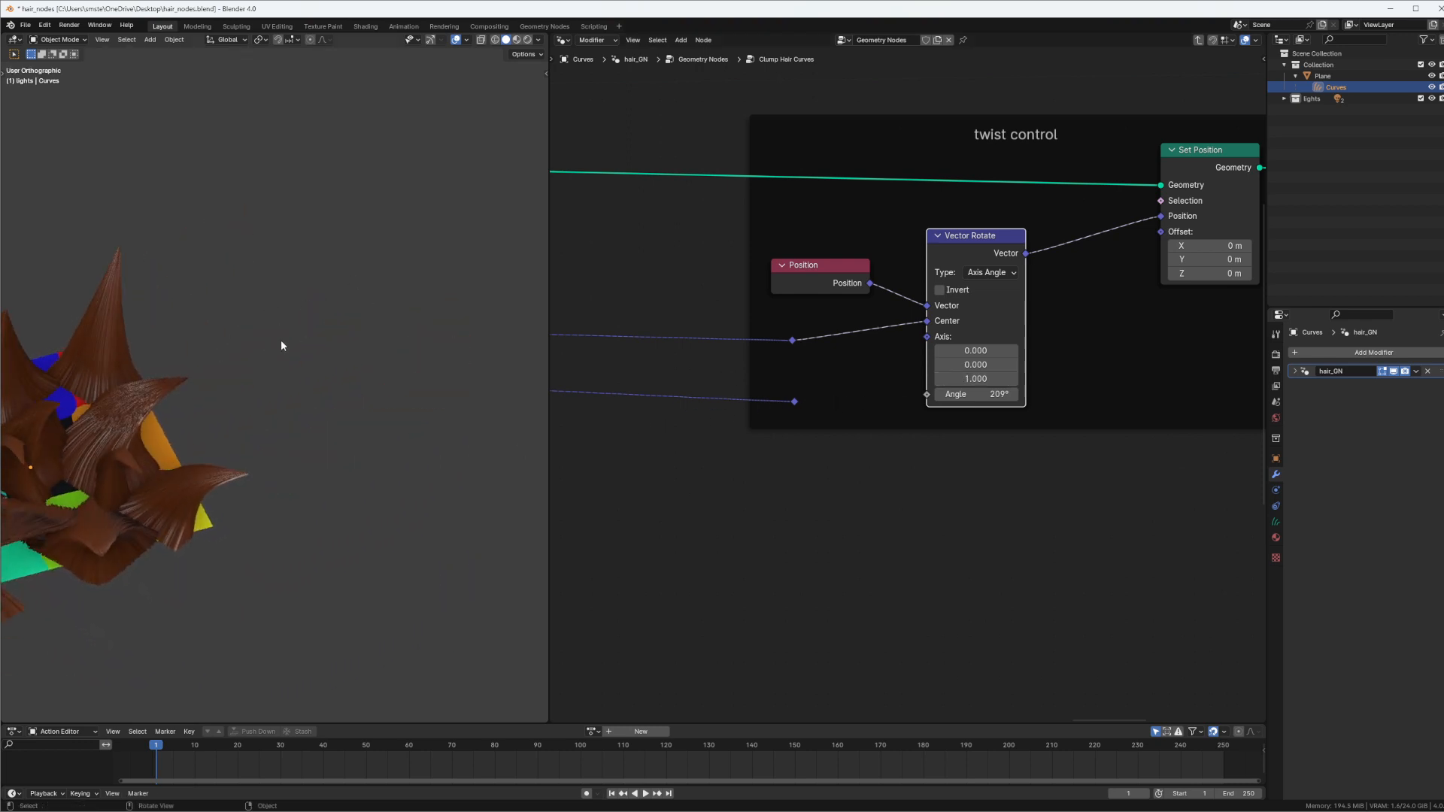
Link the lower Reroute to the Vector Rotate node's Axis input and set the Angle to 214°
drag(257, 364, 438, 193)
mouse_move(337, 236)
mouse_down()
mouse_move(335, 215)
mouse_move(421, 212)
mouse_move(462, 158)
mouse_move(410, 150)
mouse_move(389, 184)
mouse_move(452, 135)
mouse_move(200, 232)
mouse_move(348, 200)
mouse_move(275, 309)
mouse_up()
drag(800, 404, 919, 338)
middle_drag(481, 407, 445, 419)
drag(999, 351, 1053, 373)
middle_drag(782, 385, 974, 338)
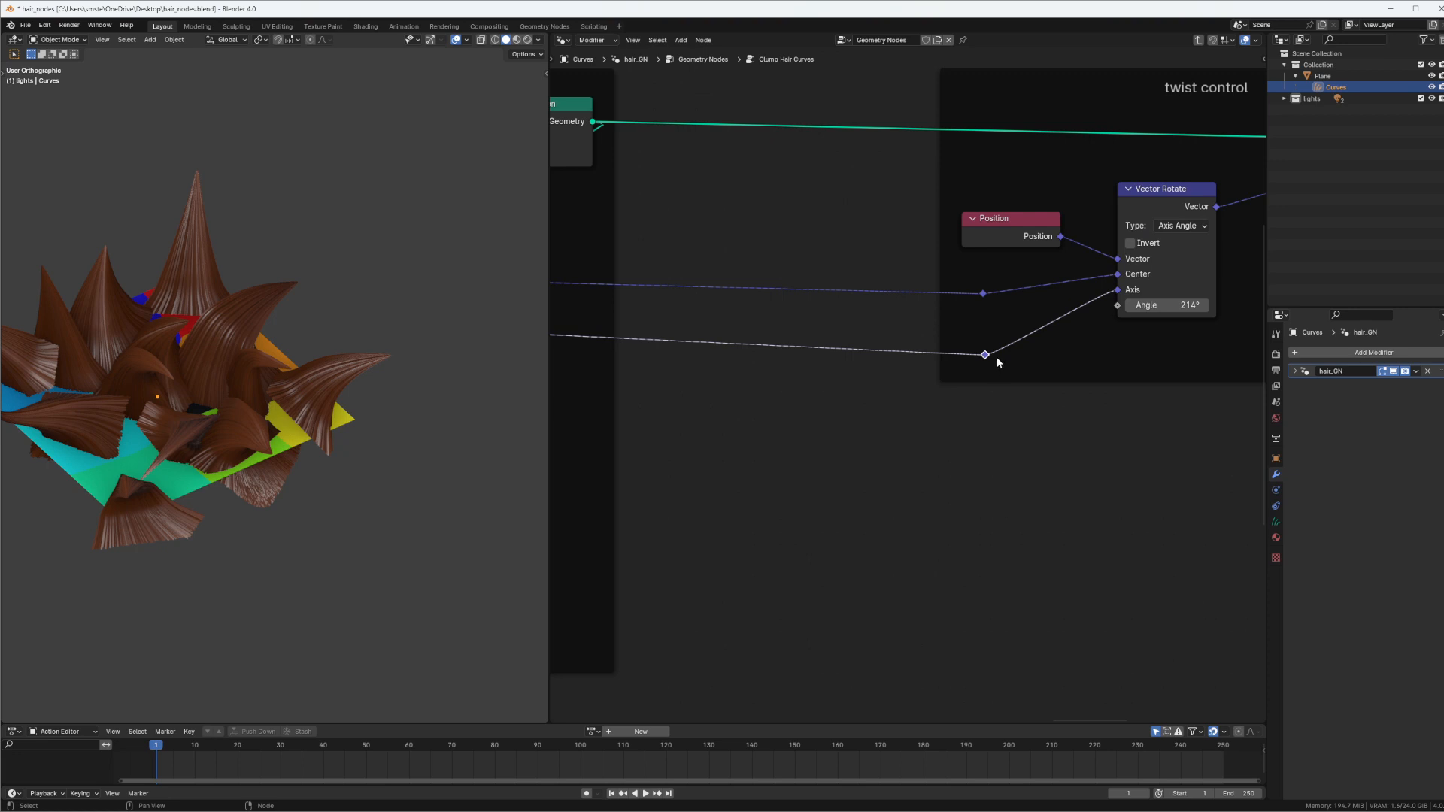
Move the Tangent Reroute up to sit just beneath the Position Reroute in the twist control frame
drag(998, 363, 995, 334)
middle_drag(278, 403, 324, 406)
middle_drag(933, 417, 838, 393)
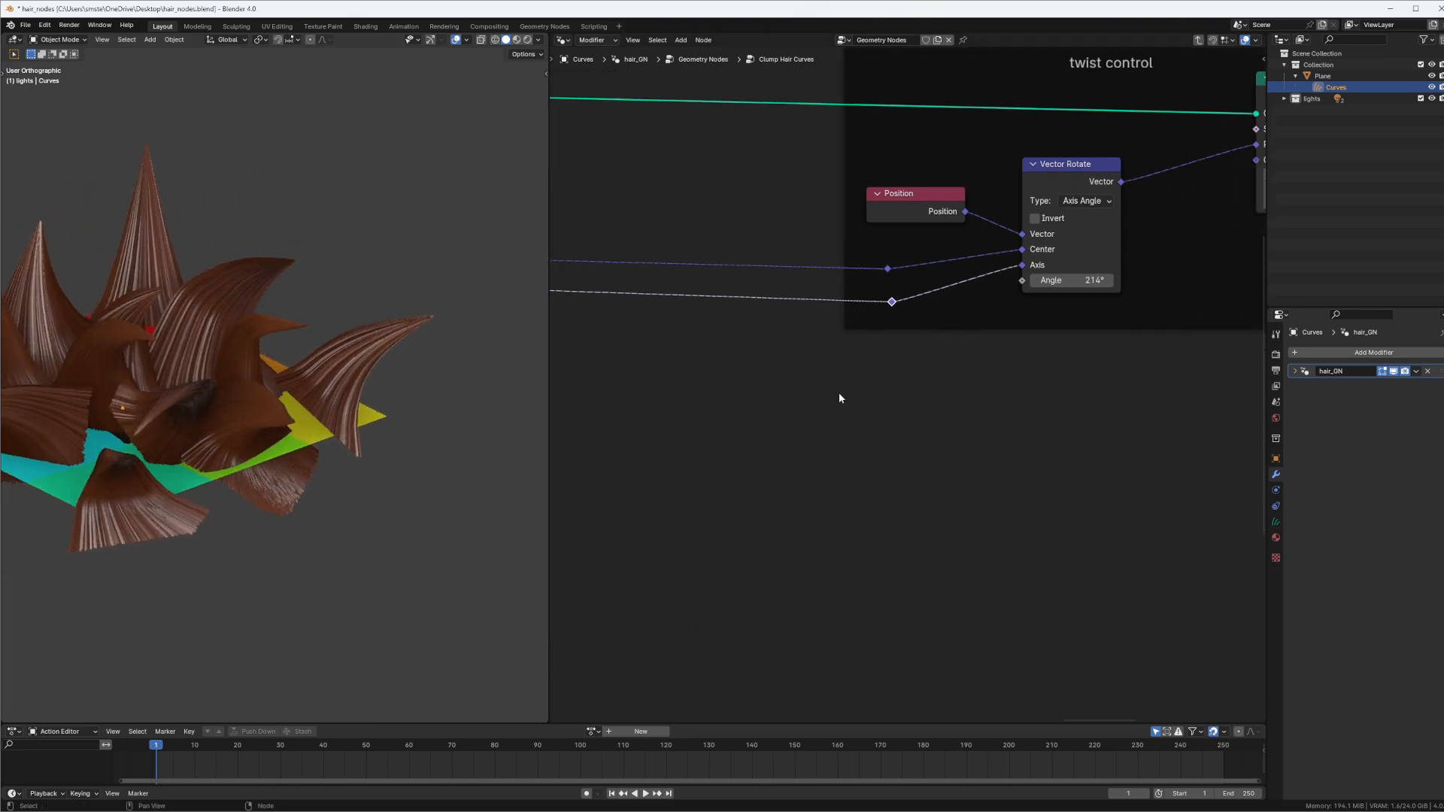
Add a Spline Parameter node below the twist control frame and link its Factor output to the Vector Rotate Angle
click(776, 483)
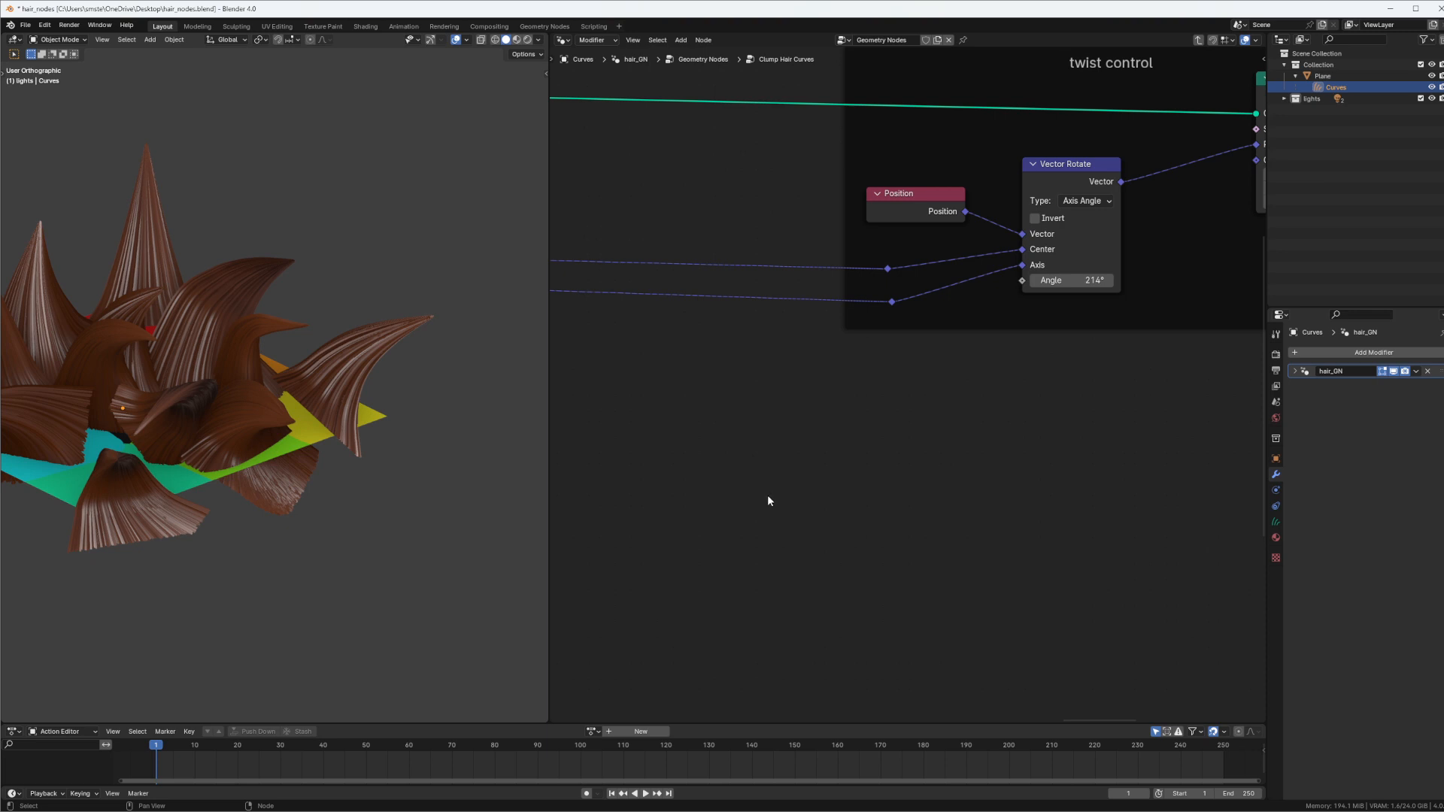
key(shift+a)
text(p)
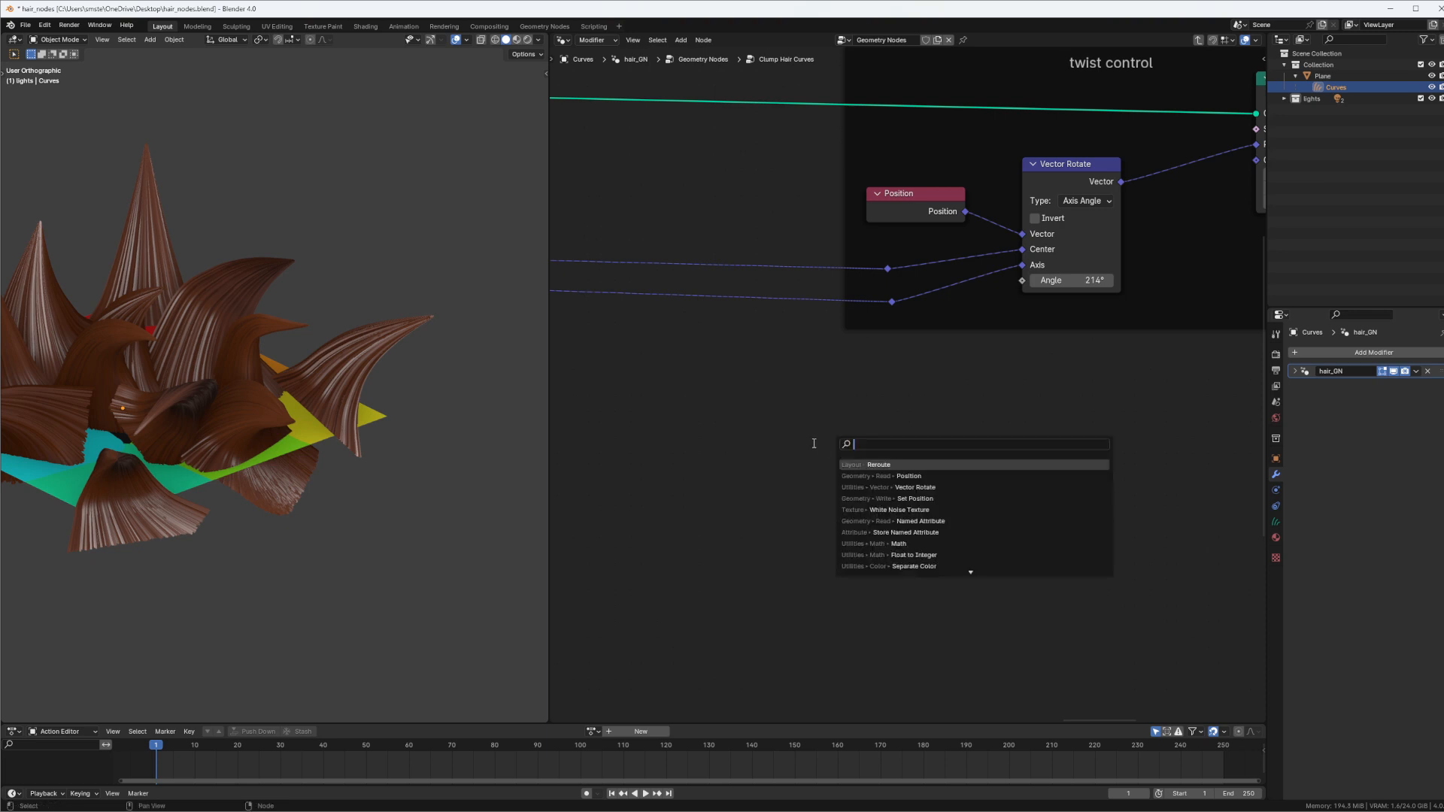
text(ara)
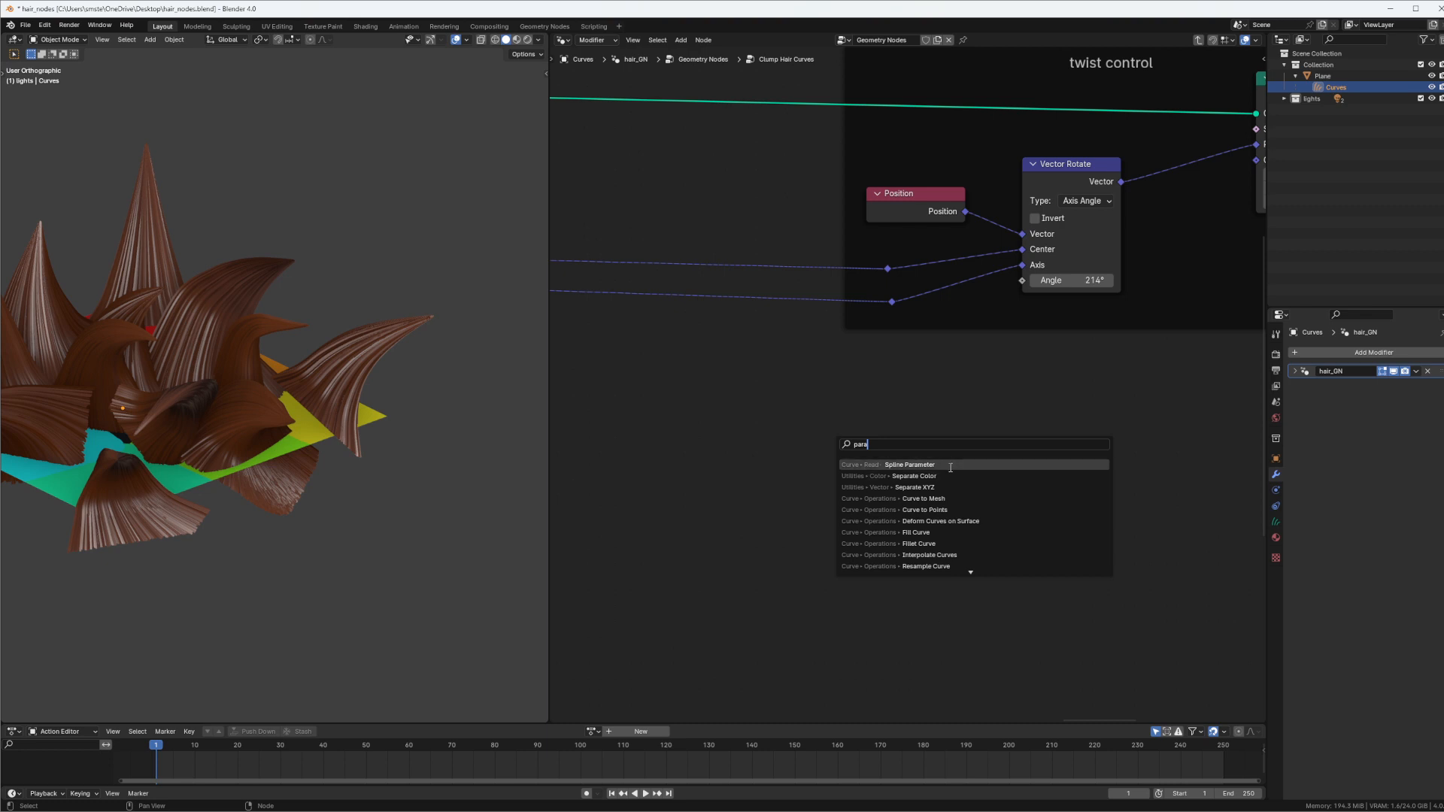
click(972, 466)
click(969, 359)
drag(913, 374, 999, 282)
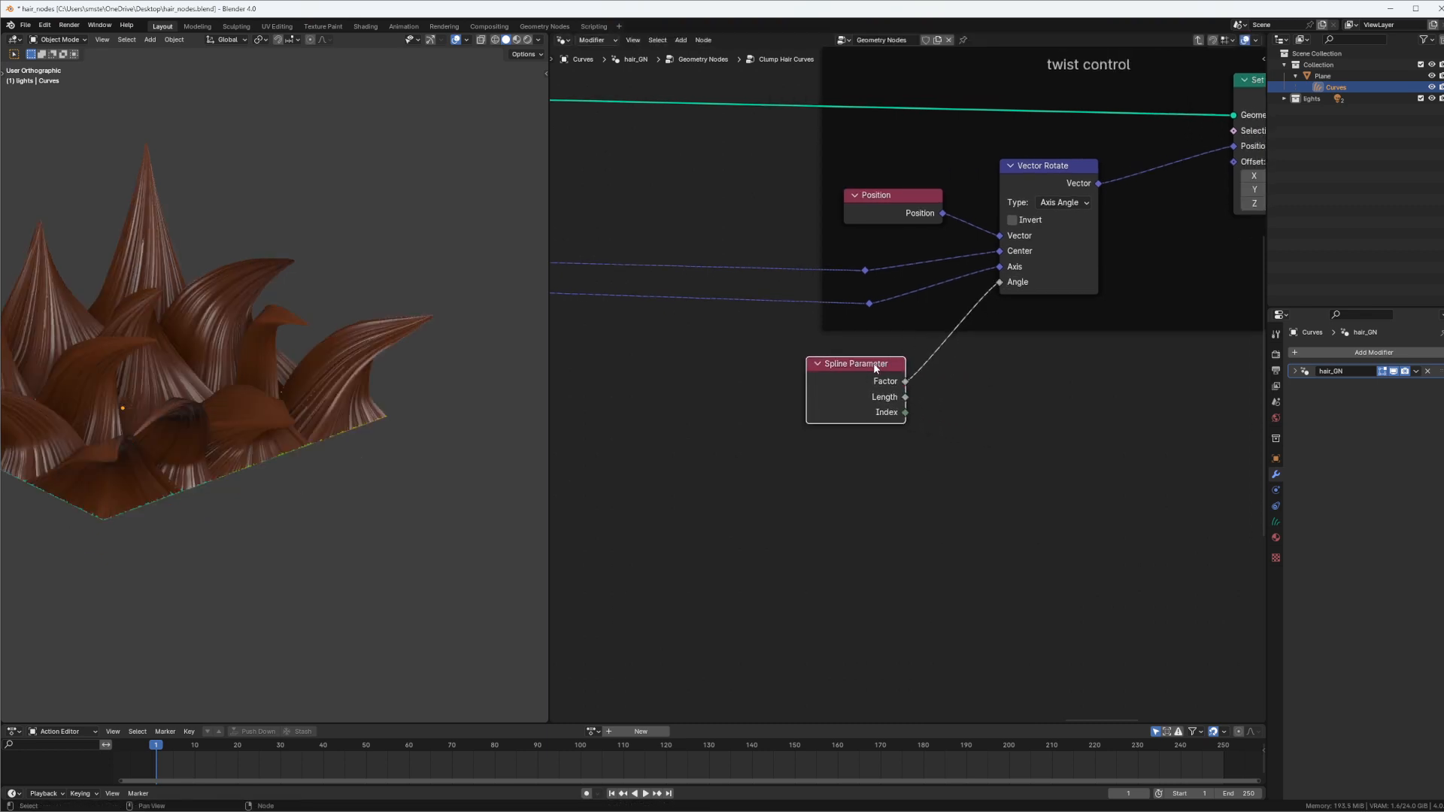
Insert a Multiply Math node between the Spline Parameter's Factor and the Vector Rotate Angle, with its value set to -1.100
drag(873, 364, 783, 373)
key(shift+a)
click(940, 422)
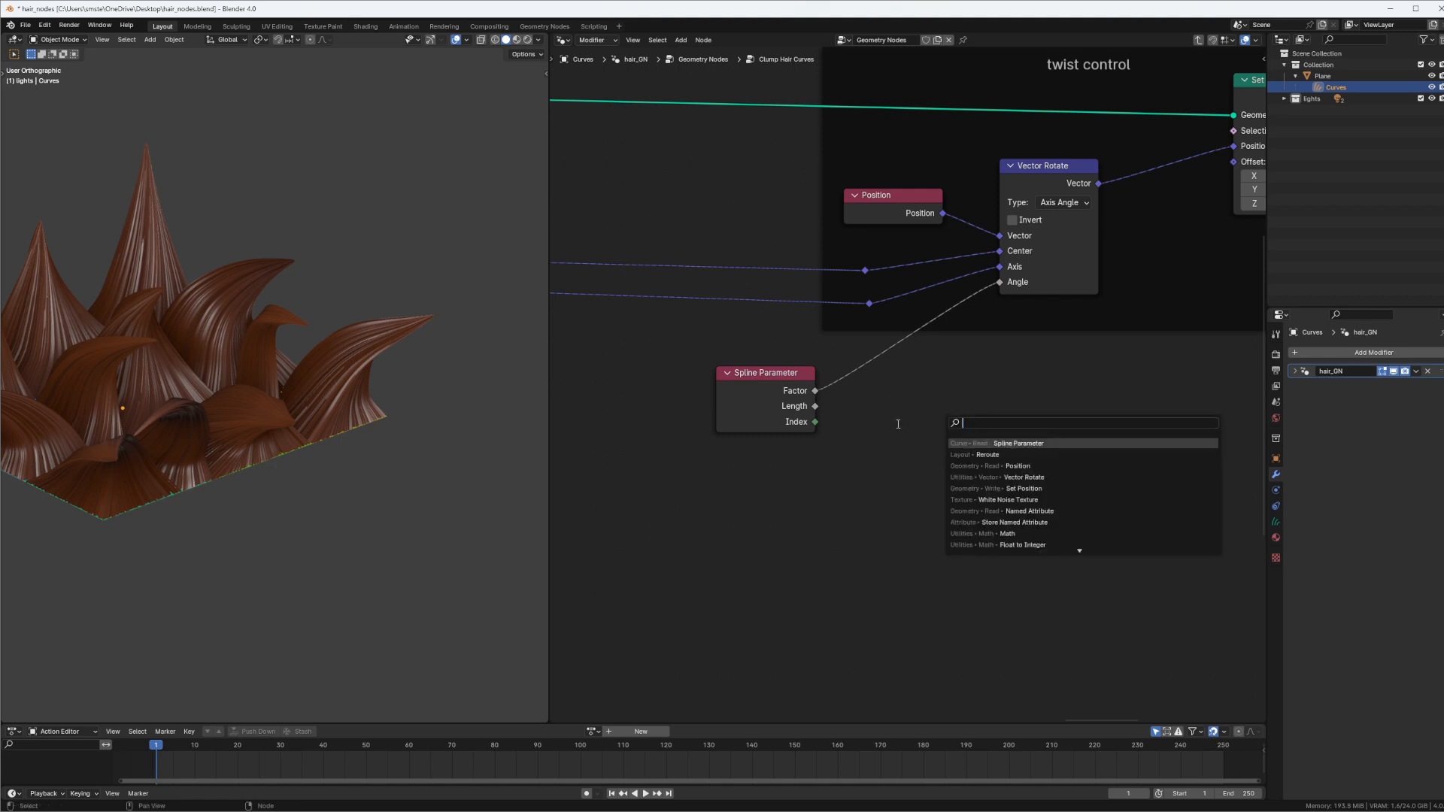
text(math)
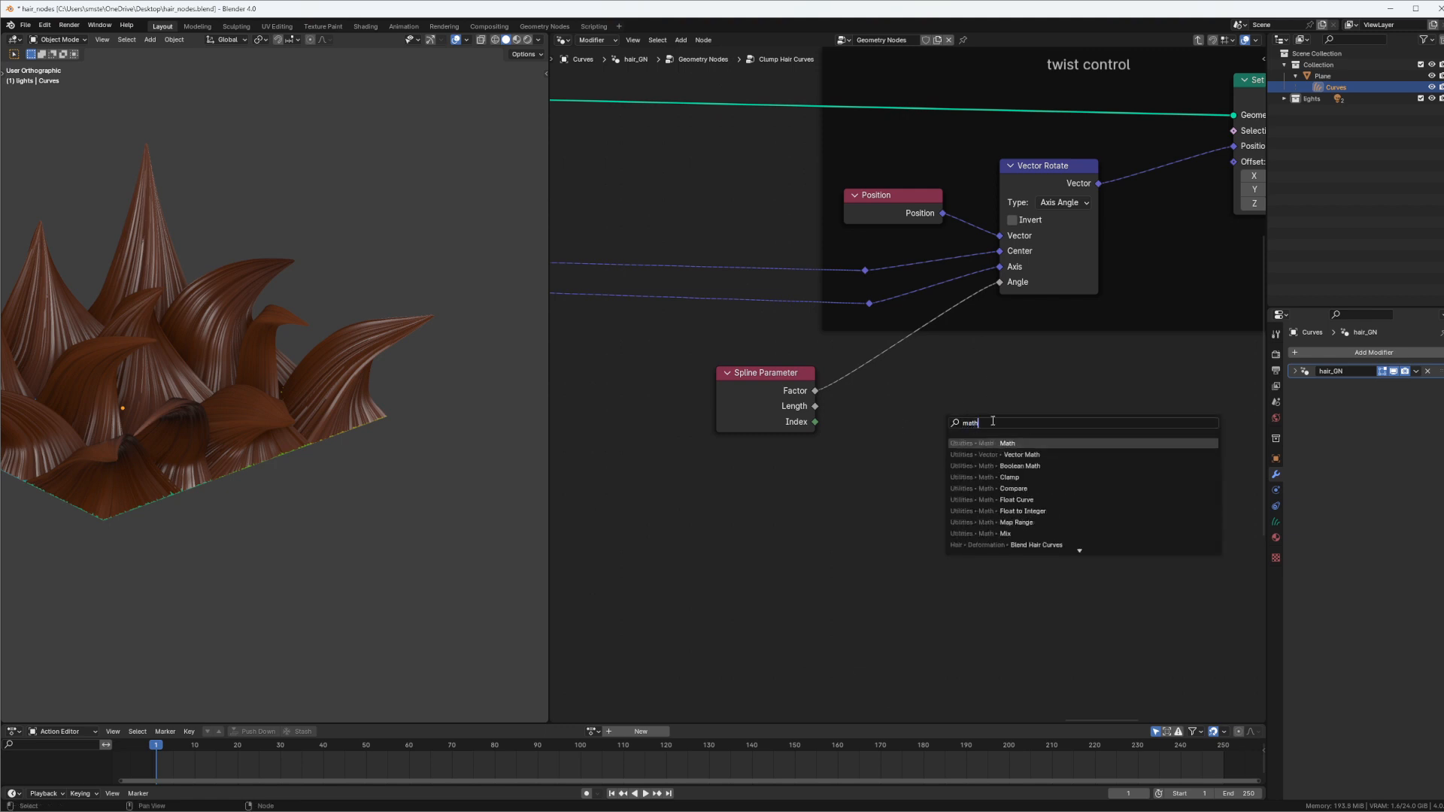
click(997, 440)
click(905, 399)
click(914, 400)
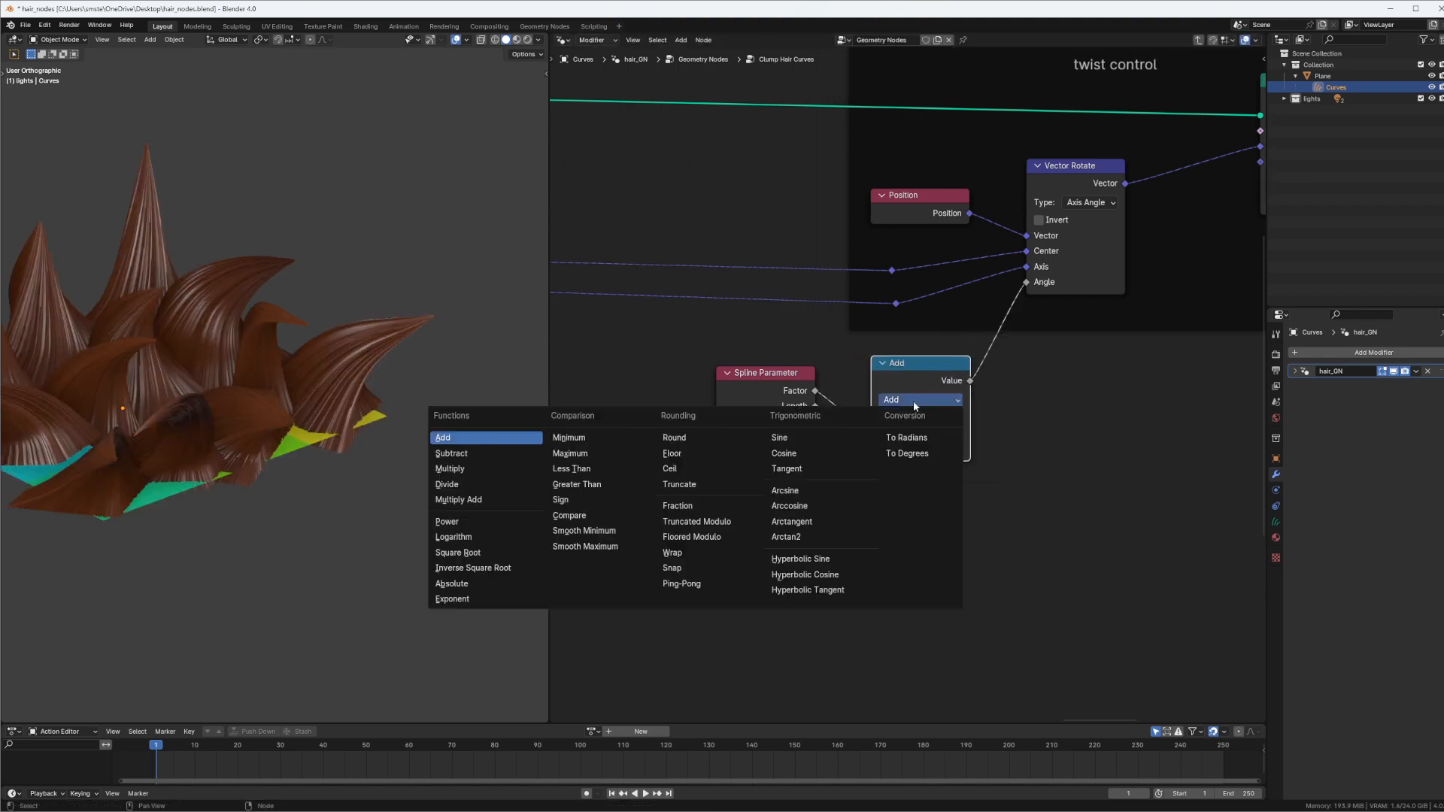
click(475, 466)
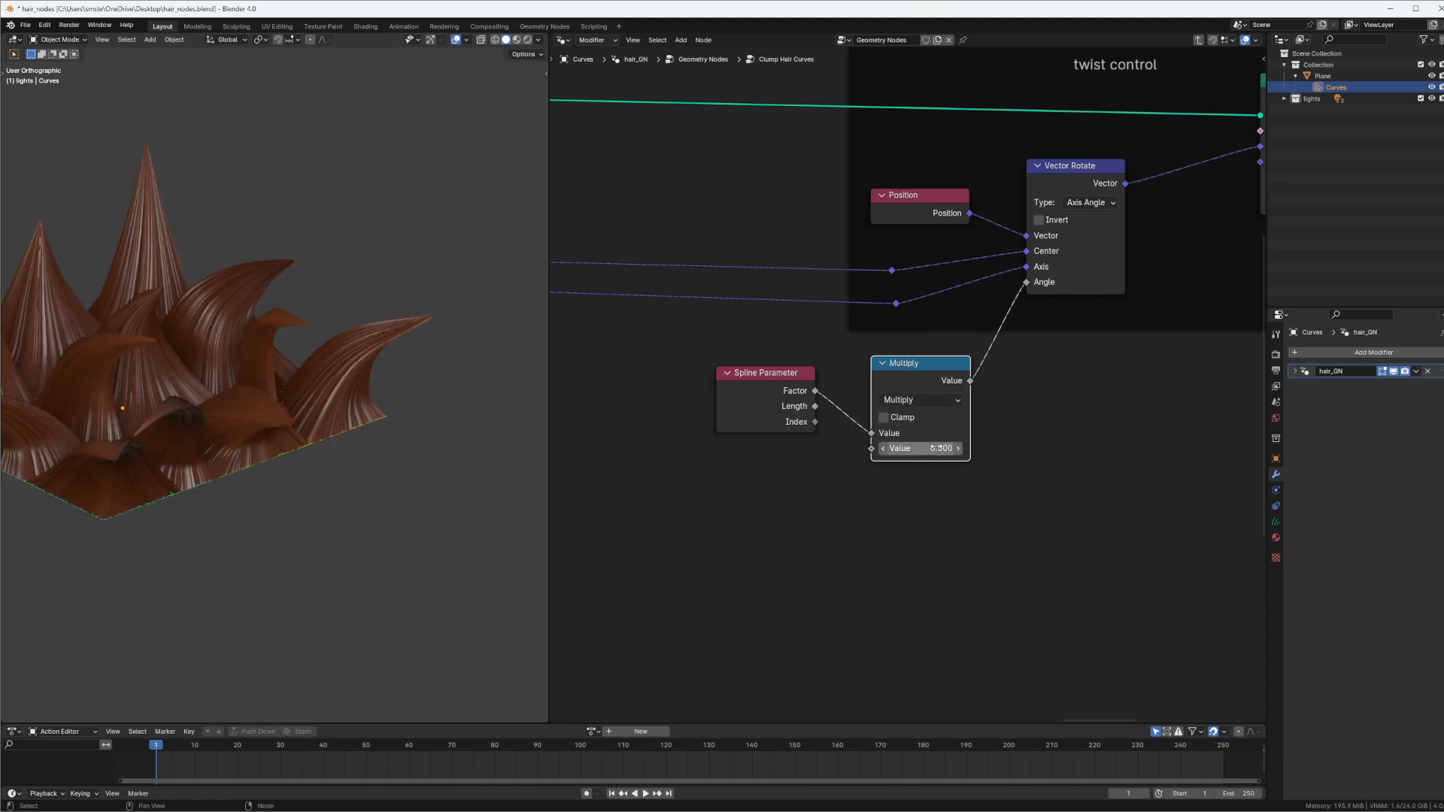
mouse_move(920, 448)
mouse_down()
mouse_move(985, 445)
mouse_move(941, 448)
mouse_up()
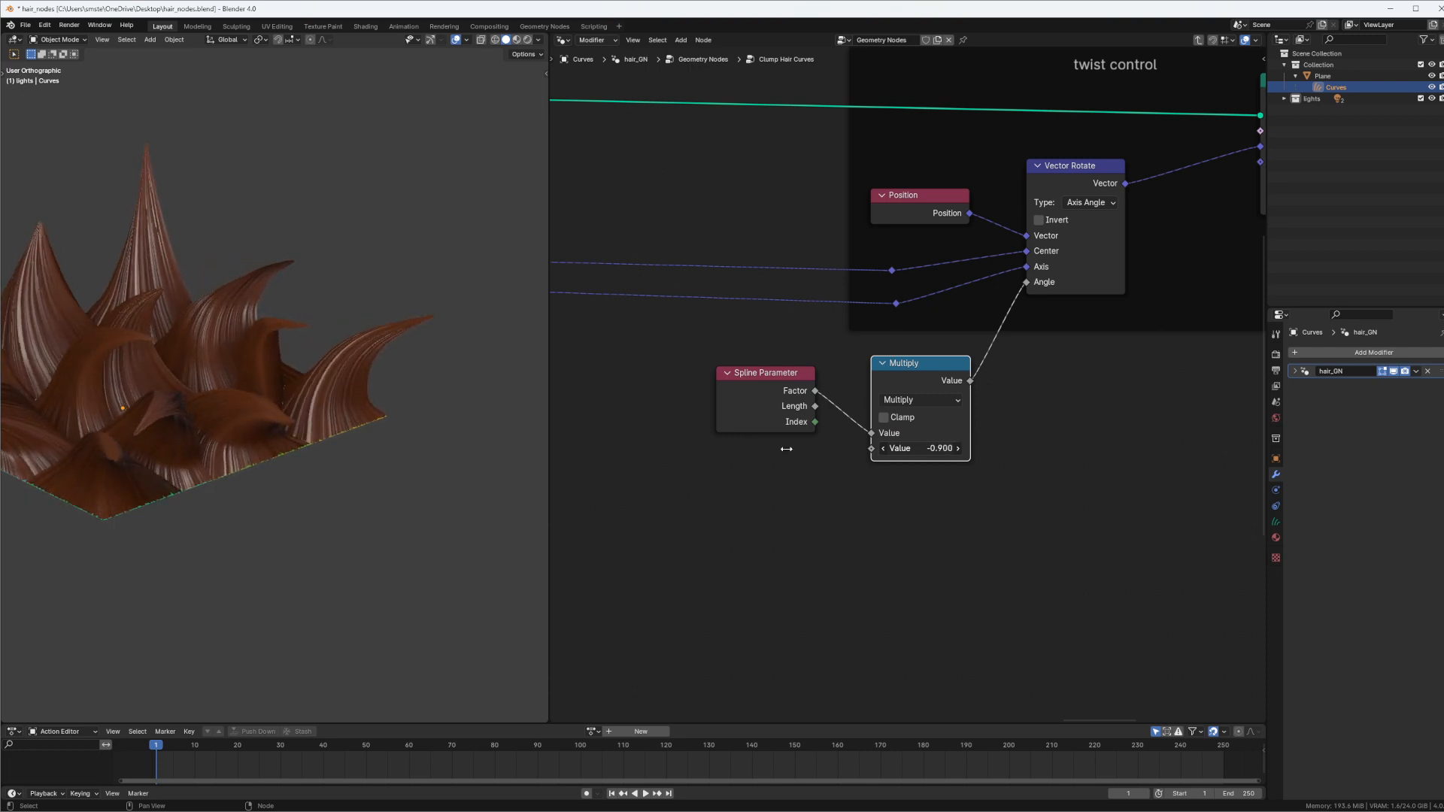
mouse_move(313, 338)
middle_down()
mouse_move(313, 316)
mouse_move(324, 337)
middle_up()
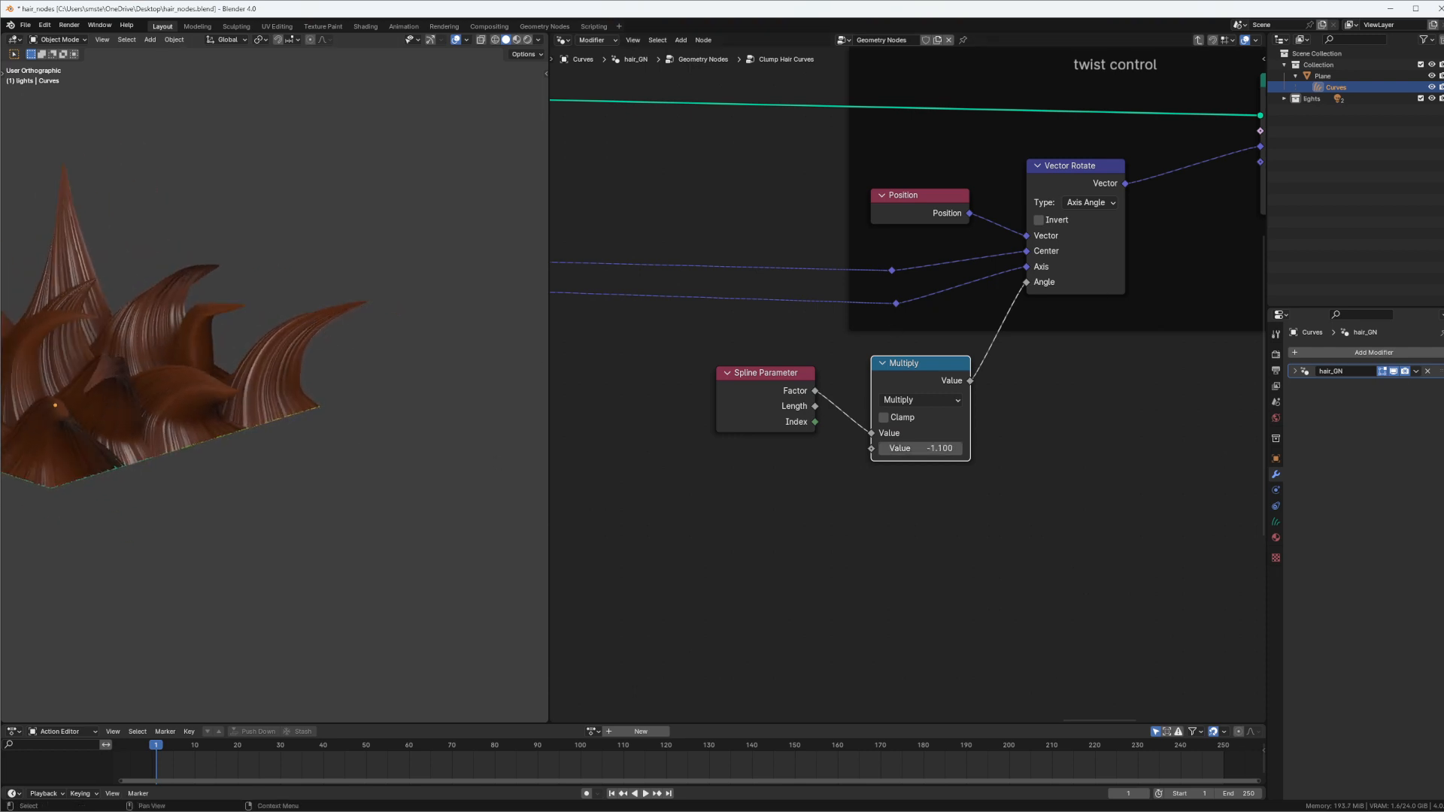
Hide the hair_GN modifier in the viewport and switch the guide curves to Sculpt Mode with the brush tools shown
click(1394, 372)
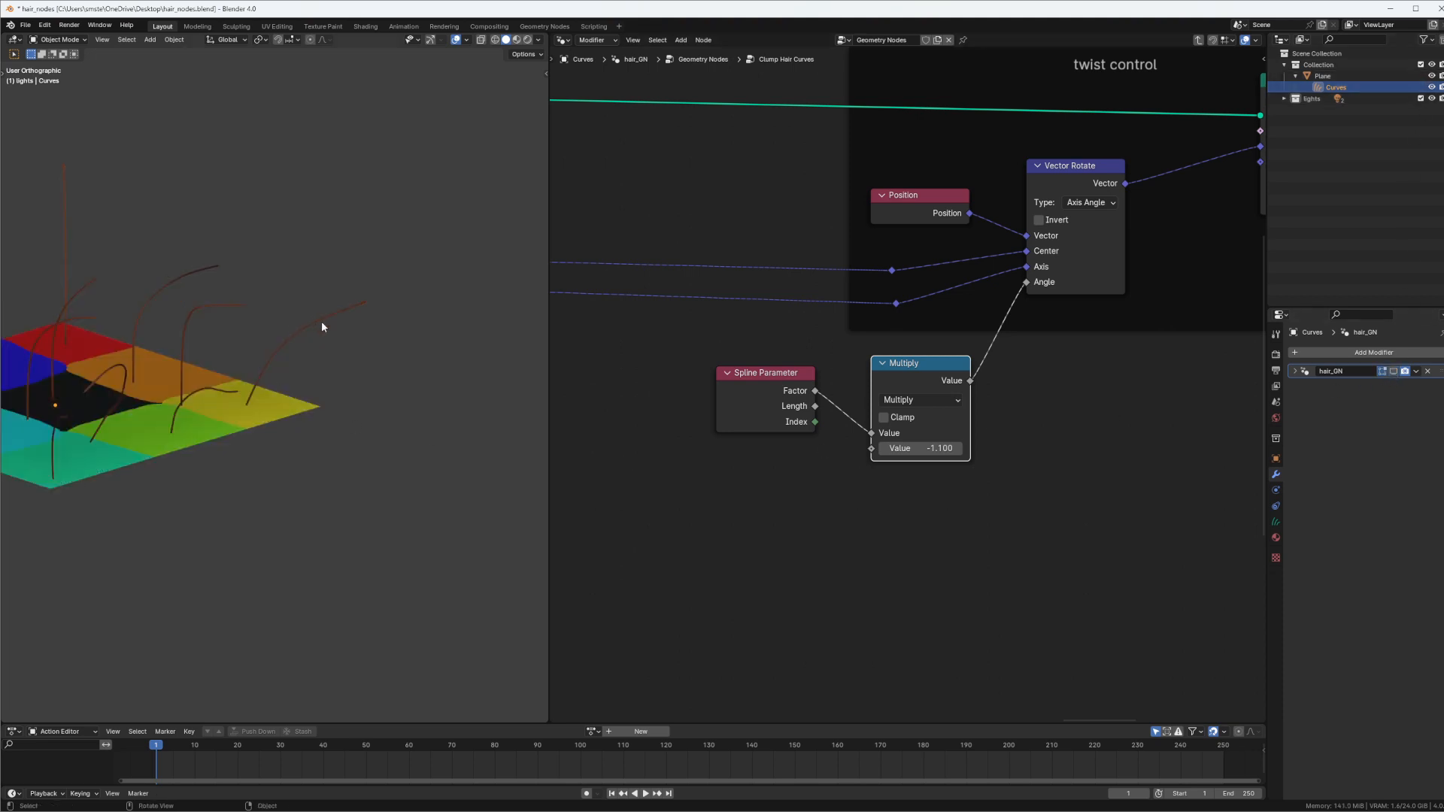
ctrl+middle_drag(326, 318, 367, 266)
key(ctrl+Tab)
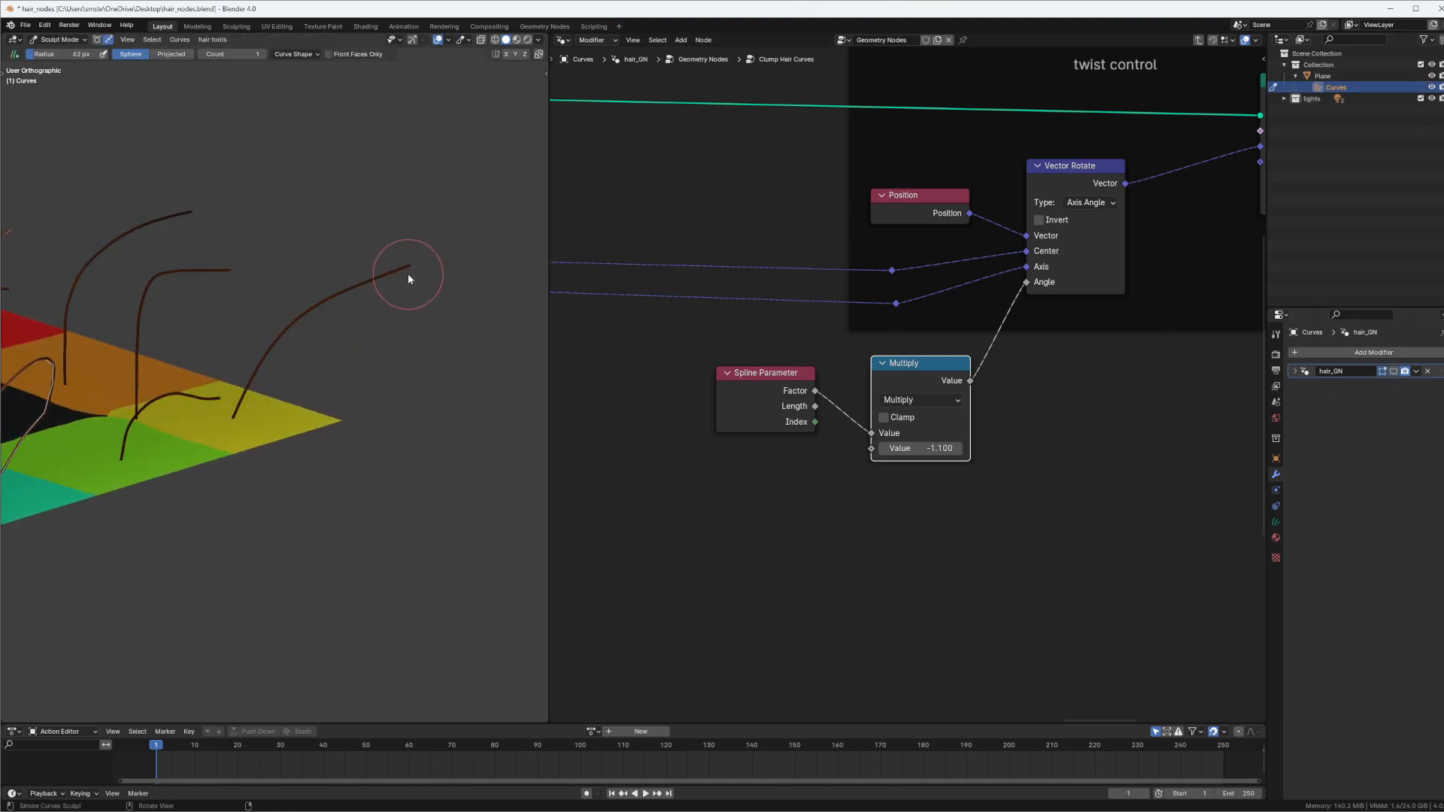
shift+middle_drag(423, 255, 470, 247)
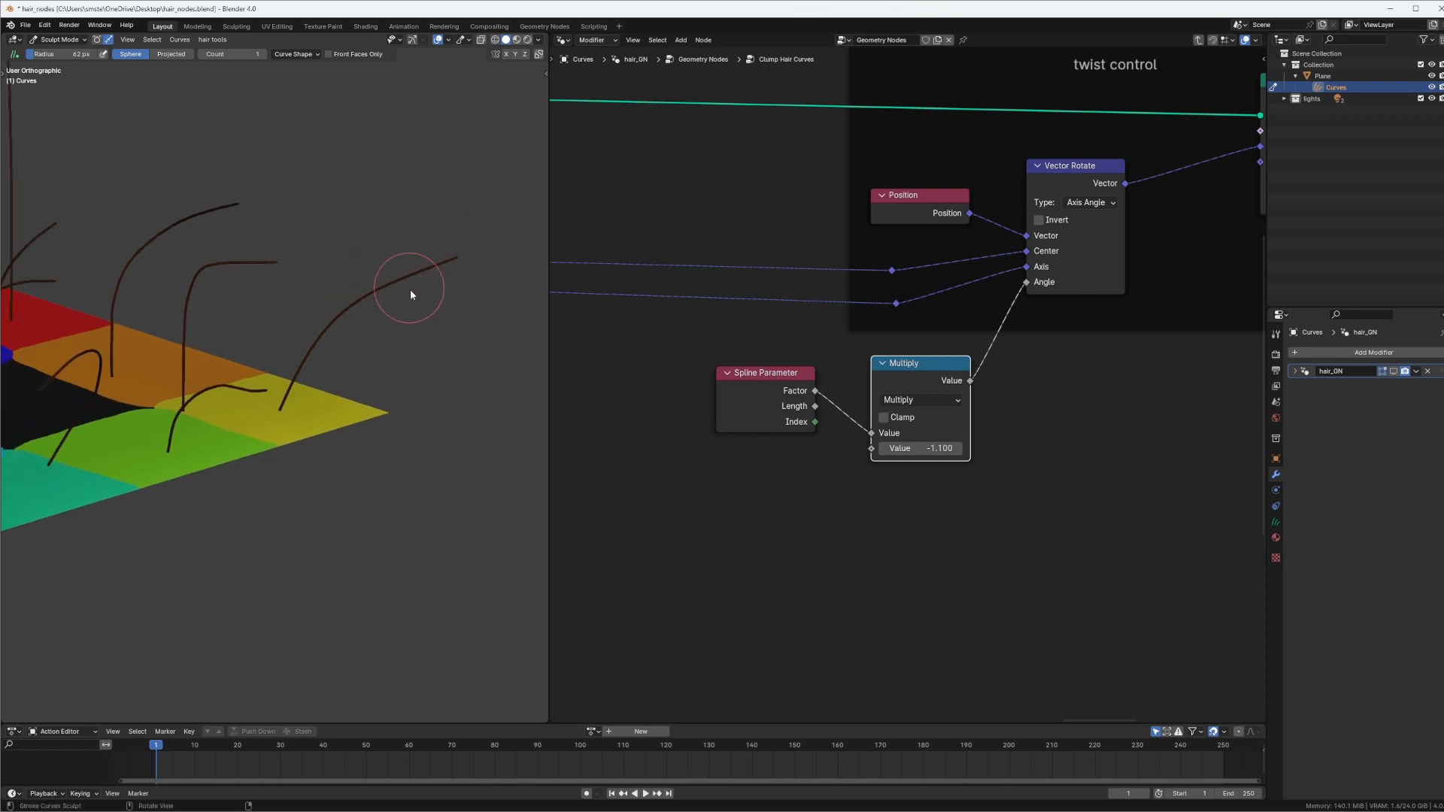
key(t)
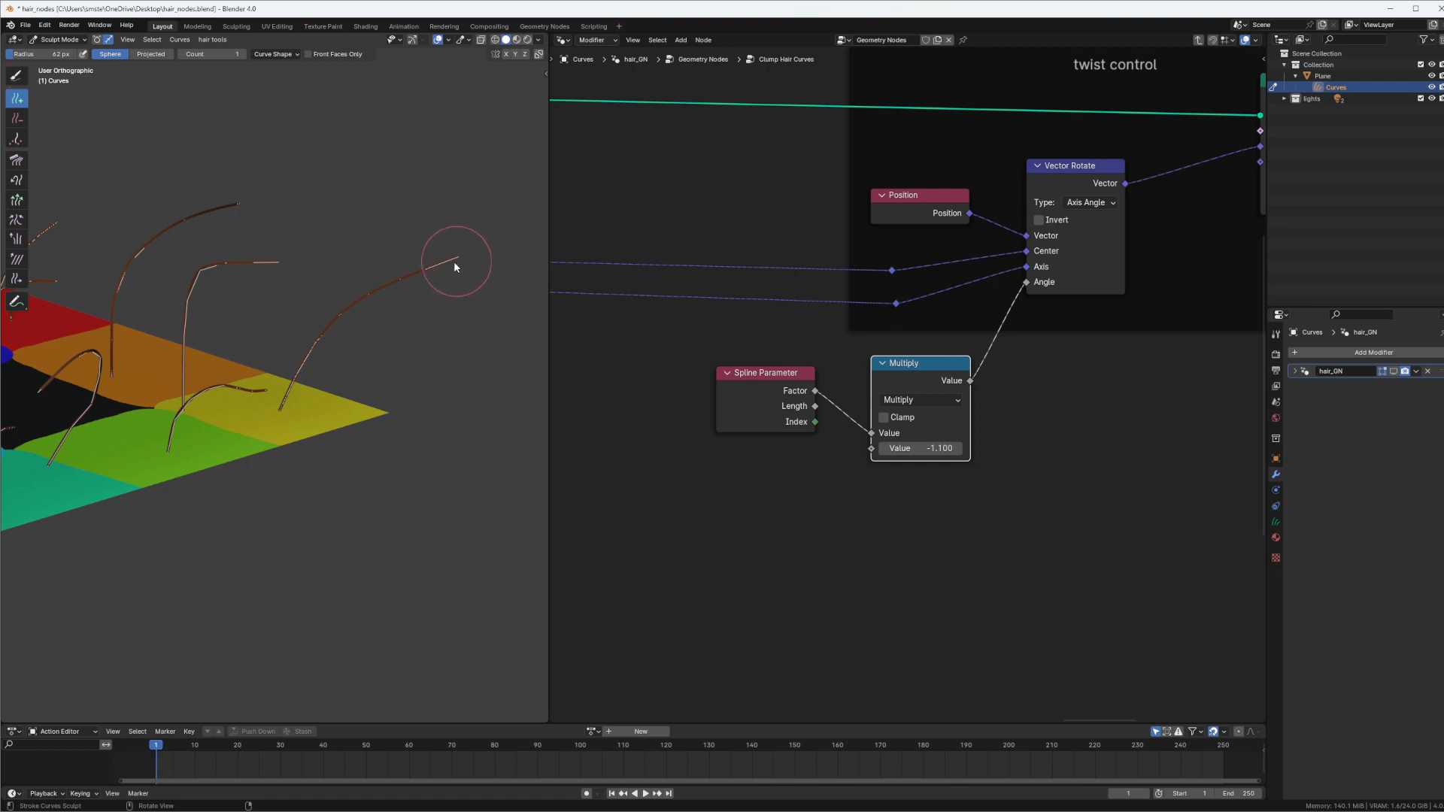
Shorten the guide curve on the yellow area with the Grow/Shrink brush
key(q)
click(435, 252)
ctrl+drag(447, 260, 347, 313)
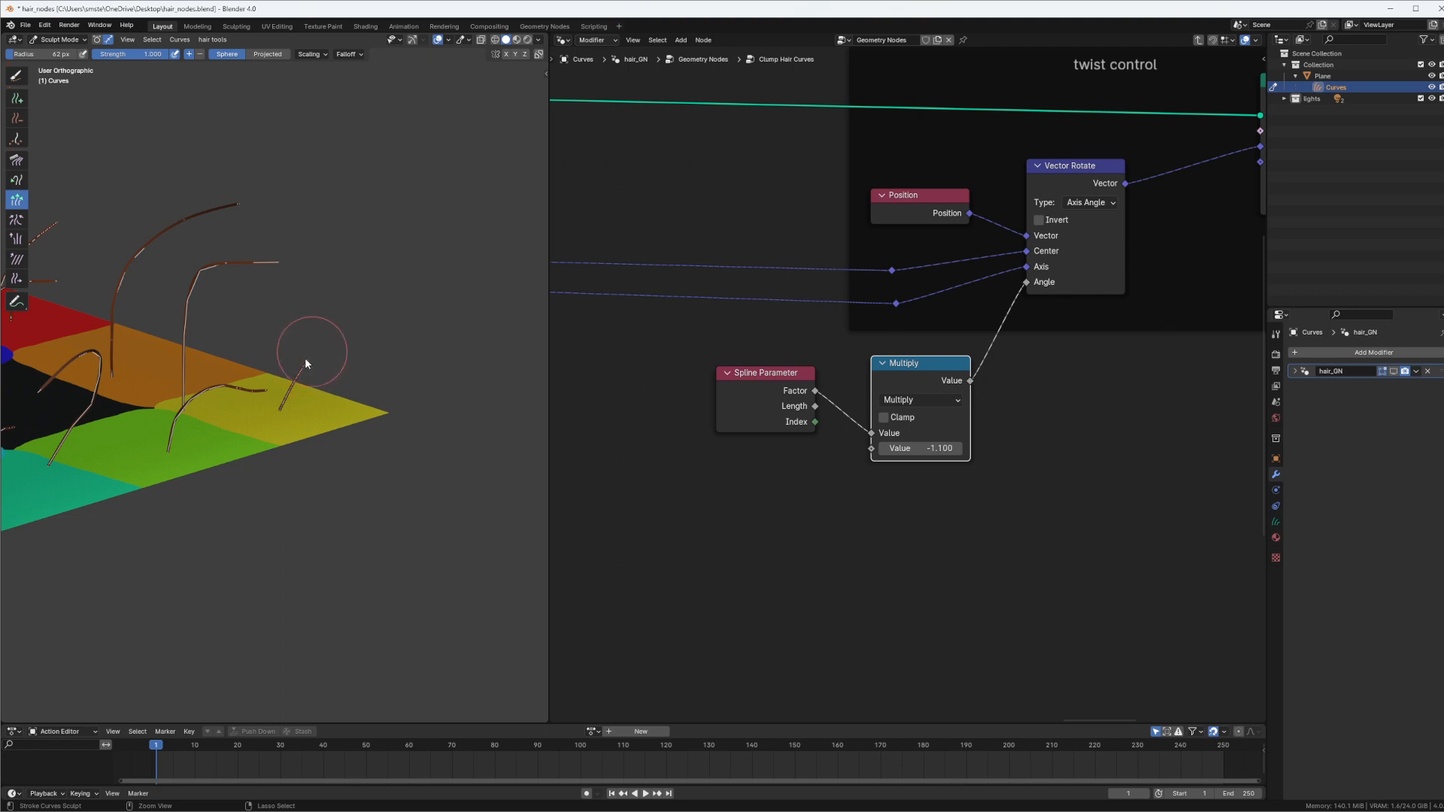
mouse_move(305, 358)
middle_down()
mouse_move(378, 332)
mouse_move(418, 340)
middle_up()
Return to Object Mode and show the hair_GN modifier in the viewport again
key(ctrl+Tab)
click(100, 331)
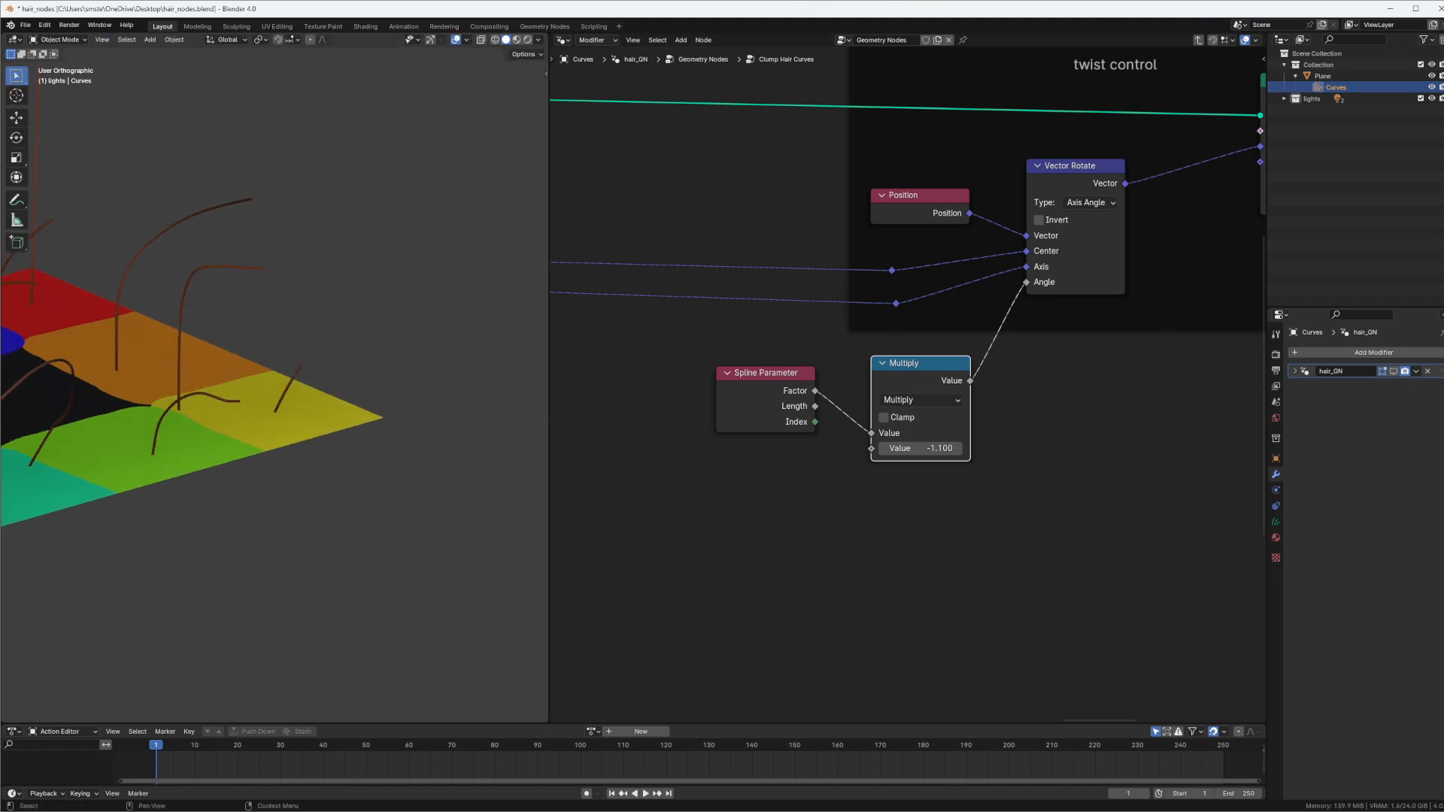
click(1393, 370)
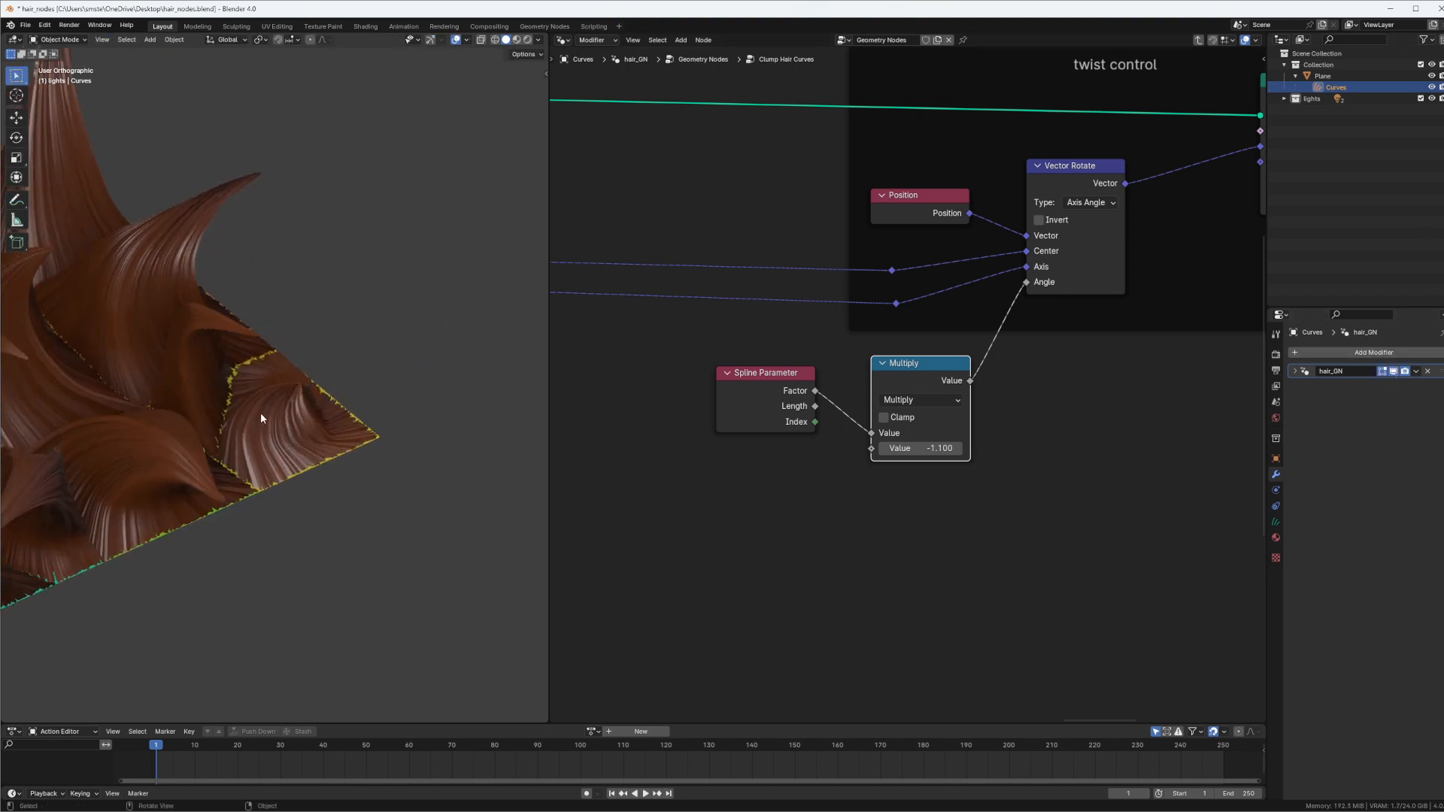
Set the Multiply value to 4.308 and move the Spline Parameter node farther away from the Multiply node
drag(960, 451, 1004, 458)
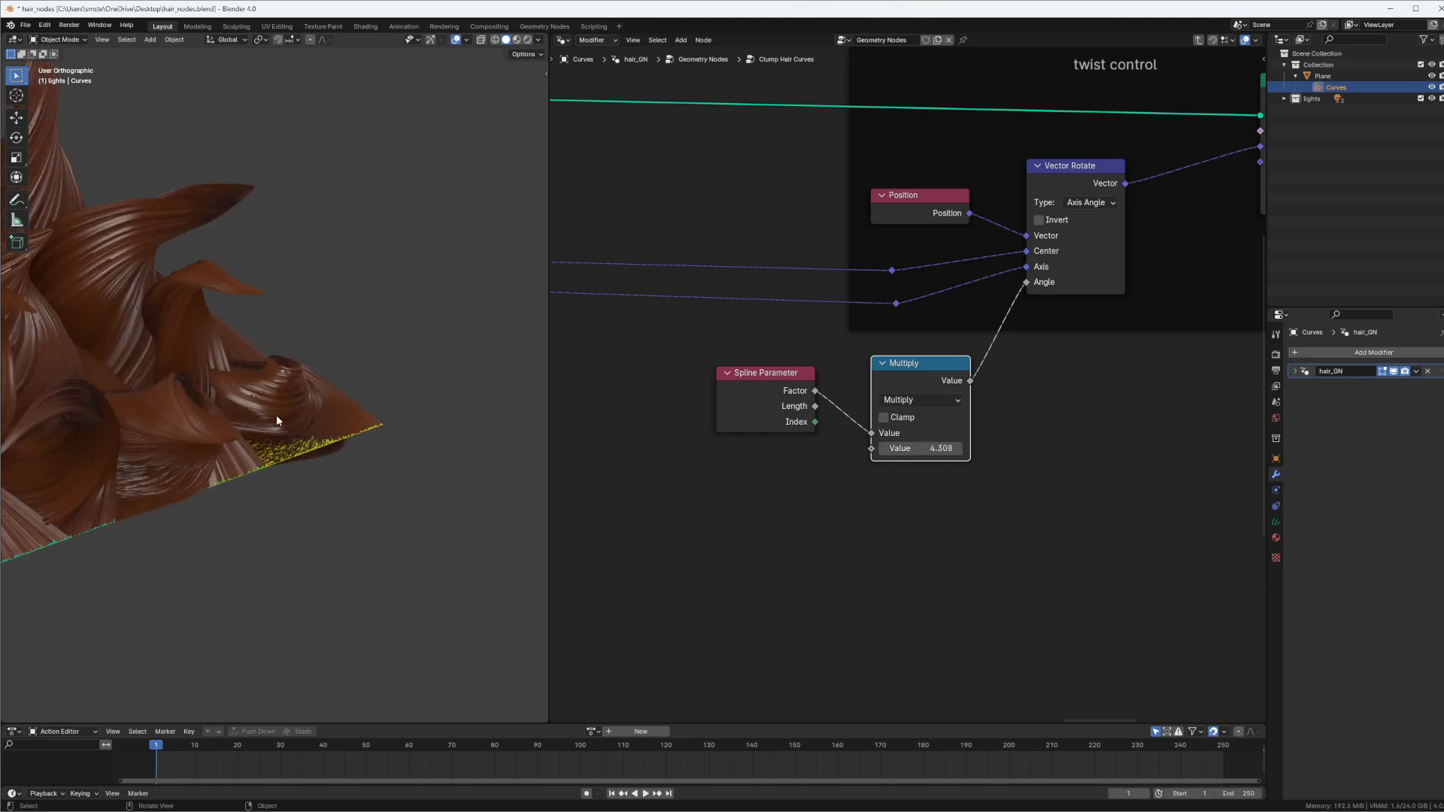
middle_drag(277, 414, 220, 353)
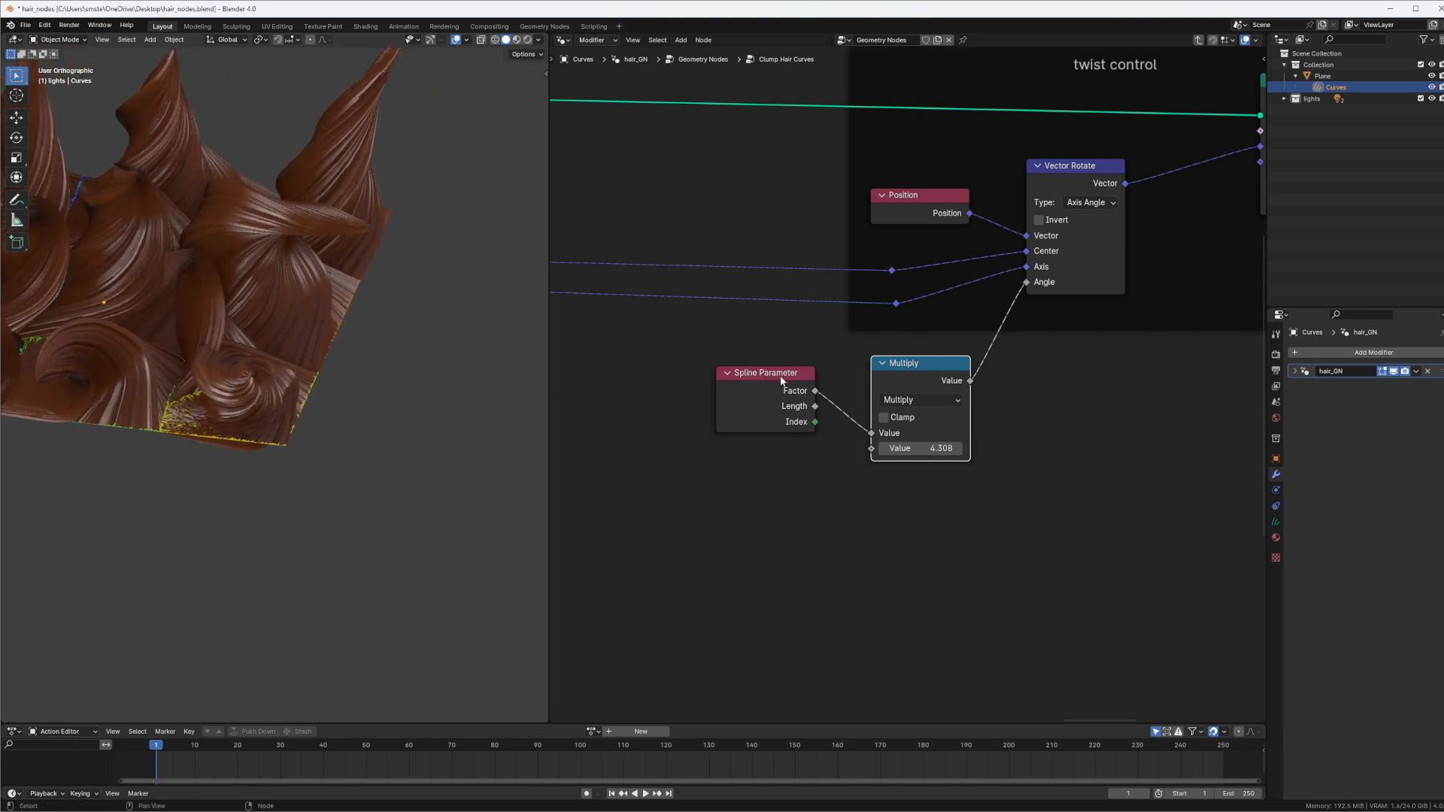
drag(788, 384, 711, 412)
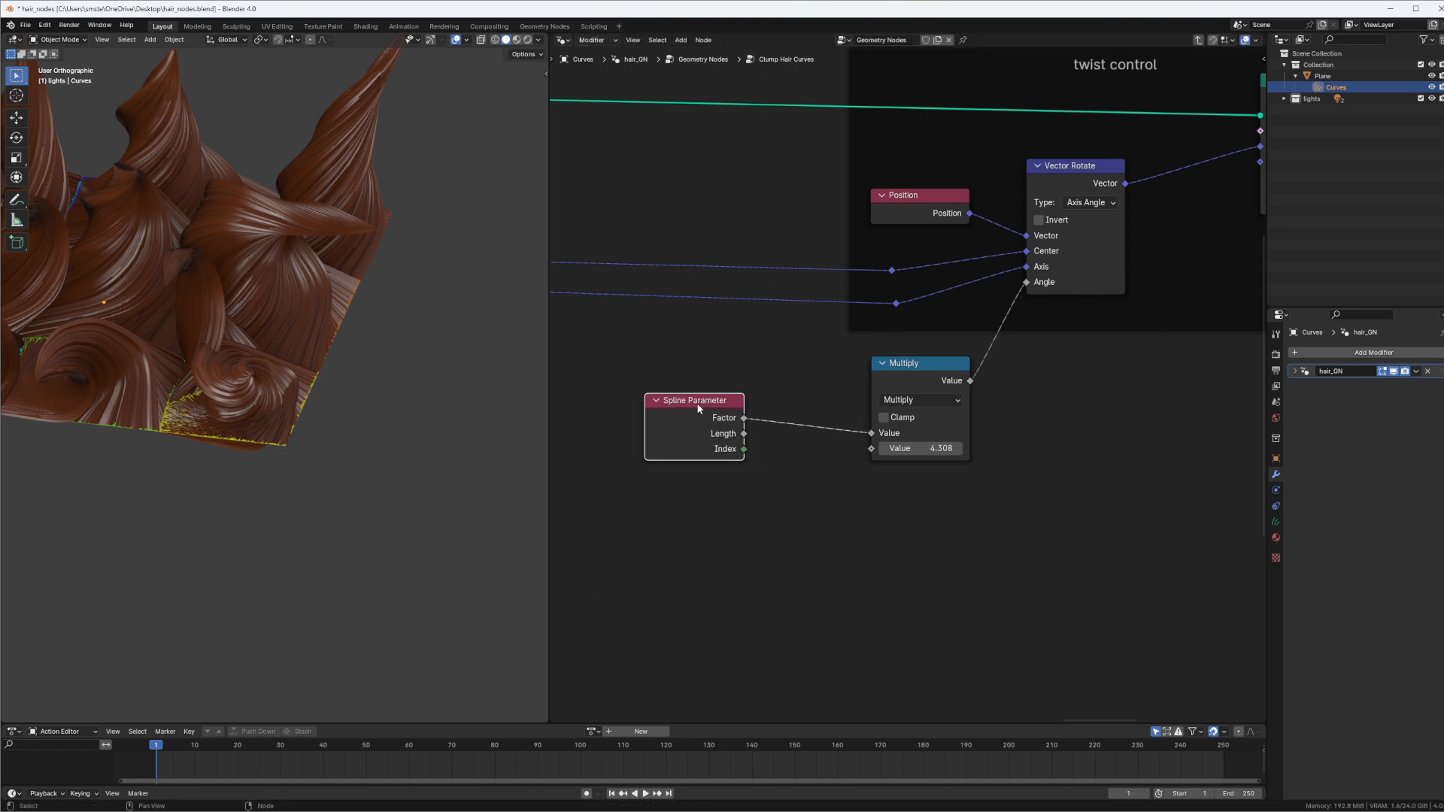
middle_drag(293, 256, 281, 409)
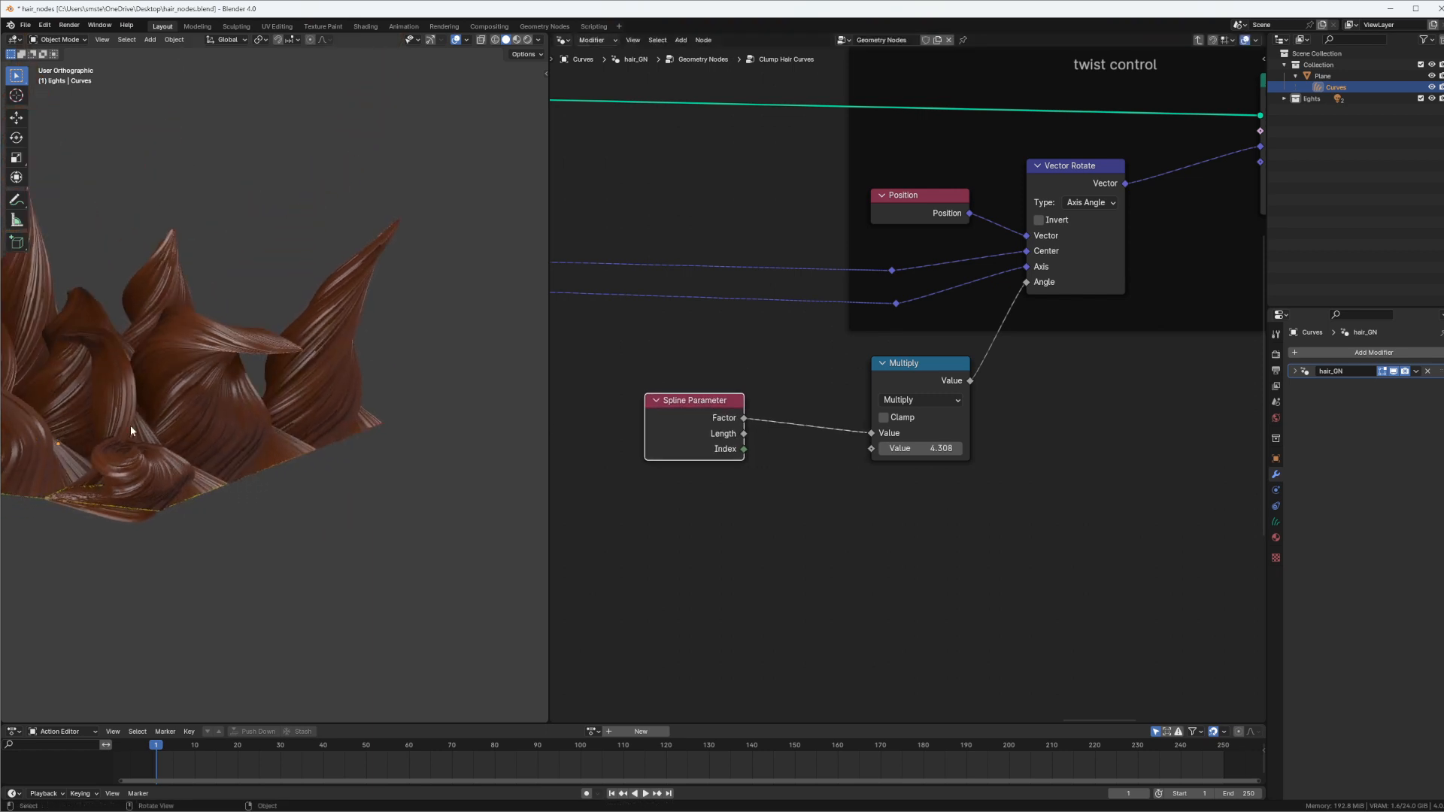
Link the Spline Parameter's Length output to the Multiply node in place of Factor, and set the multiplier to 3.492
drag(747, 436, 871, 433)
drag(673, 412, 684, 414)
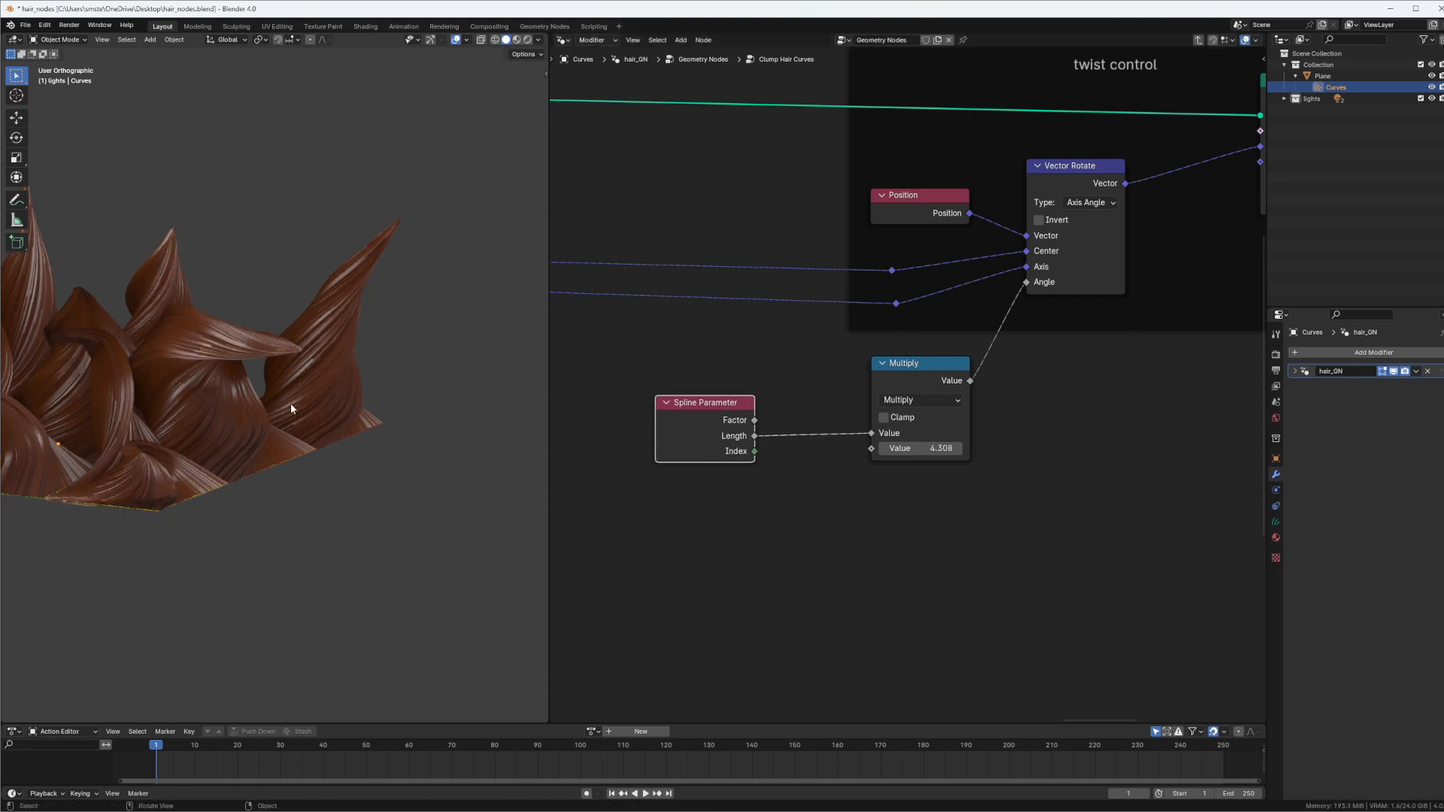
mouse_move(290, 403)
middle_down()
mouse_move(319, 474)
mouse_move(490, 403)
mouse_move(455, 371)
mouse_move(348, 413)
mouse_move(328, 319)
mouse_move(406, 309)
mouse_move(336, 300)
mouse_move(406, 271)
mouse_move(356, 283)
mouse_move(416, 455)
mouse_move(264, 420)
mouse_move(277, 415)
middle_up()
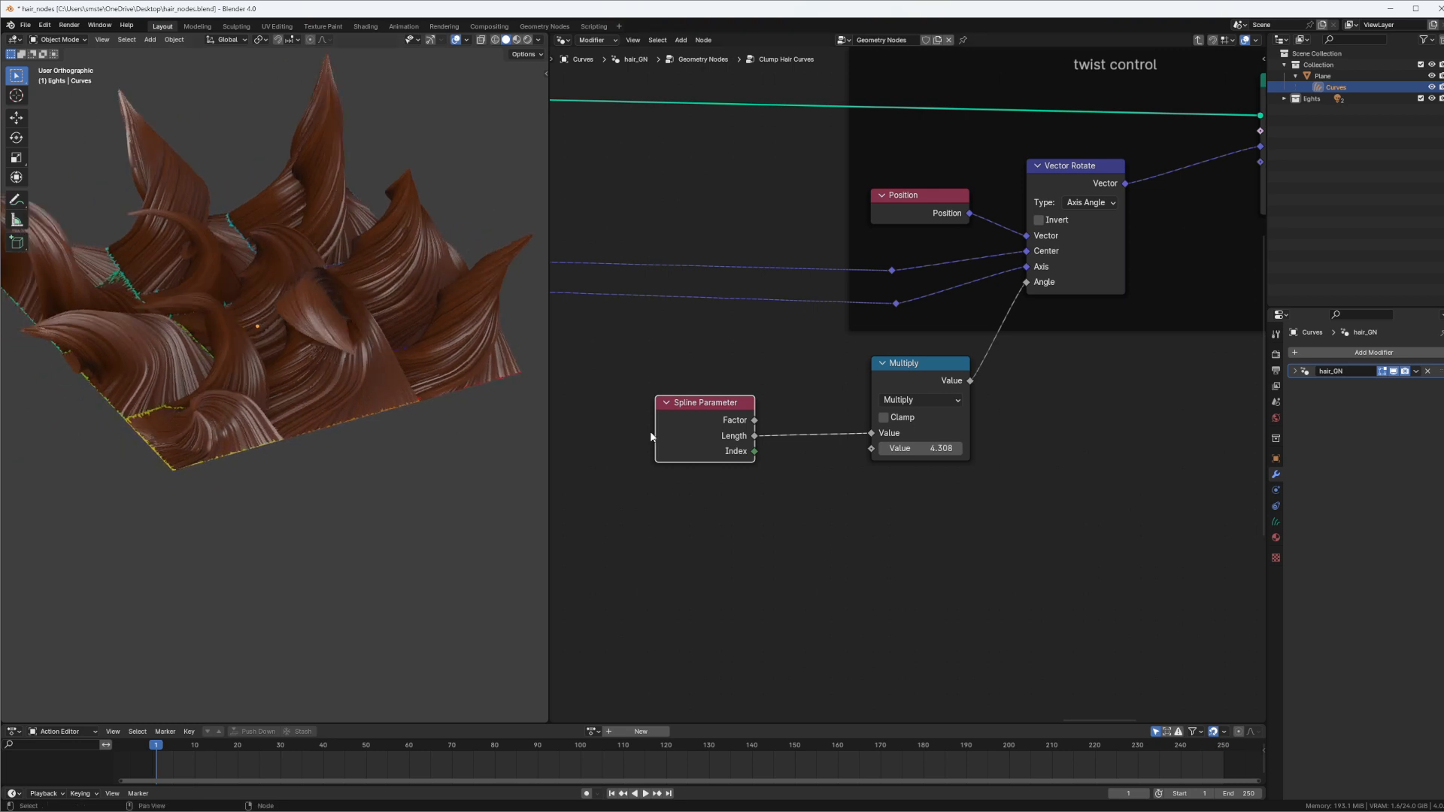
mouse_move(919, 448)
mouse_down()
mouse_move(860, 439)
mouse_move(977, 453)
mouse_move(892, 449)
mouse_up()
middle_drag(275, 297, 391, 335)
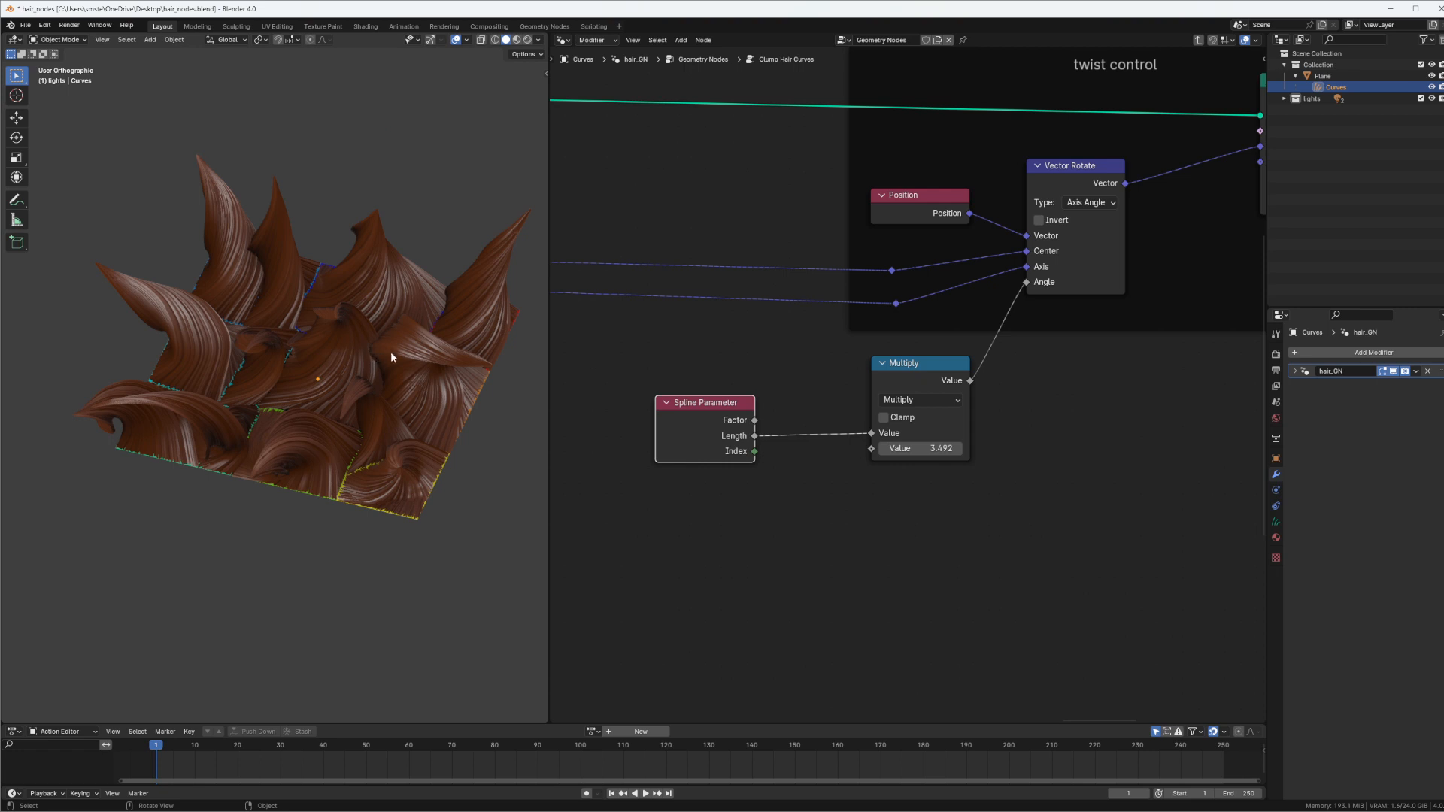
Add a Group Input node below the Spline Parameter node
middle_drag(857, 318, 846, 327)
scroll(900, 352, down, 3)
middle_drag(850, 457, 872, 392)
click(853, 513)
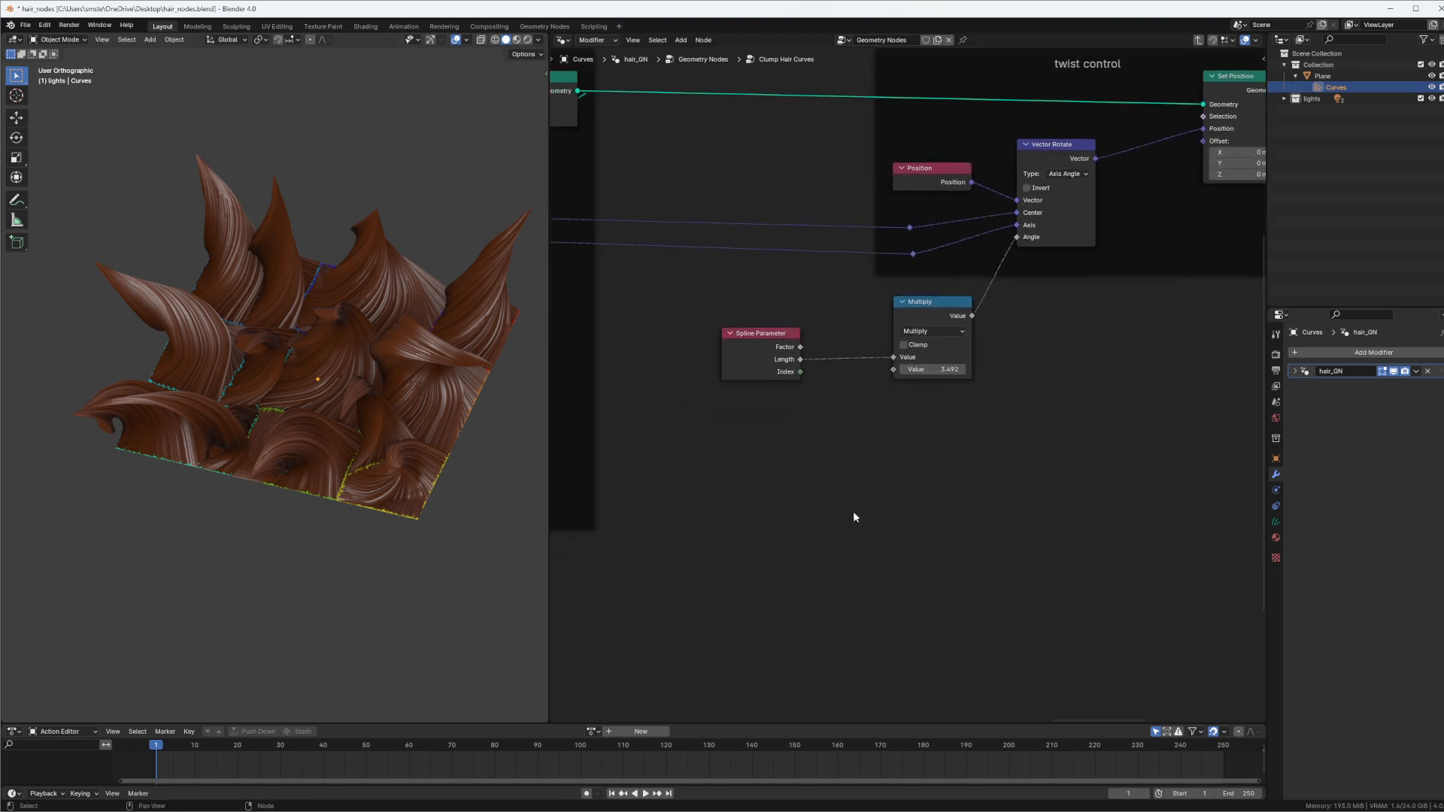
key(shift+a)
click(857, 501)
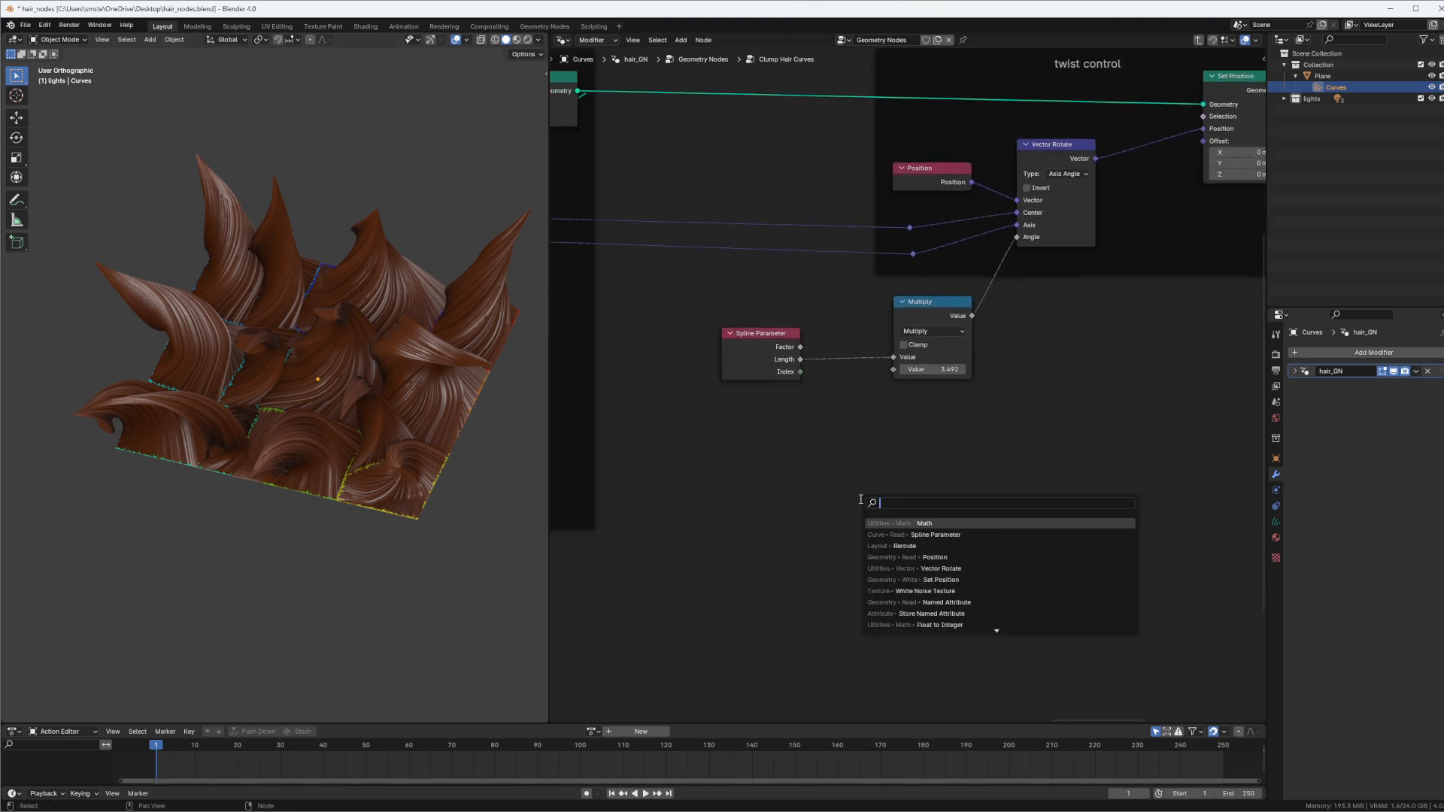
text(Inp)
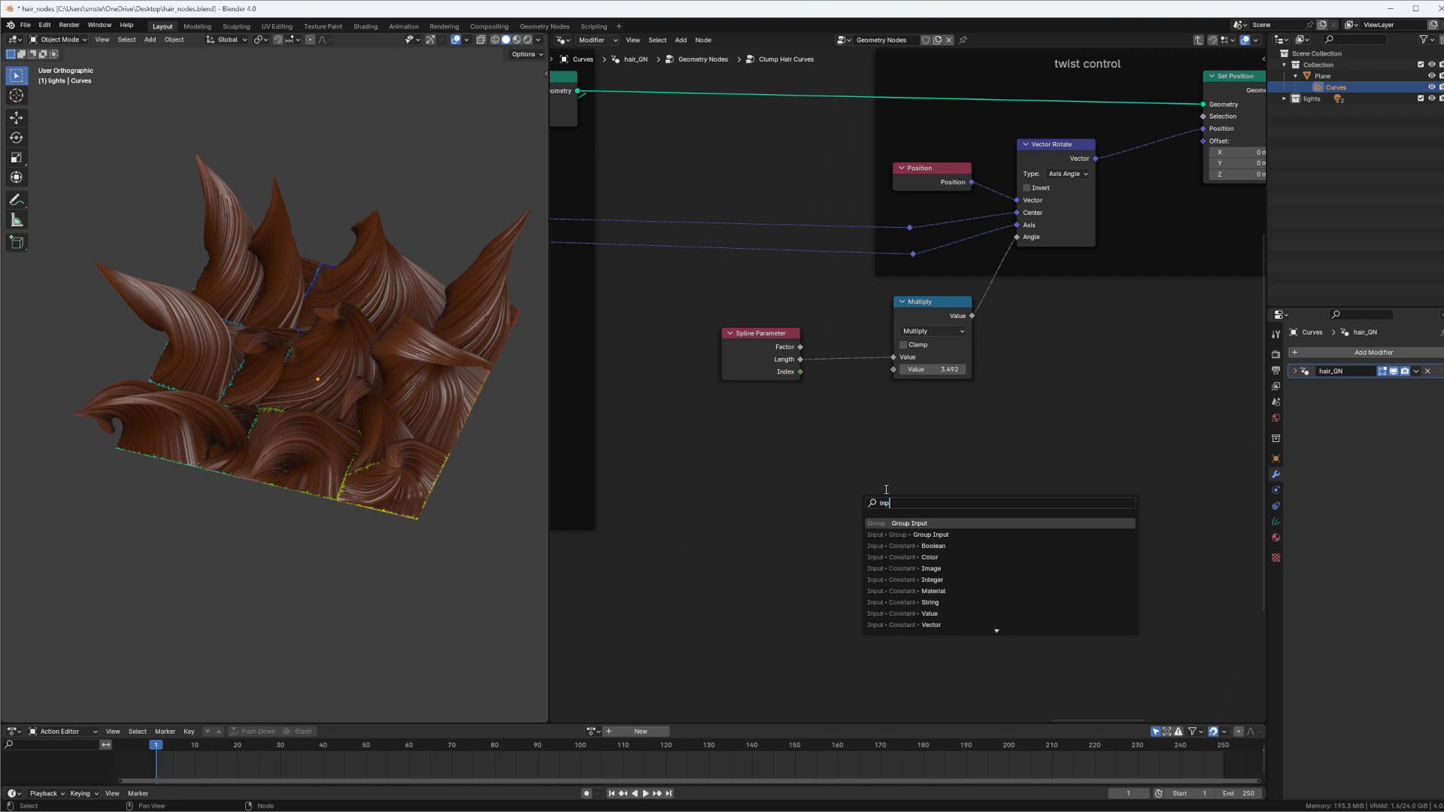
key(Return)
click(725, 412)
ctrl+middle_drag(850, 465, 870, 402)
Add a new float input socket to the Clump Hair Curves group interface
key(n)
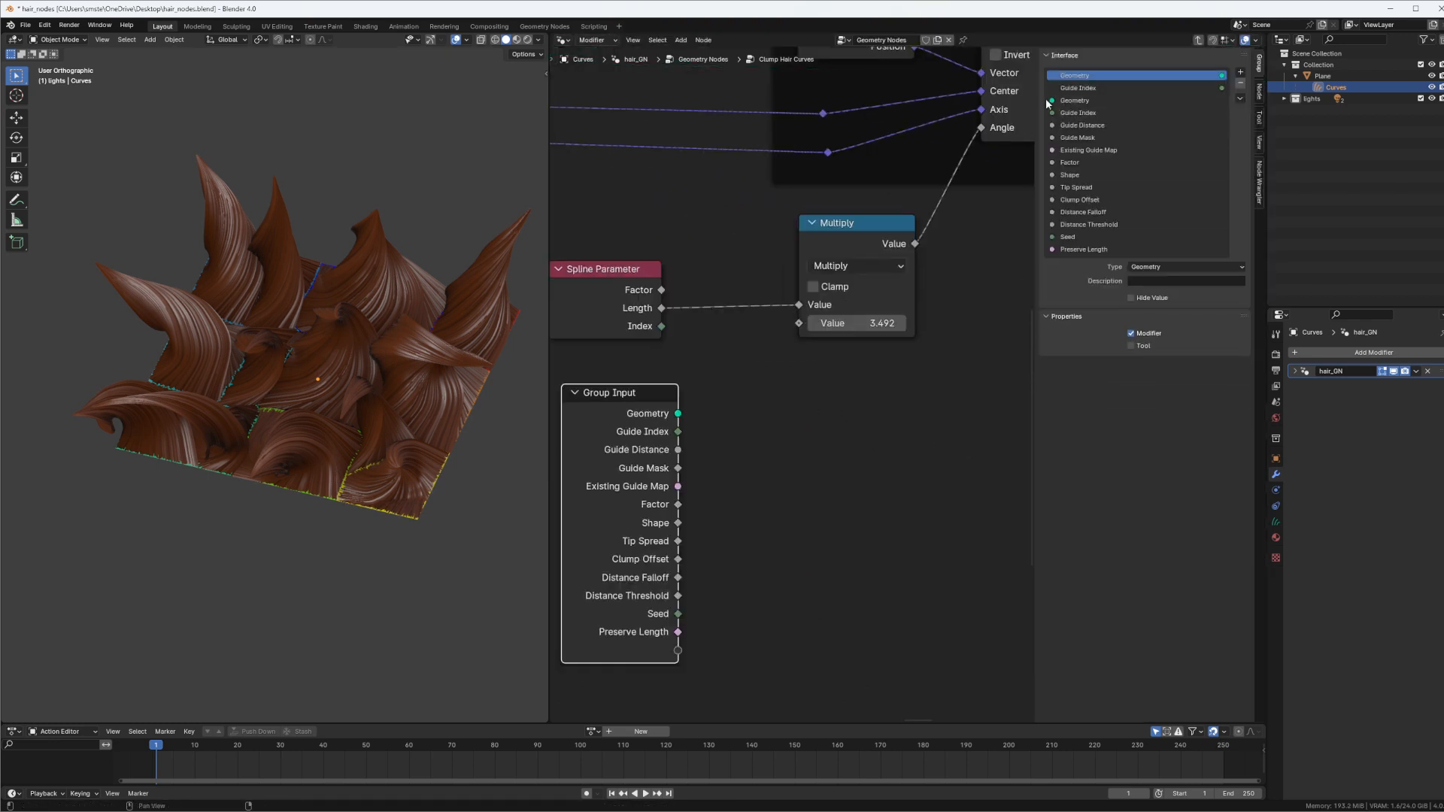
click(1239, 72)
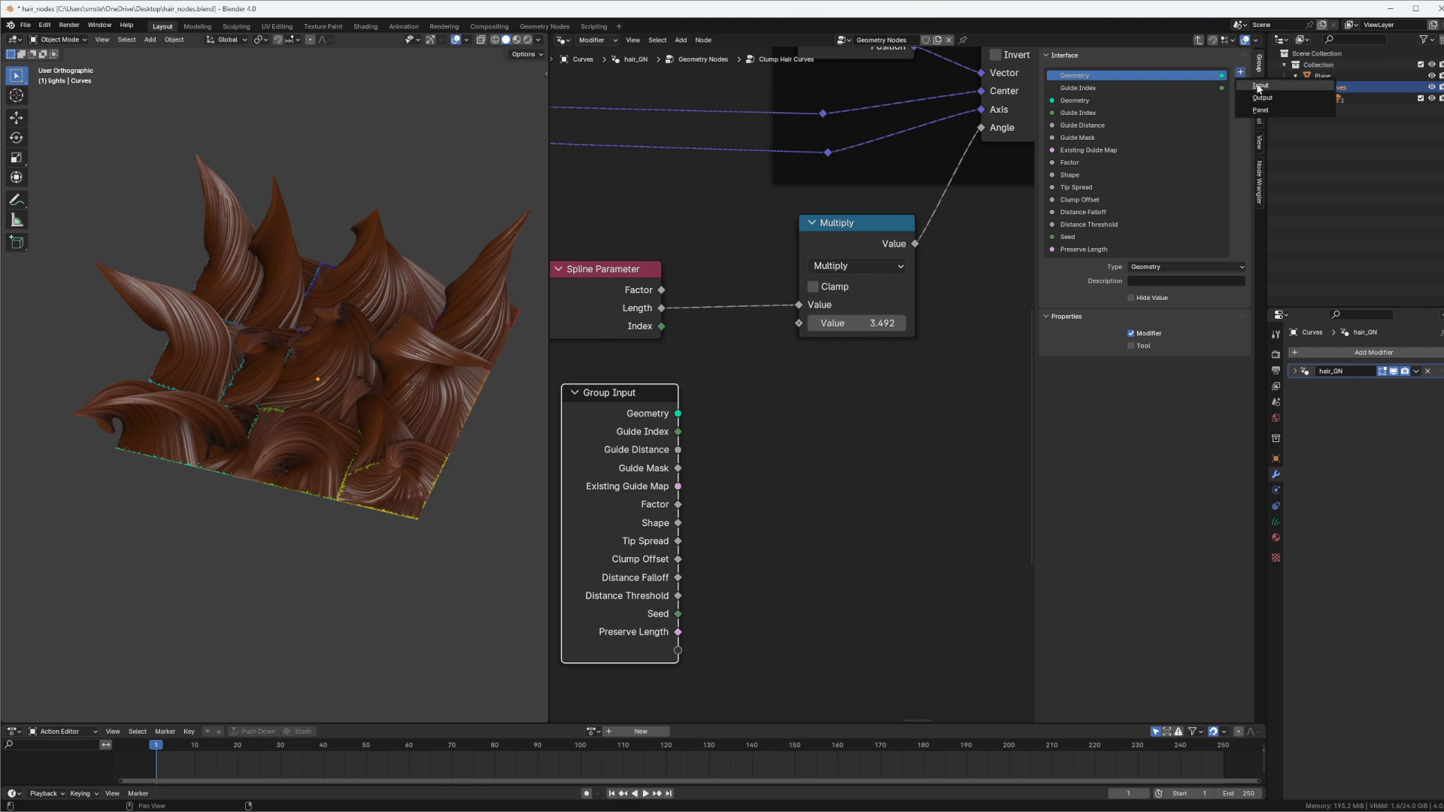
click(1260, 87)
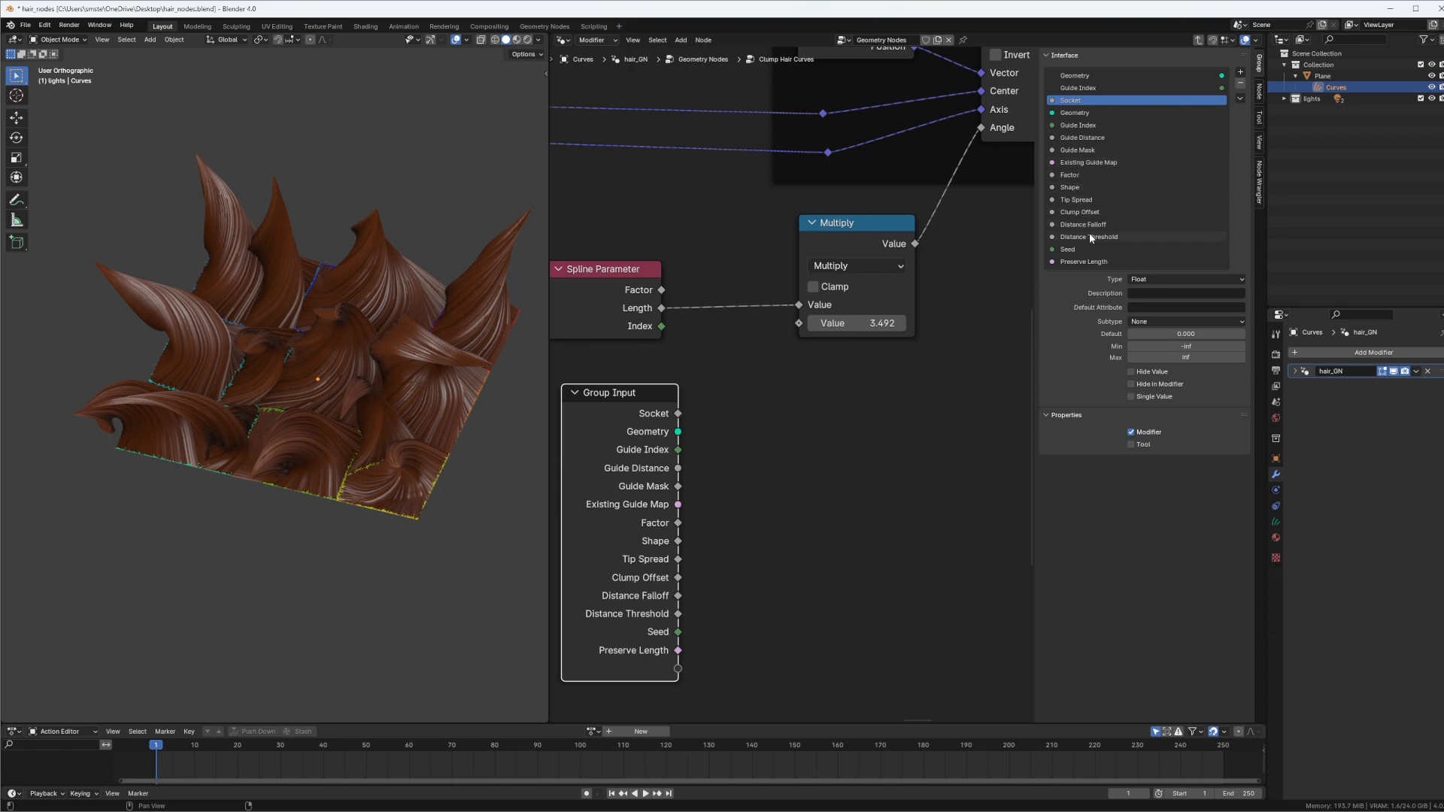
Exit the node group and compare the inputs of the Clump Hair Curves_V2 and Clump Hair Curves nodes
key(Tab)
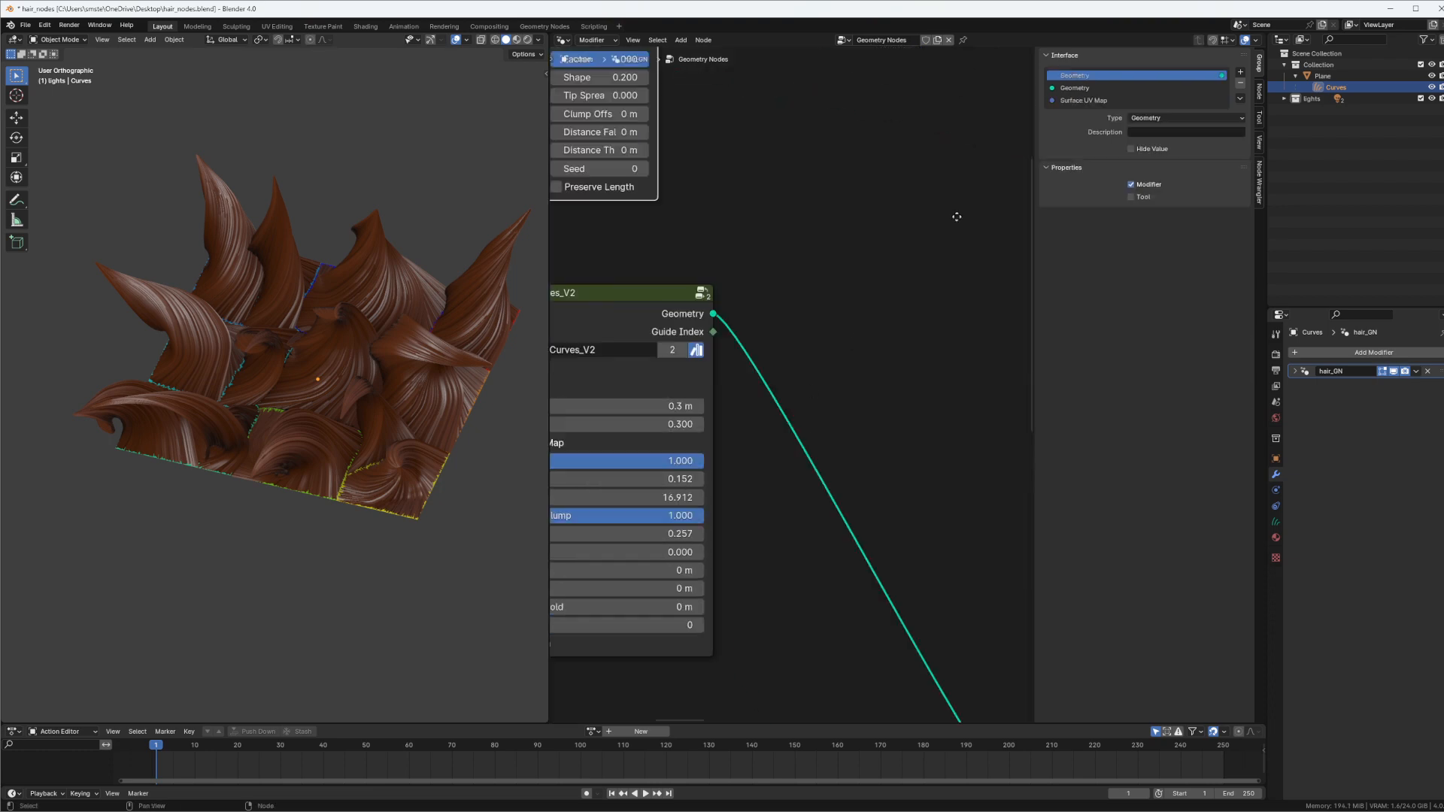
scroll(791, 341, up, 4)
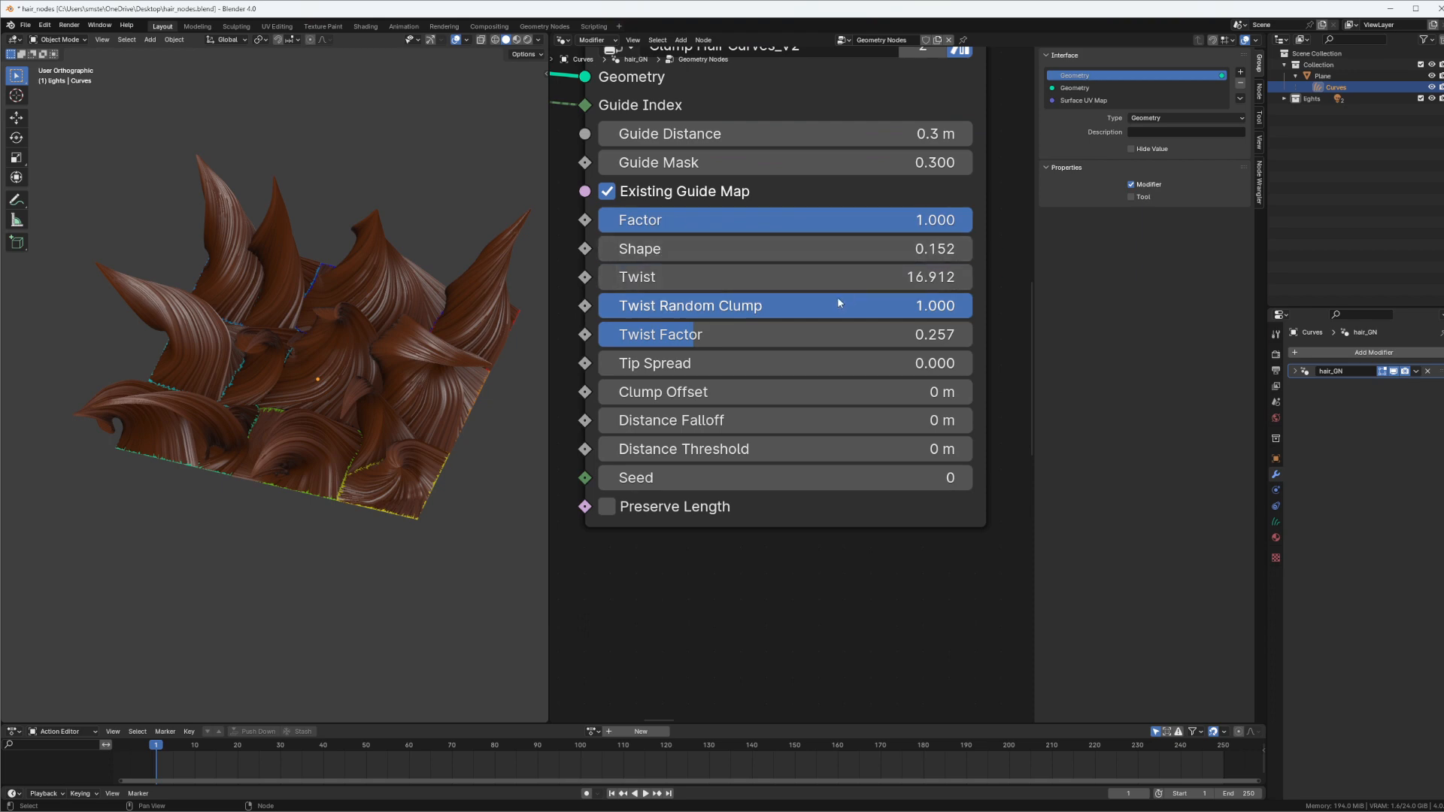
key(shift+ctrl+Tab)
middle_drag(811, 253, 775, 593)
middle_drag(804, 79, 783, 291)
middle_drag(771, 169, 771, 338)
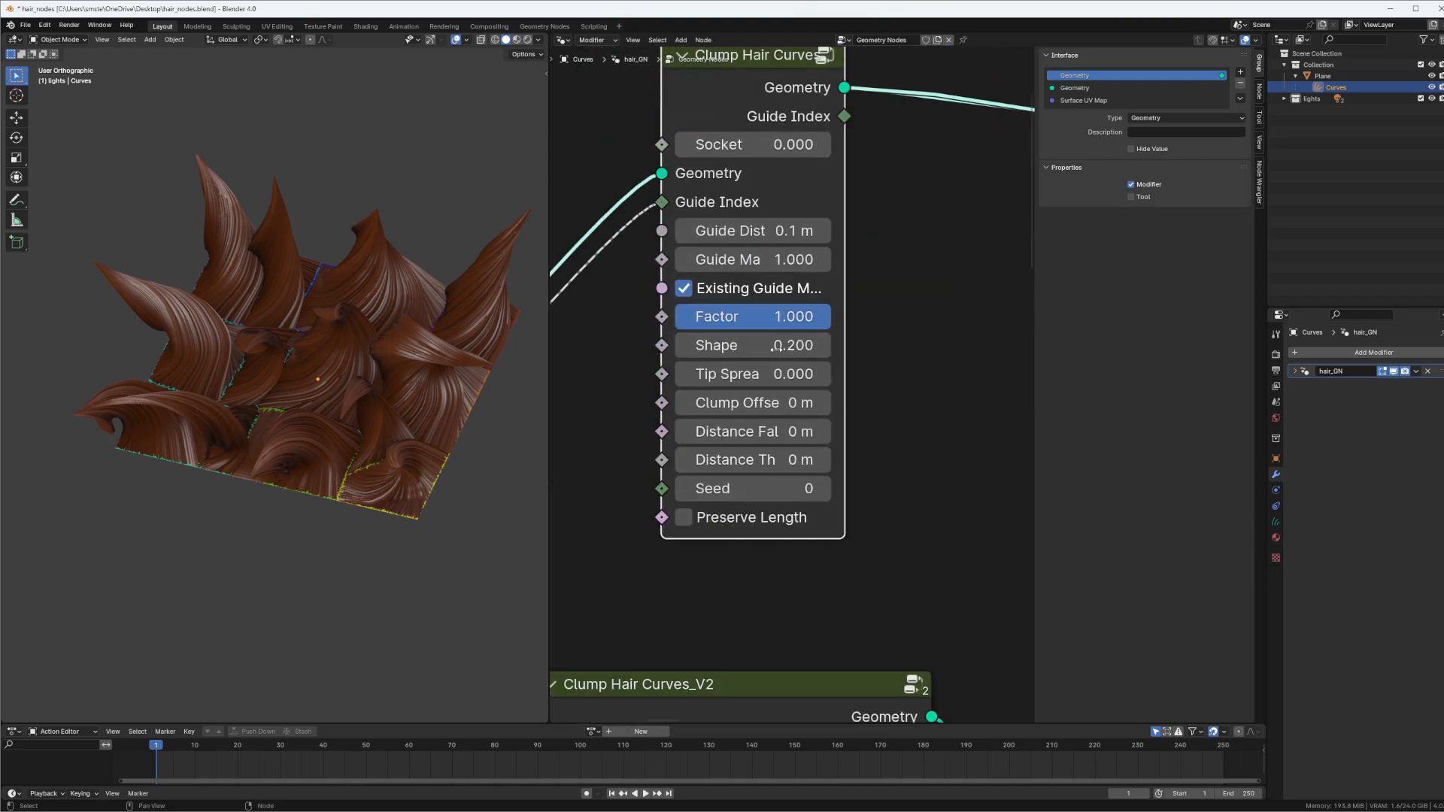
Inside the Clump Hair Curves group, move the new float input below Shape in the interface and rename it Twist
key(Tab)
drag(1068, 100, 1105, 141)
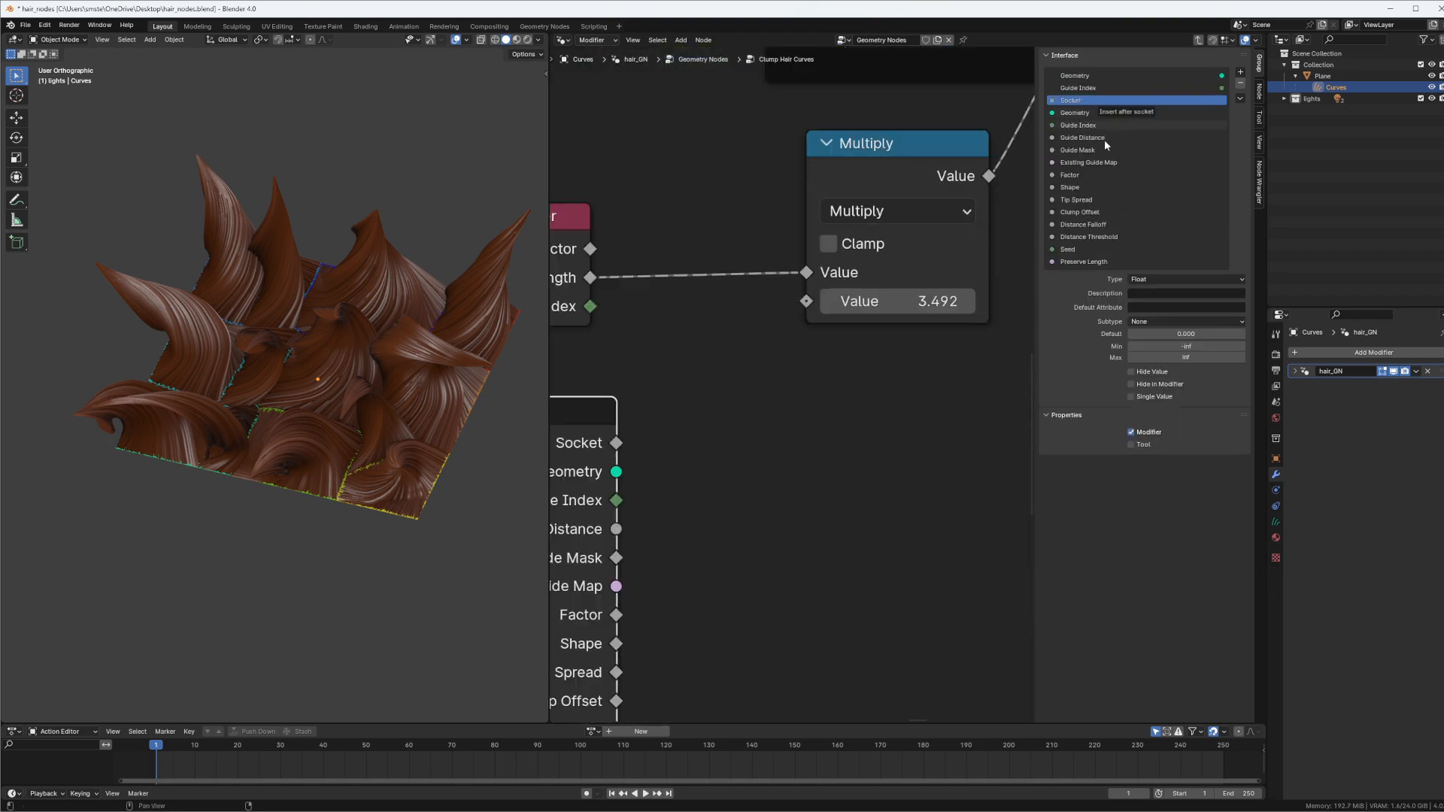
drag(1083, 201, 1089, 187)
double_click(1089, 187)
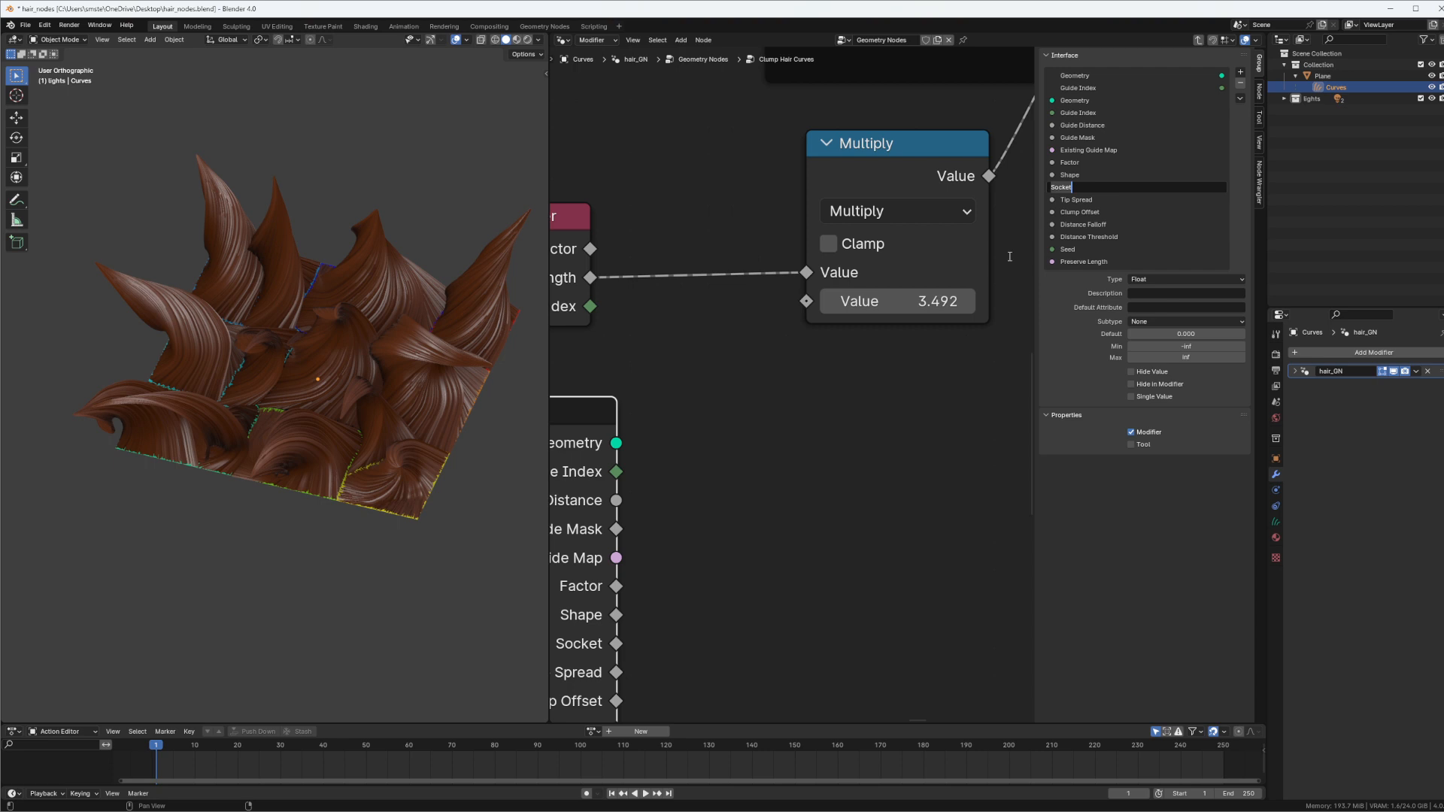
text(Twist)
key(Return)
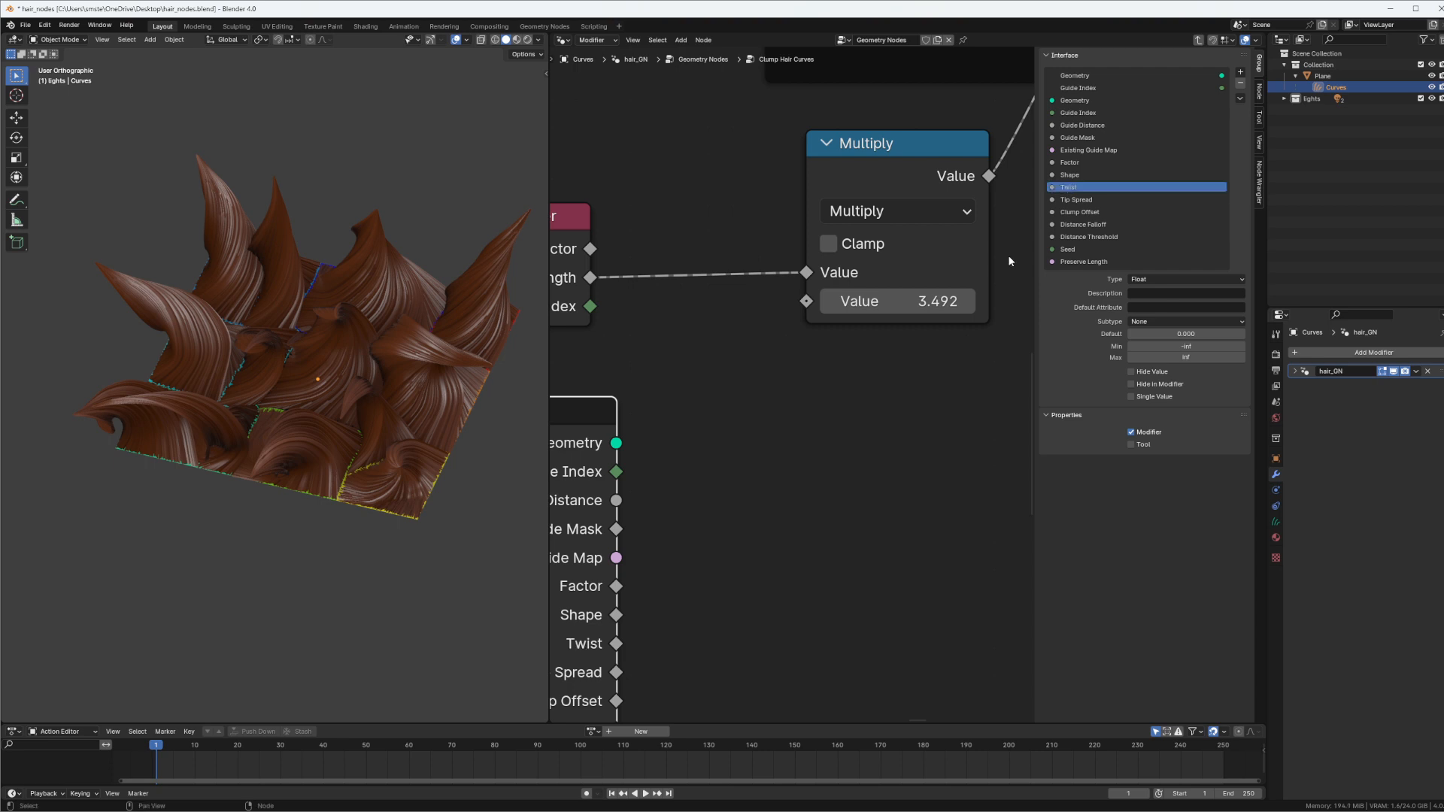
Link the Group Input's Twist output to the Multiply node's second value and tidy the surrounding nodes
scroll(726, 309, down, 5)
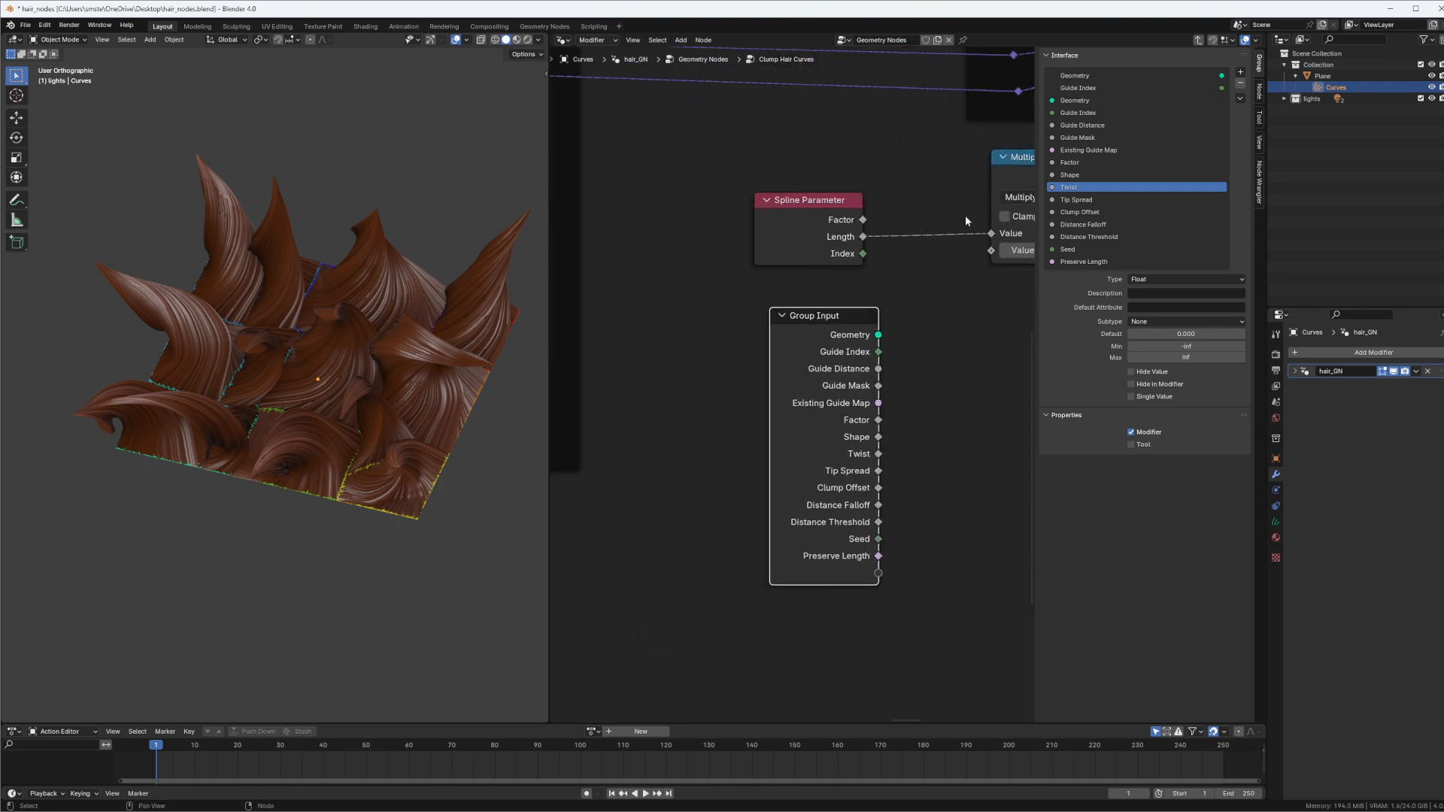
drag(791, 309, 769, 293)
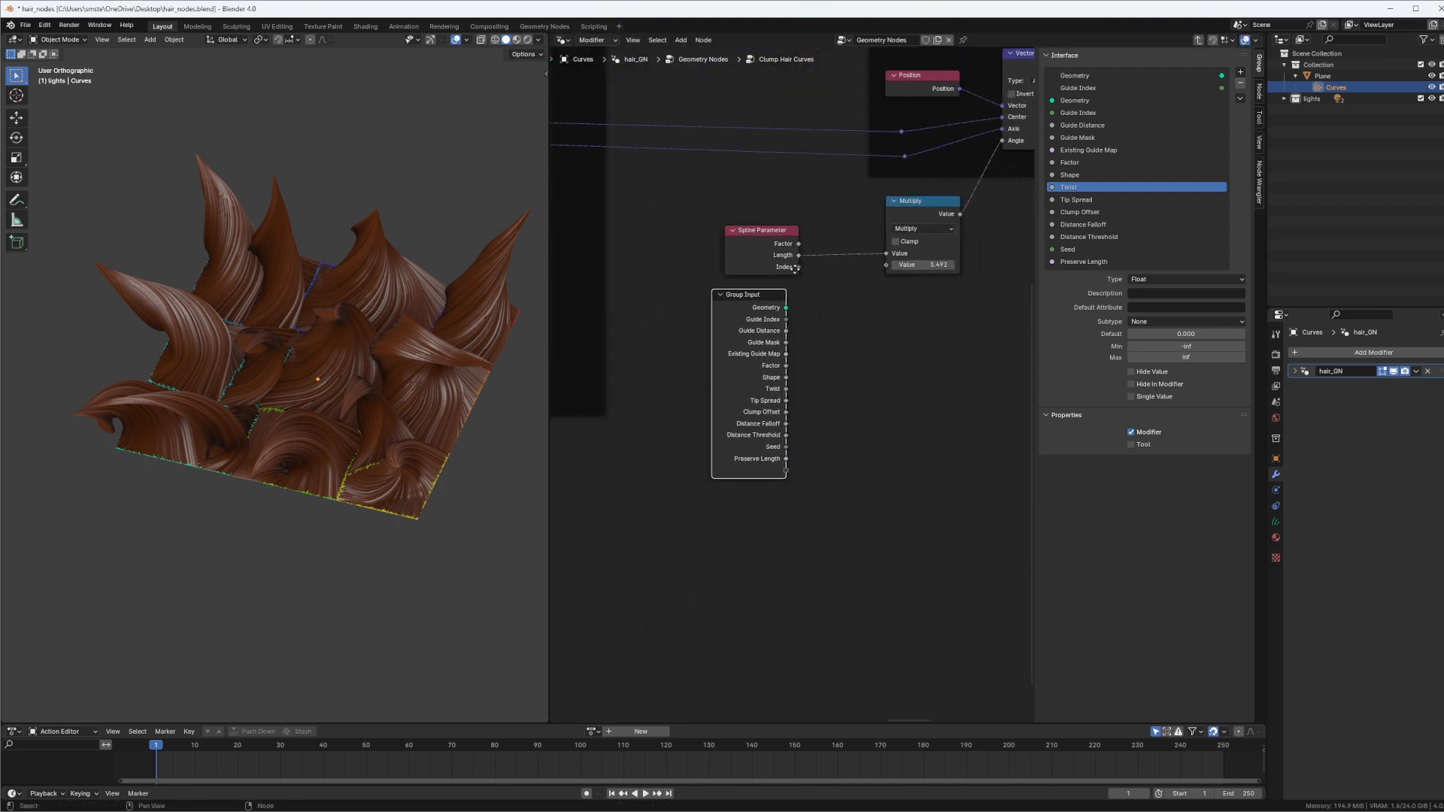
middle_drag(786, 266, 767, 277)
drag(741, 238, 747, 211)
click(889, 214)
scroll(886, 218, up, 2)
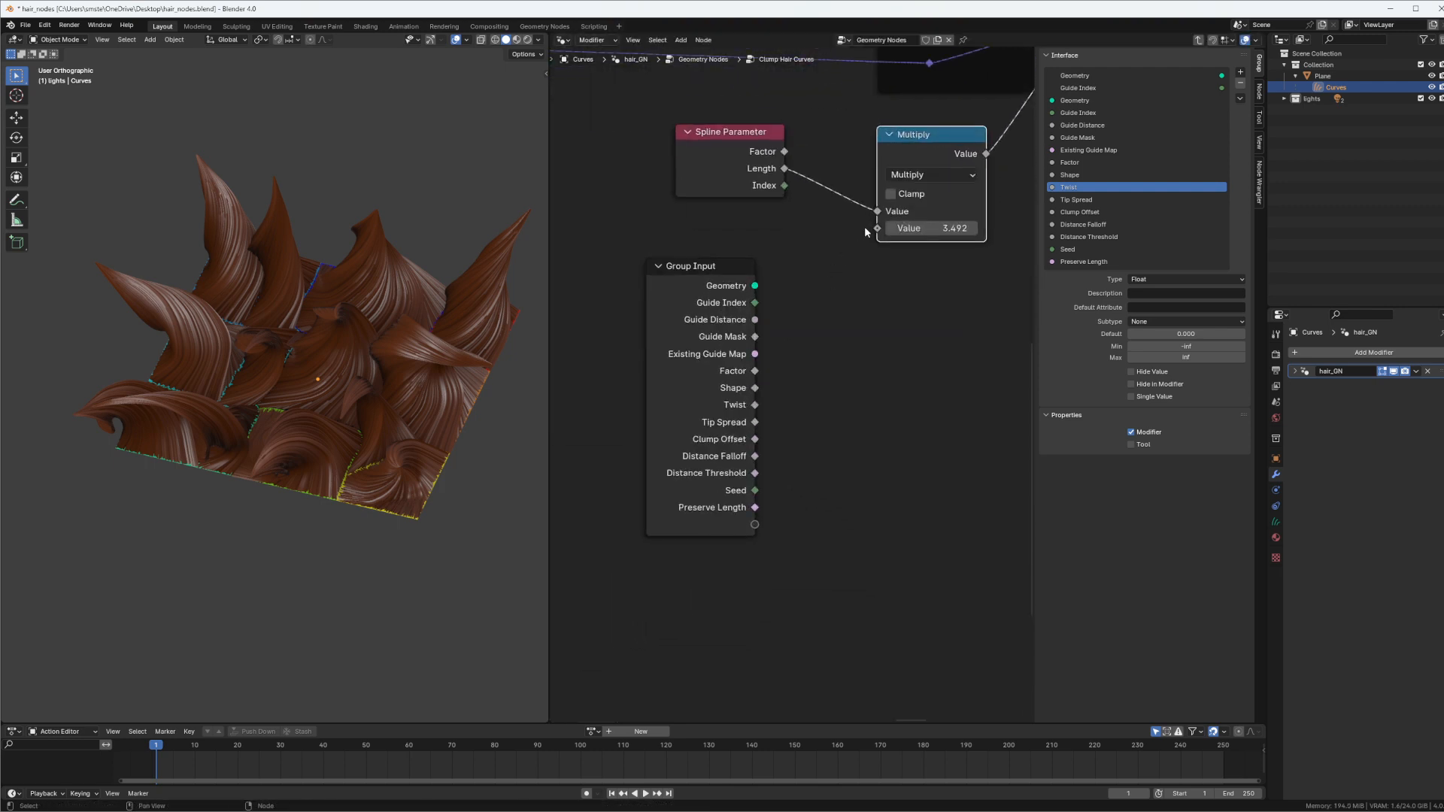
drag(877, 228, 755, 405)
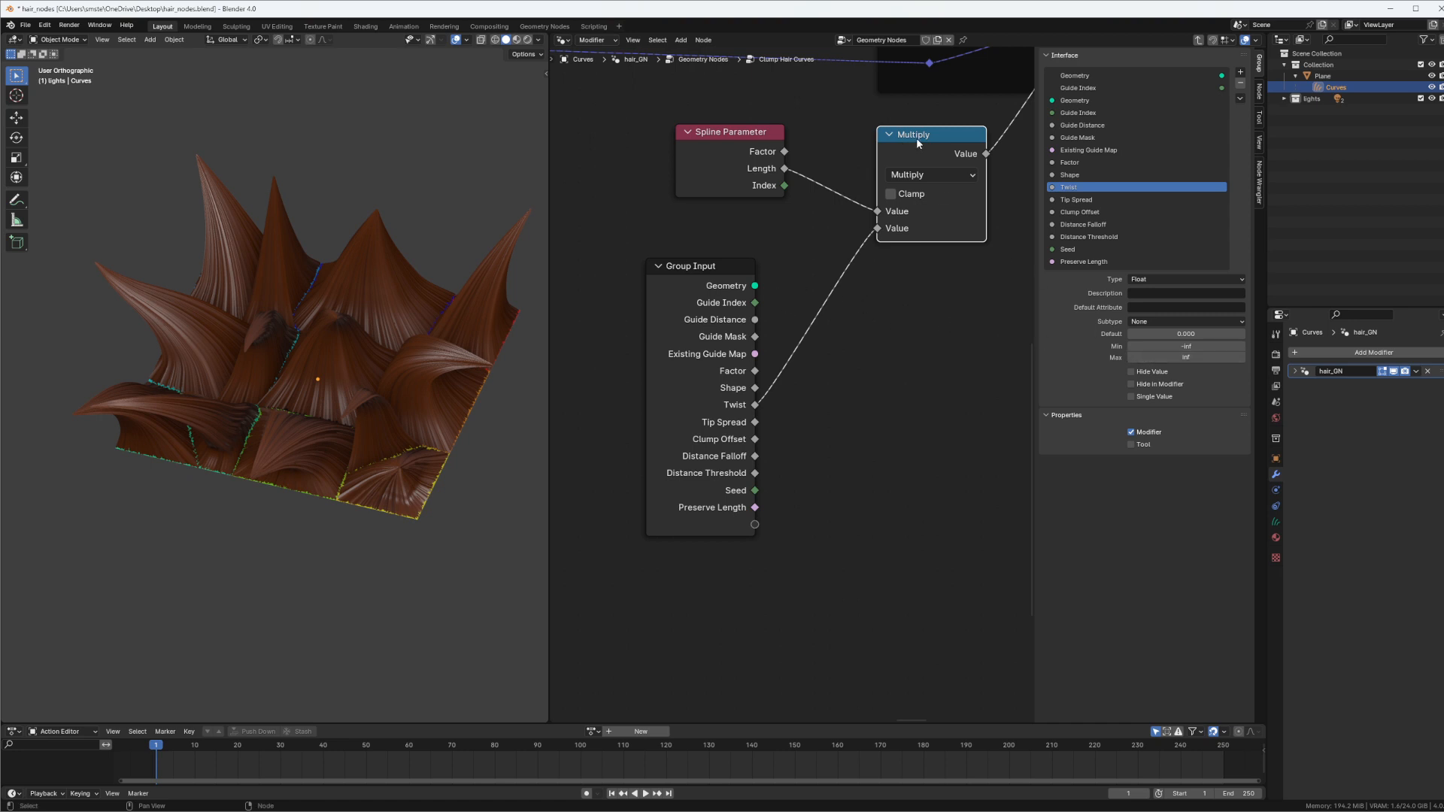
drag(917, 139, 897, 163)
middle_drag(941, 280, 900, 301)
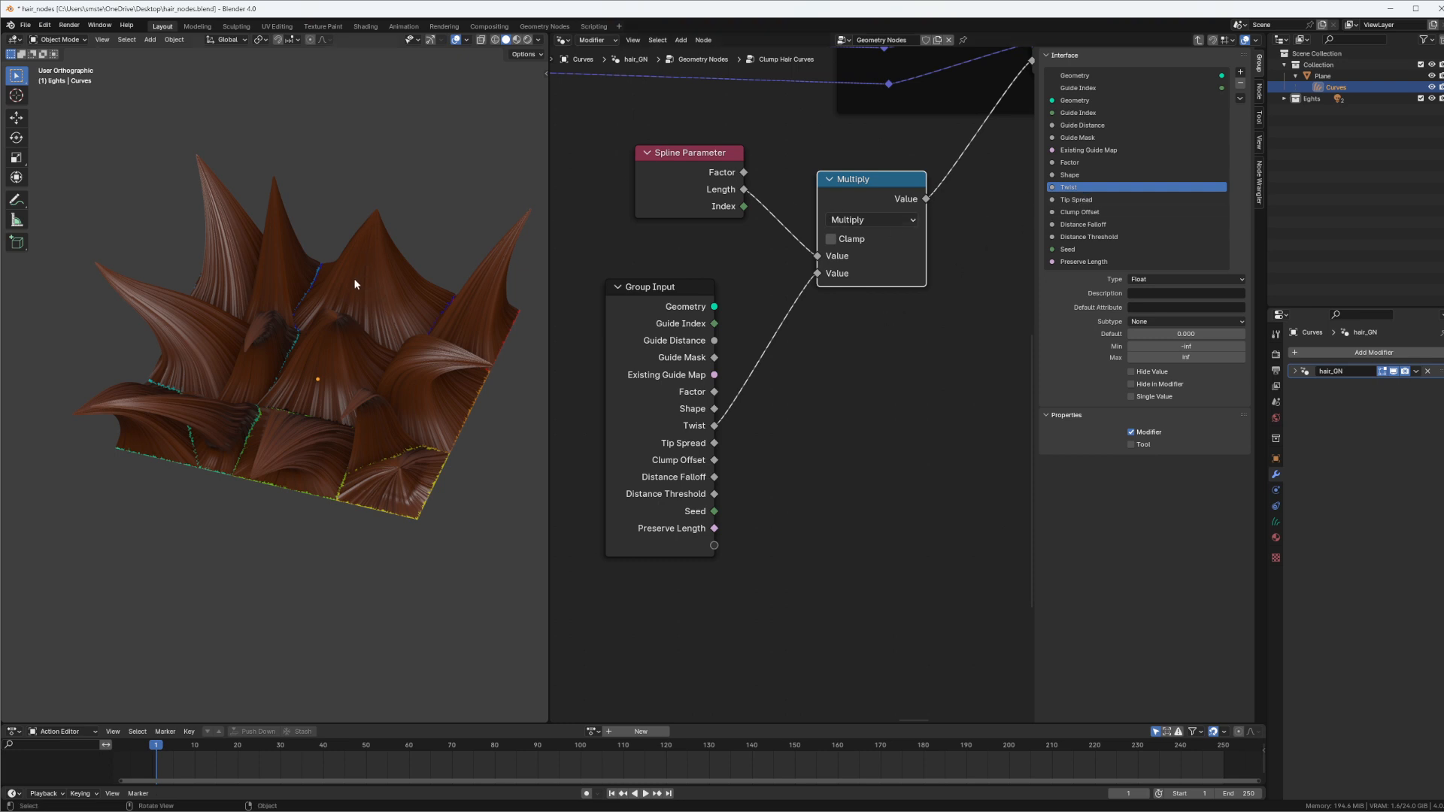
middle_drag(863, 269, 785, 266)
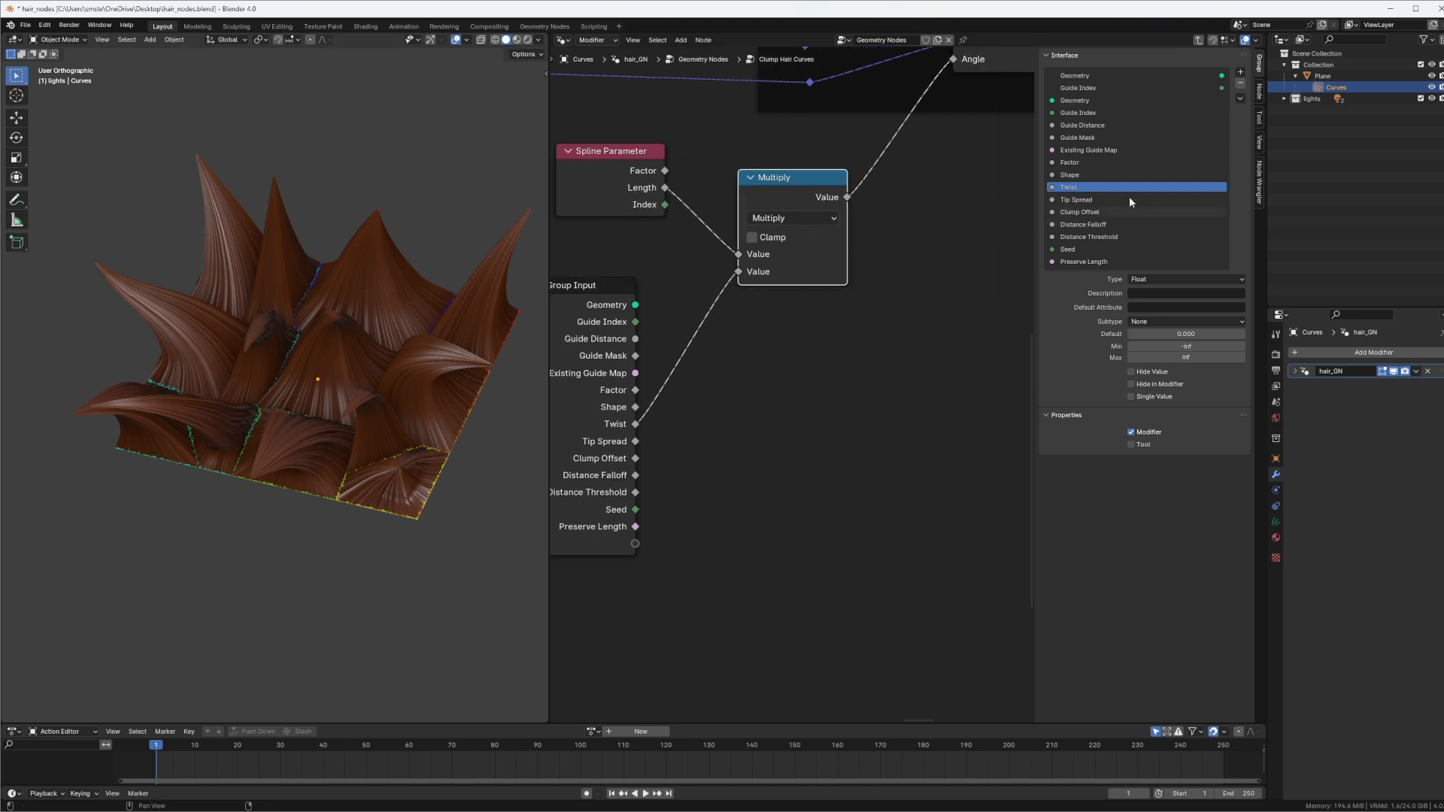
Add another float input below Twist in the group interface and name it Twist Random
click(1240, 71)
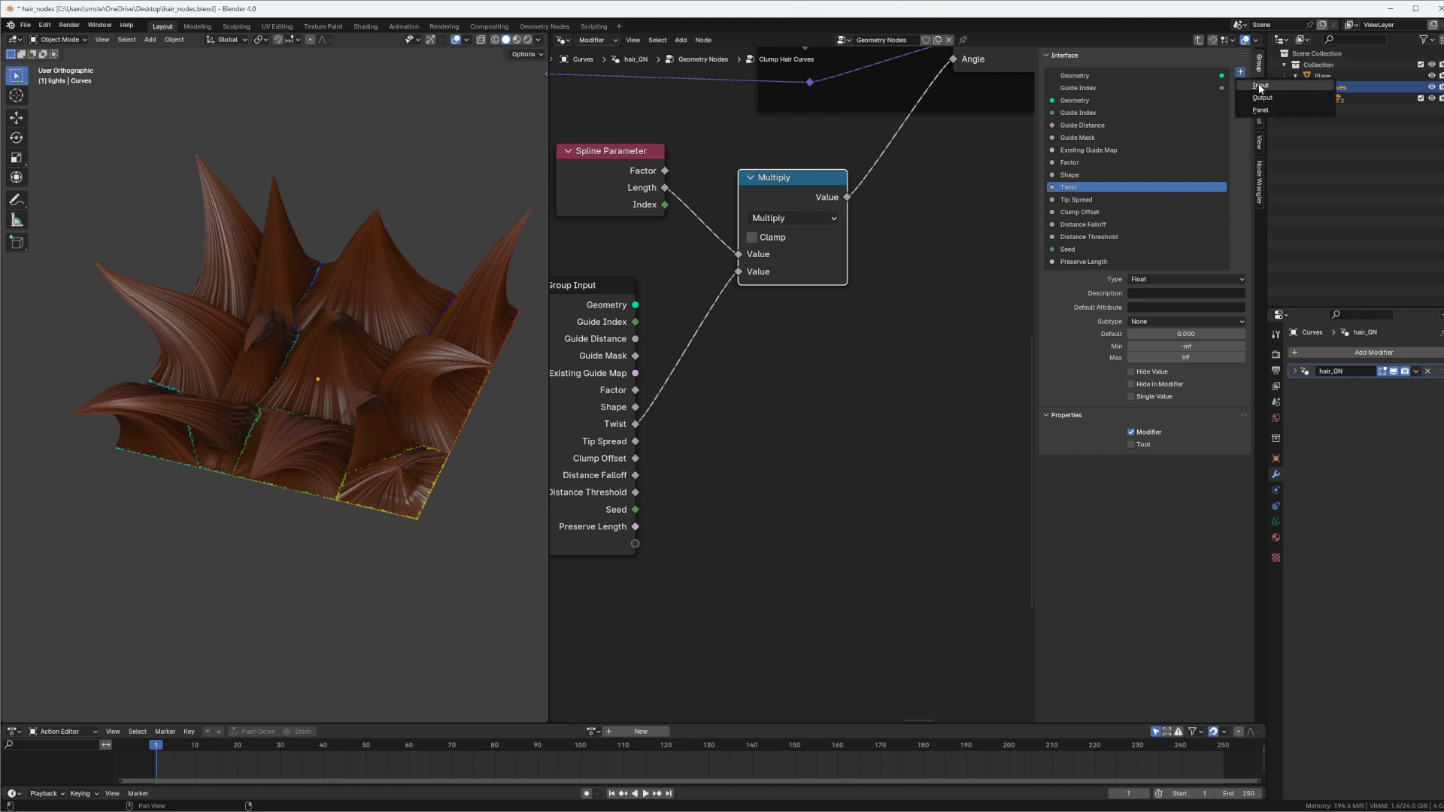
click(1258, 90)
double_click(1090, 198)
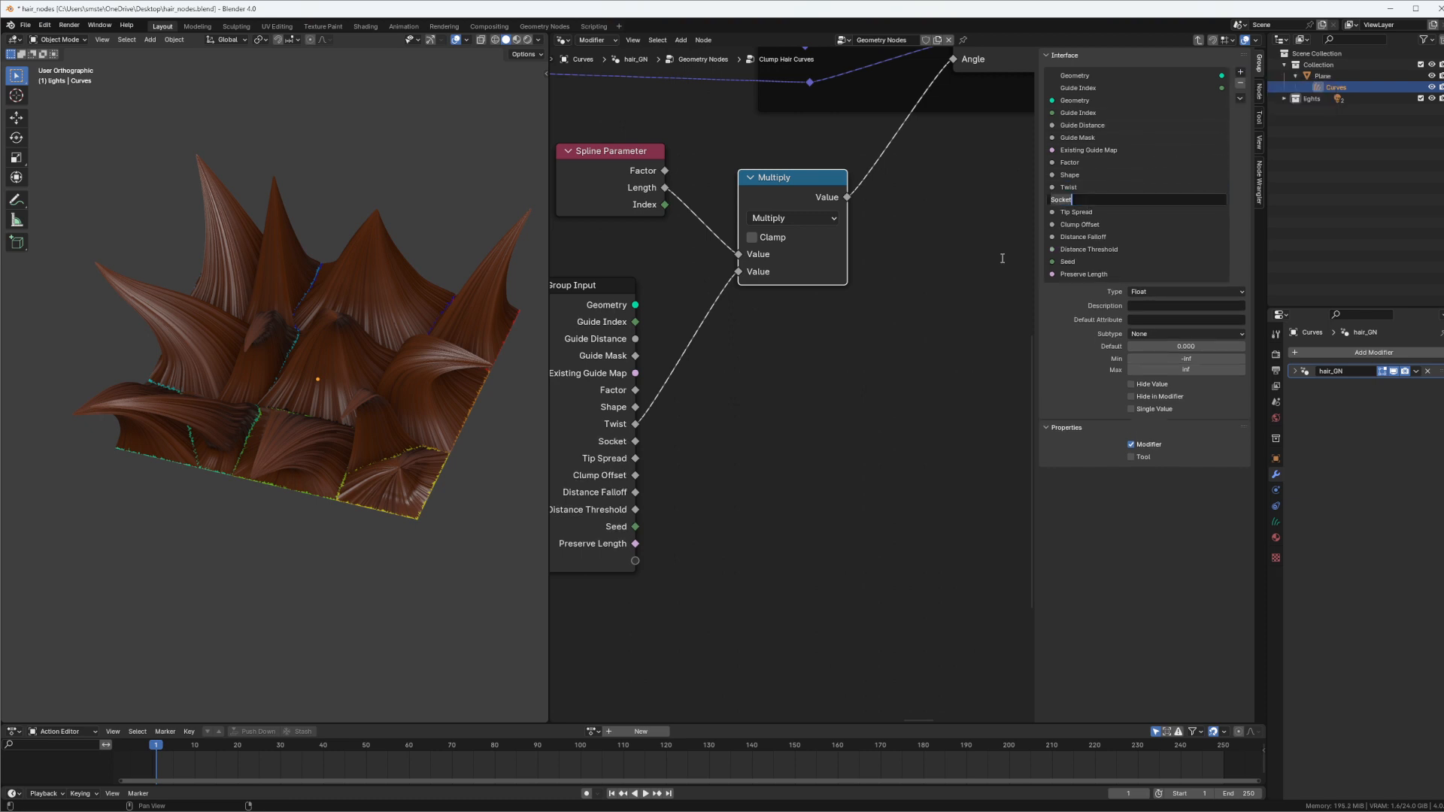
text(Twist Random)
key(Return)
scroll(643, 281, down, 3)
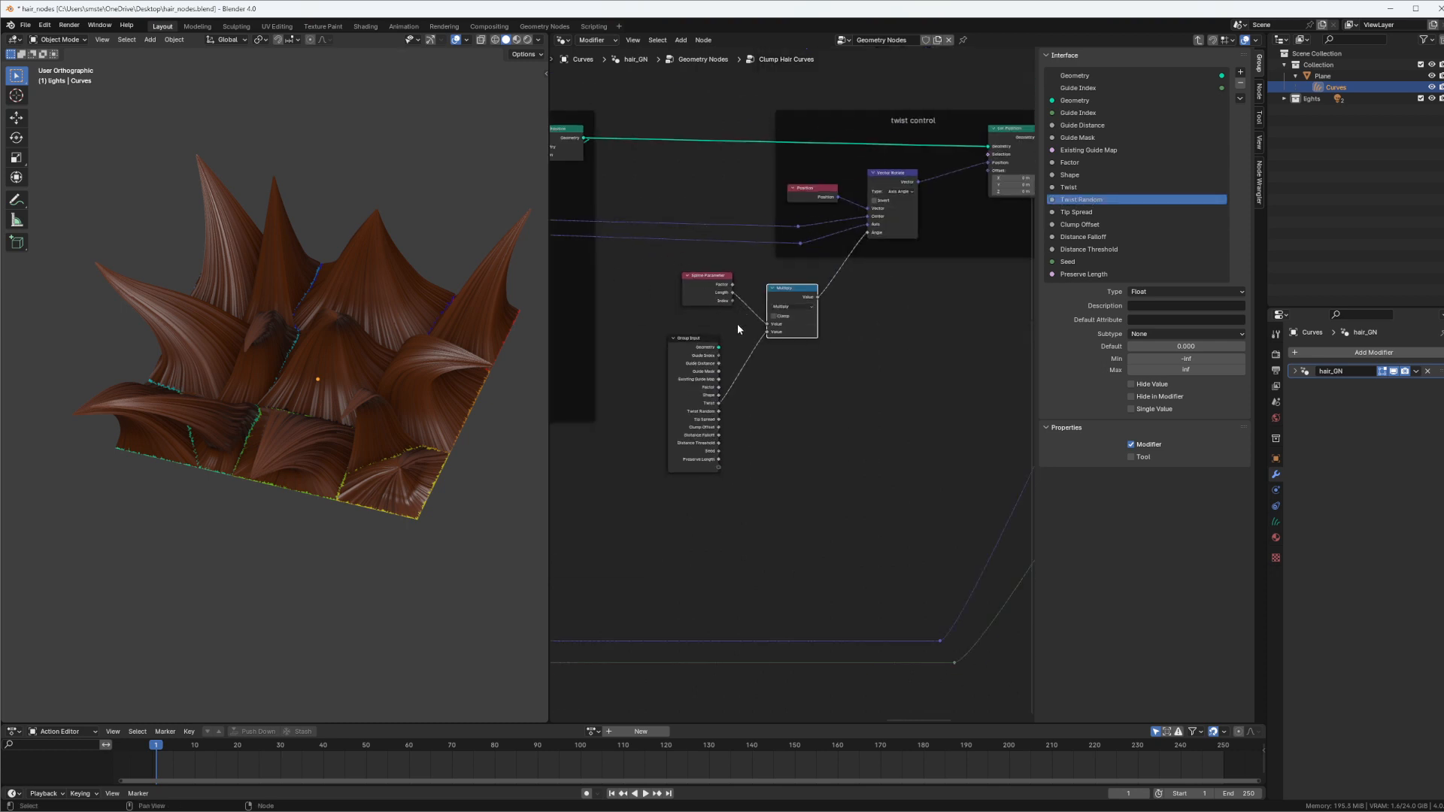
Trace the group's nodes to the Guide Map Fallback frame and preview its Group Input's Guide Index in the viewport
middle_drag(699, 361, 831, 320)
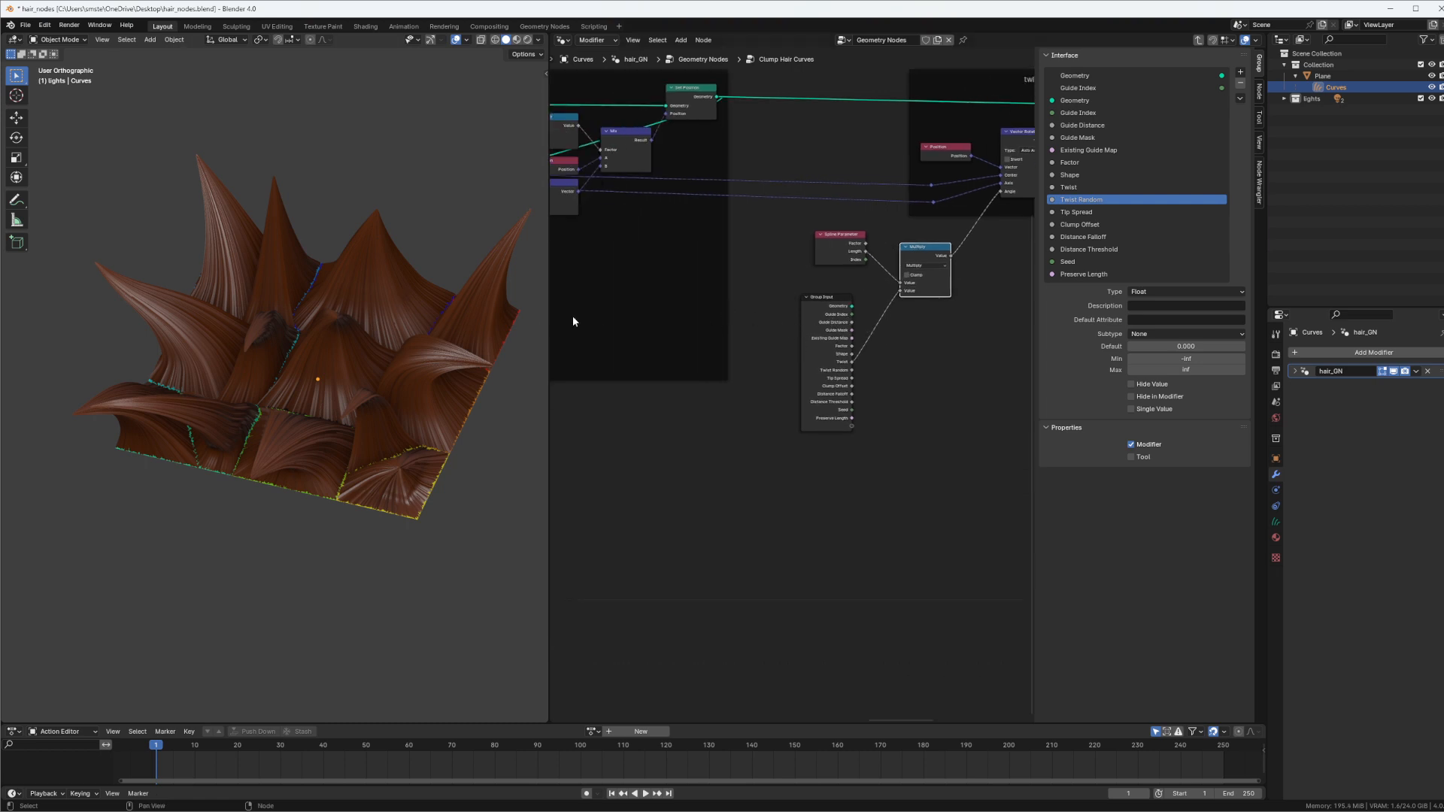
middle_drag(673, 254, 848, 333)
ctrl+middle_drag(849, 333, 656, 259)
middle_drag(656, 260, 996, 239)
ctrl+middle_drag(722, 361, 783, 363)
middle_drag(557, 357, 952, 431)
ctrl+middle_drag(668, 371, 694, 374)
middle_drag(677, 372, 724, 370)
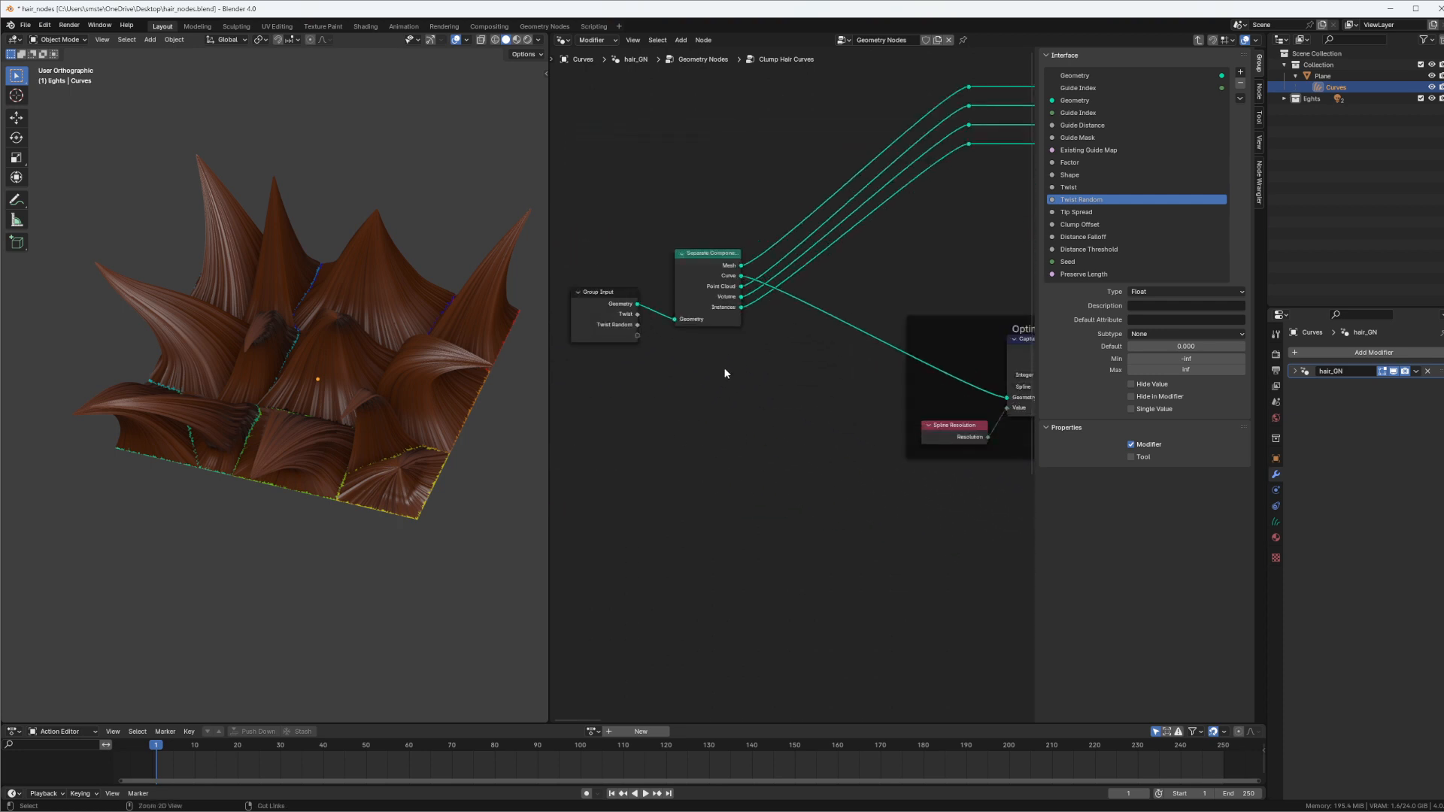
middle_drag(816, 354, 544, 280)
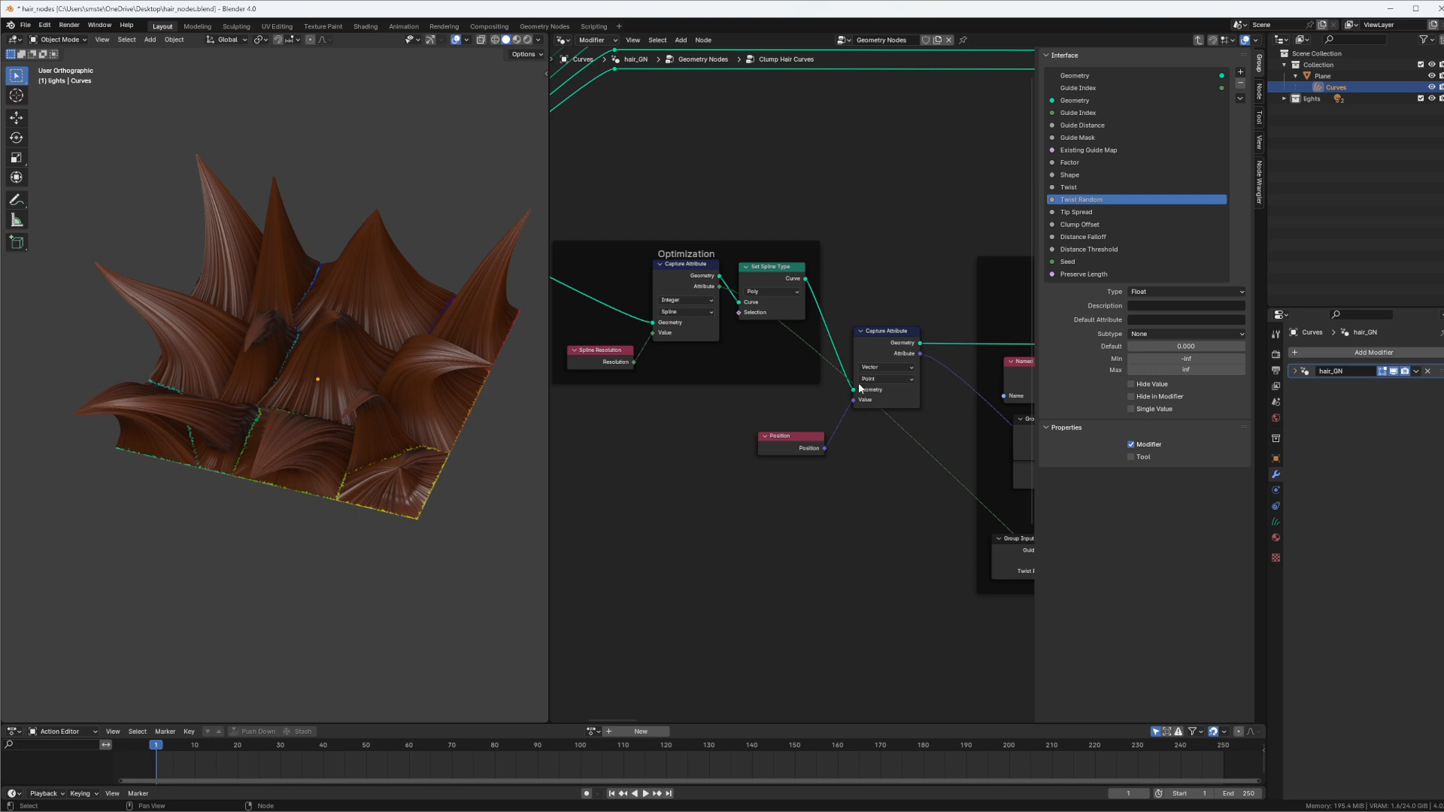
middle_drag(878, 437, 864, 294)
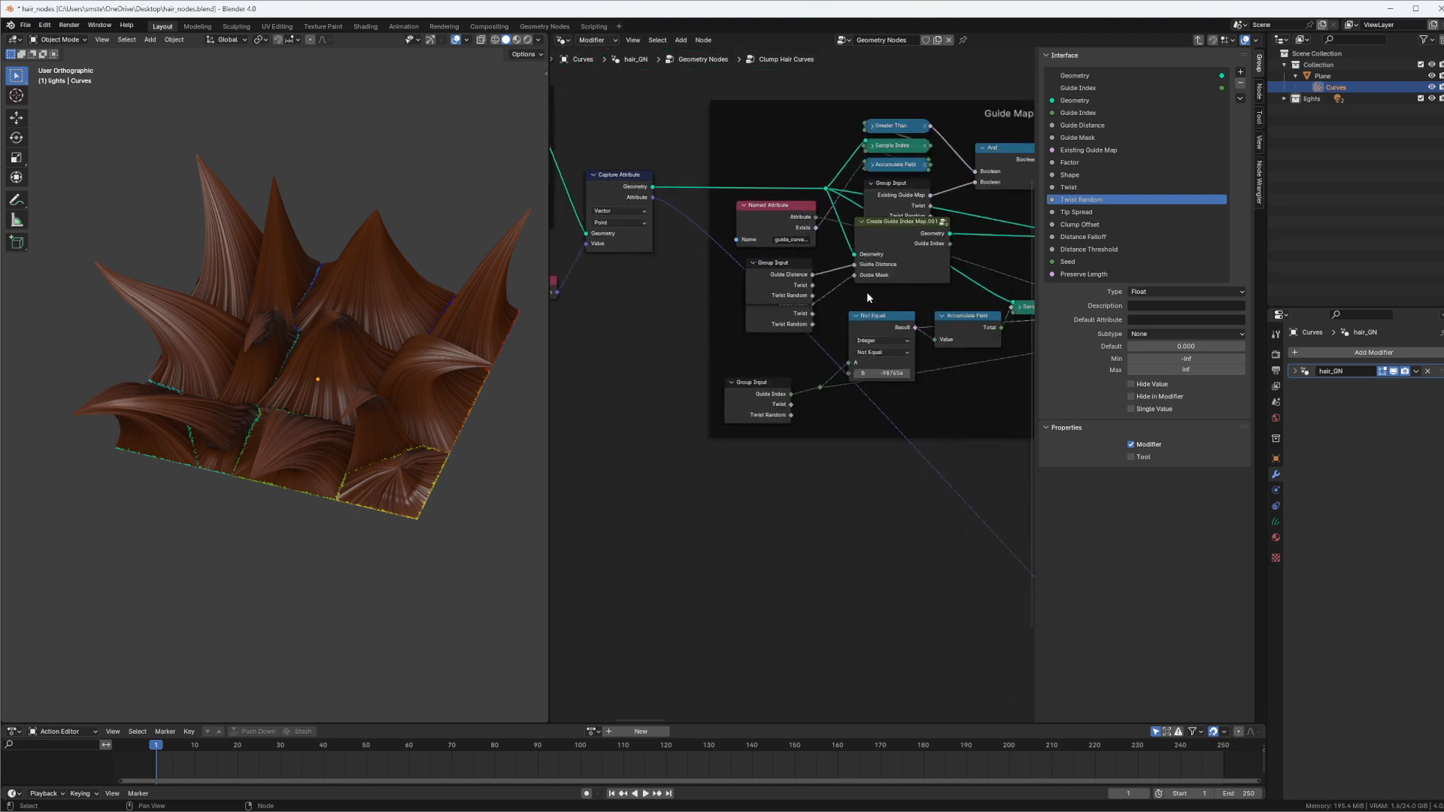
ctrl+shift+click(767, 404)
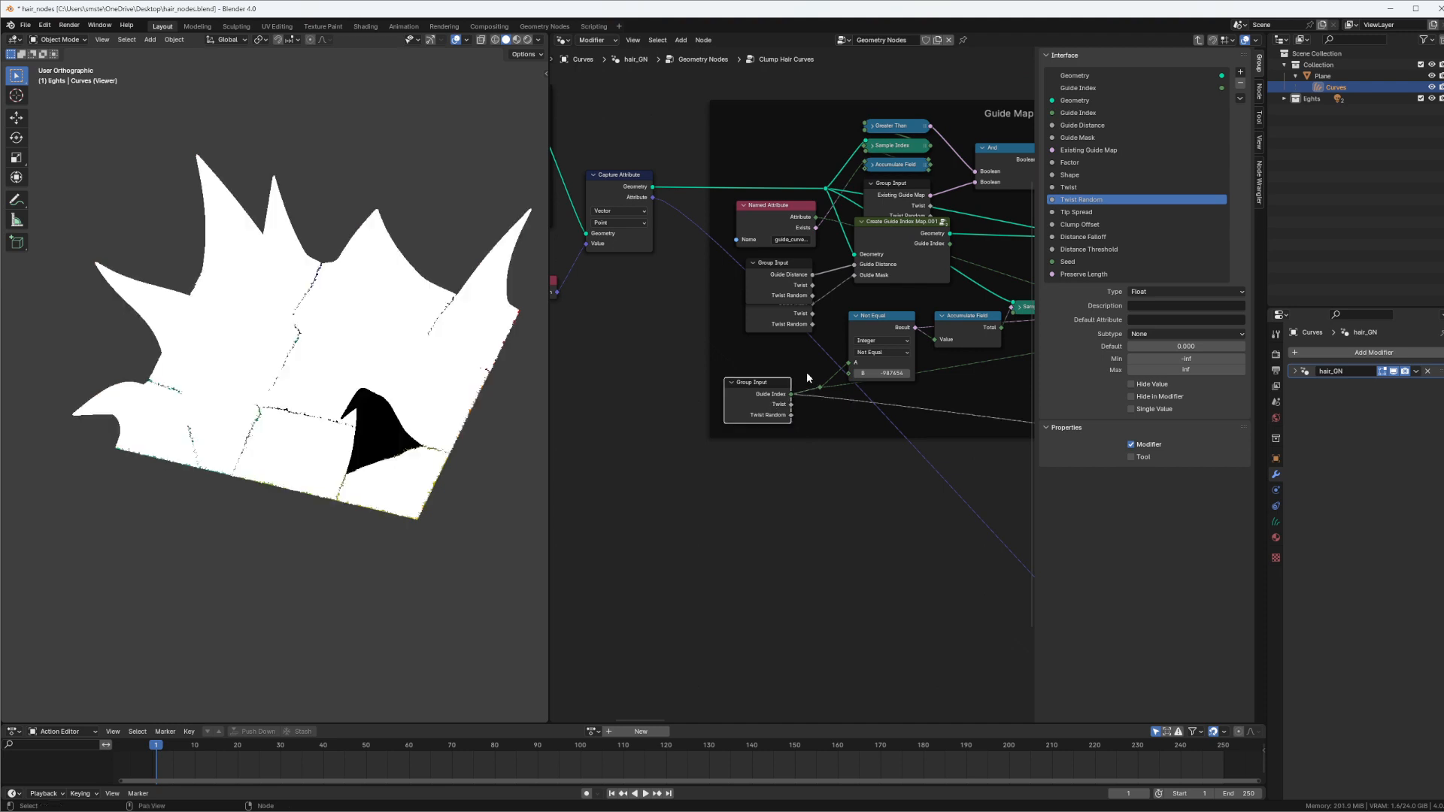
Preview the Guide Index of the Group Input that drives the twist, and move the Viewer node beside it
scroll(797, 367, down, 2)
middle_drag(965, 364, 705, 322)
scroll(705, 324, down, 4)
middle_drag(658, 386, 848, 420)
scroll(790, 384, up, 8)
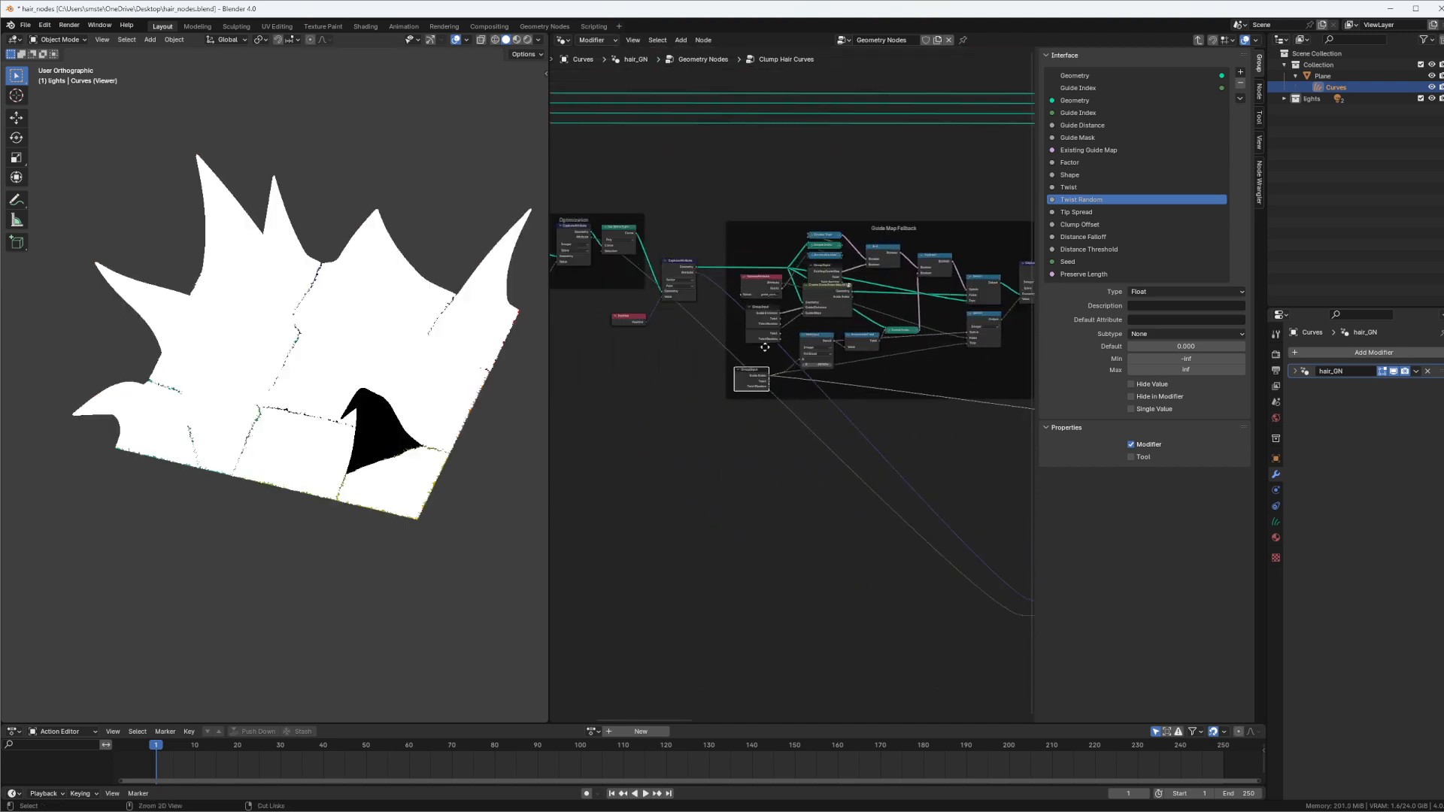
ctrl+middle_drag(737, 363, 828, 345)
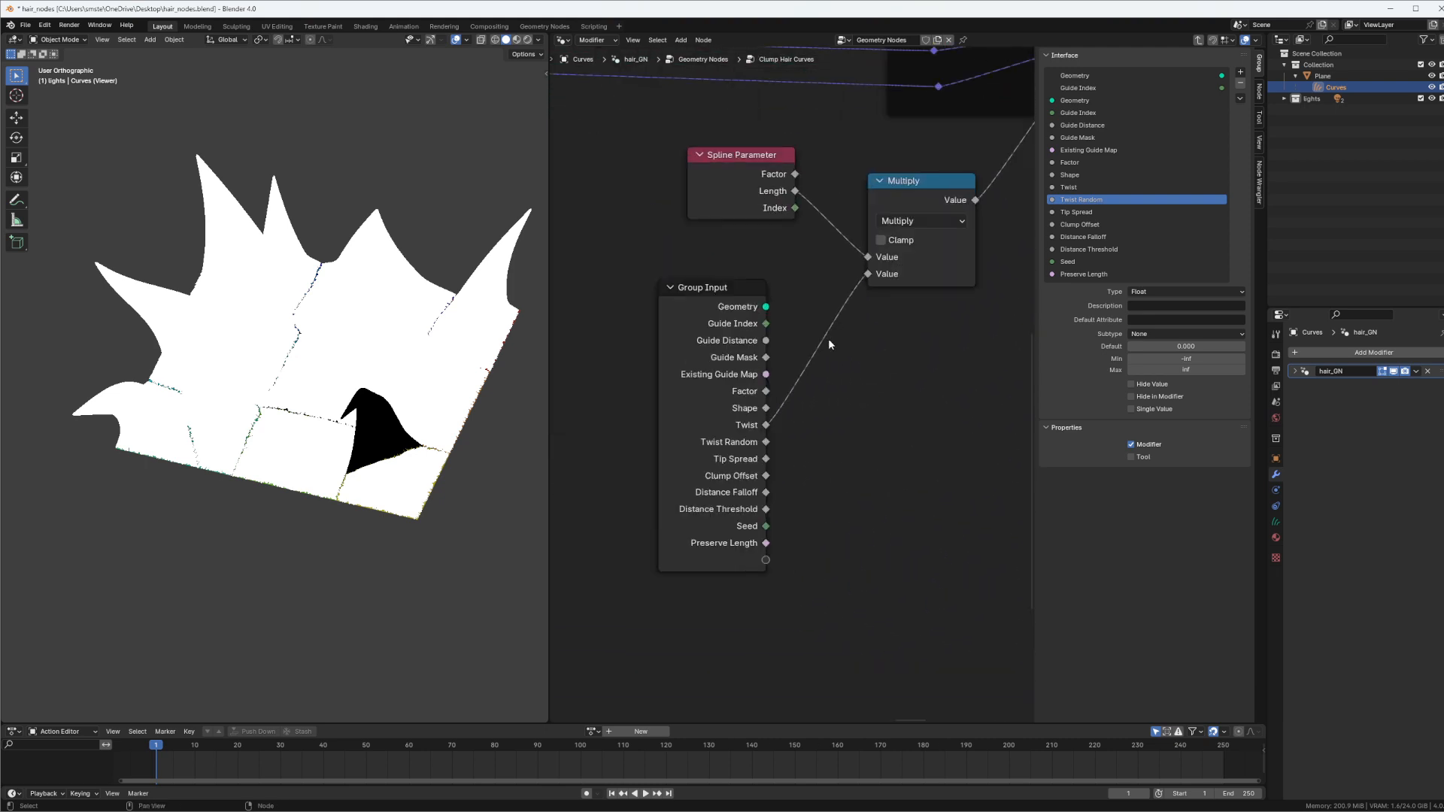
ctrl+shift+click(748, 324)
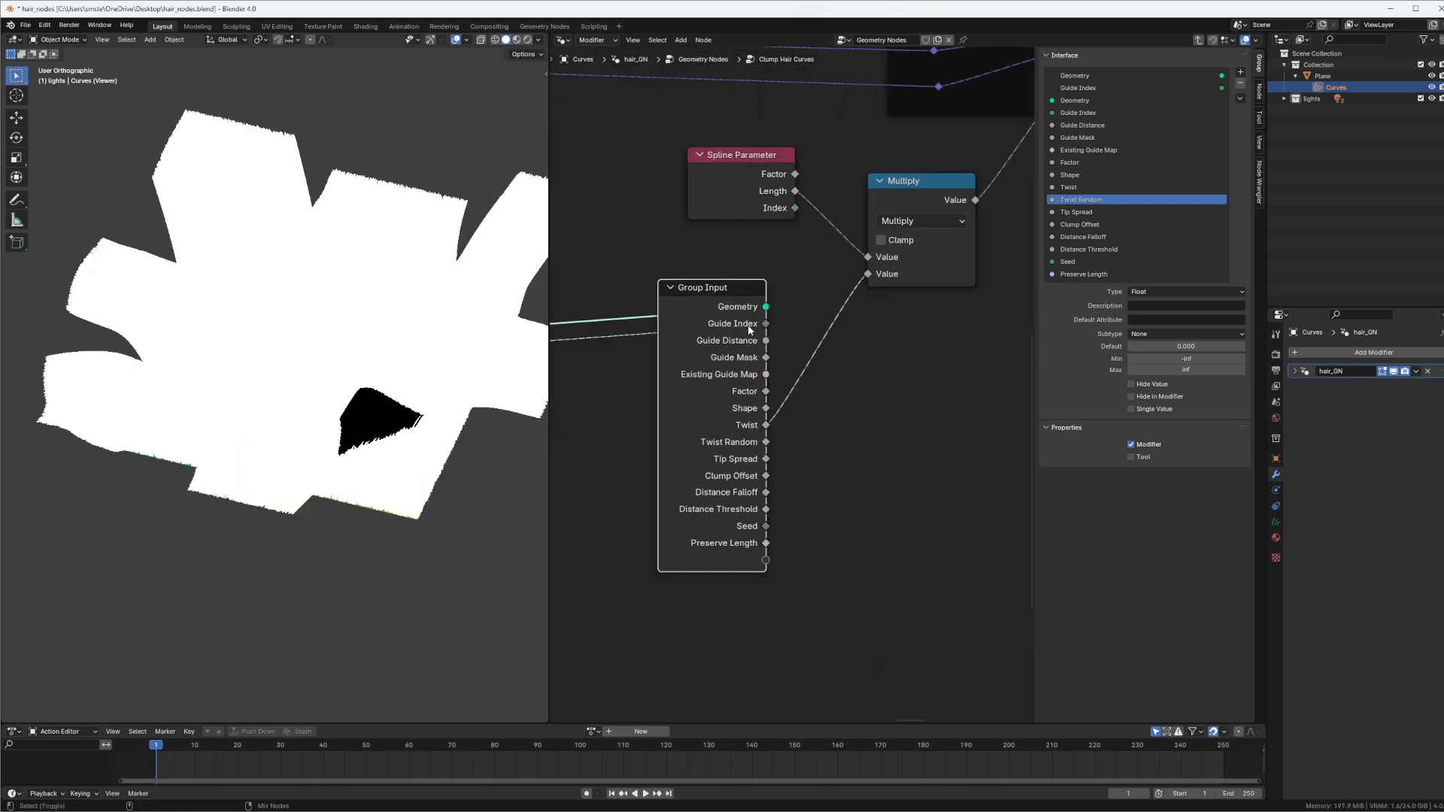
key(Home)
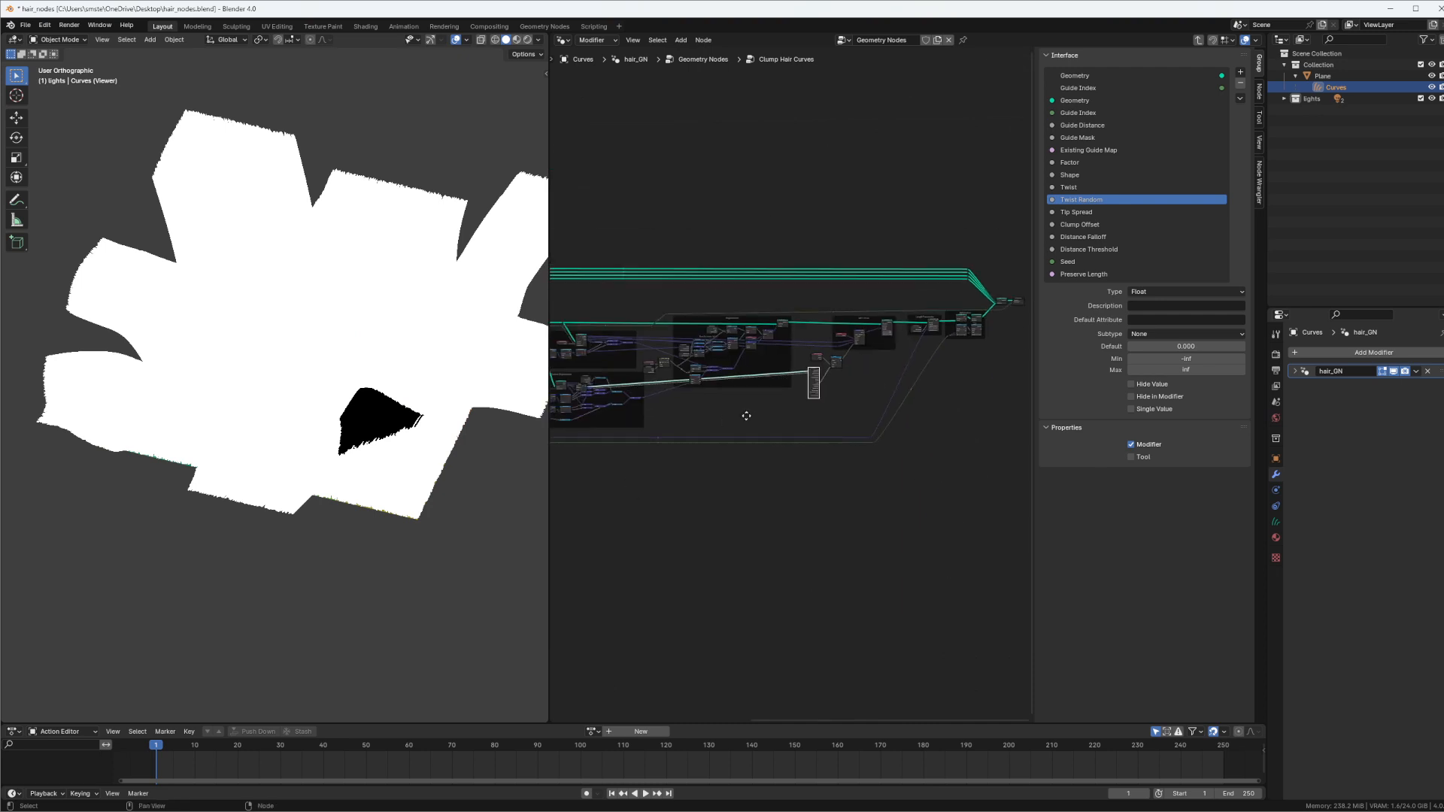
scroll(783, 370, up, 5)
drag(630, 287, 972, 363)
middle_drag(918, 343, 580, 416)
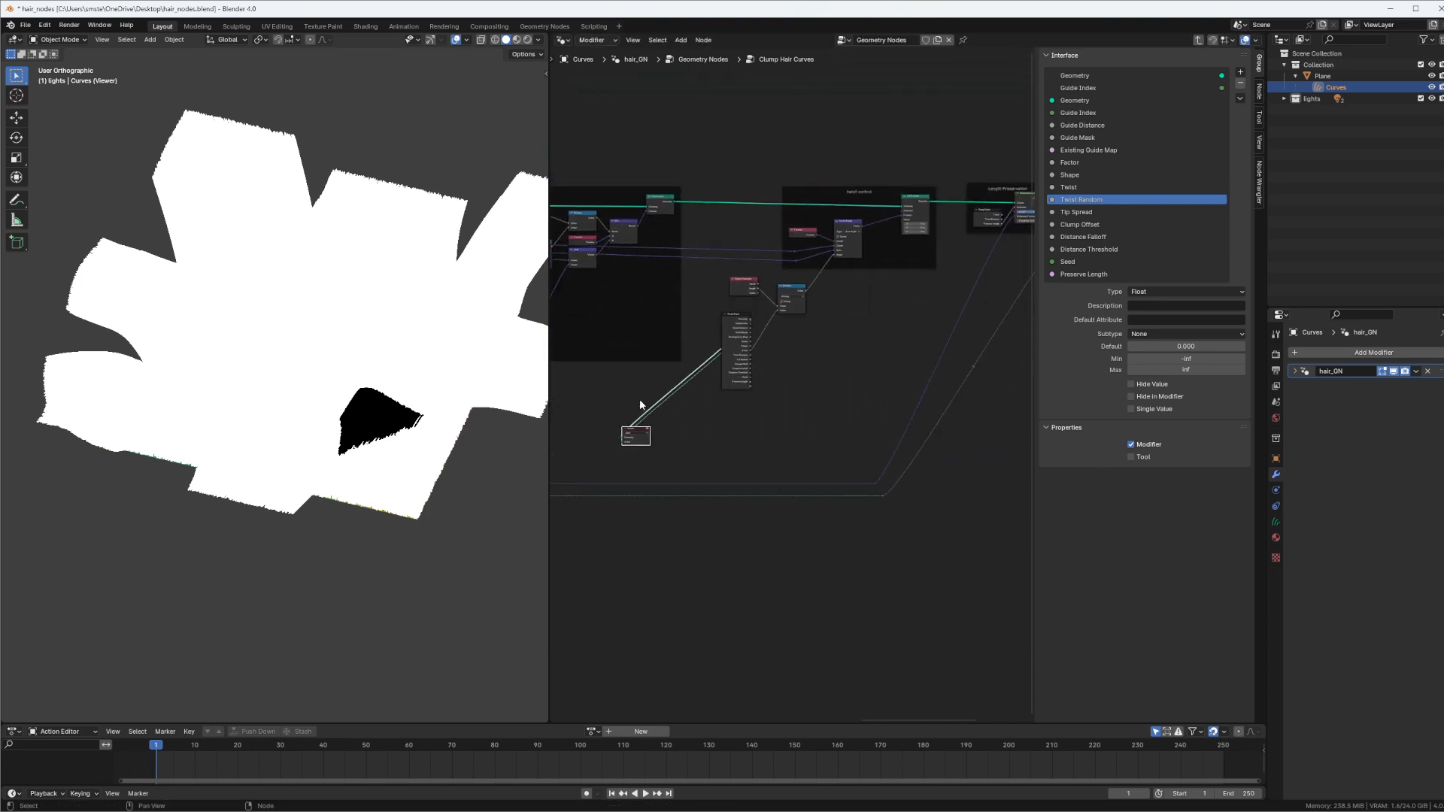
drag(635, 428, 866, 336)
Insert a White Noise Texture node on the link between the Group Input's Guide Index and the Viewer
scroll(790, 382, up, 4)
key(shift+a)
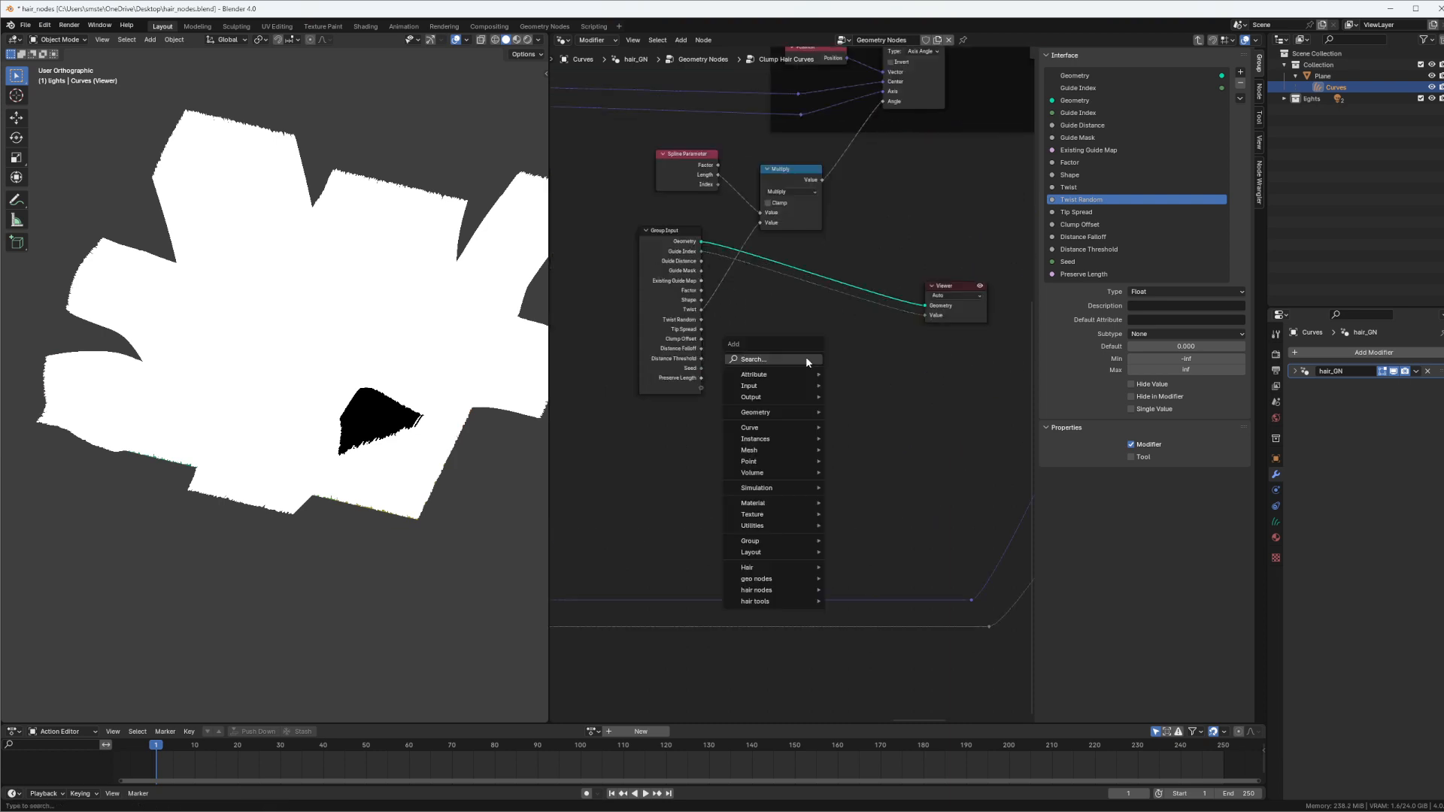
text(whit)
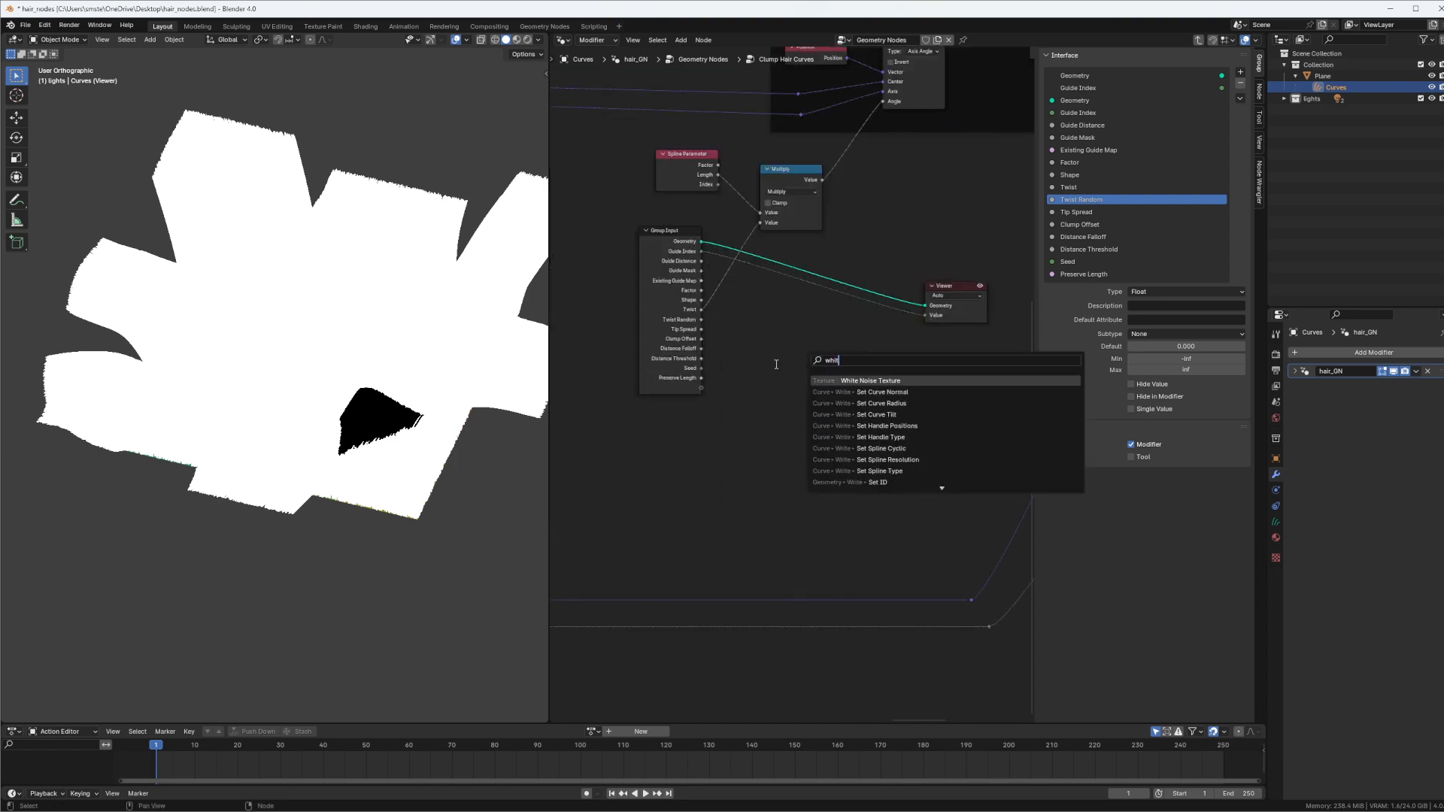
click(861, 384)
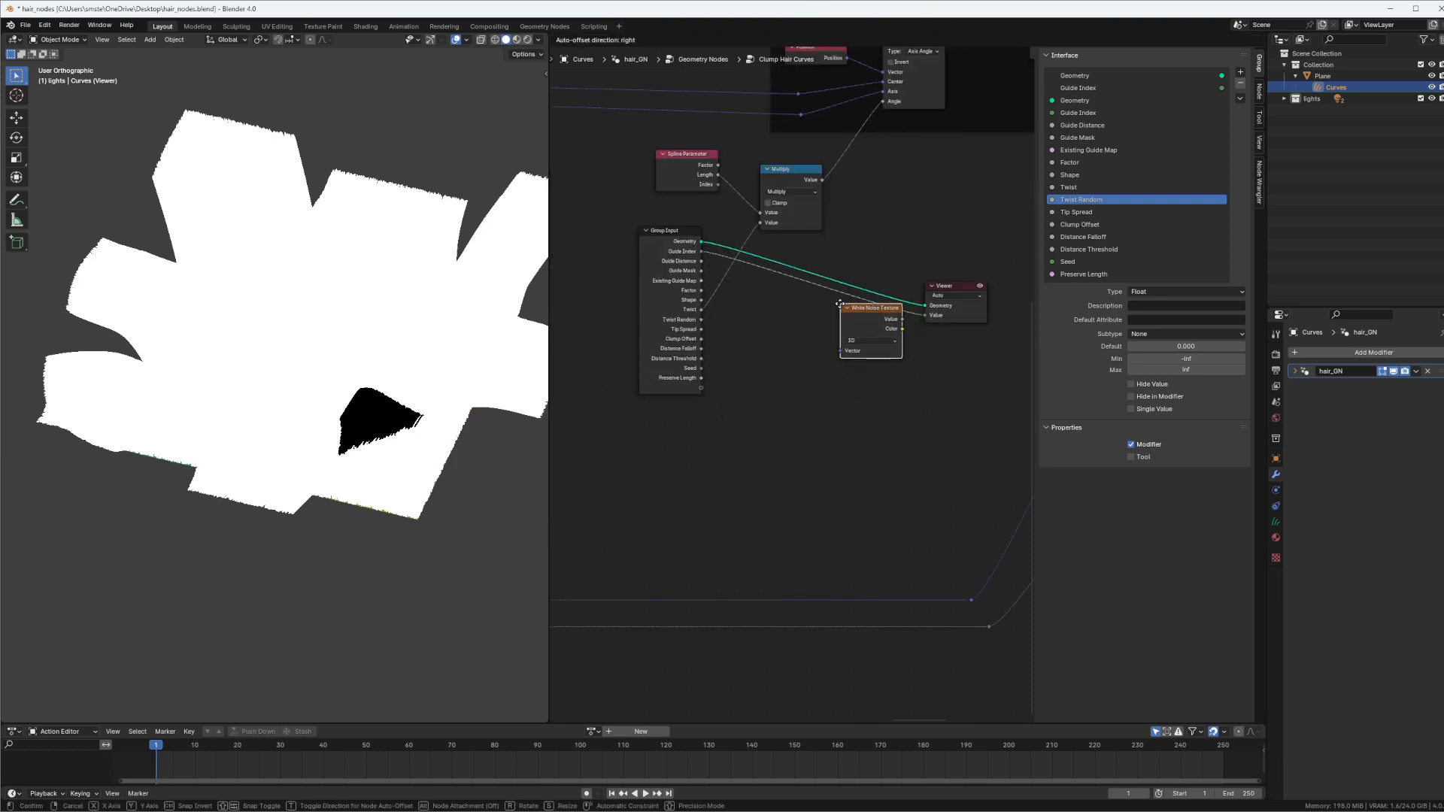
click(829, 304)
middle_drag(901, 254, 799, 343)
drag(863, 376, 921, 333)
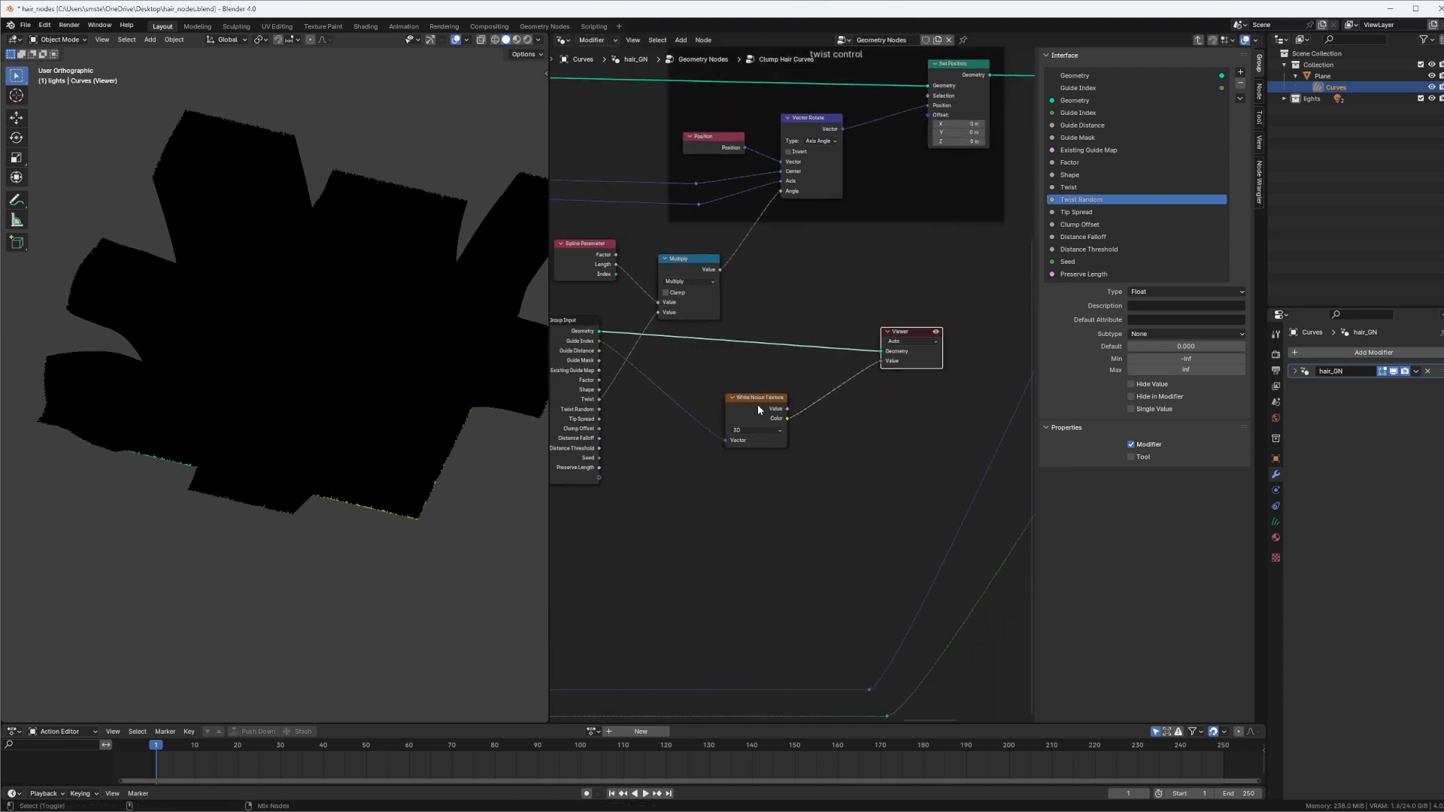
Preview the White Noise Texture's Value output and examine the random shade of each hair clump
ctrl+shift+click(758, 410)
ctrl+shift+click(760, 418)
ctrl+shift+click(760, 416)
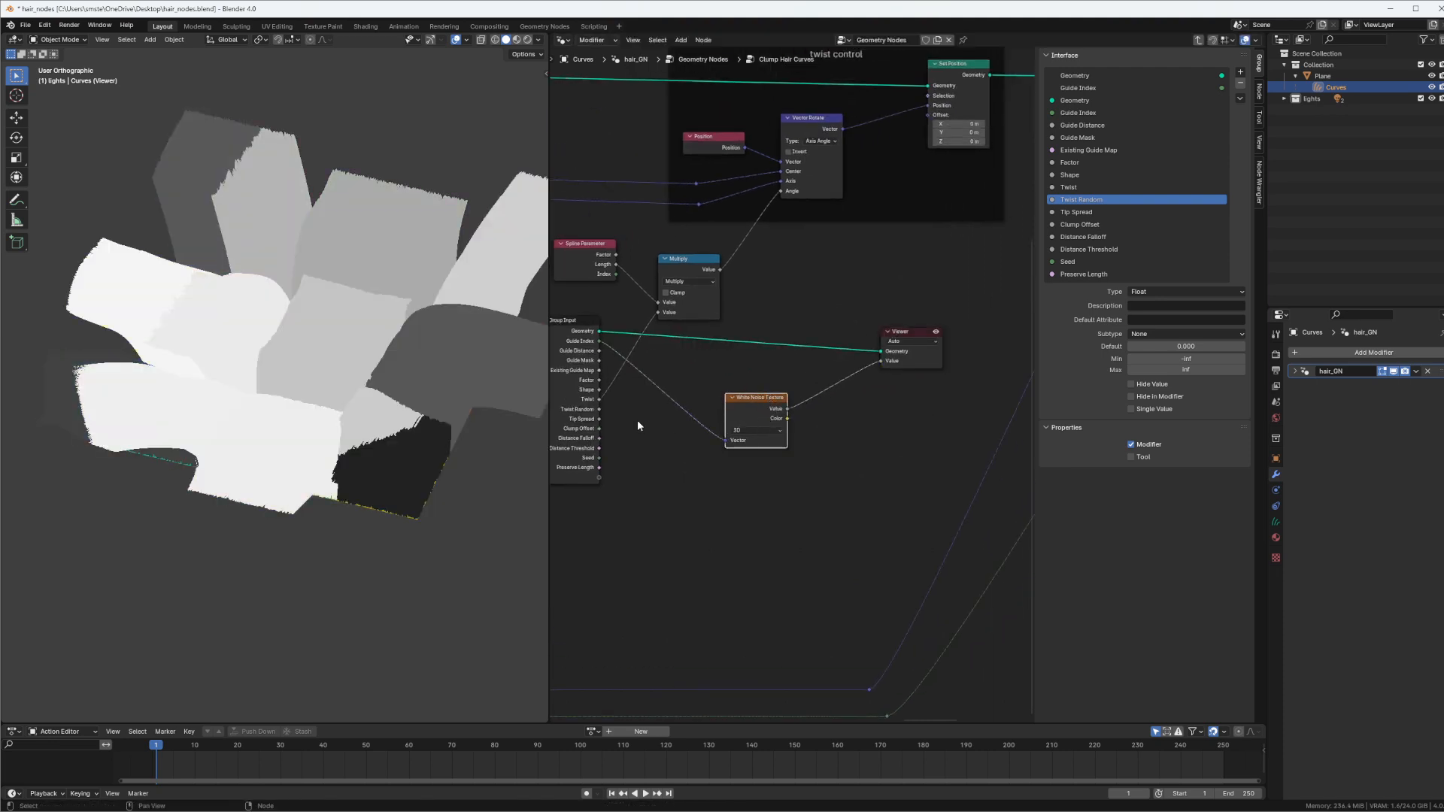
middle_drag(398, 271, 353, 219)
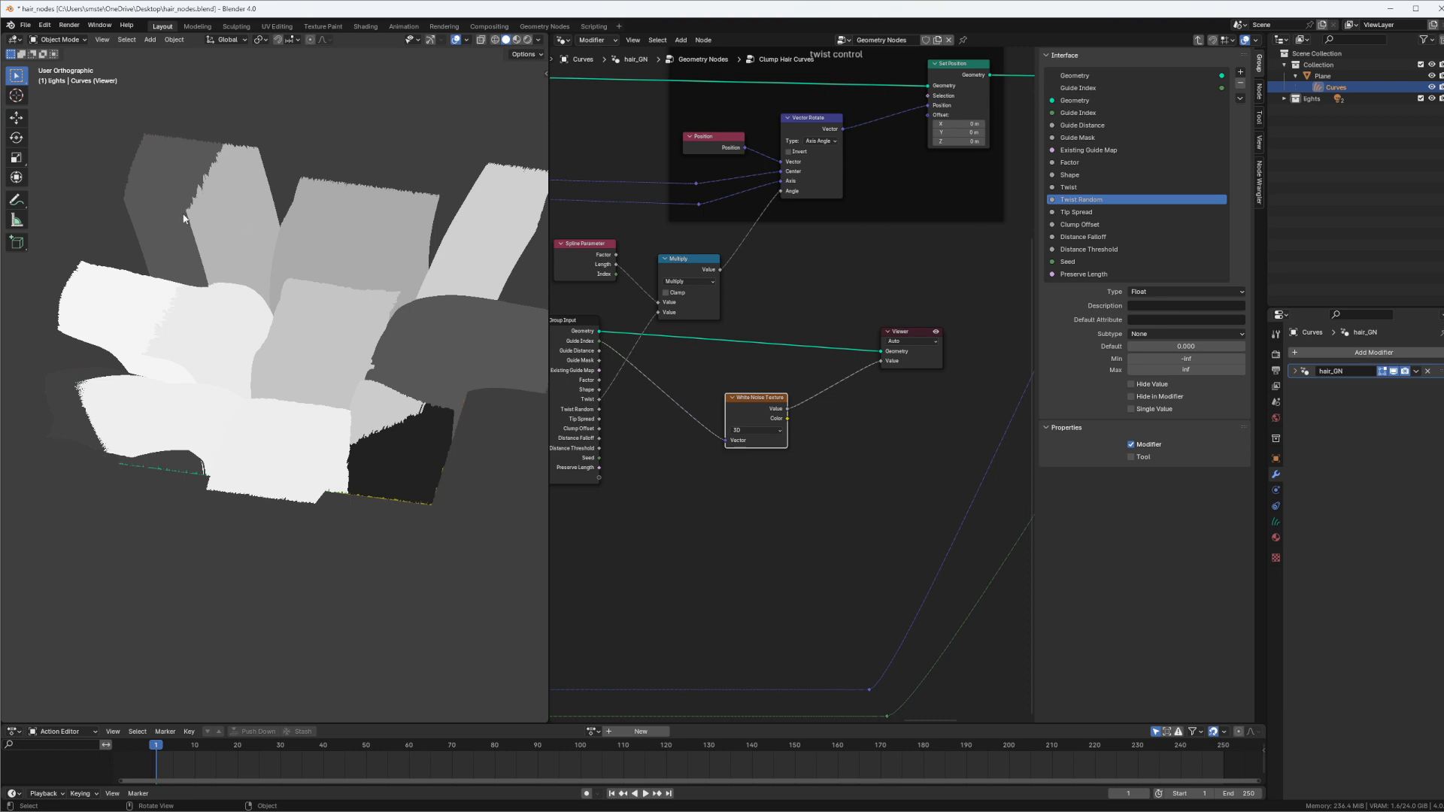
middle_drag(420, 329, 428, 355)
Duplicate the Multiply node onto the link into Vector Rotate's Angle, and connect the White Noise Value to its second value
key(shift+d)
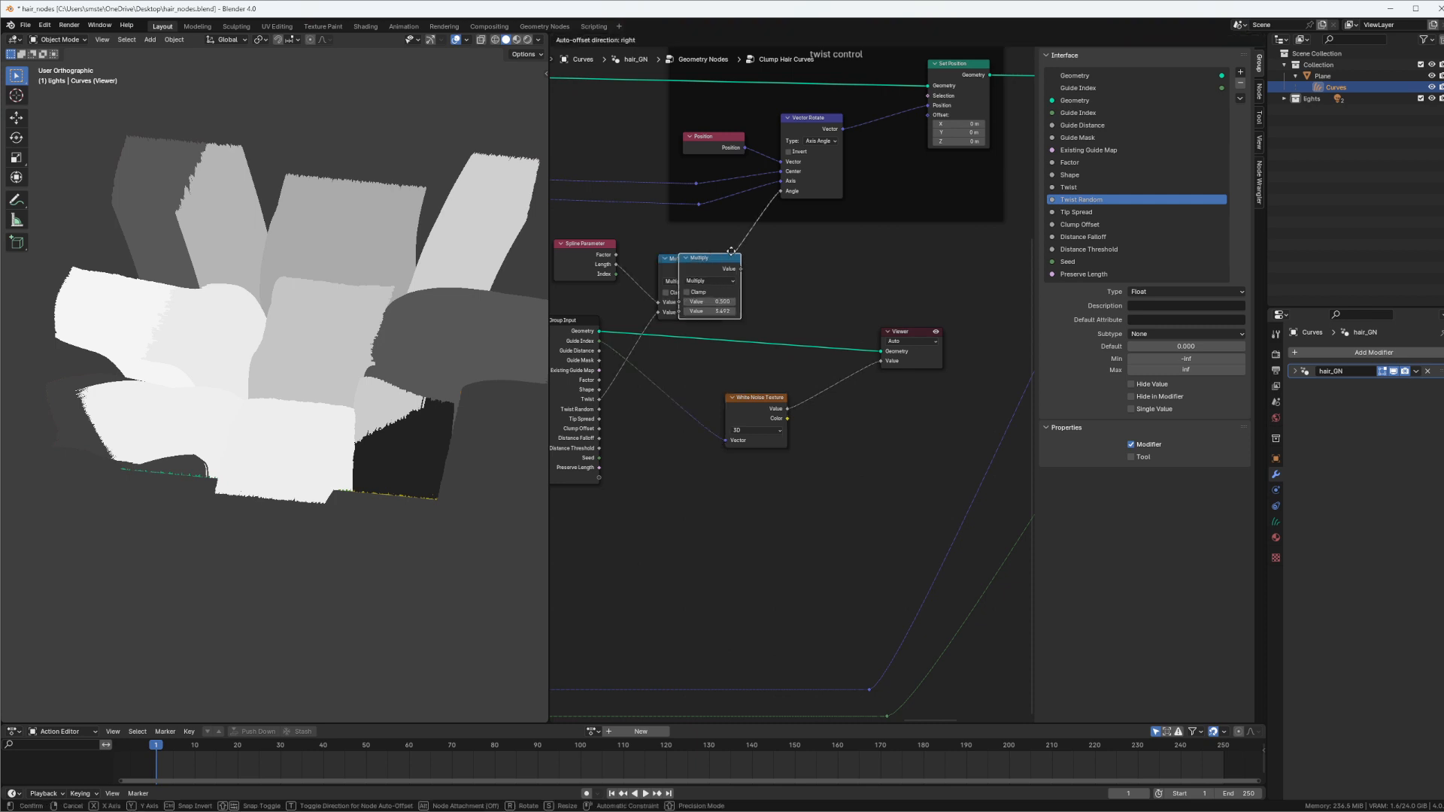
click(782, 251)
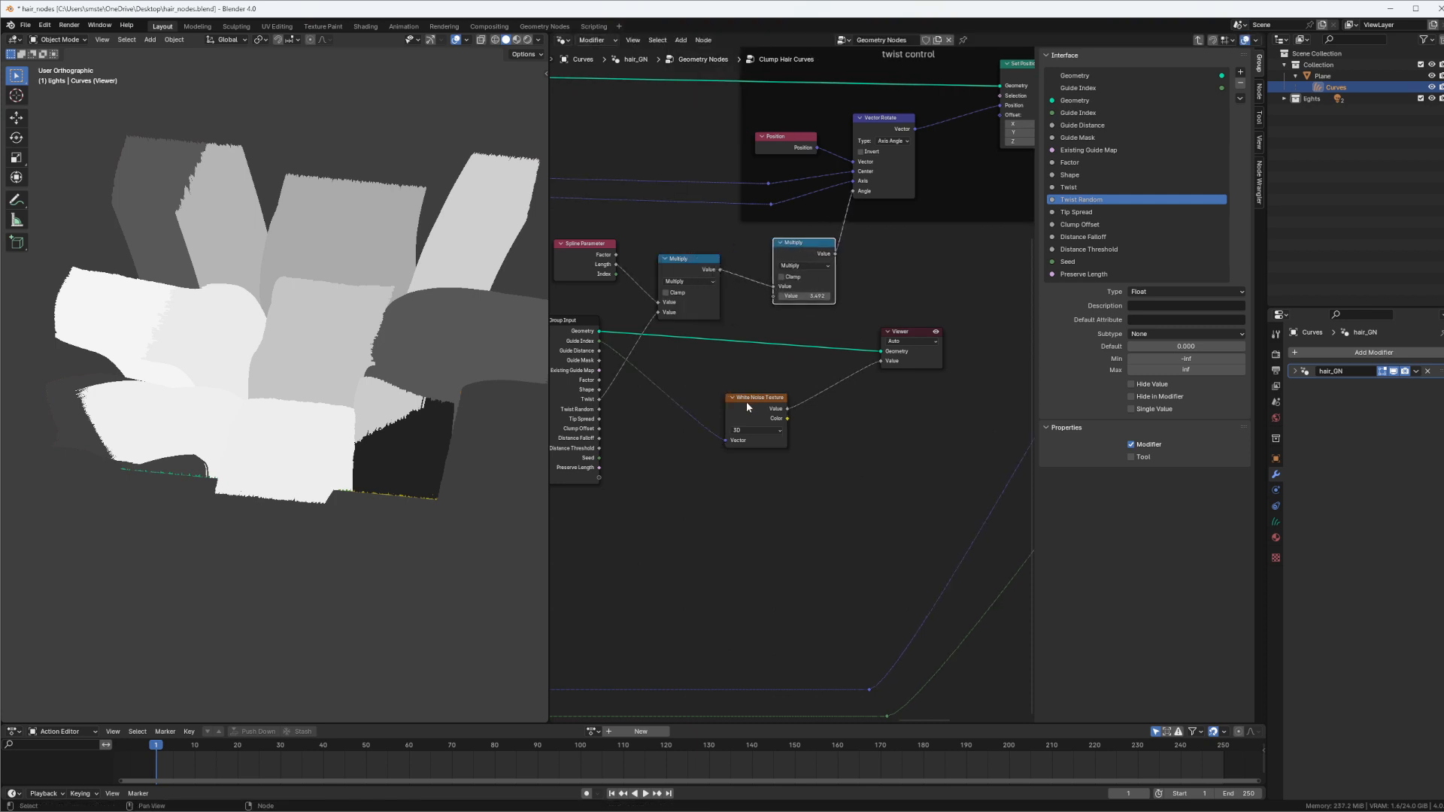
drag(746, 402, 772, 295)
Preview the noise values on the geometry from the twist control frame's Set Position node and inspect the clumps
middle_drag(956, 100, 790, 185)
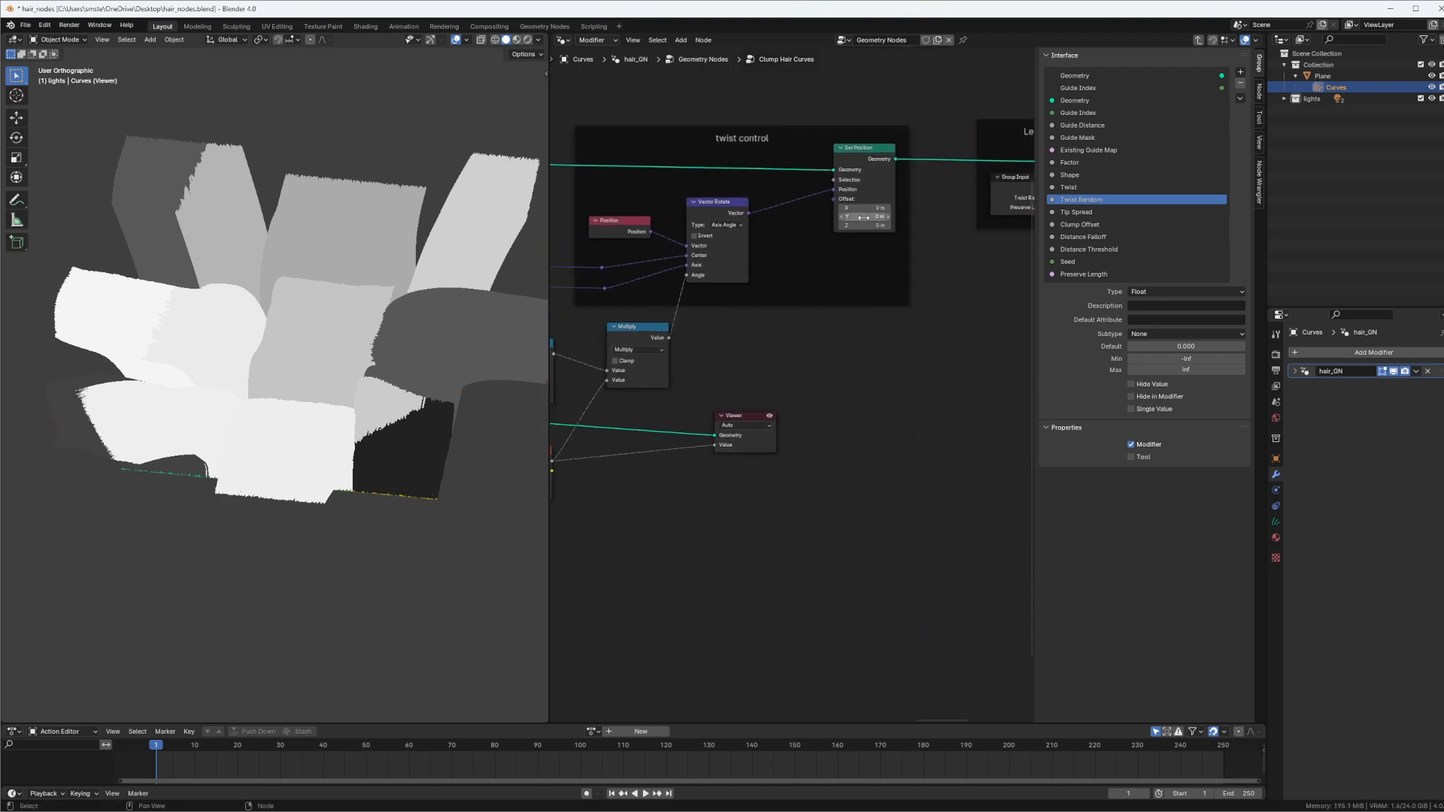
ctrl+shift+click(883, 168)
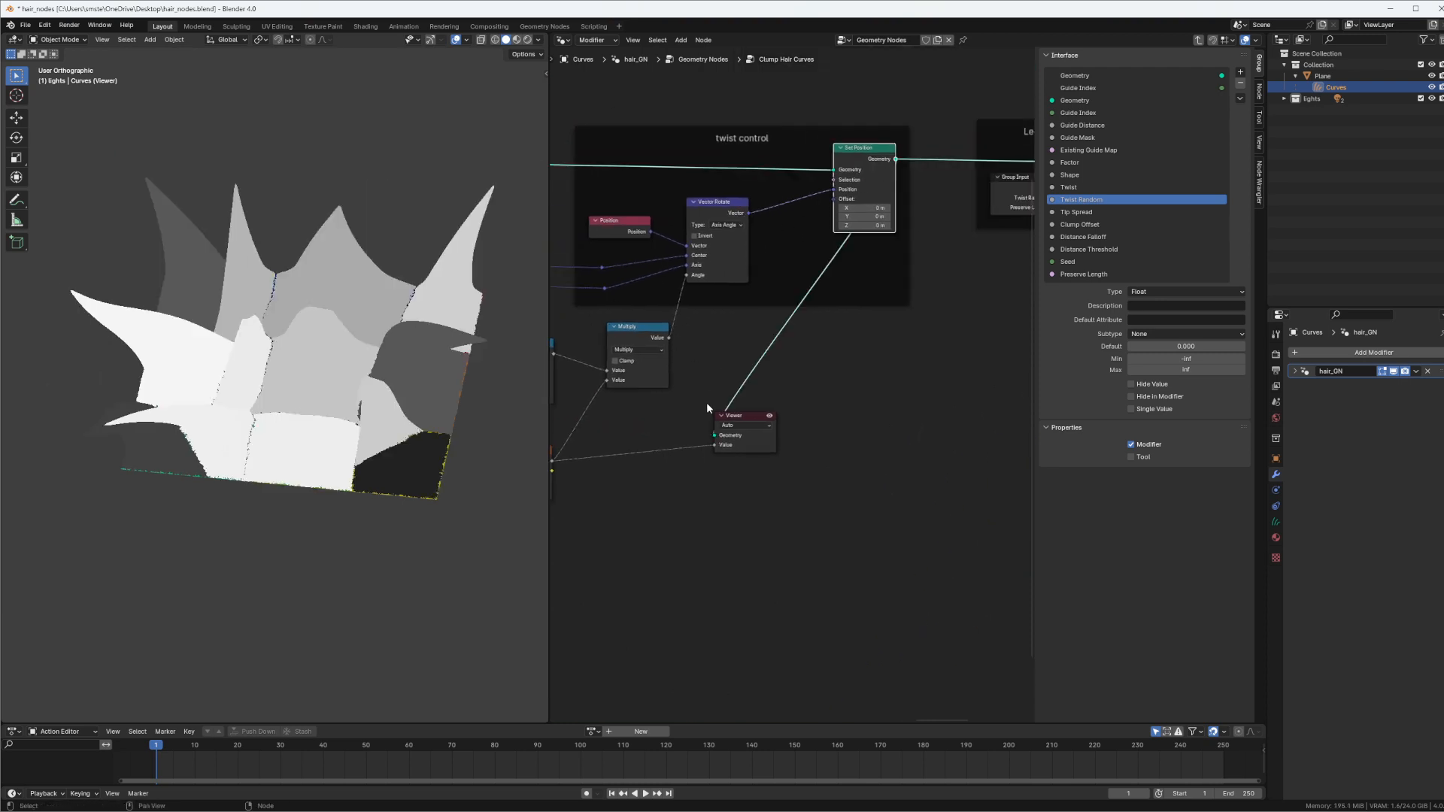
ctrl+right_drag(667, 446, 664, 539)
middle_drag(380, 368, 381, 438)
Exit the node group and set Twist to 6.040 on the Clump Hair Curves node
middle_drag(632, 354, 807, 309)
key(Tab)
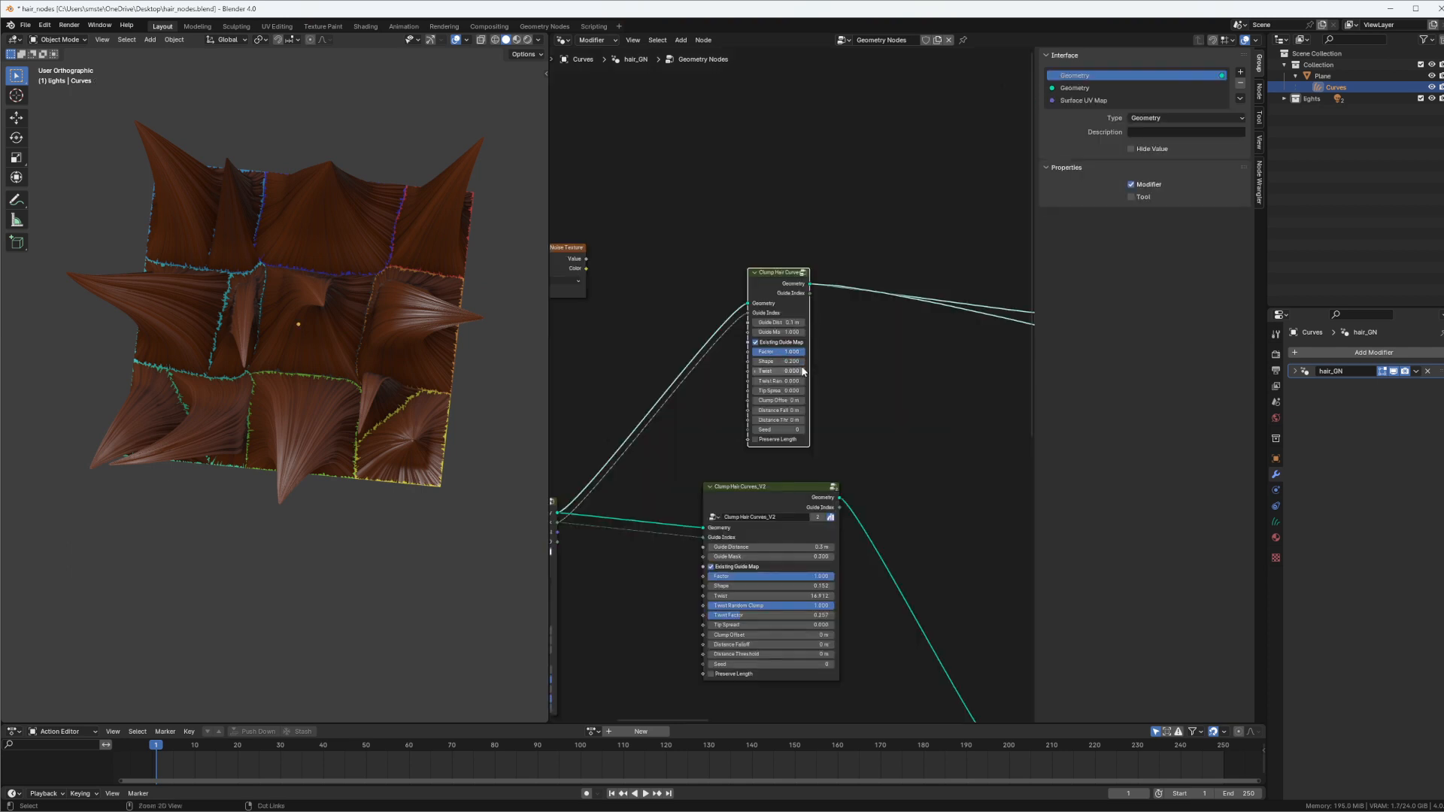
scroll(802, 370, up, 2)
drag(754, 364, 861, 366)
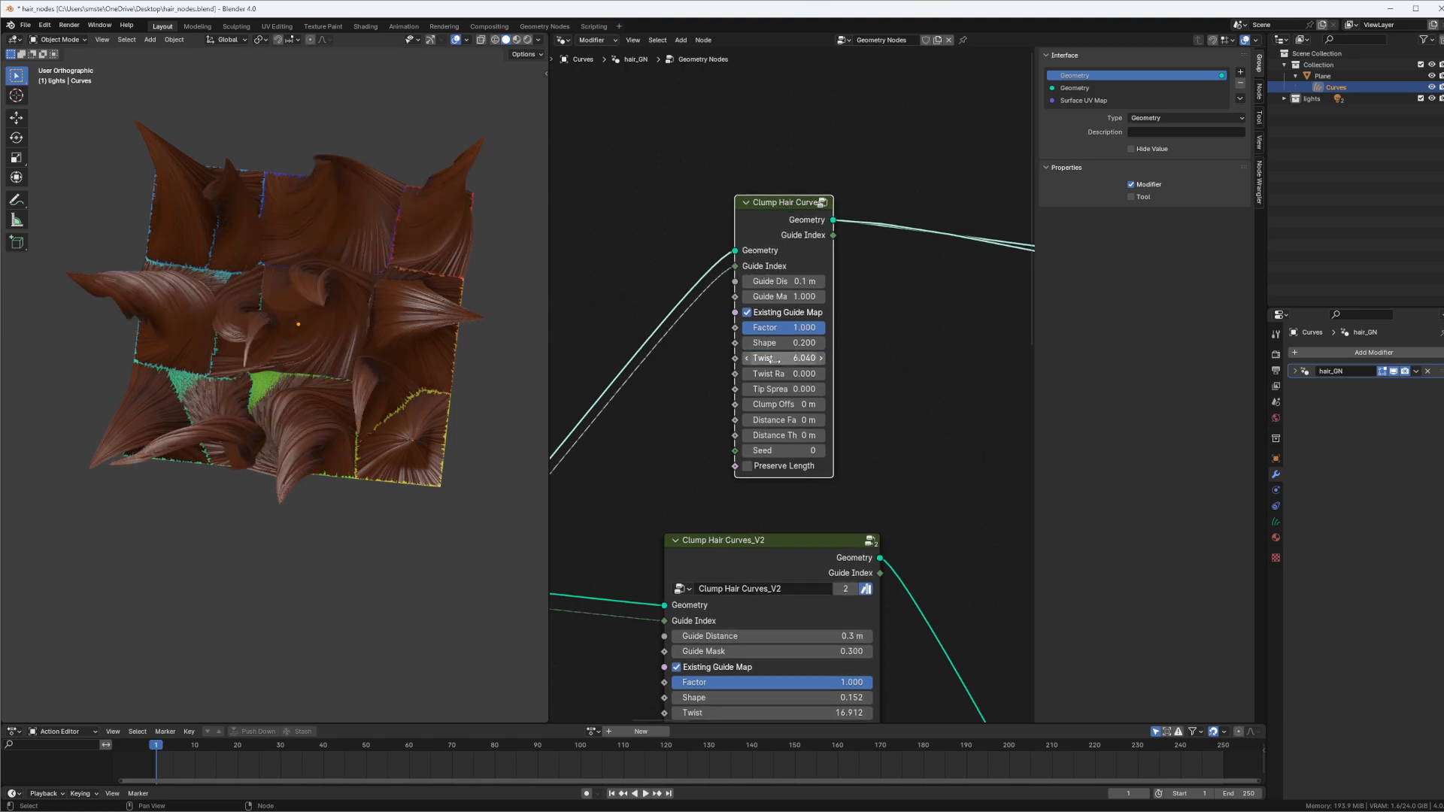
Reopen the Clump Hair Curves group and mute, then unmute, the second Multiply node to compare the twist with and without noise
key(Tab)
middle_drag(788, 301, 832, 278)
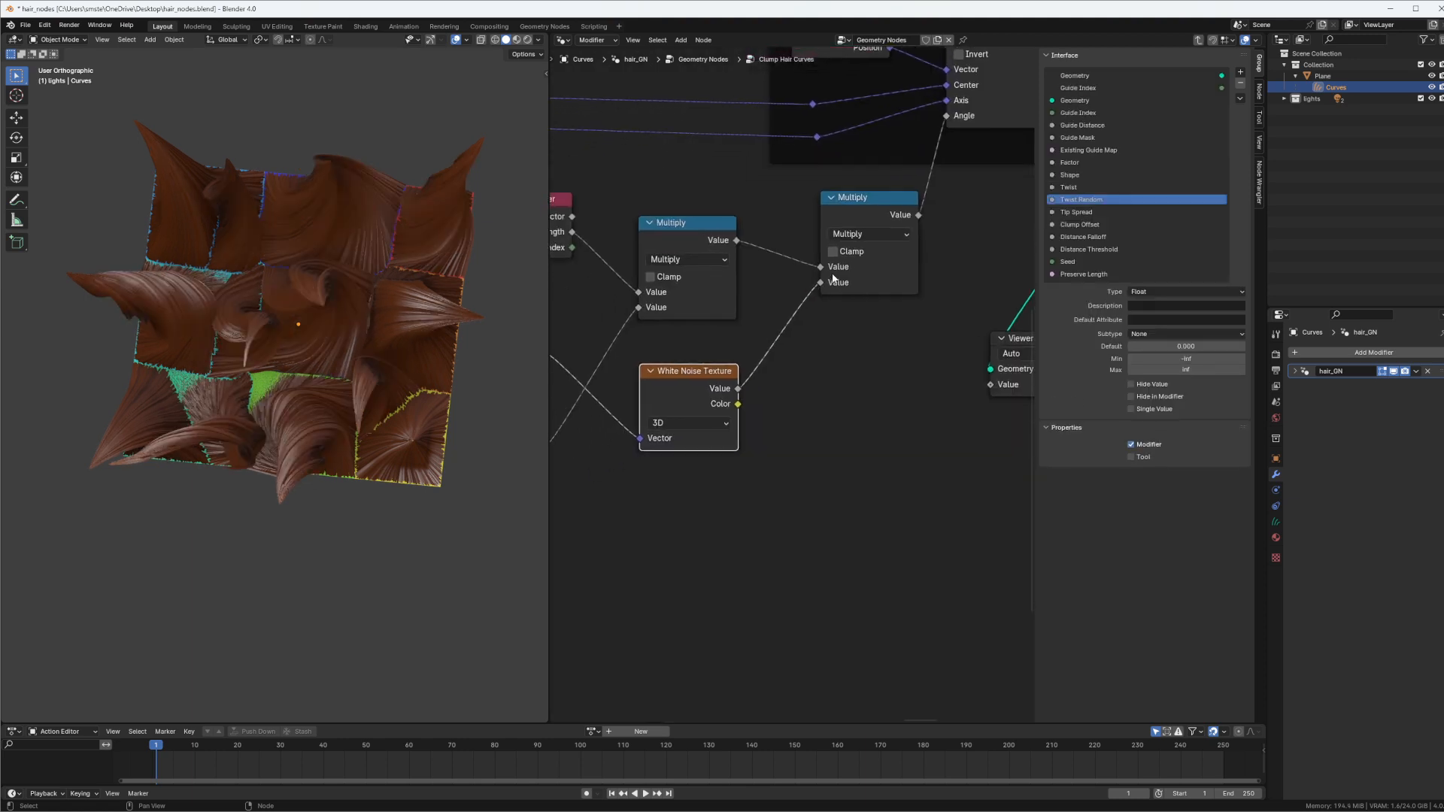
scroll(825, 280, down, 1)
click(854, 219)
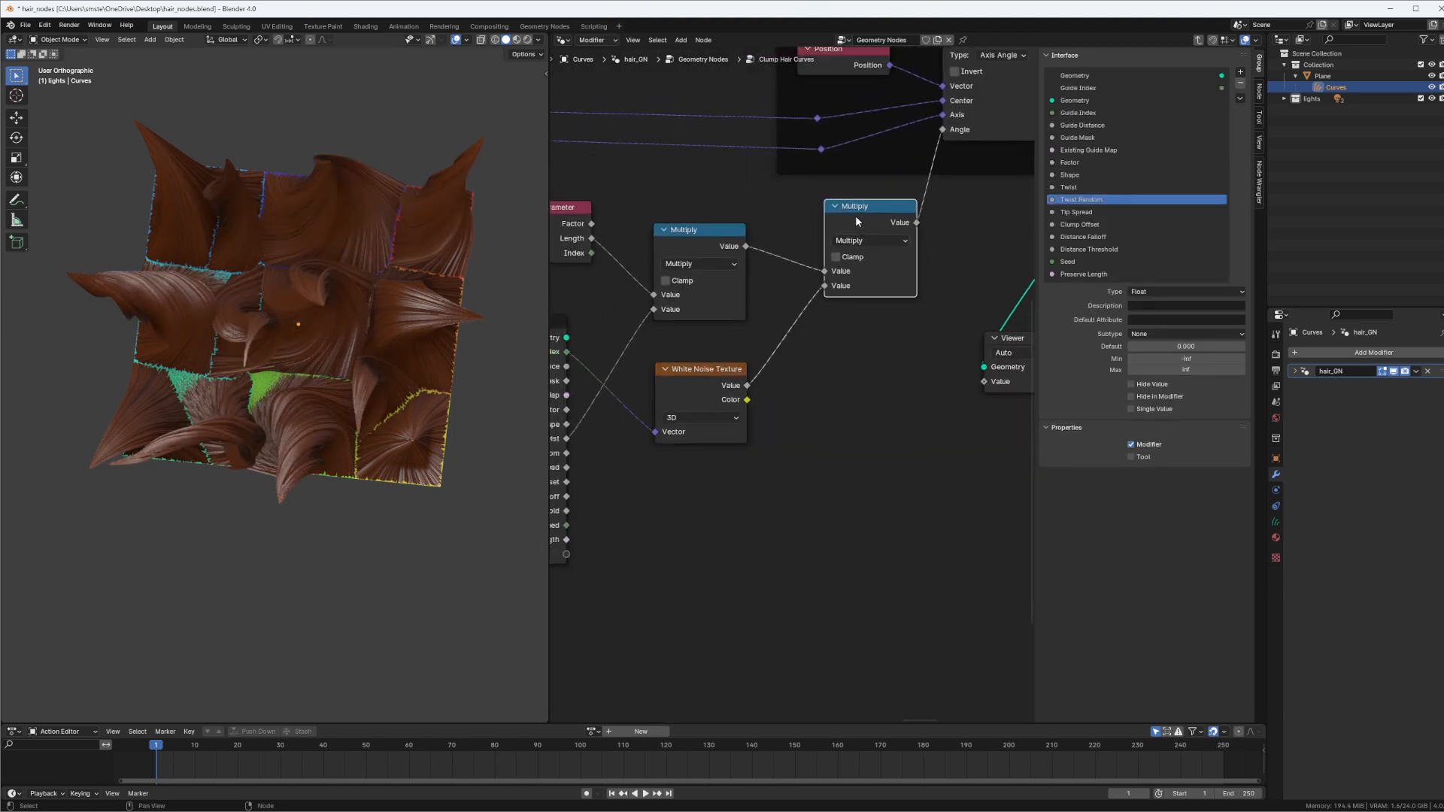
key(m)
middle_drag(421, 294, 462, 286)
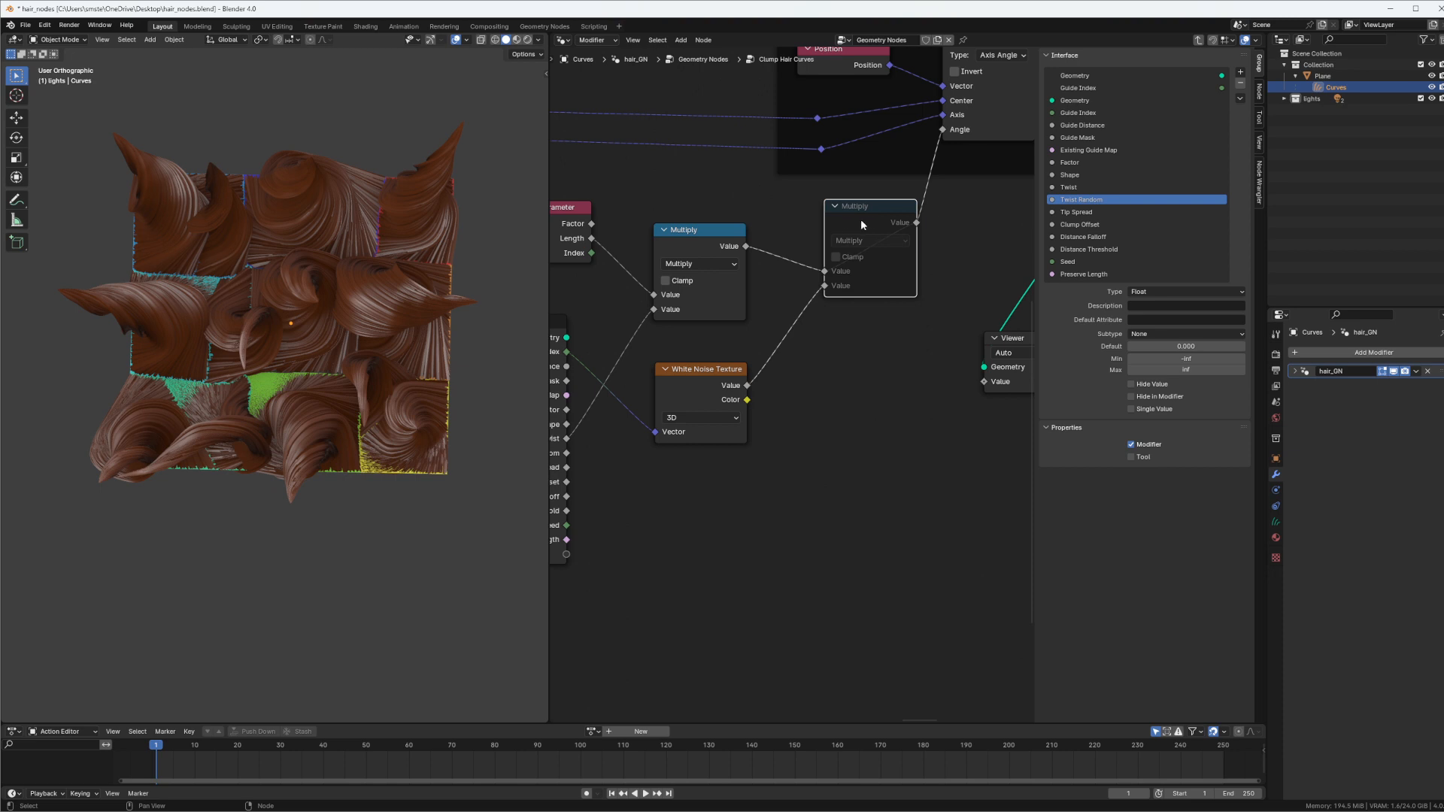
key(m)
middle_drag(359, 310, 331, 267)
middle_drag(118, 207, 83, 255)
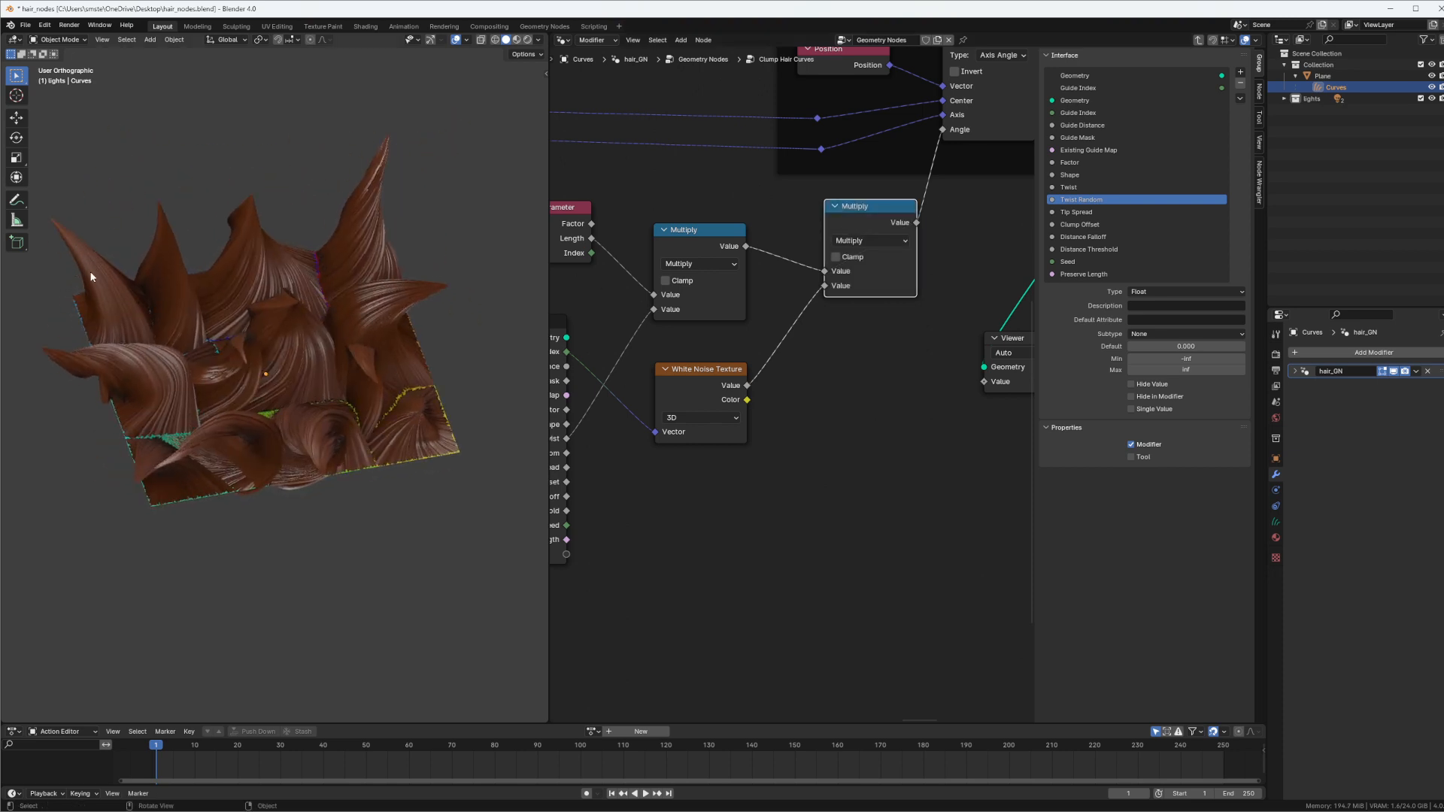
key(t)
Move the Group Input and White Noise Texture nodes away from the second Multiply node to make room between them
middle_drag(692, 365, 720, 305)
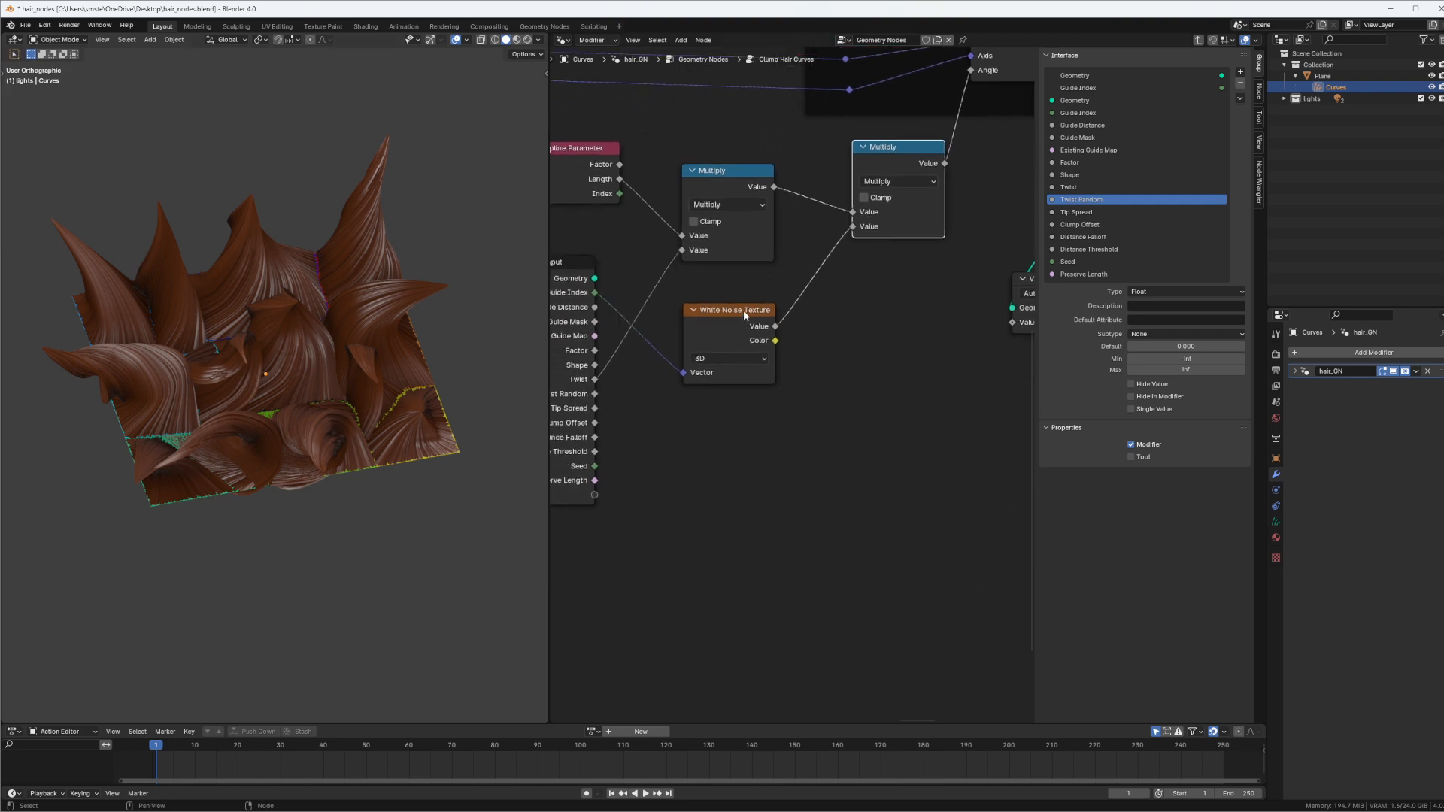
drag(738, 315, 730, 301)
middle_drag(725, 296, 839, 300)
drag(657, 270, 604, 279)
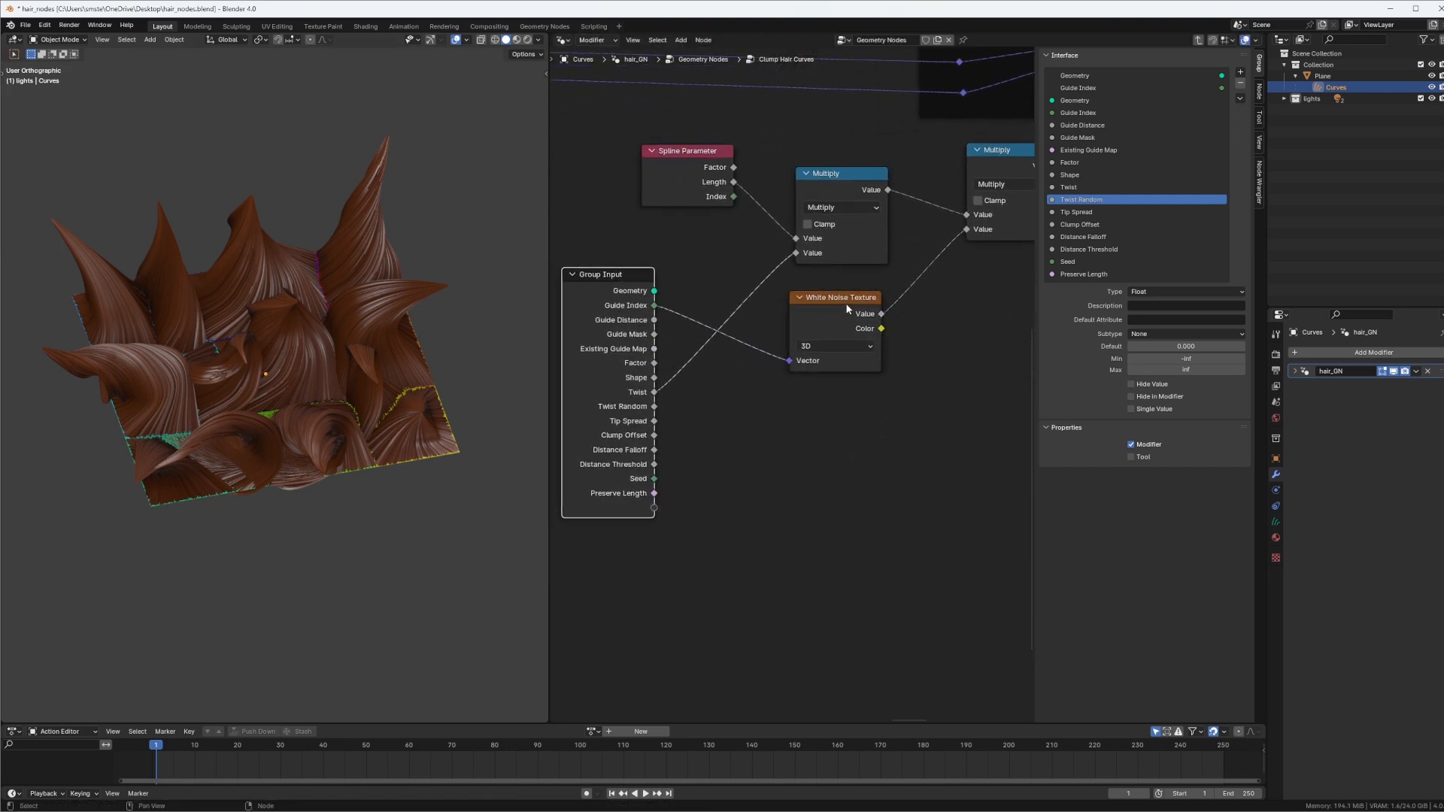
drag(828, 298, 798, 298)
middle_drag(894, 308, 826, 309)
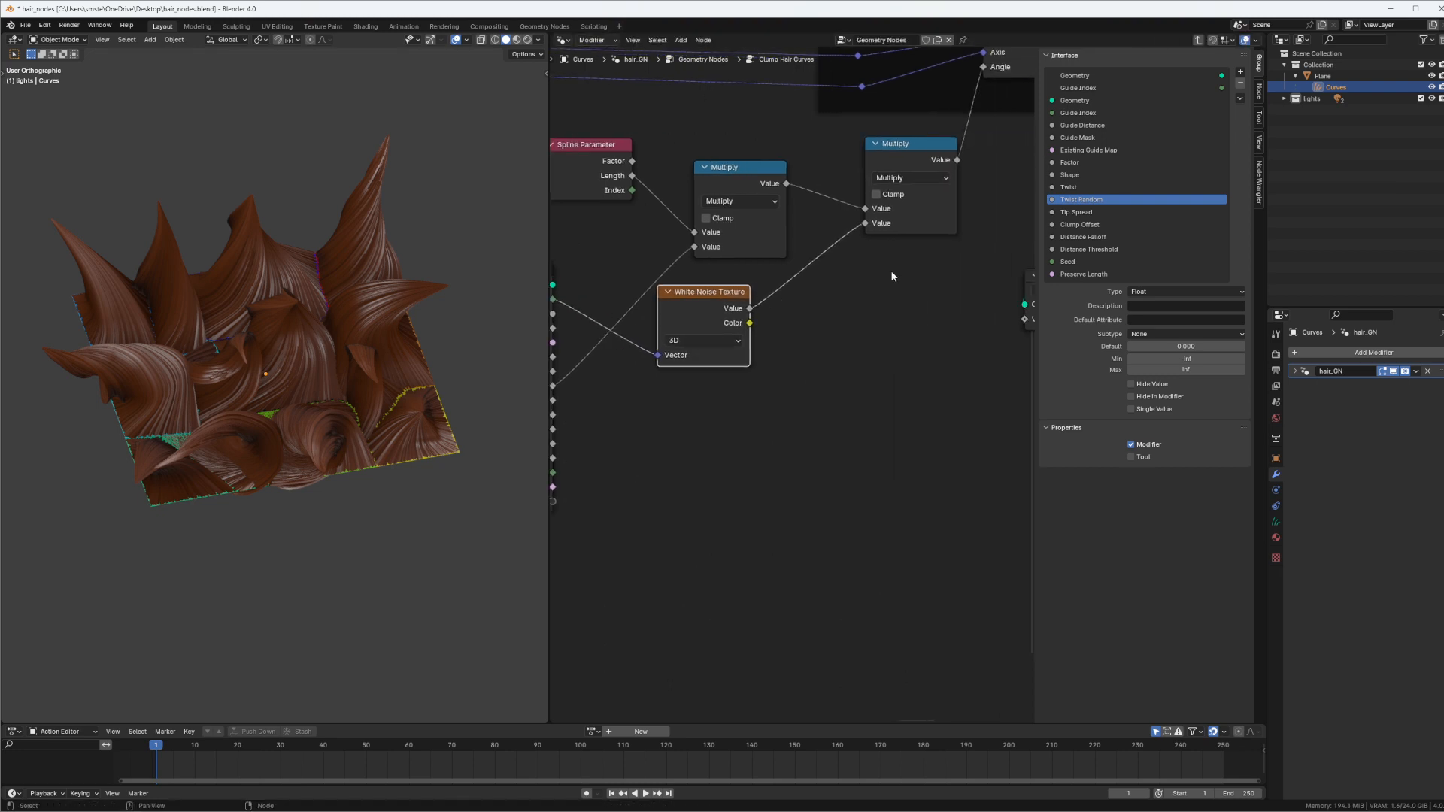
middle_drag(891, 272, 860, 291)
drag(905, 235, 918, 236)
click(687, 336)
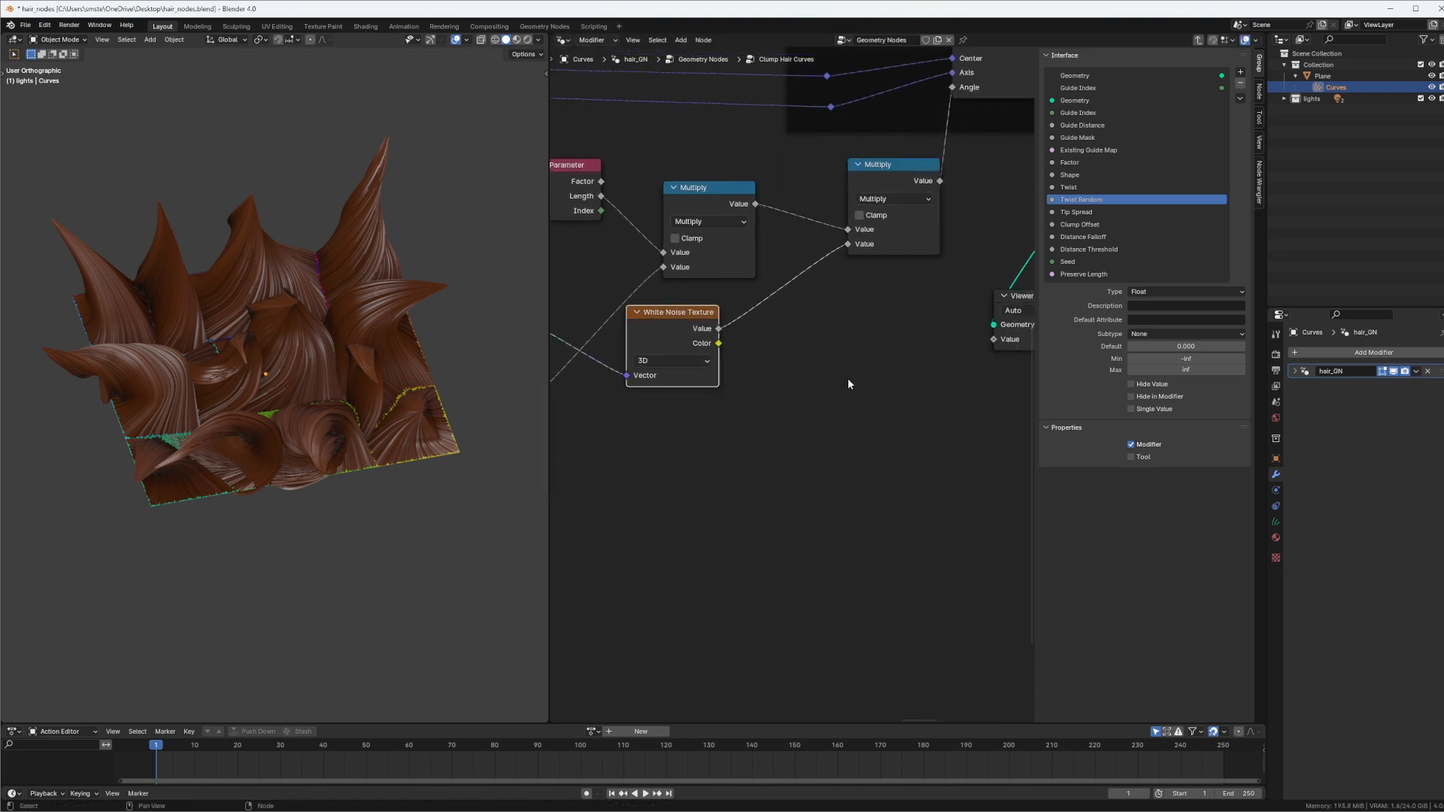
Add a Mix node, connect the White Noise Value to its B input, and set A to 1
click(847, 377)
key(shift+a)
text(mix)
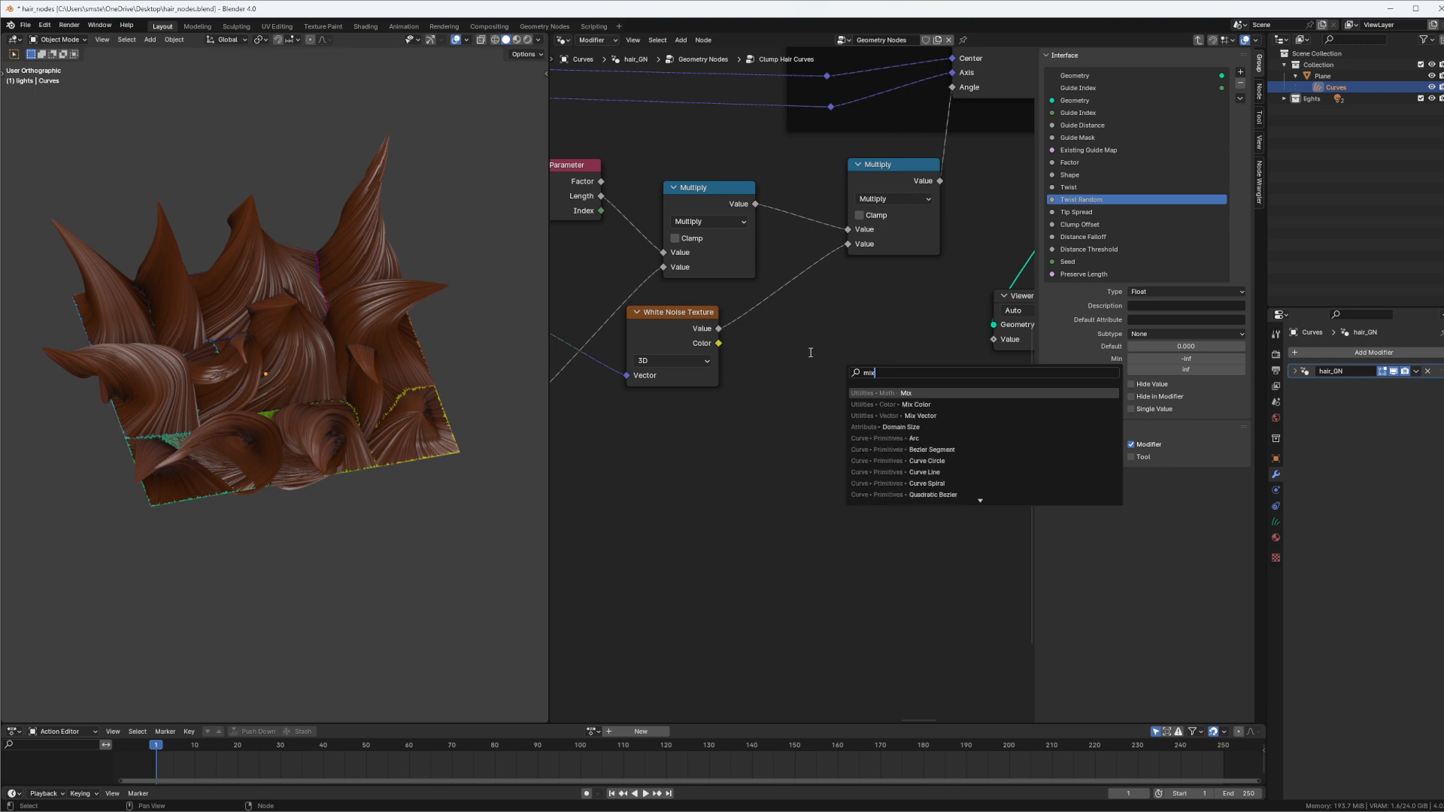
key(Return)
click(817, 316)
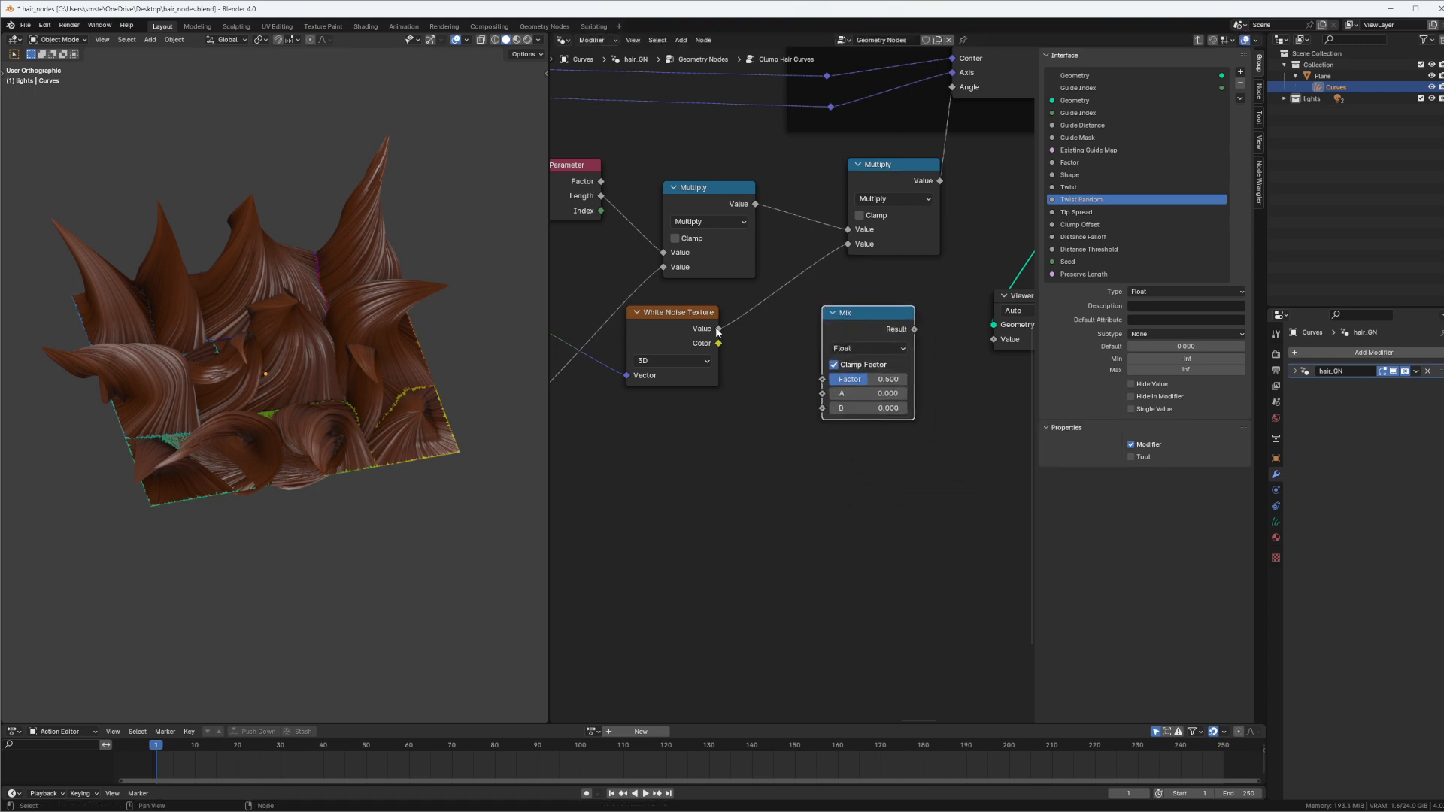
drag(719, 332, 823, 409)
click(876, 392)
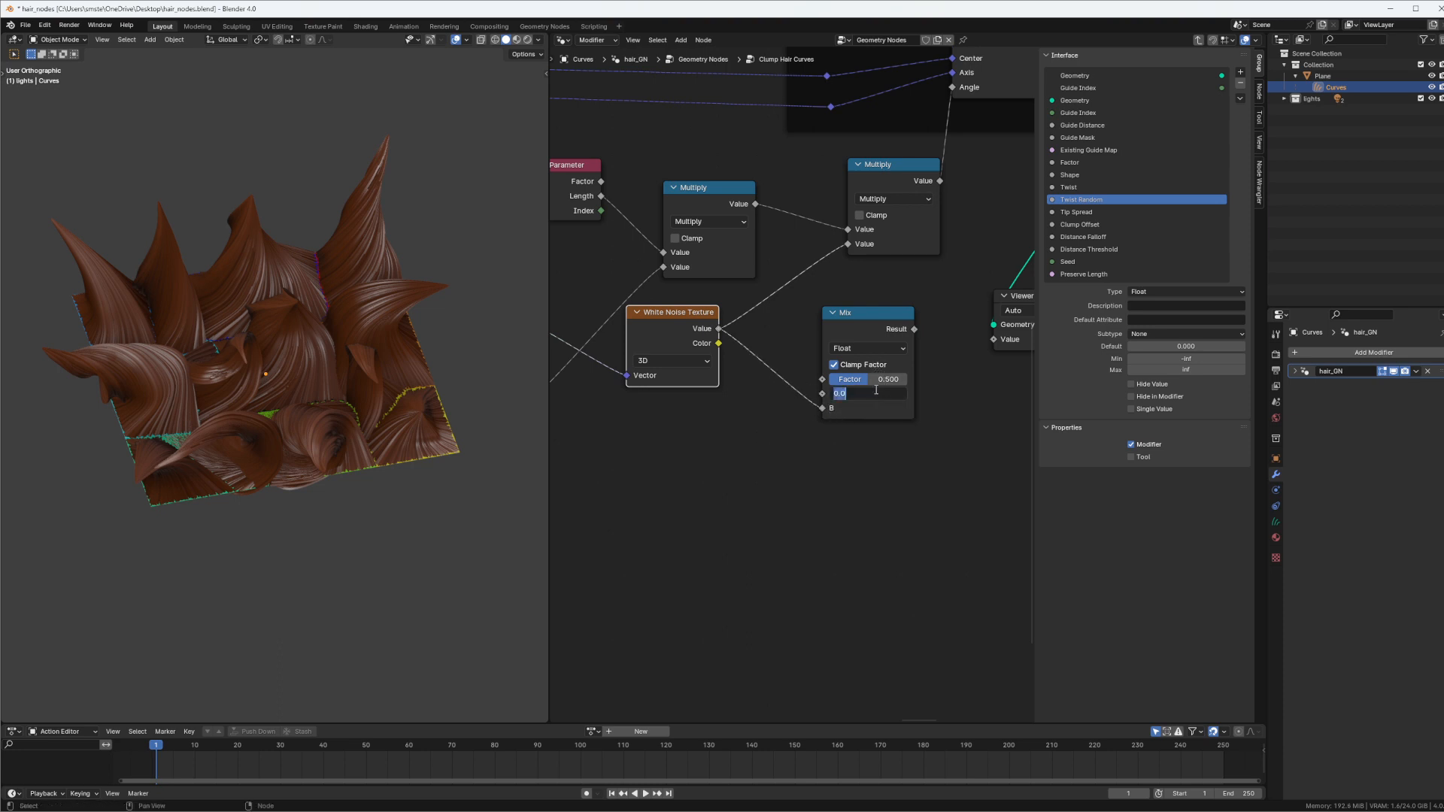
text(1)
key(Return)
Connect the Mix Result to the second Multiply's lower value and Twist Random to the Mix Factor, tidying the nodes
drag(868, 320, 904, 269)
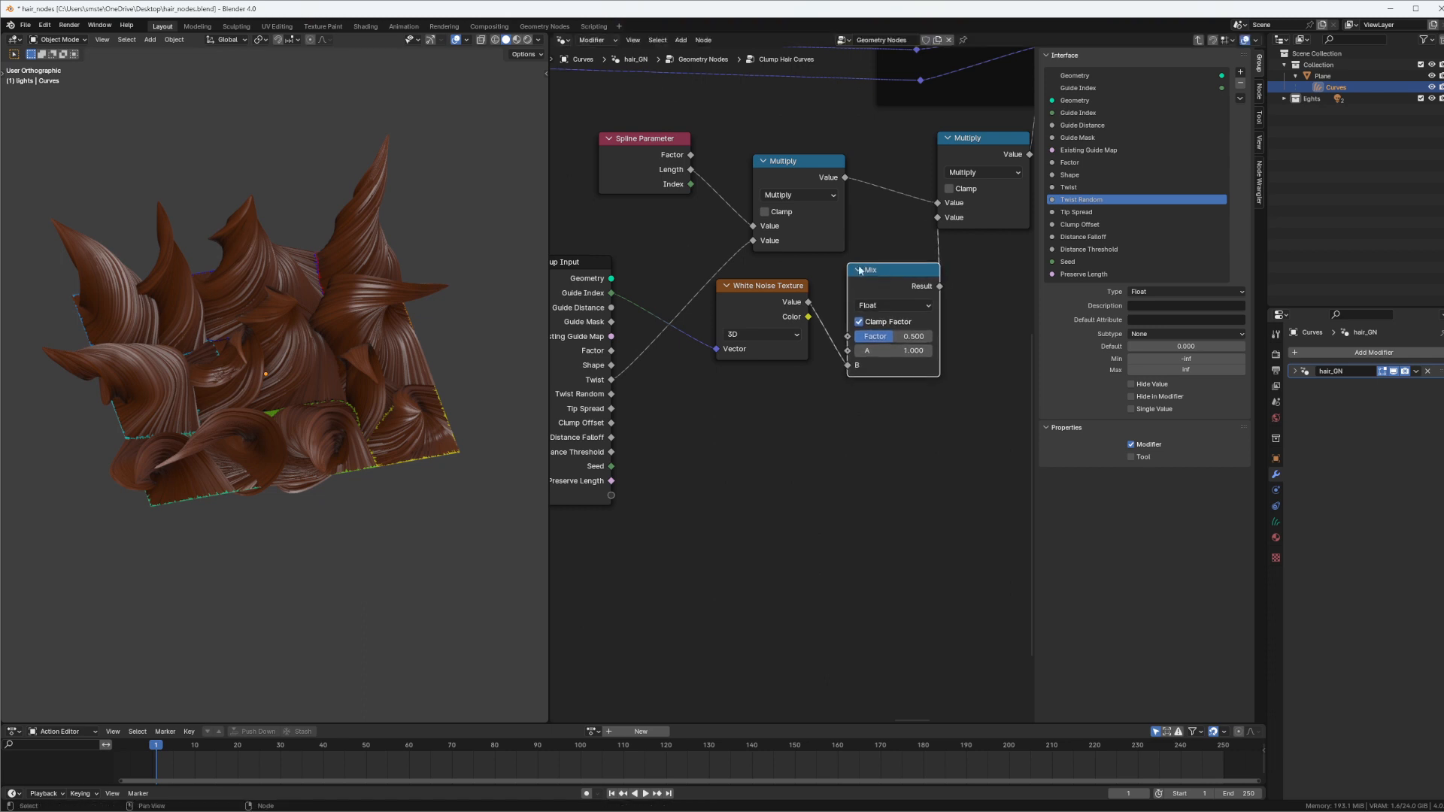
middle_drag(887, 340, 974, 315)
drag(975, 316, 1042, 307)
drag(936, 312, 699, 370)
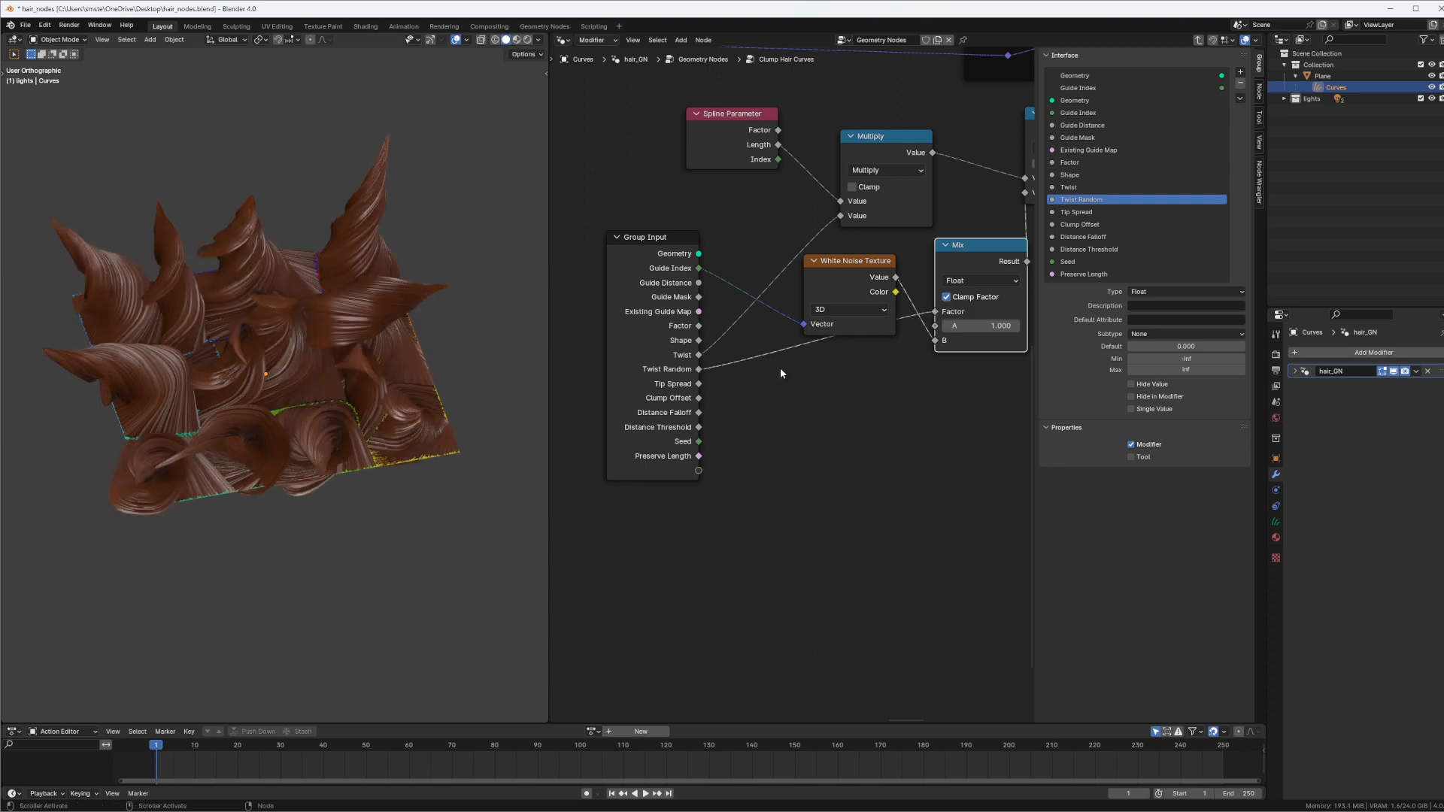
middle_drag(983, 228, 946, 263)
drag(919, 302, 911, 354)
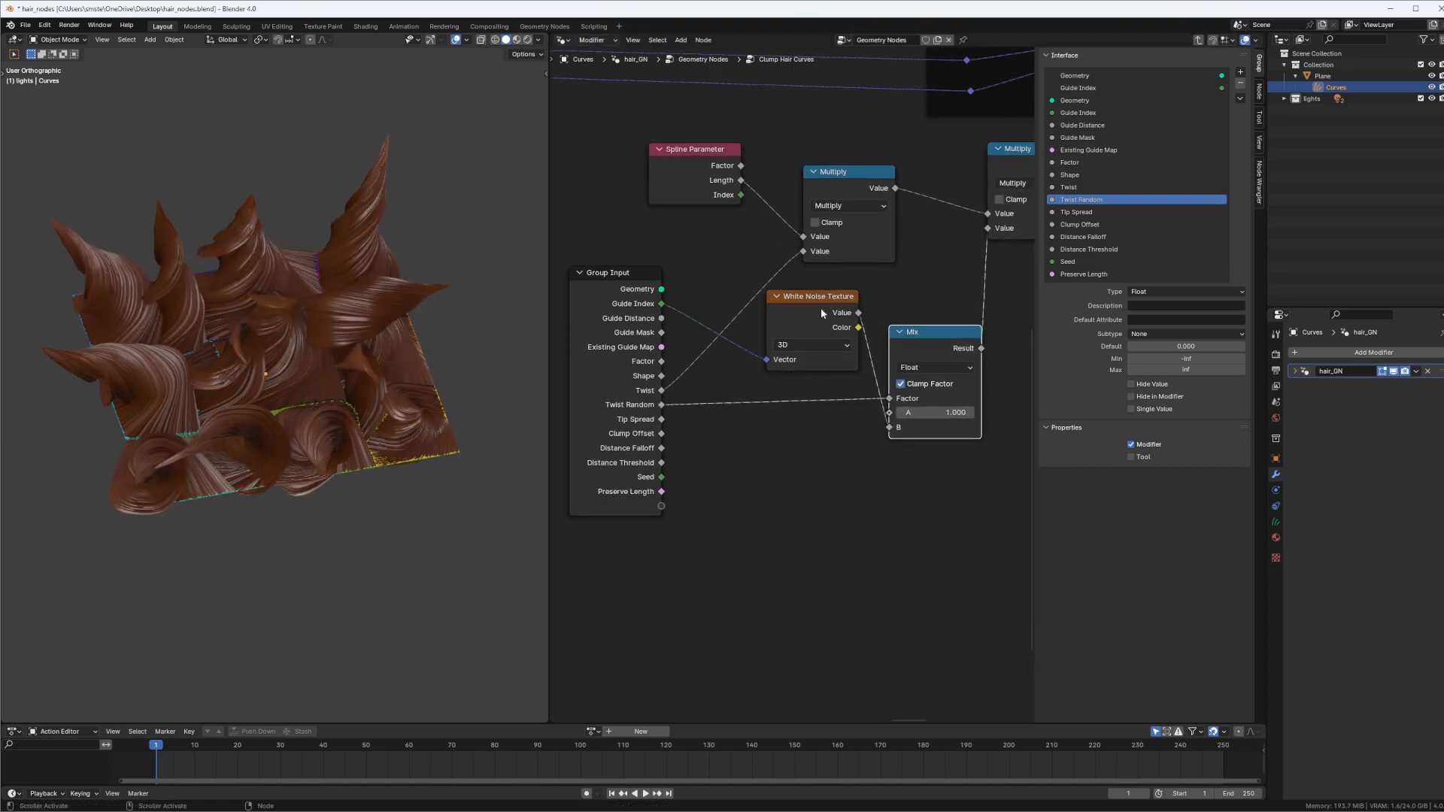
drag(822, 304, 825, 302)
drag(929, 337, 927, 334)
Move the Group Input, Spline Parameter, both Multiply, White Noise Texture and Mix nodes into the twist control frame
scroll(921, 271, down, 6)
middle_drag(920, 271, 674, 300)
middle_drag(851, 268, 952, 258)
scroll(916, 292, down, 3)
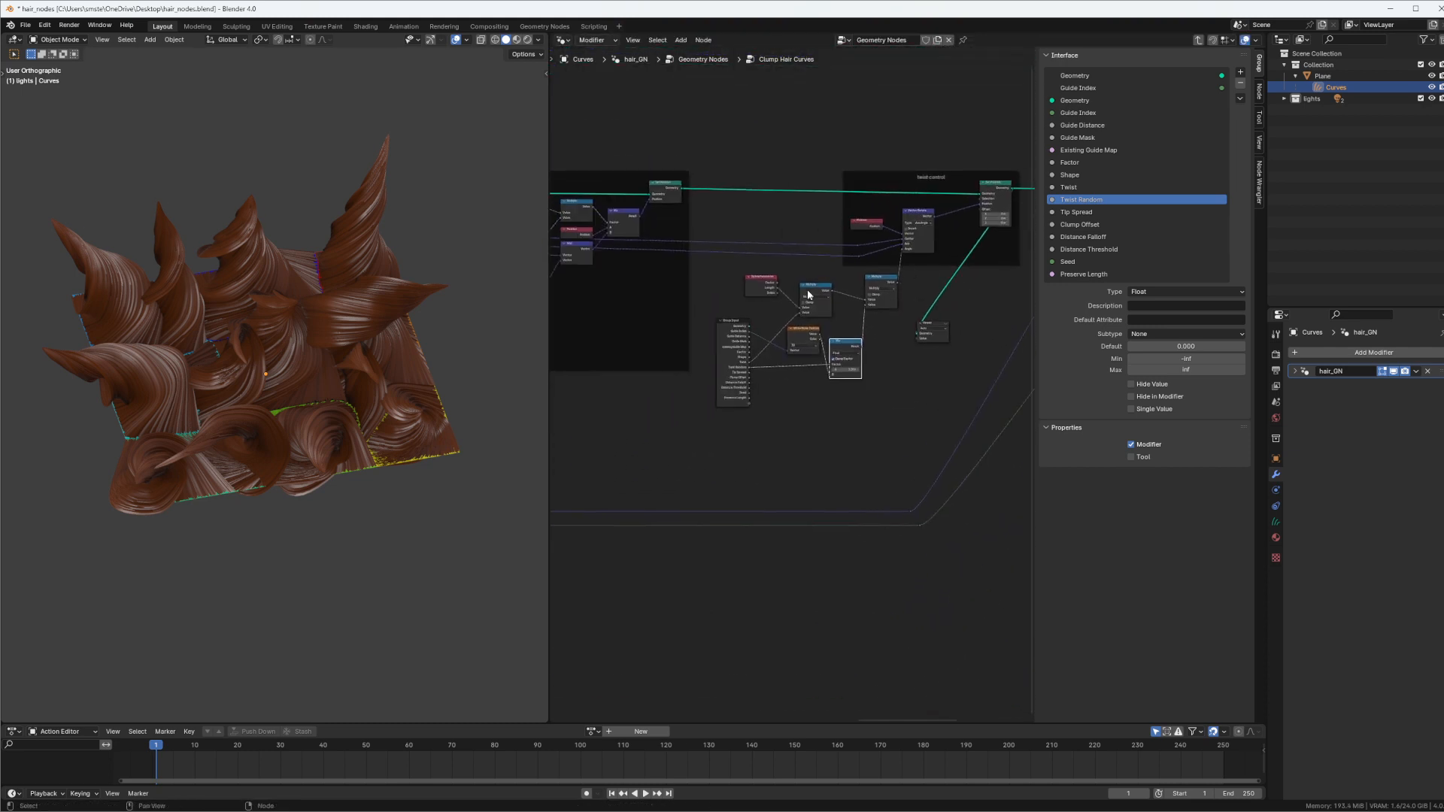
drag(713, 411, 886, 290)
key(g)
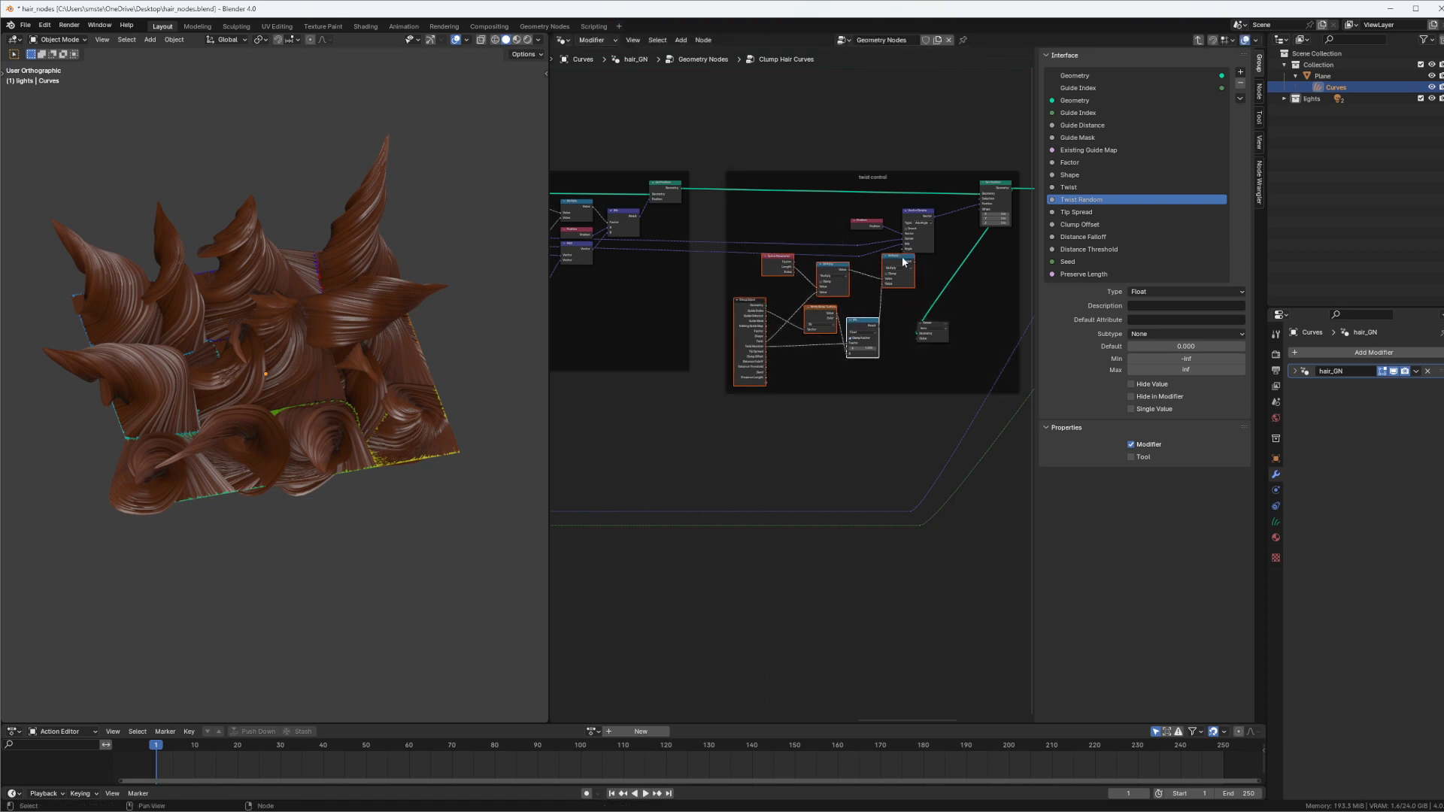
click(872, 269)
scroll(872, 269, up, 3)
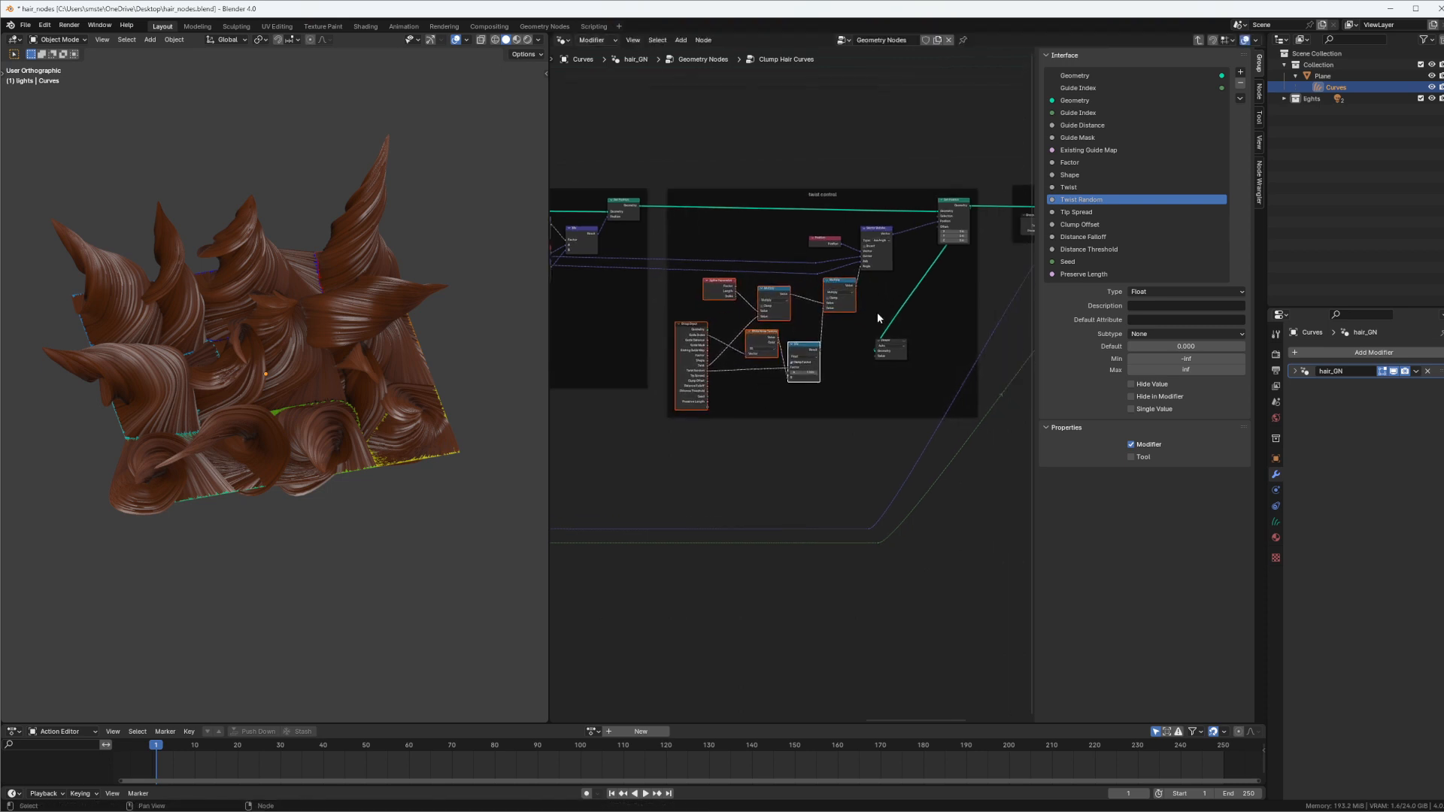
click(851, 293)
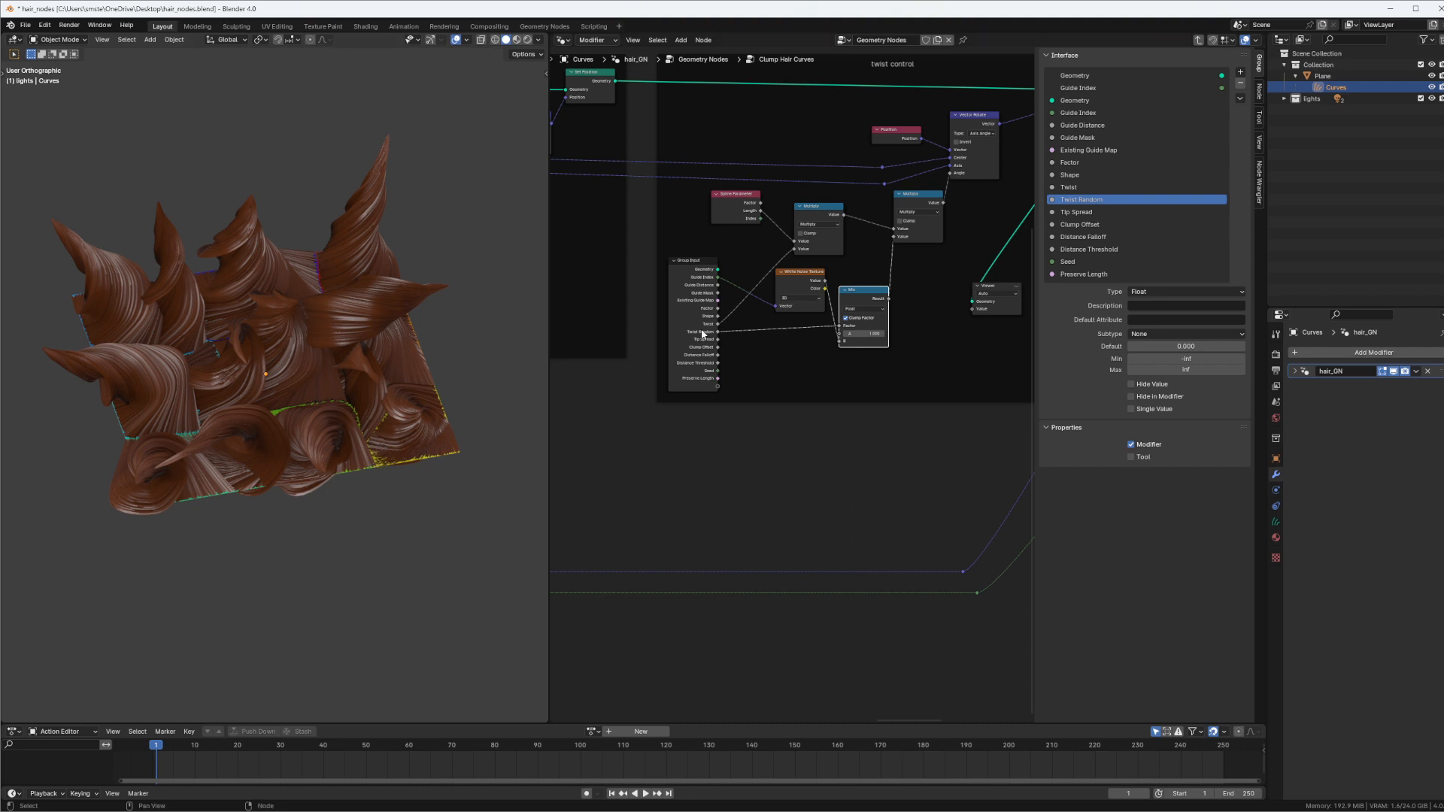
scroll(790, 376, up, 2)
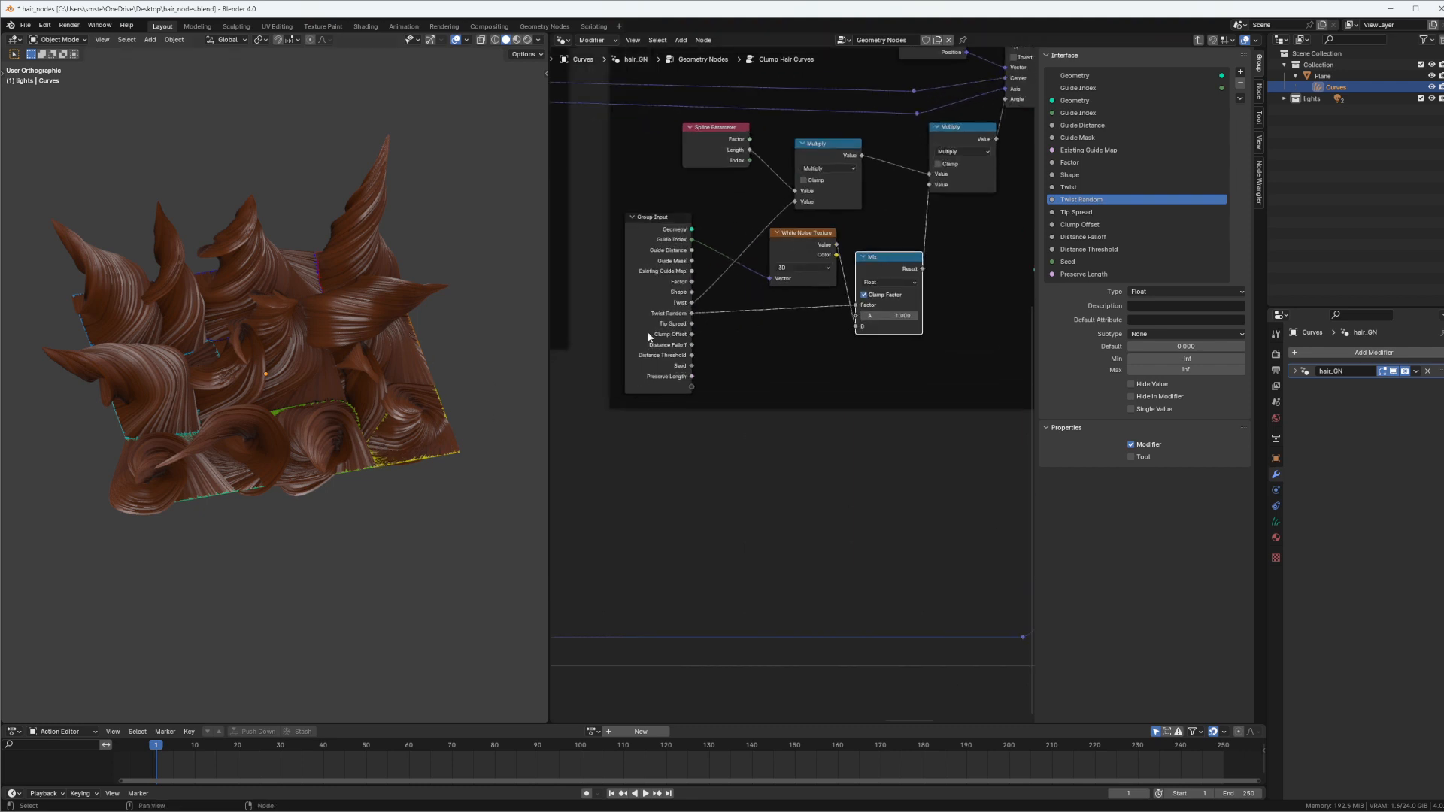
Add a group input named Twist Factor directly after Twist Random
middle_drag(391, 459, 378, 403)
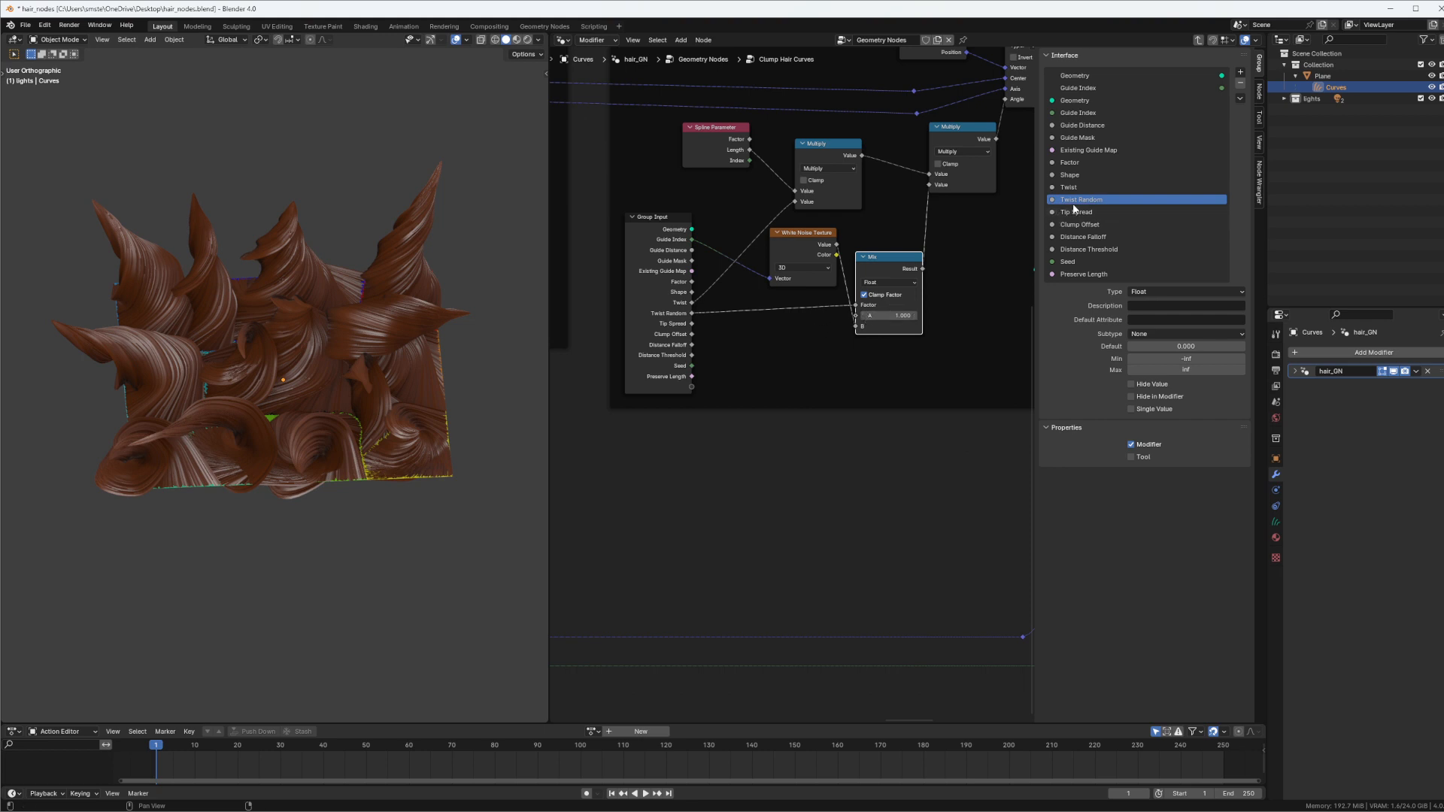
click(1240, 73)
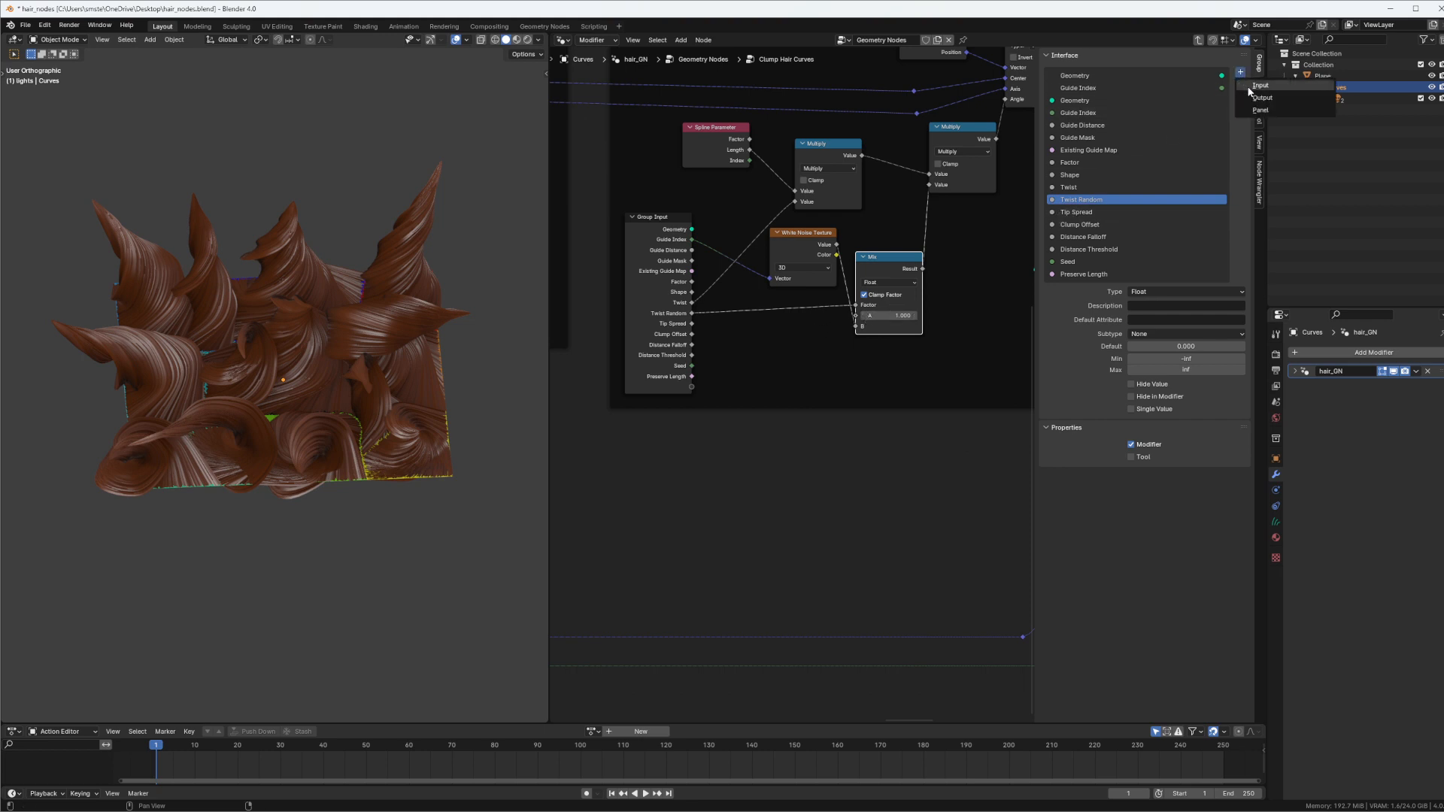
click(1263, 86)
double_click(1088, 214)
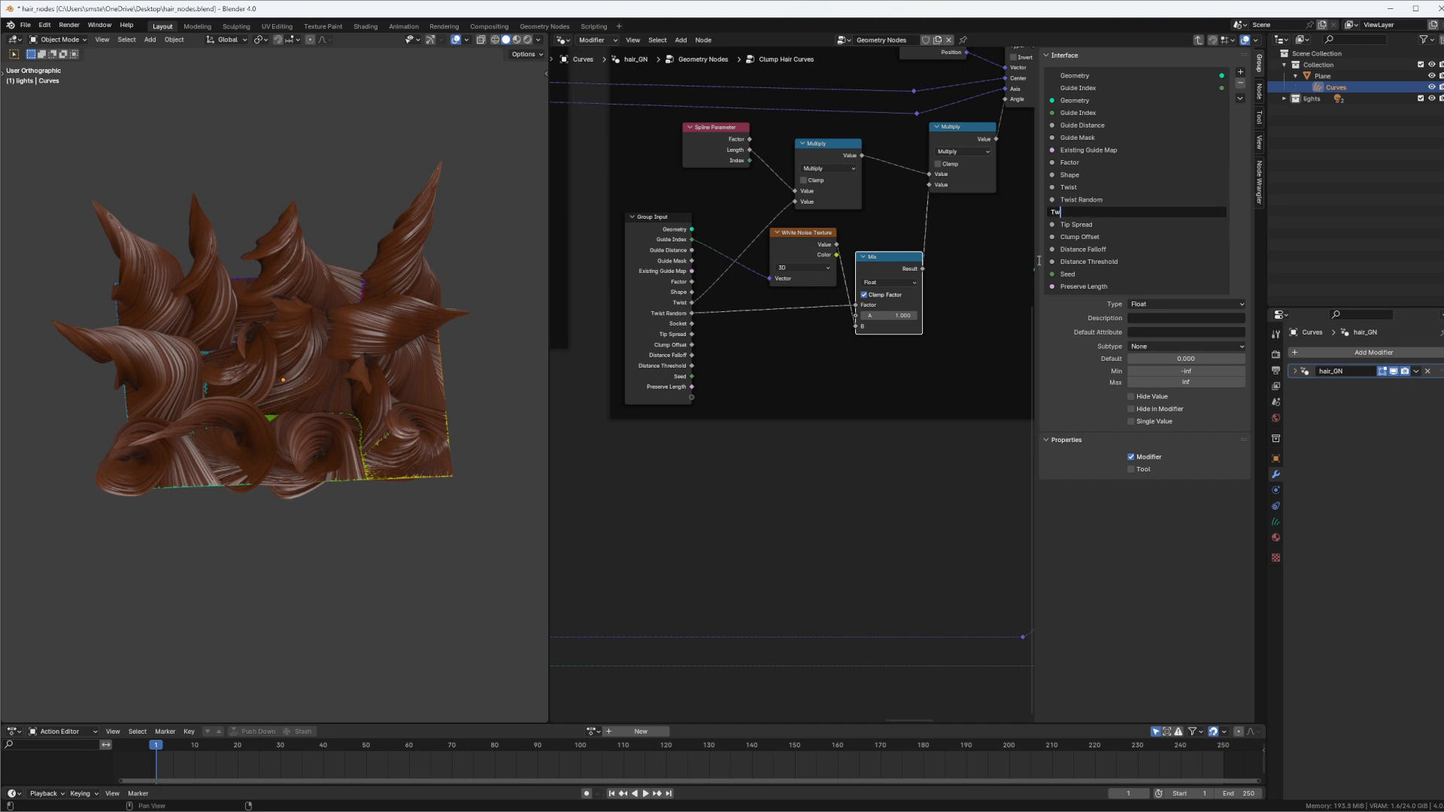
text(Factor)
key(Return)
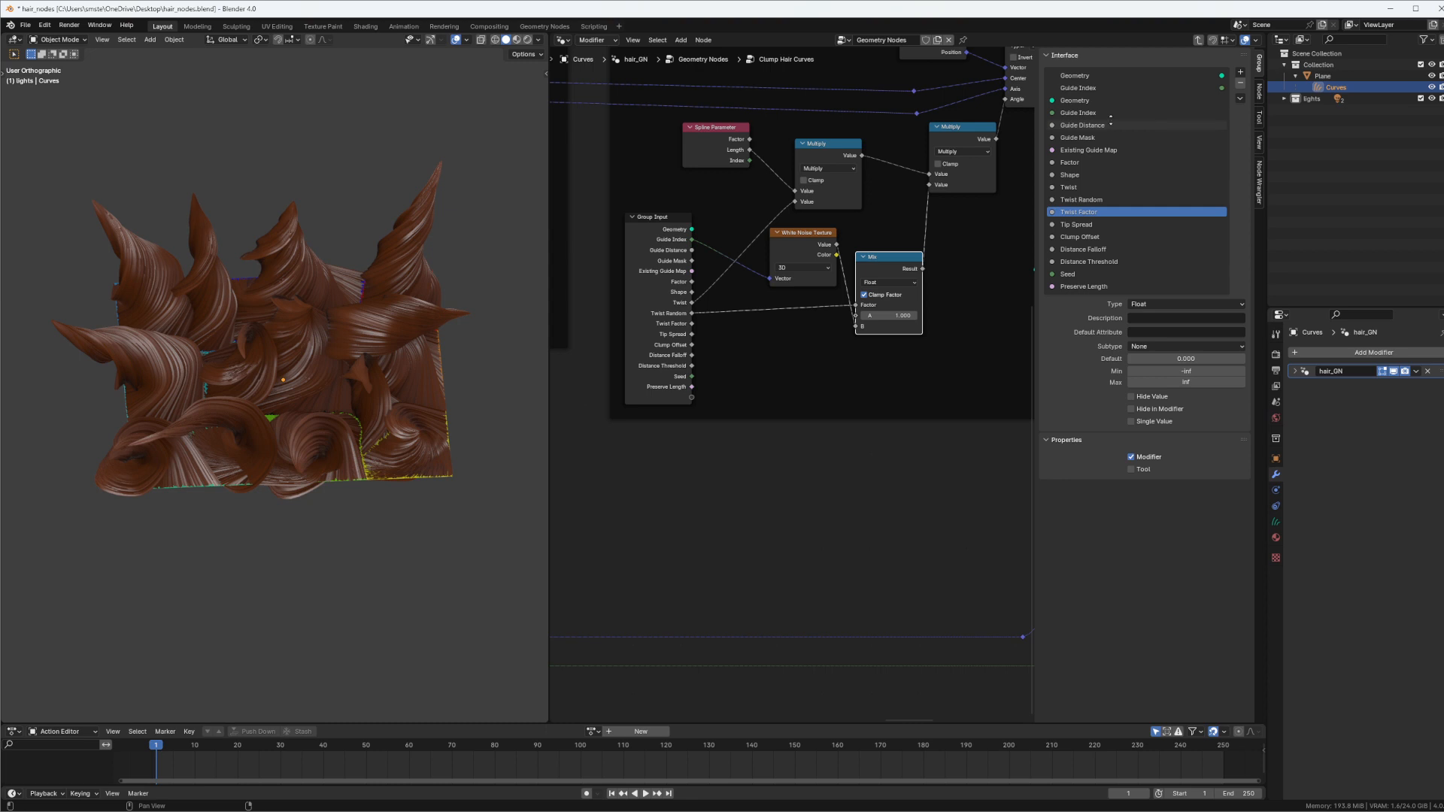
Move the Viewer node further from Vector Rotate to clear space in the twist control frame
middle_drag(816, 303, 854, 289)
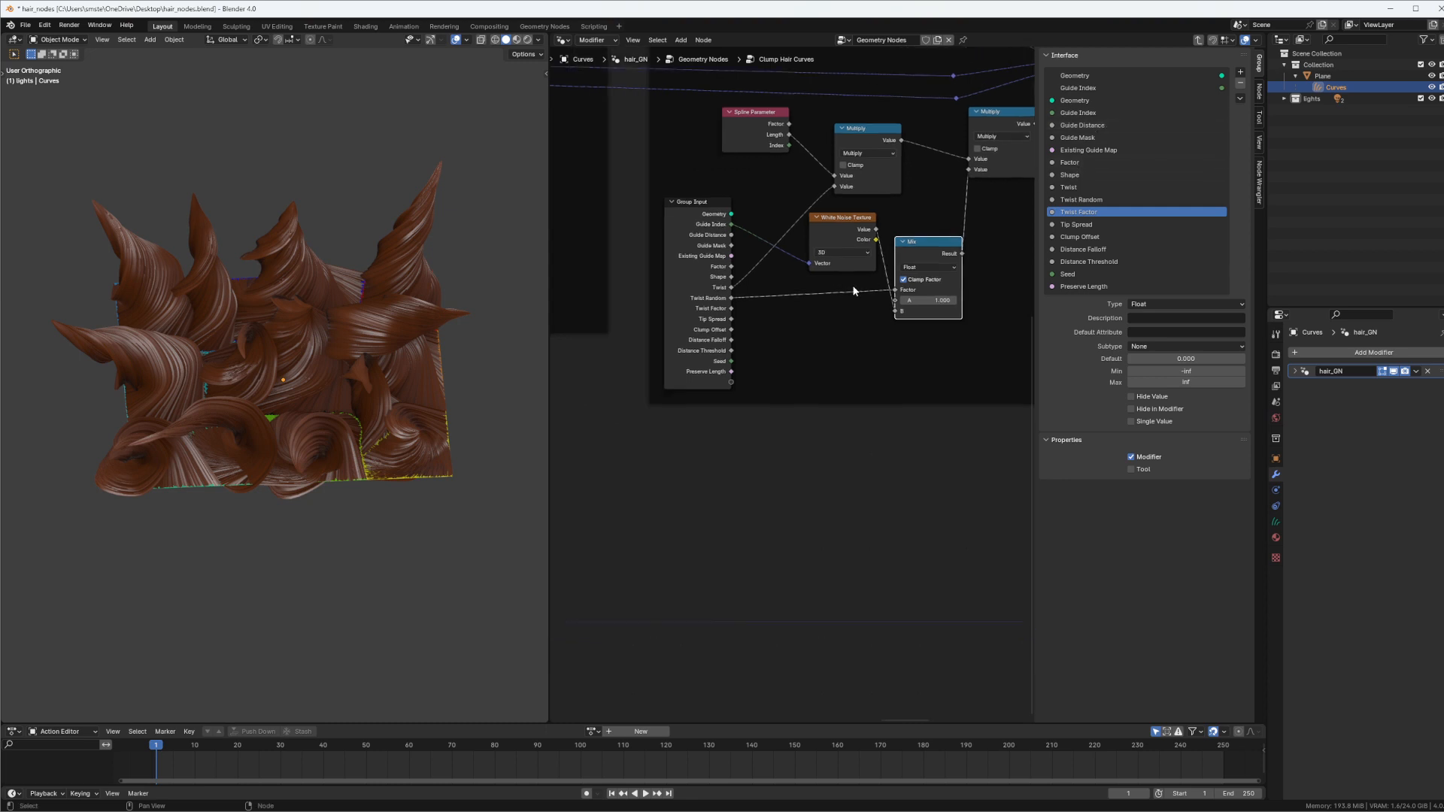
scroll(841, 289, down, 1)
scroll(968, 323, up, 1)
middle_drag(983, 214, 864, 230)
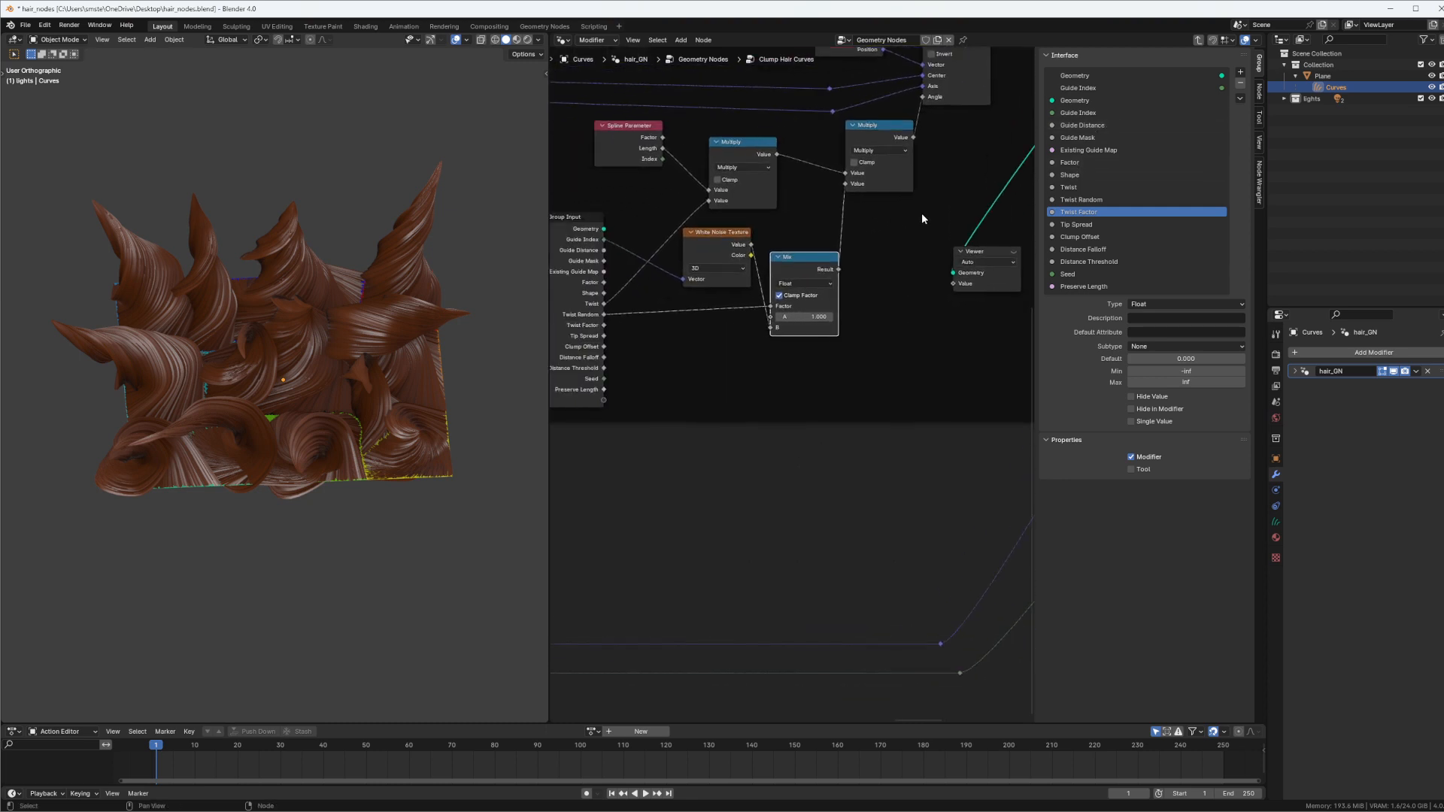
middle_drag(951, 179, 787, 294)
drag(672, 124, 797, 156)
drag(790, 130, 838, 133)
drag(845, 364, 988, 279)
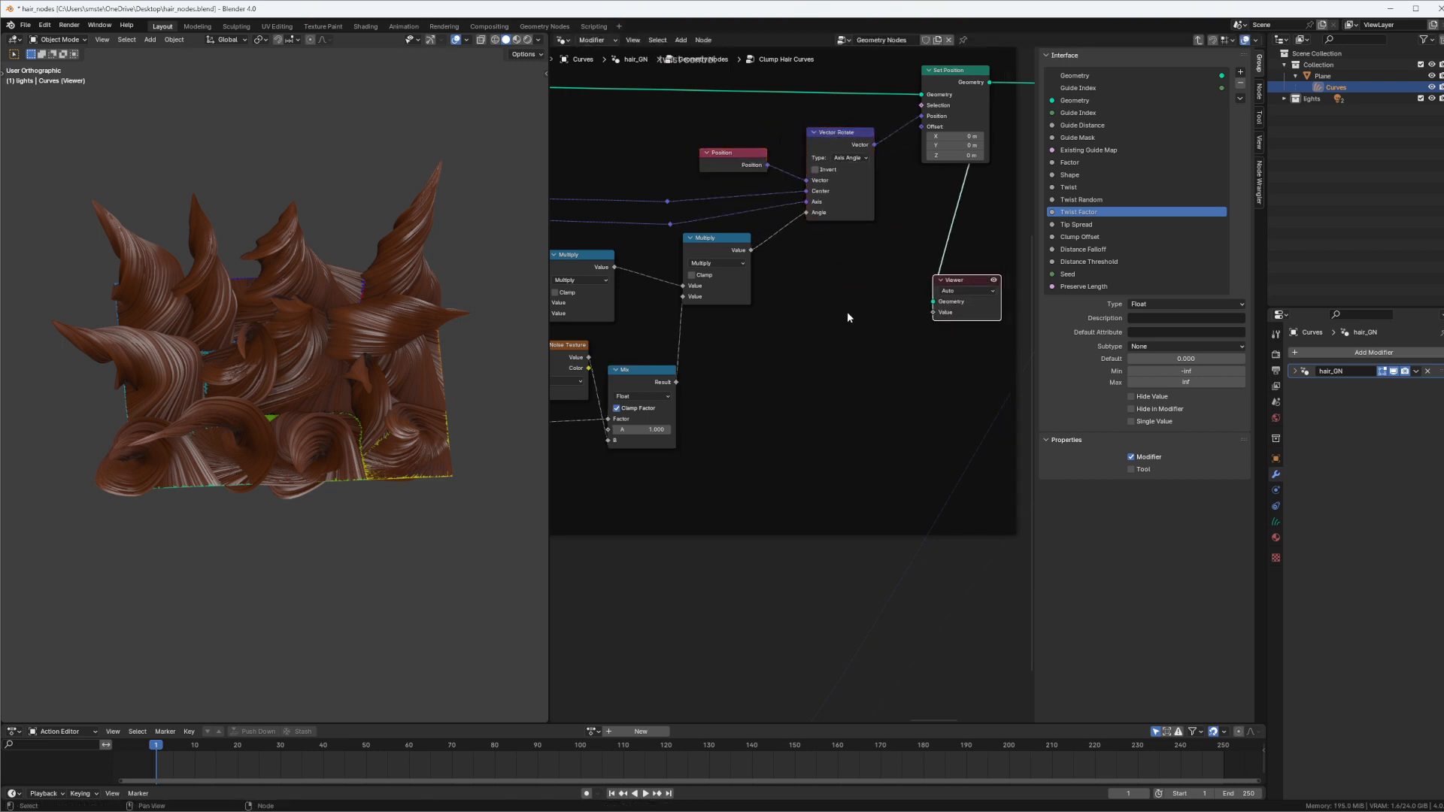
Duplicate the Mix node beside the second Multiply and connect that Multiply's Value to the copy's B input
middle_drag(636, 365, 722, 325)
click(724, 329)
key(shift+d)
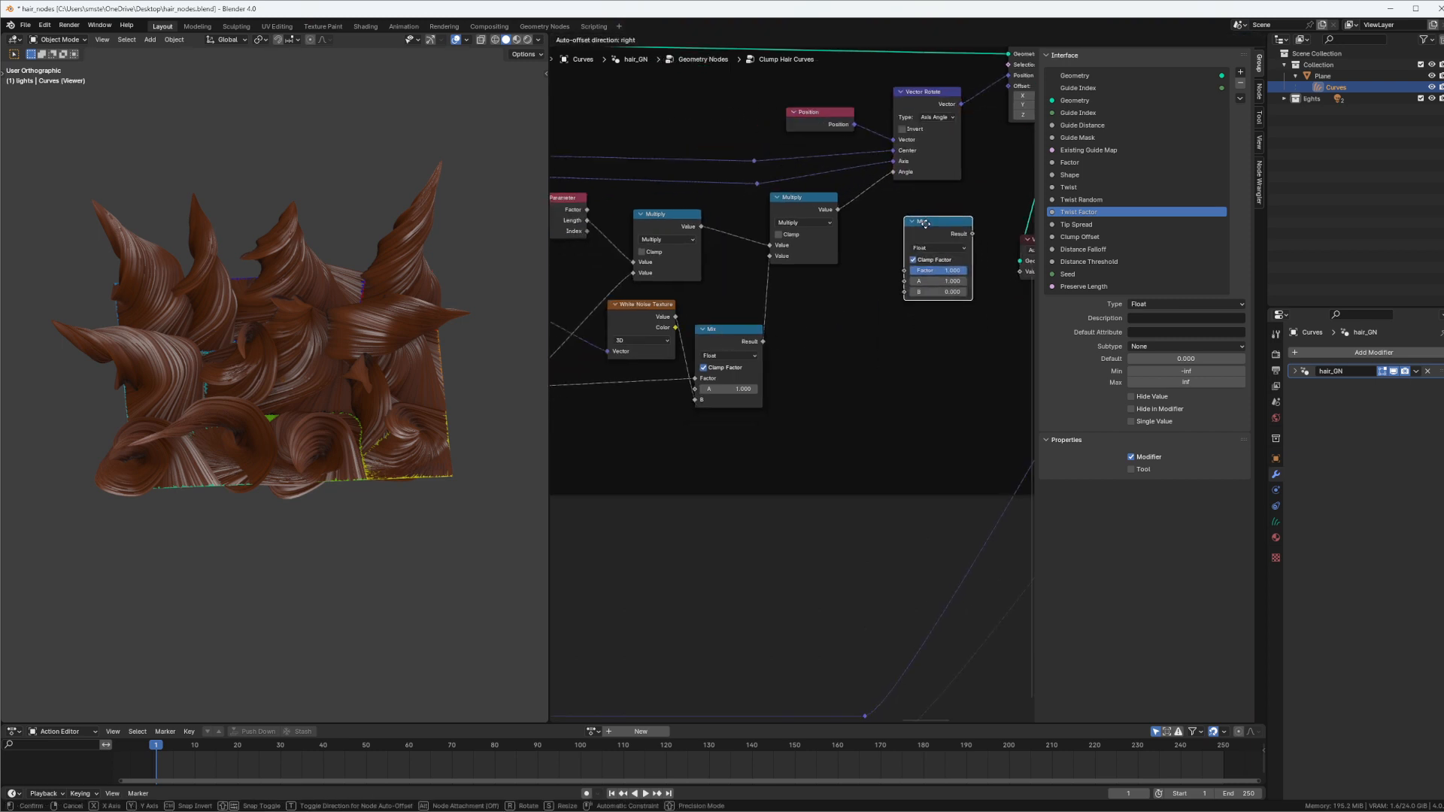
click(918, 223)
drag(837, 210, 892, 285)
mouse_move(832, 316)
middle_down()
mouse_move(932, 268)
mouse_move(829, 313)
middle_up()
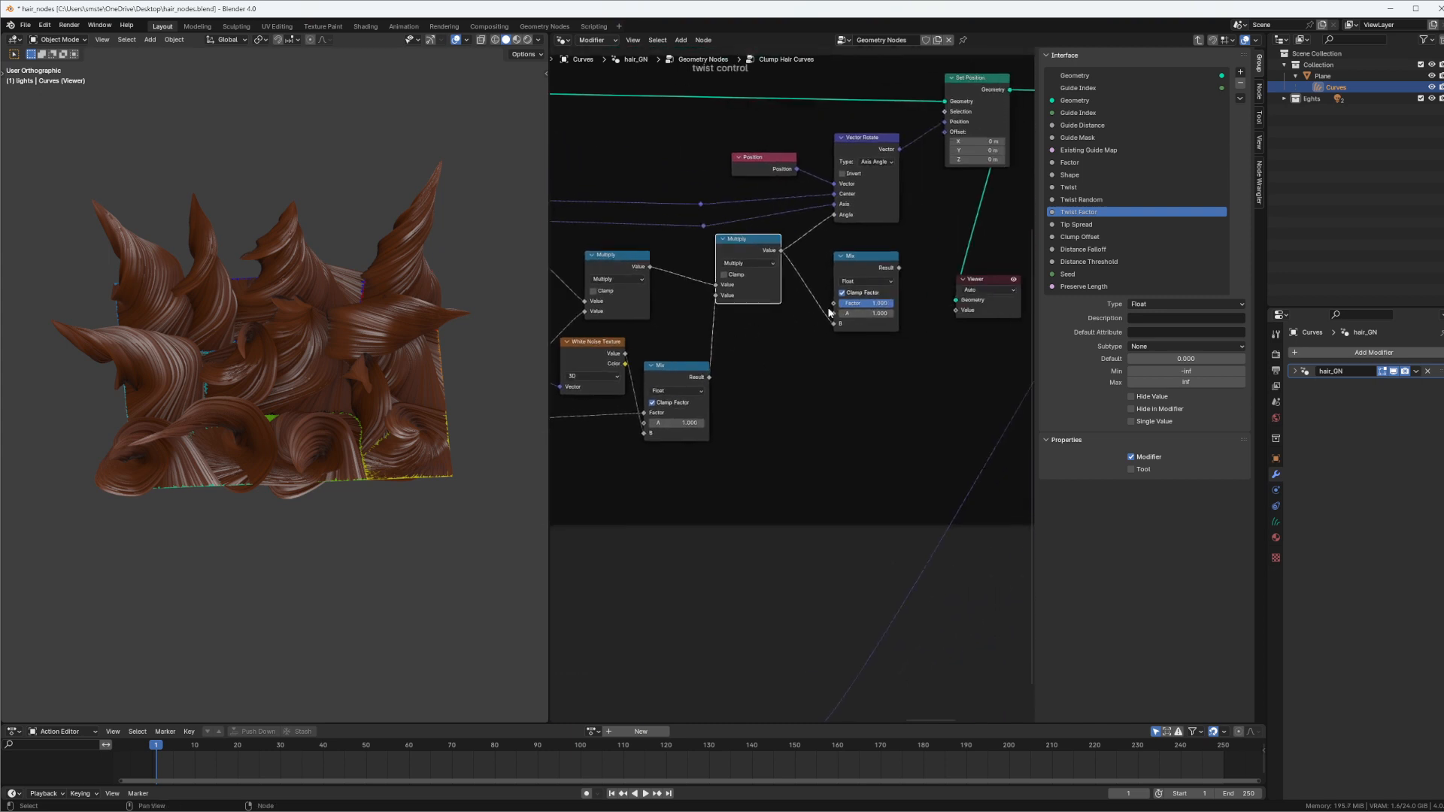
Set the duplicated Mix node's A to 0 and connect its Result to Vector Rotate's Angle
click(868, 312)
text(0)
key(Return)
drag(760, 250, 755, 259)
drag(876, 306, 834, 215)
Raise the duplicated Mix node's Factor to 1.000 to check how it controls the hair twist
scroll(884, 285, up, 2)
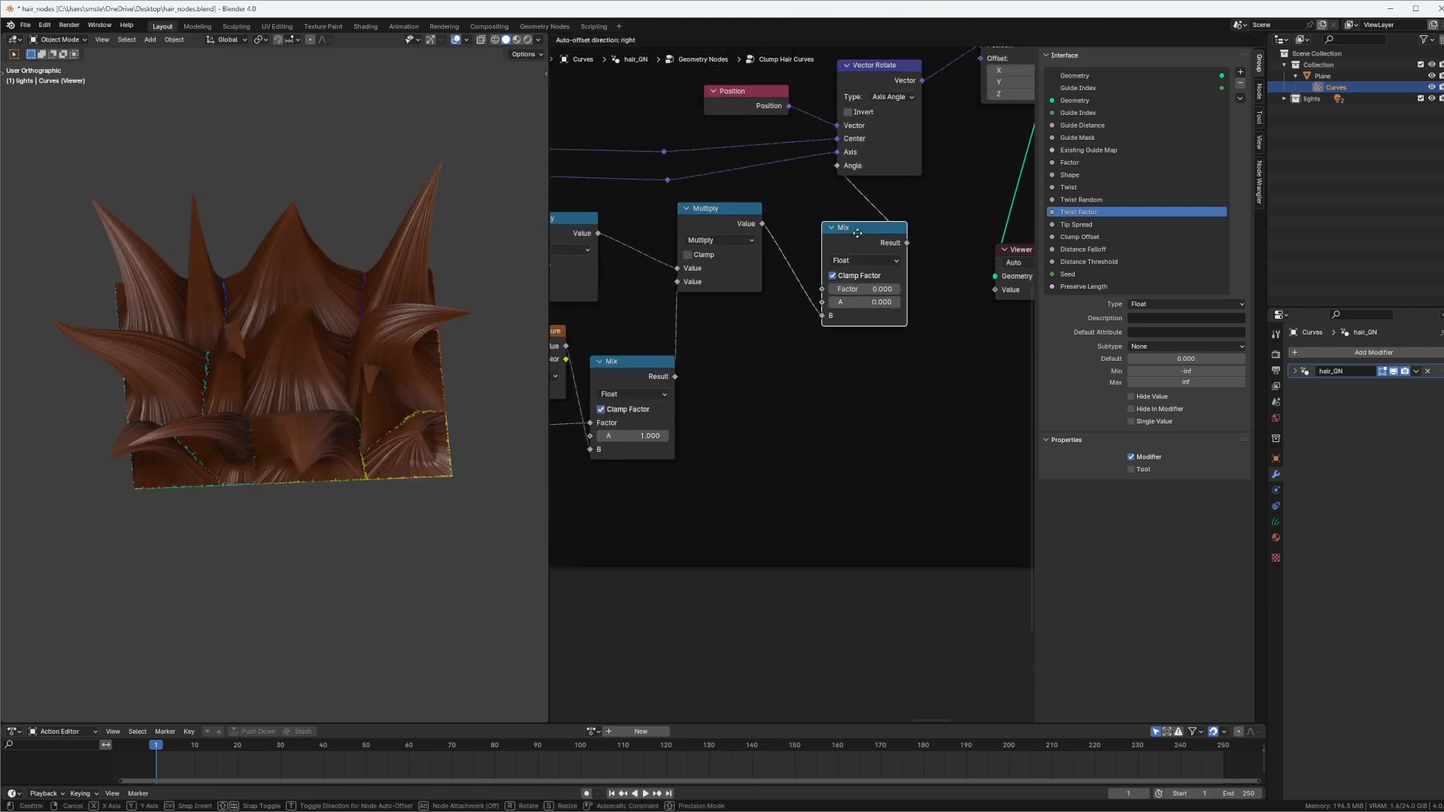
middle_drag(488, 363, 418, 380)
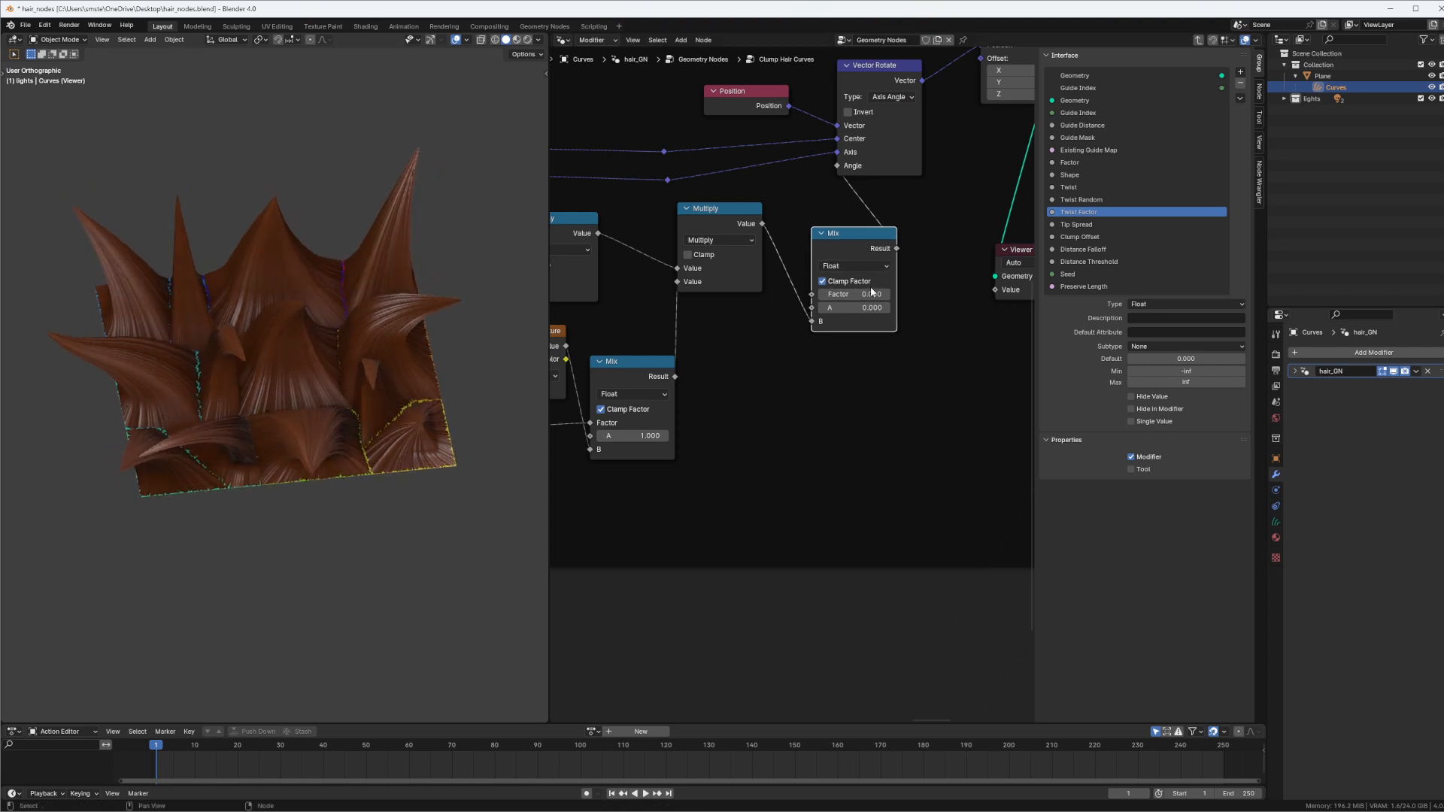
drag(855, 302, 940, 309)
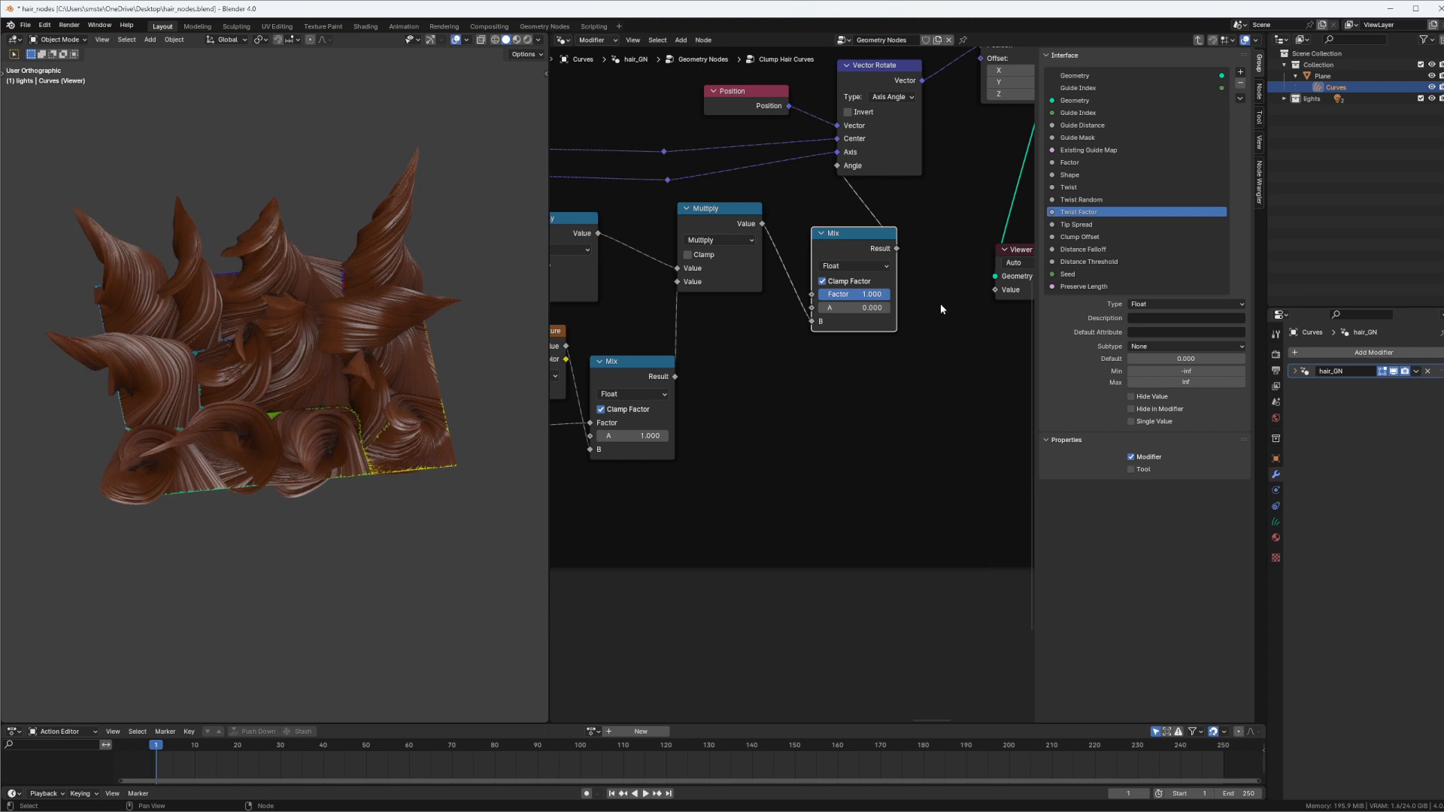
Connect the Group Input's Twist Factor to the Factor of the Mix node feeding Vector Rotate
scroll(921, 290, down, 6)
middle_drag(816, 337, 883, 292)
scroll(884, 291, up, 3)
middle_drag(923, 232, 942, 212)
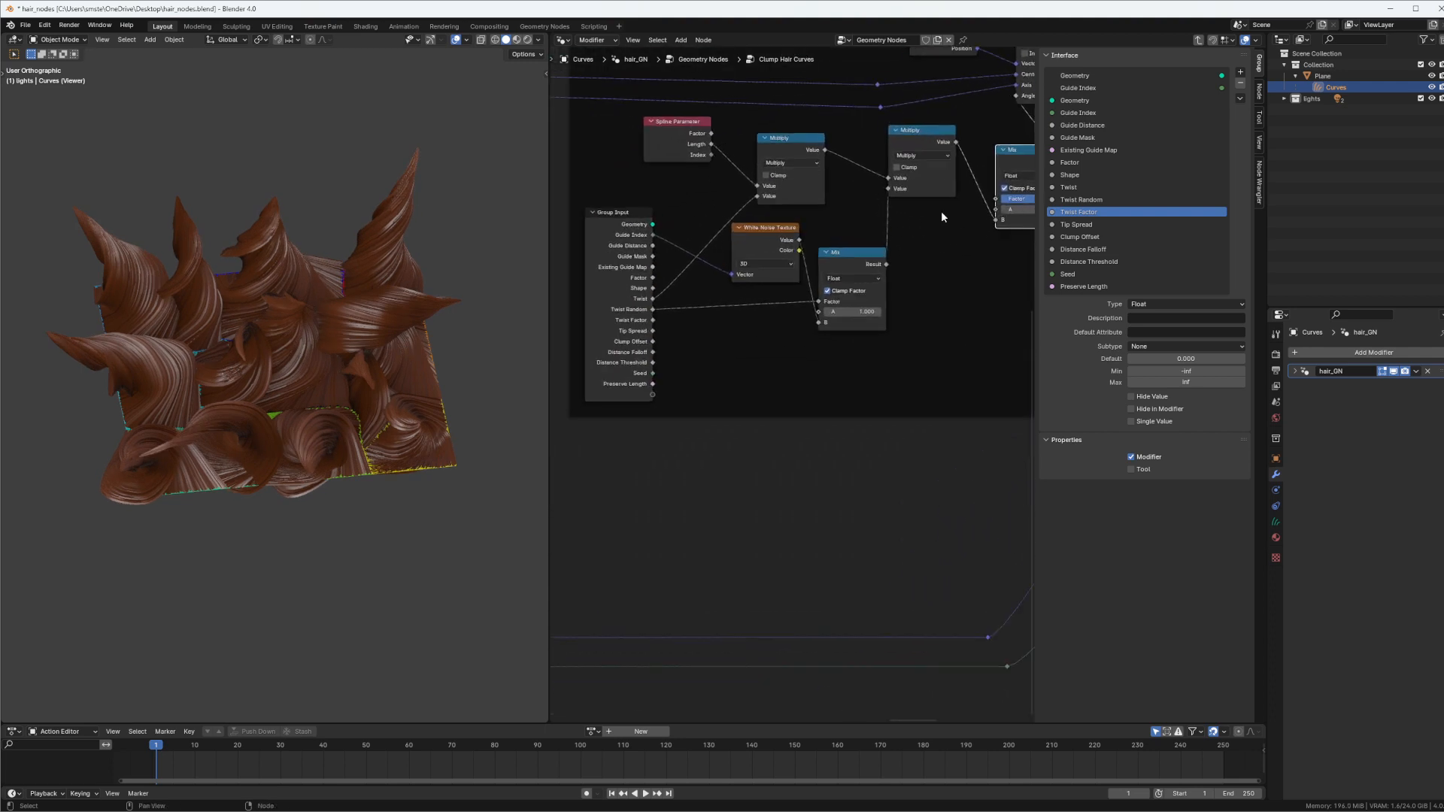
drag(996, 200, 655, 320)
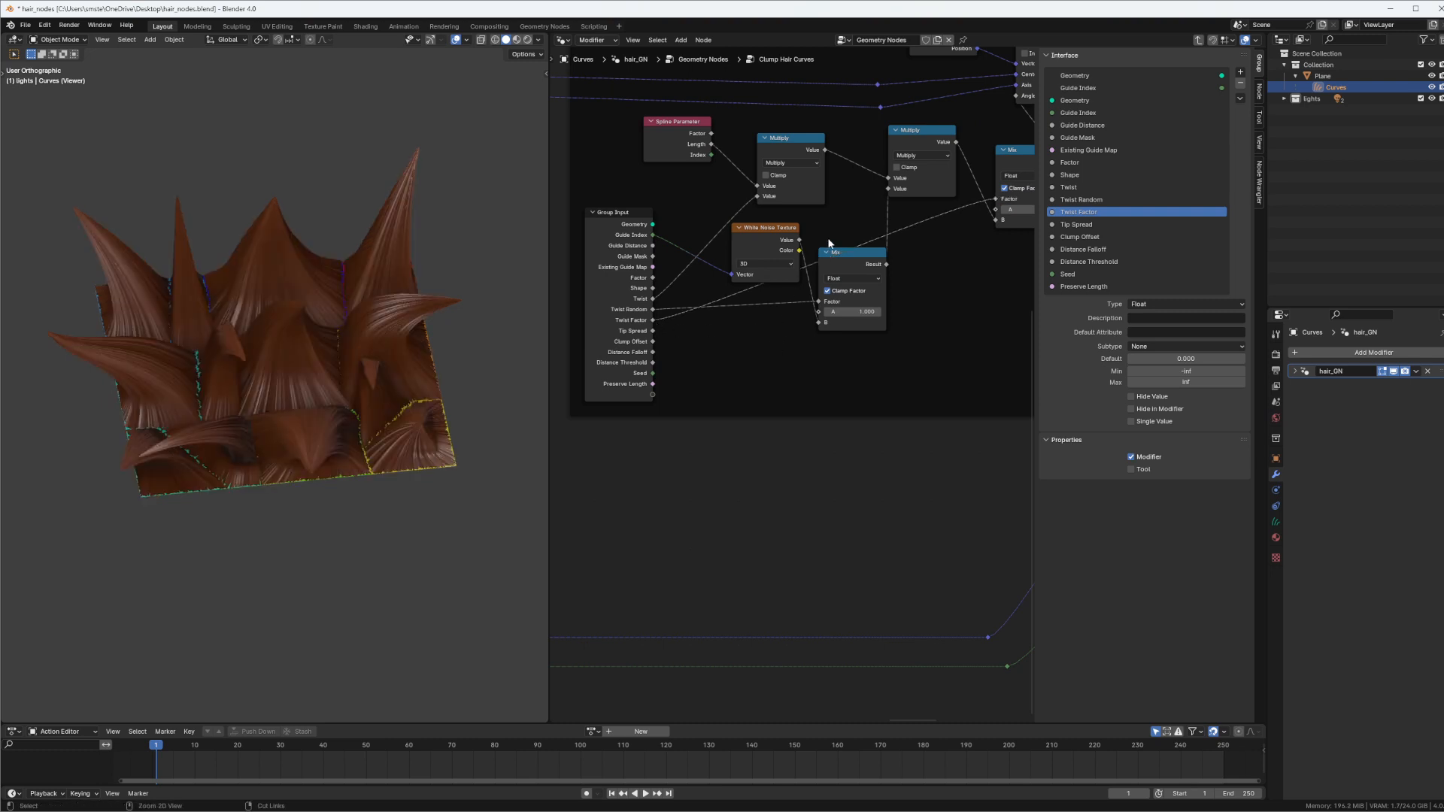
Move the Mix node feeding Vector Rotate lower in the twist control frame so its links are easier to follow
scroll(924, 230, down, 2)
click(923, 230)
drag(923, 231, 911, 331)
drag(804, 286, 804, 277)
drag(914, 324, 909, 309)
Exit the node group to examine the Clump Hair Curves node's twist inputs, and reopen the group
key(Tab)
middle_drag(846, 271, 873, 249)
scroll(834, 391, up, 4)
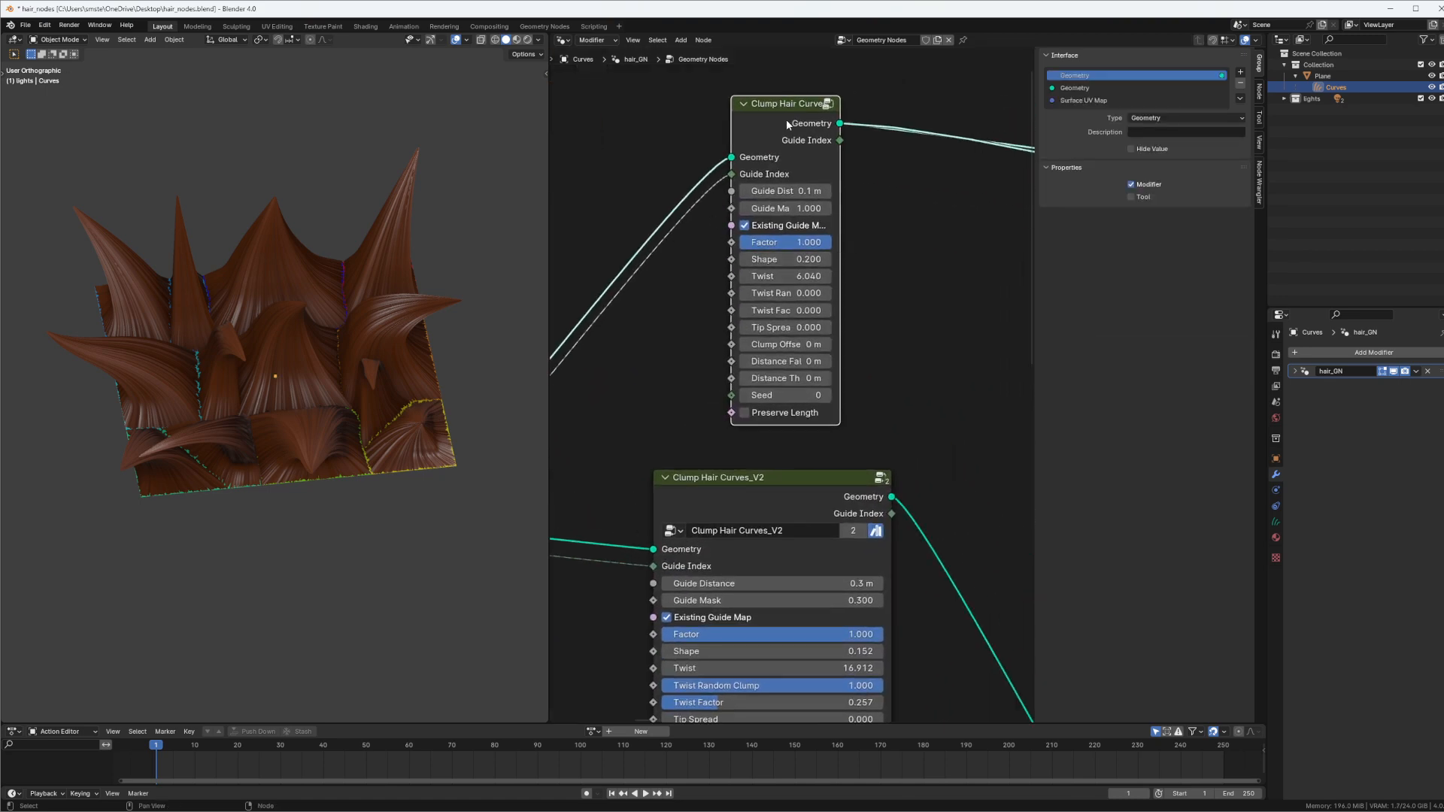
key(Tab)
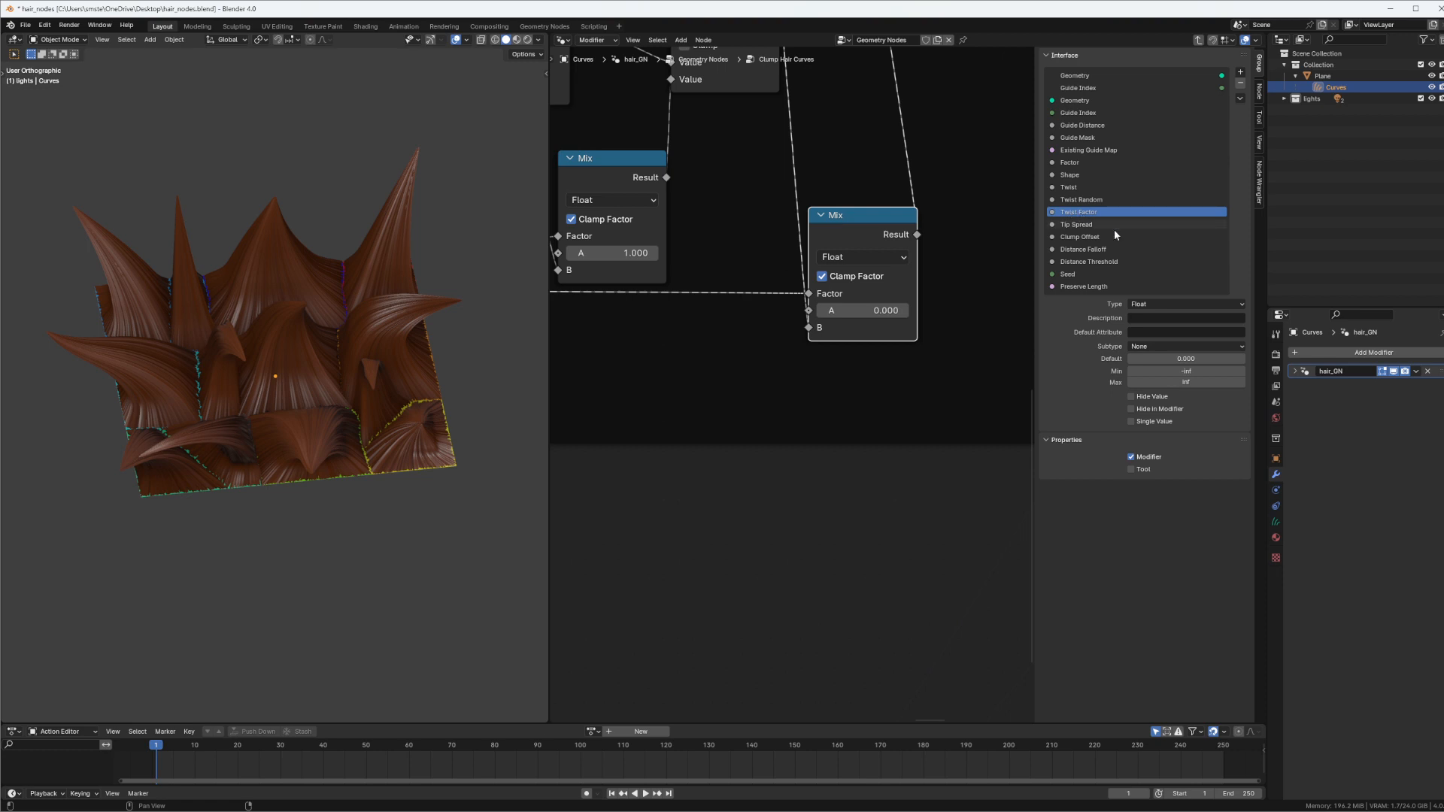
Set the default value of the group's Twist Factor input to 1
click(1192, 358)
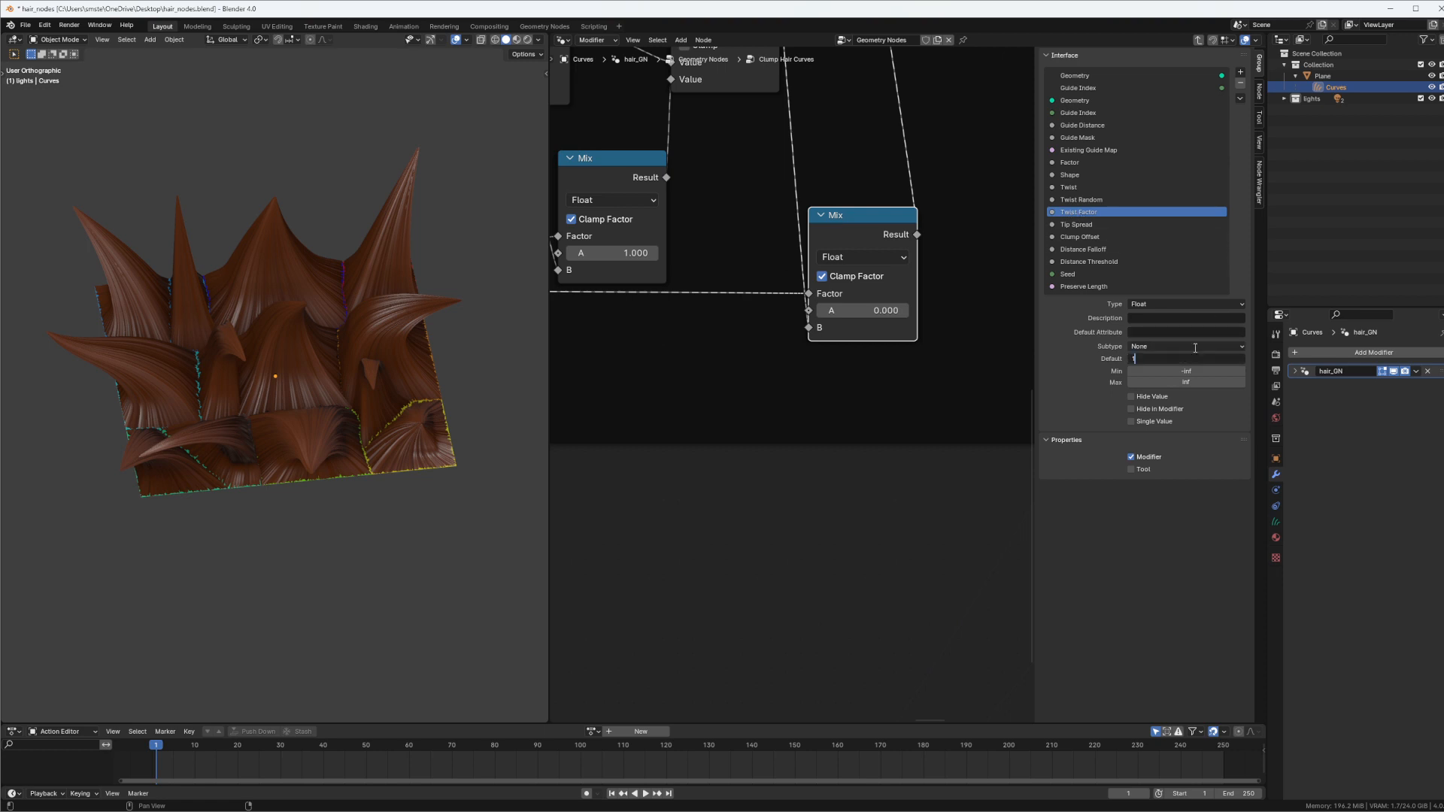
text(1)
key(Return)
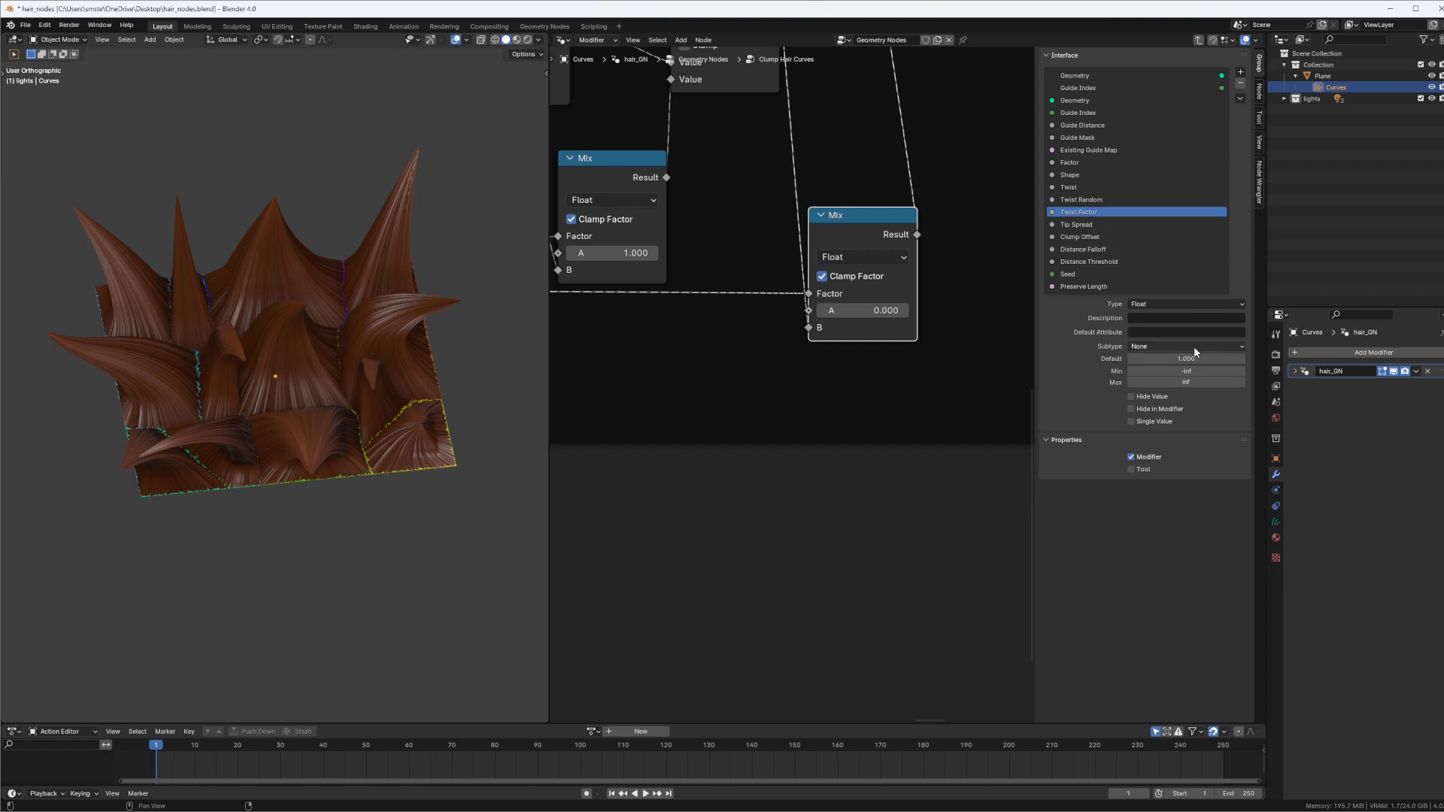
Limit the group's Twist Random input to a minimum of 0 and a maximum of 1
click(1069, 200)
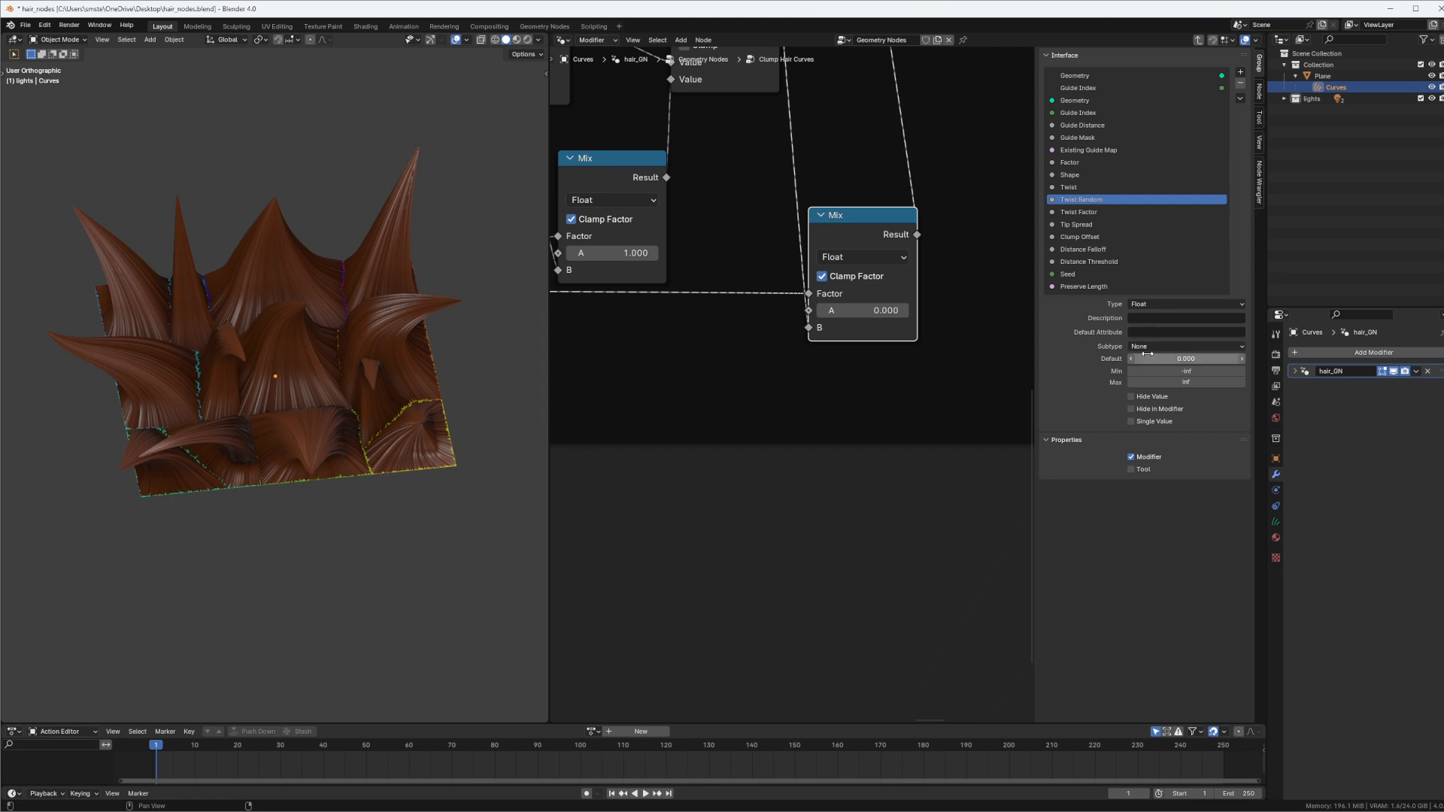
click(1186, 371)
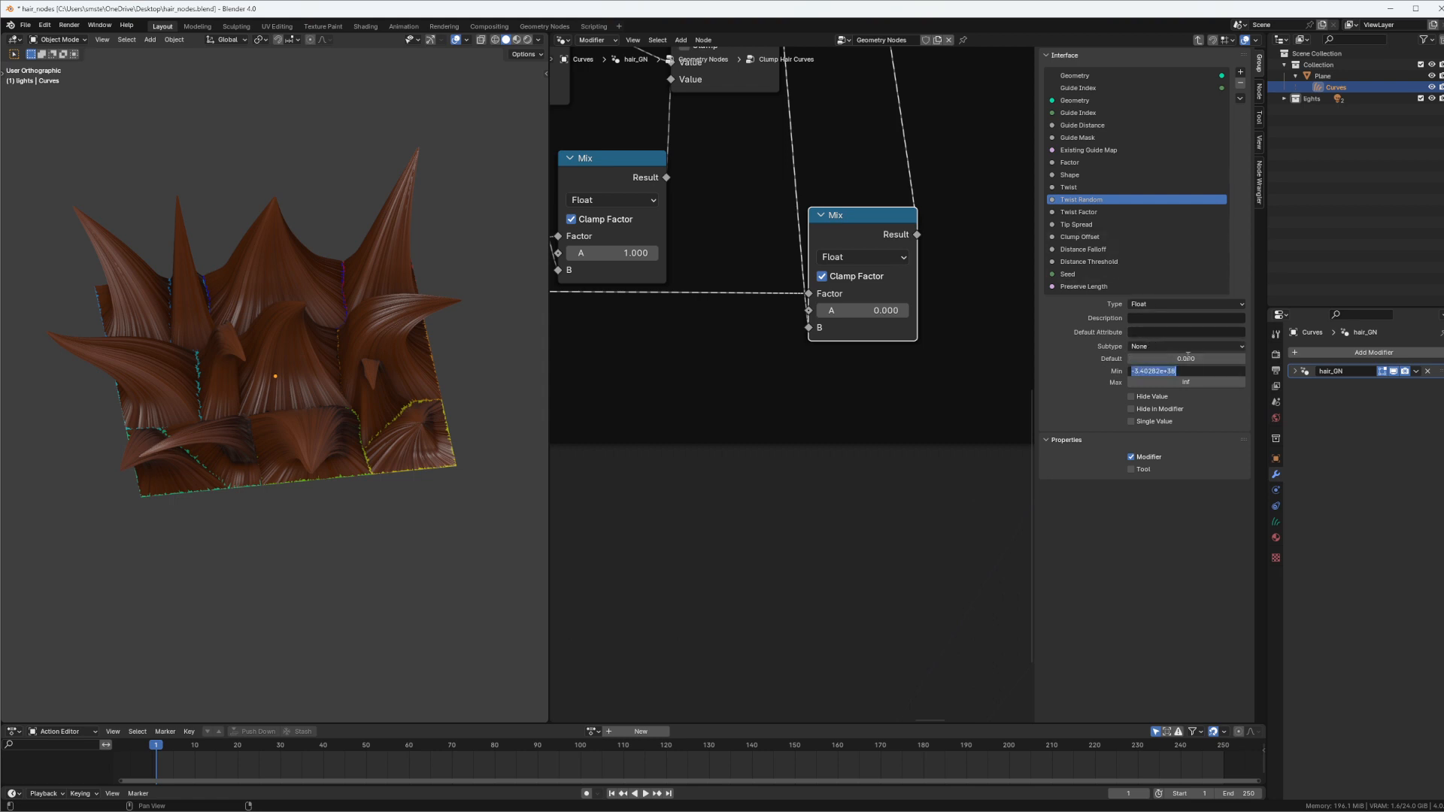
key(Escape)
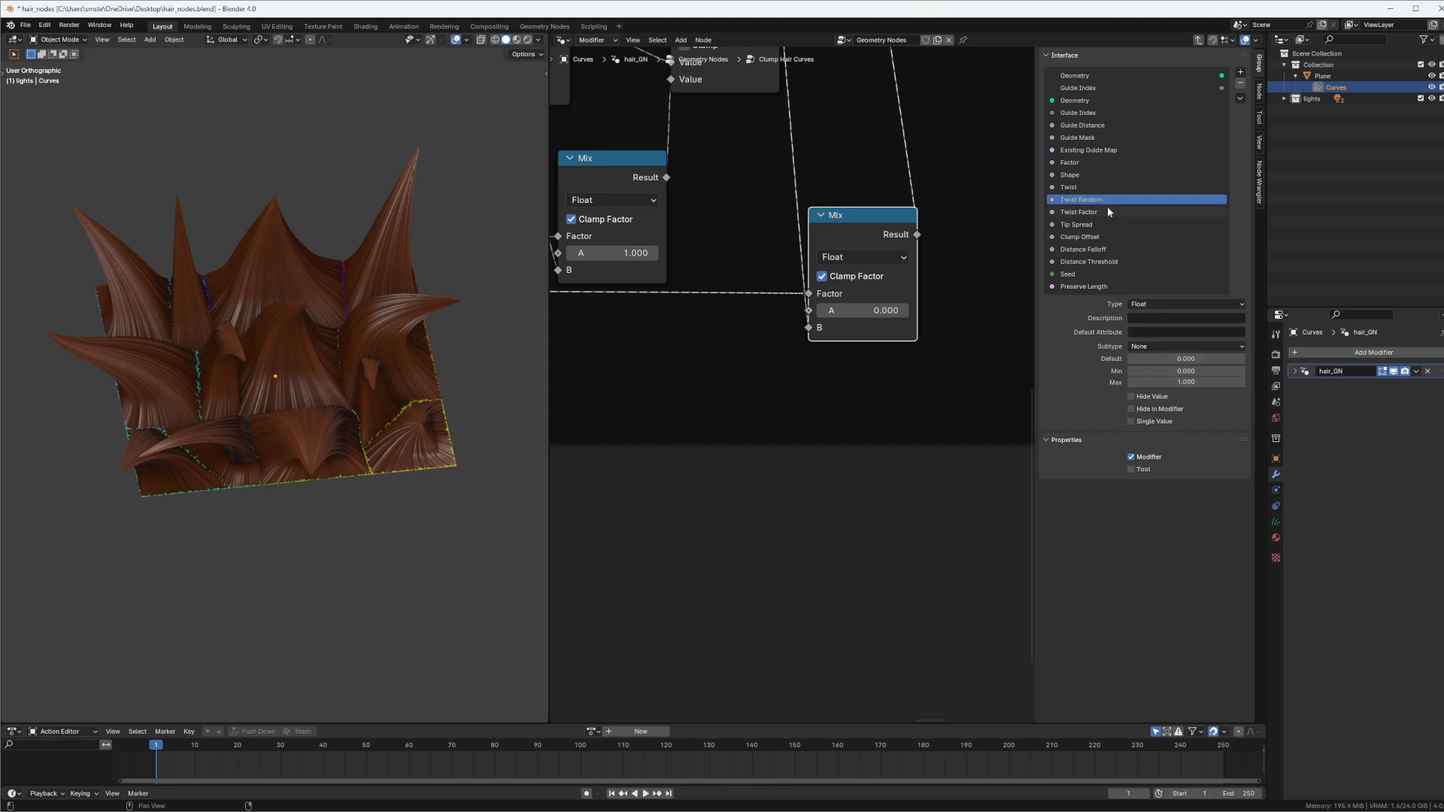
Limit the group's Twist Factor input to a minimum of 0 and a maximum of 1
click(1110, 214)
click(1187, 370)
text(0)
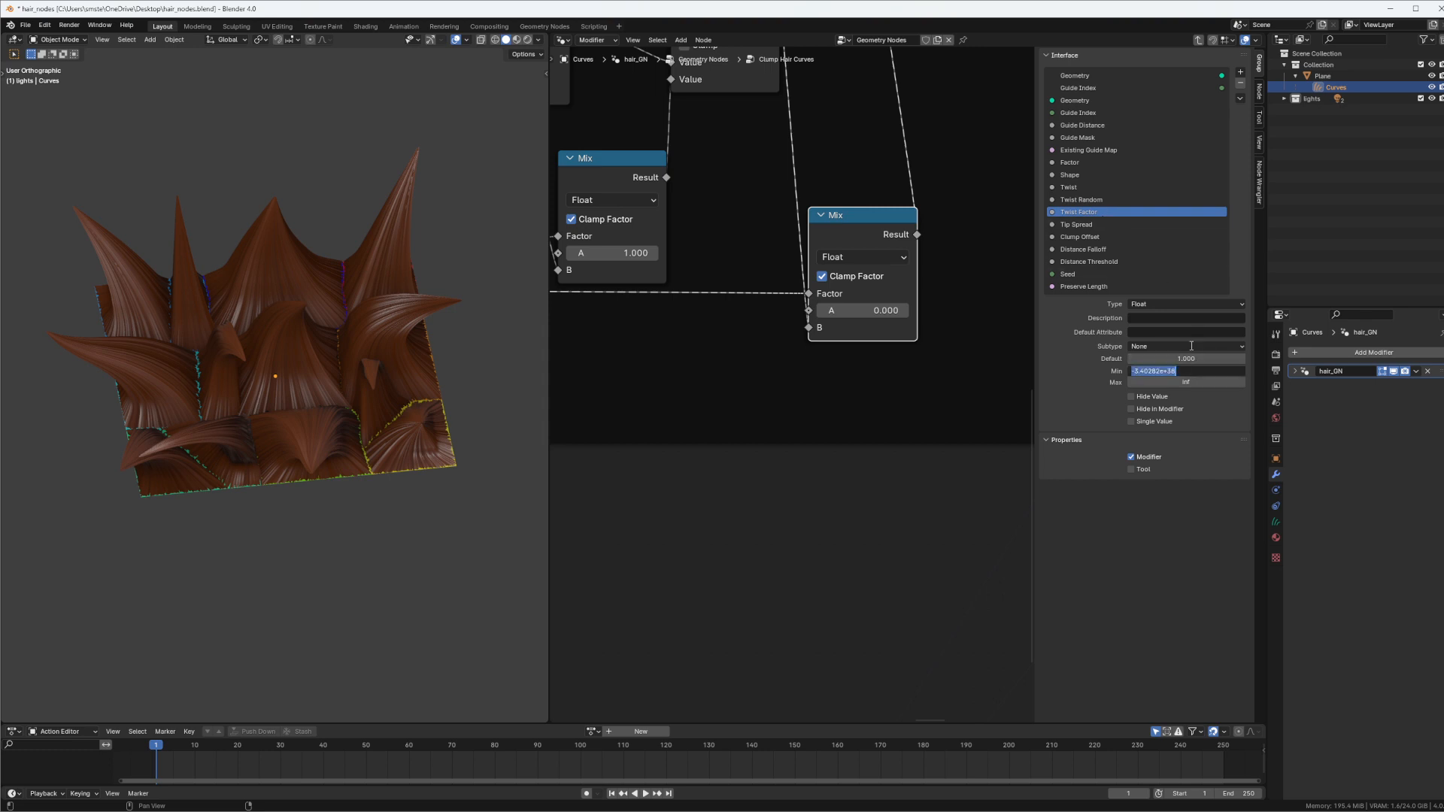
key(Tab)
text(1)
key(Return)
middle_drag(819, 262, 852, 307)
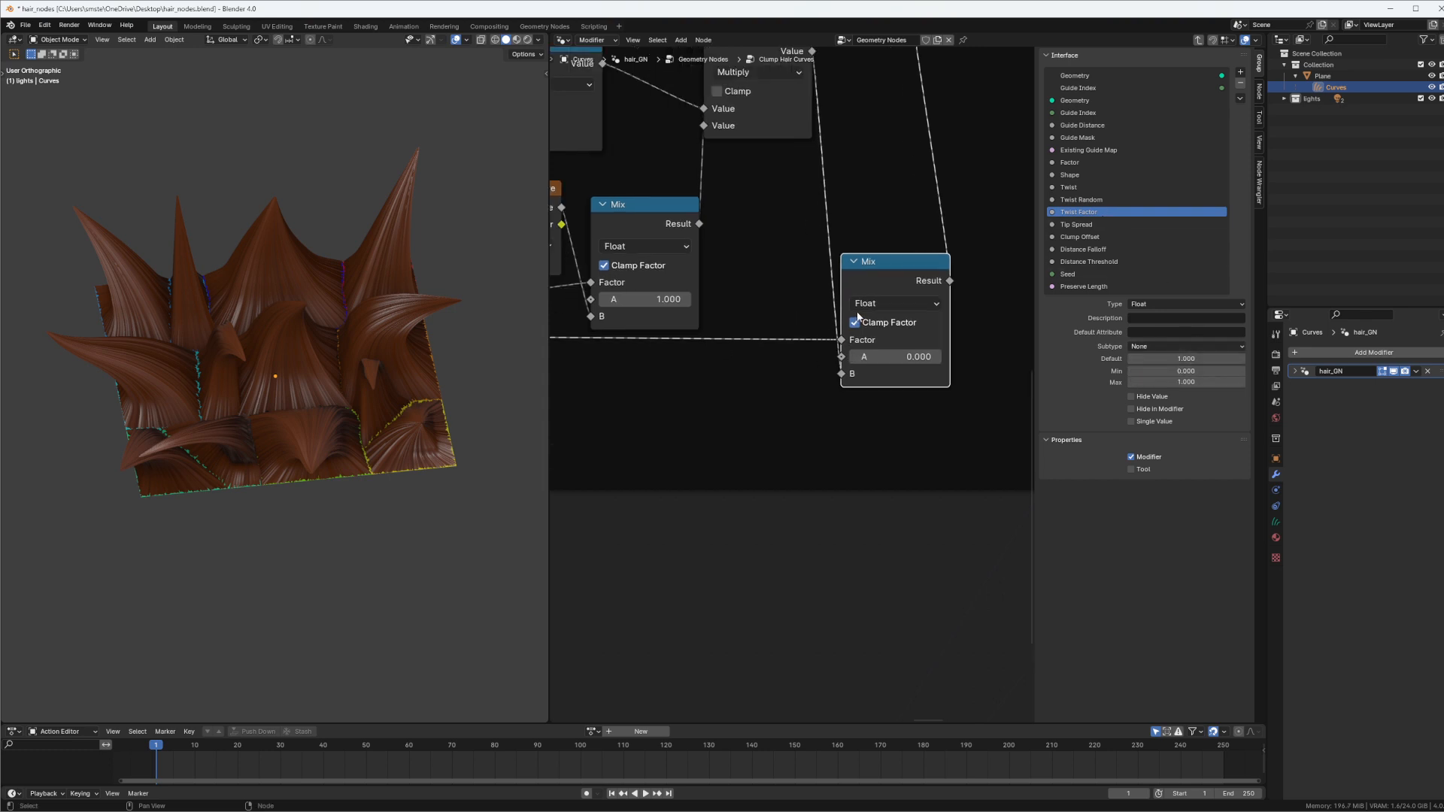
Exit the node group, set the Clump Hair Curves node's Twist Factor to 1 and raise its Twist Random slightly to 0.008
key(Tab)
double_click(797, 310)
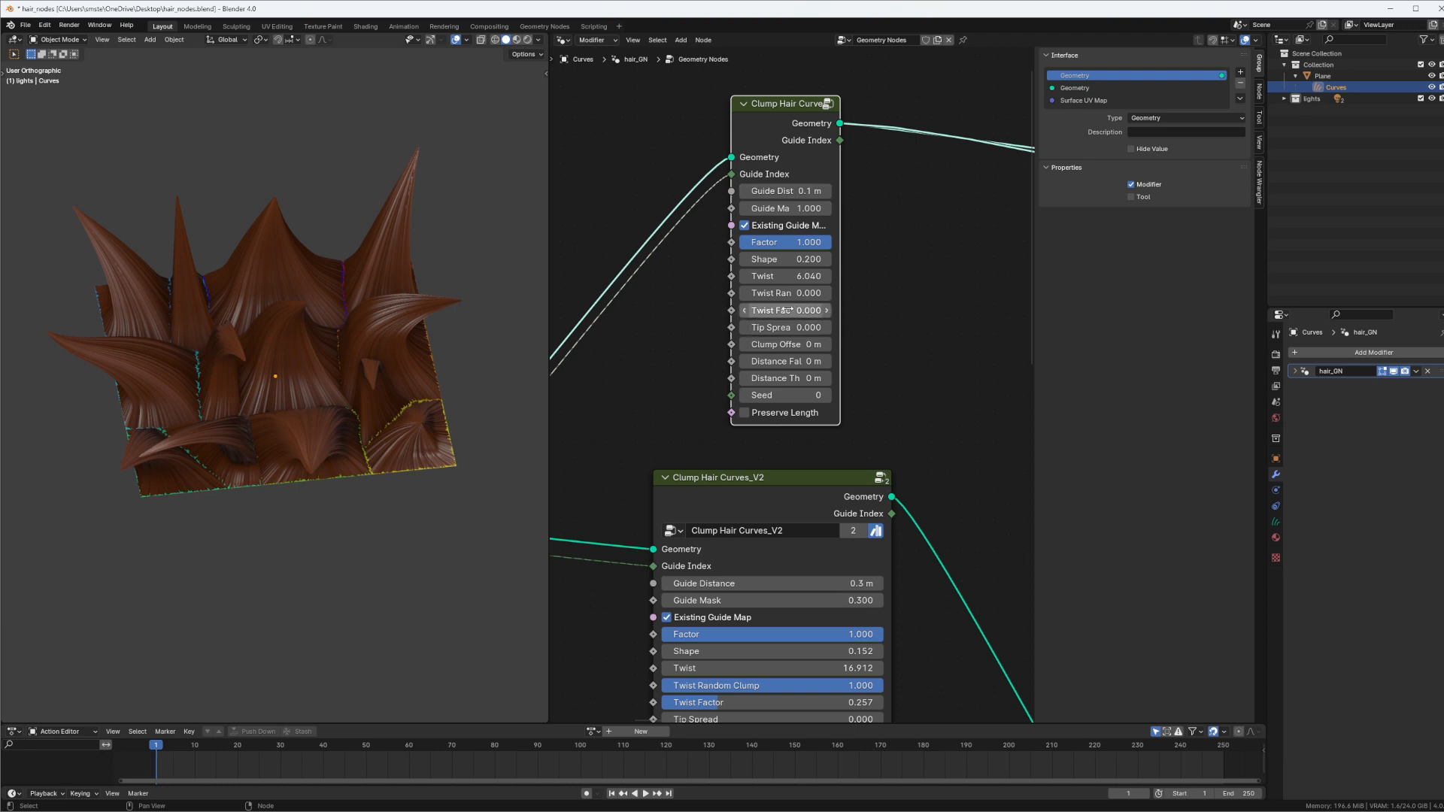
text(1)
key(Return)
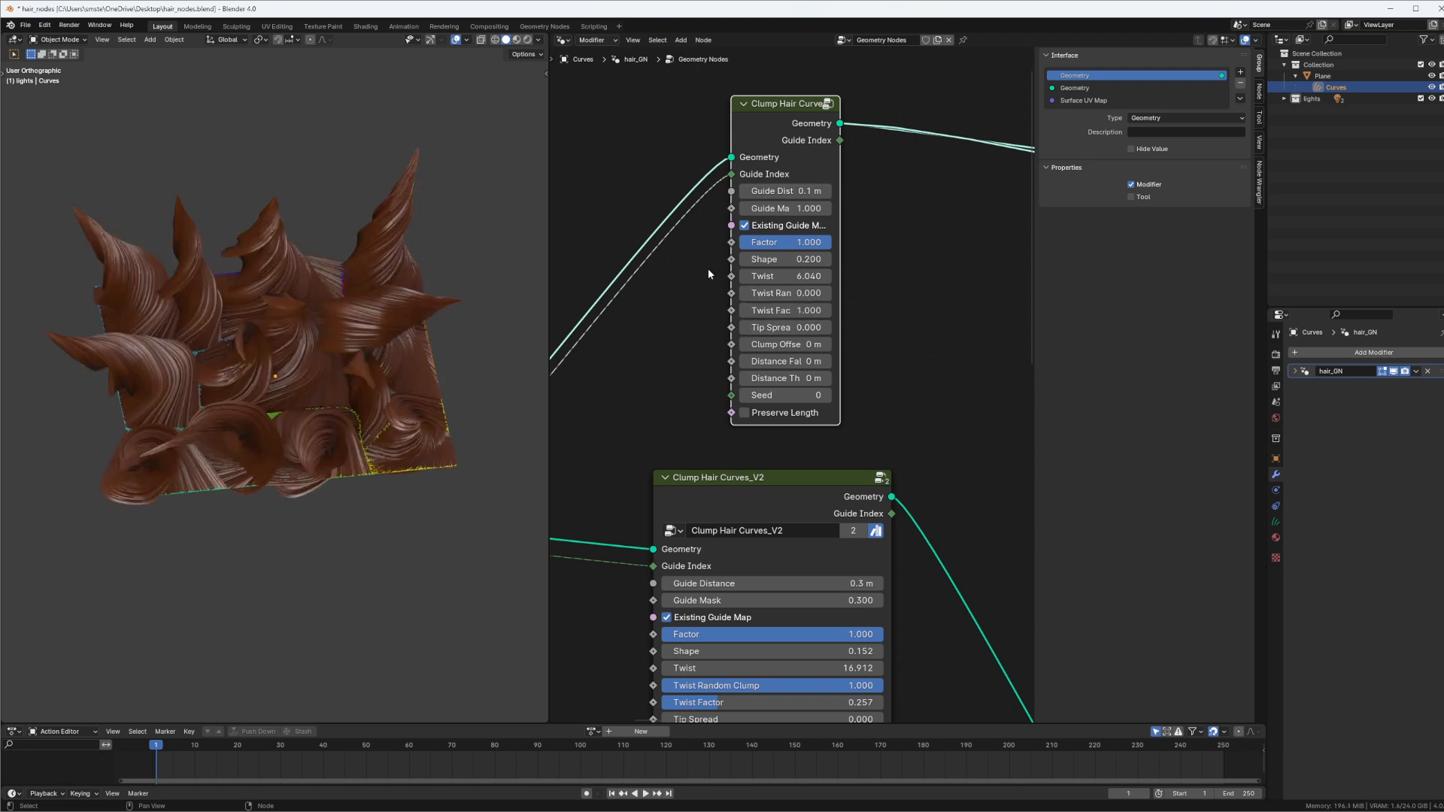
mouse_move(776, 288)
mouse_down()
mouse_move(850, 296)
mouse_move(787, 293)
mouse_up()
Reopen the node group and set the subtype of both its Twist Factor and Twist Random inputs to Factor
key(Tab)
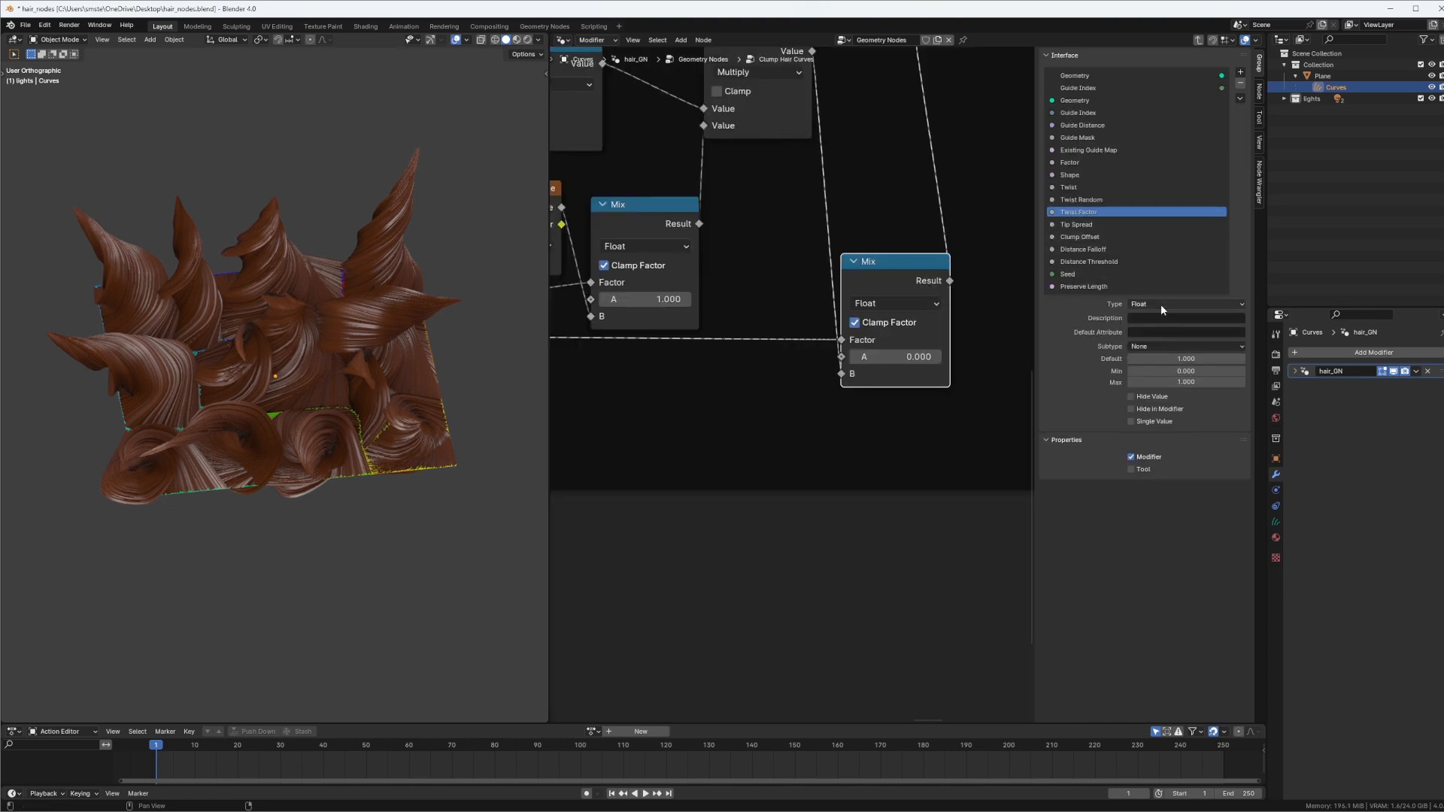
click(1153, 346)
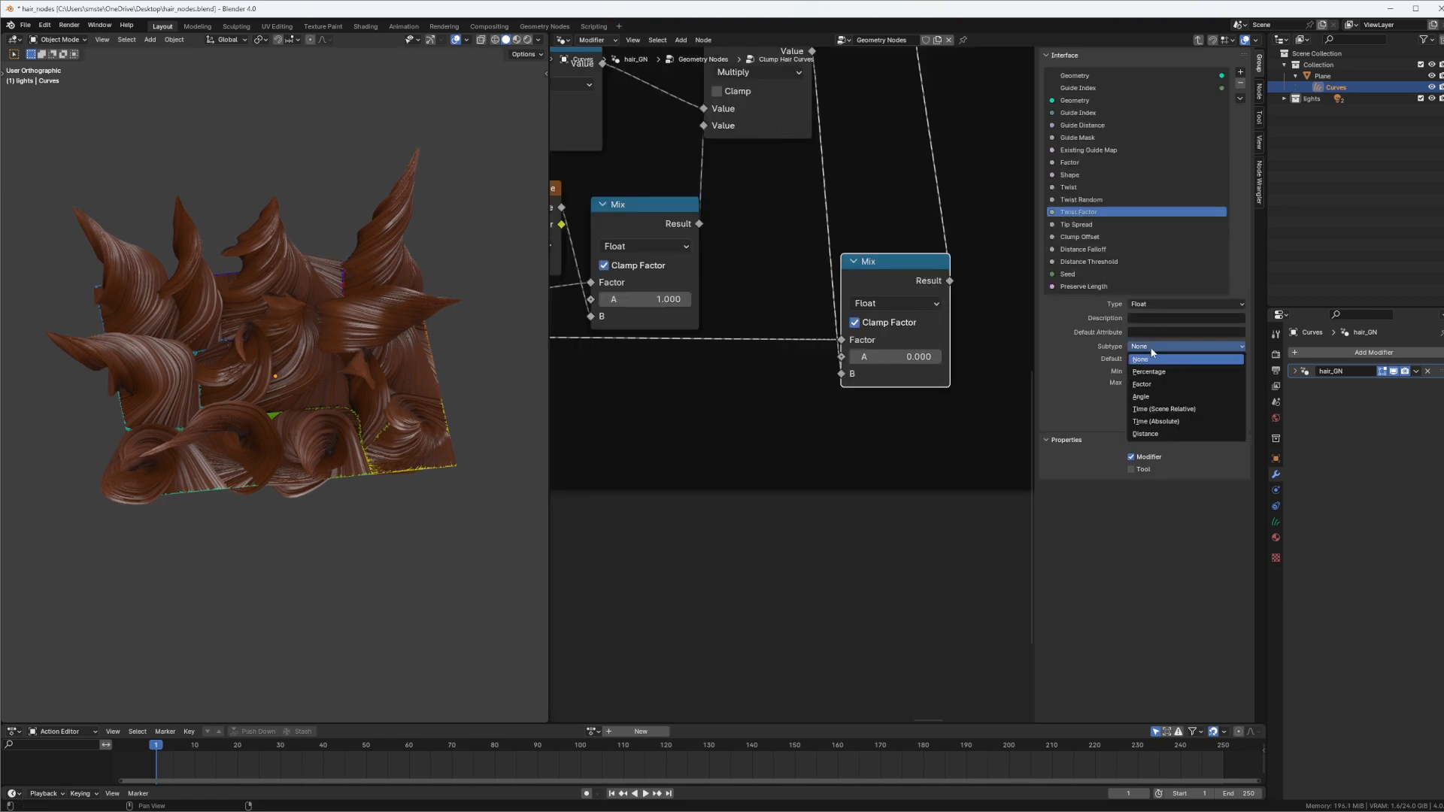
click(1148, 383)
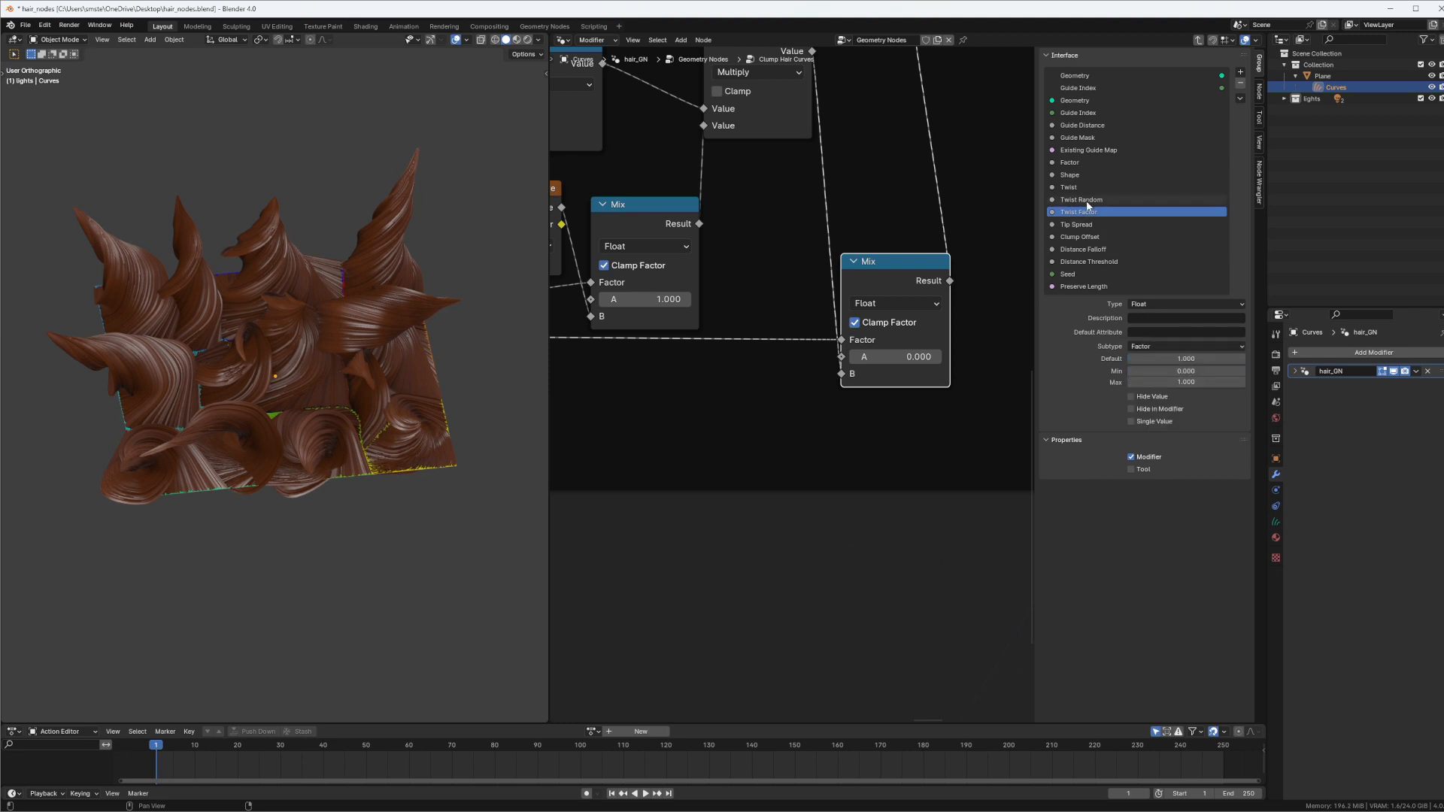
click(1087, 200)
click(1159, 346)
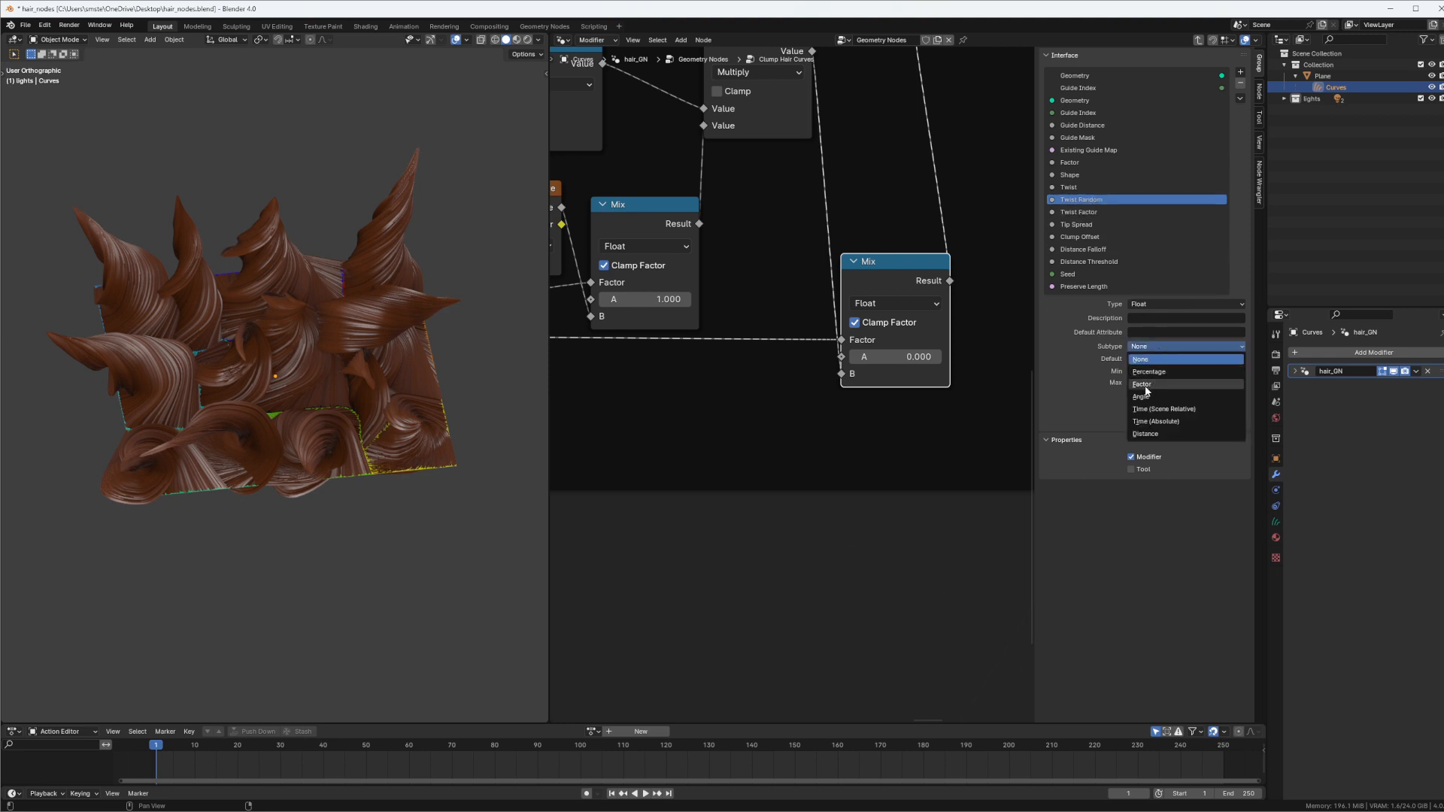
click(1149, 384)
Exit the group and test the Clump Hair Curves node's twist sliders, ending with Twist Random and Twist Factor both at 1.000
key(Tab)
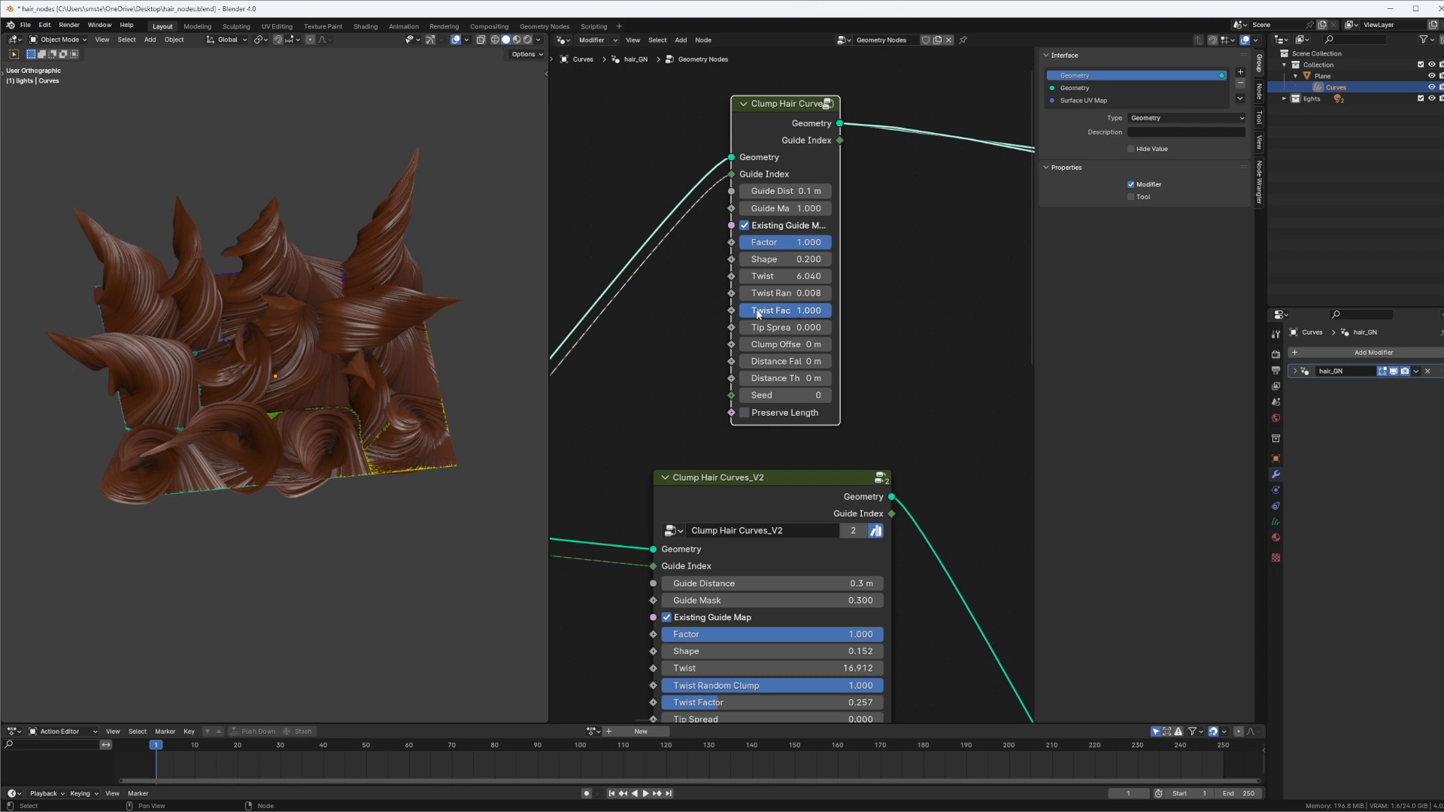
drag(757, 314, 888, 296)
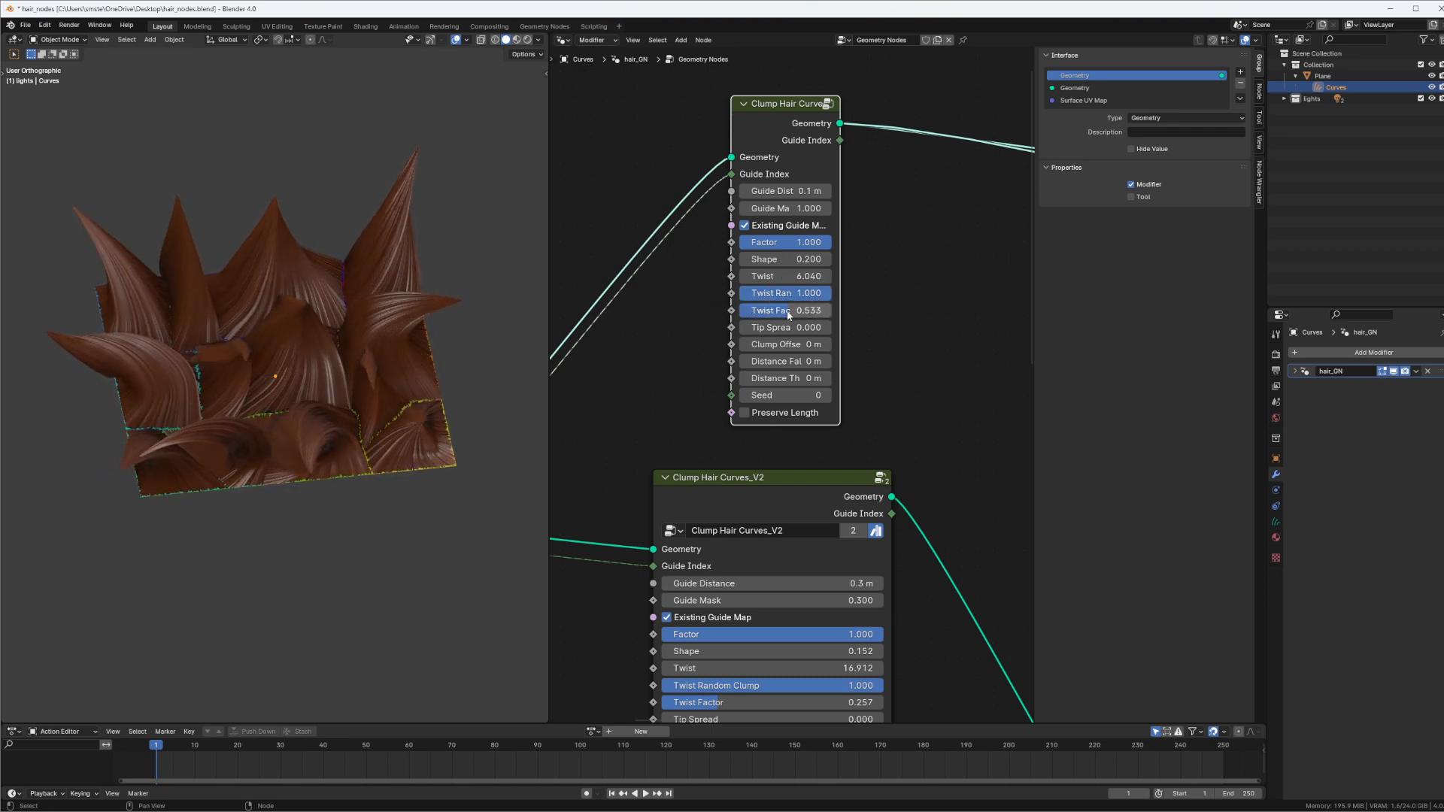
drag(789, 316, 868, 314)
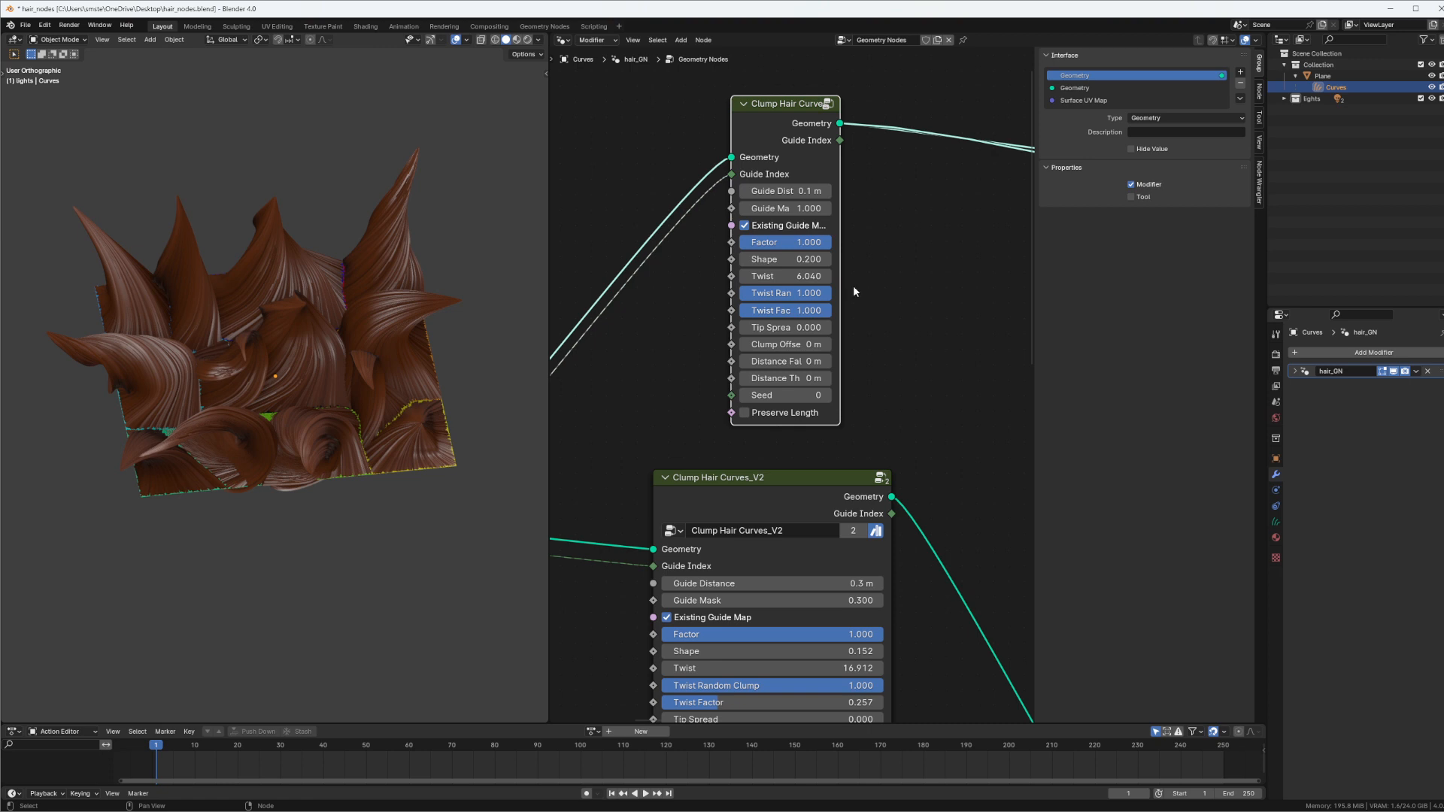
Examine the Interpolate Hair Curves V2 node and its links to the two Clump Hair Curves nodes
drag(775, 124, 763, 133)
scroll(720, 207, down, 7)
middle_drag(572, 376, 709, 282)
drag(706, 359, 700, 350)
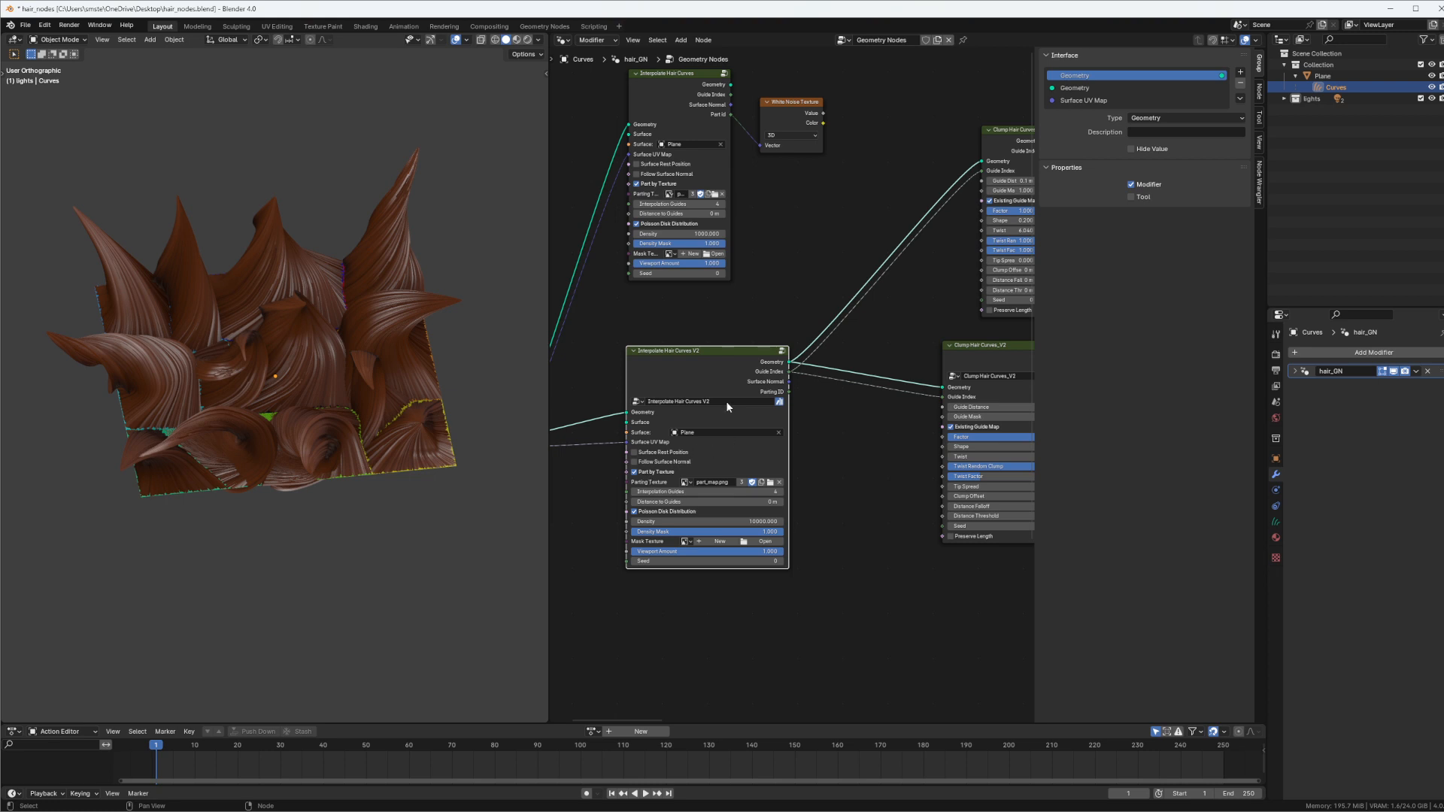
middle_drag(727, 406, 669, 404)
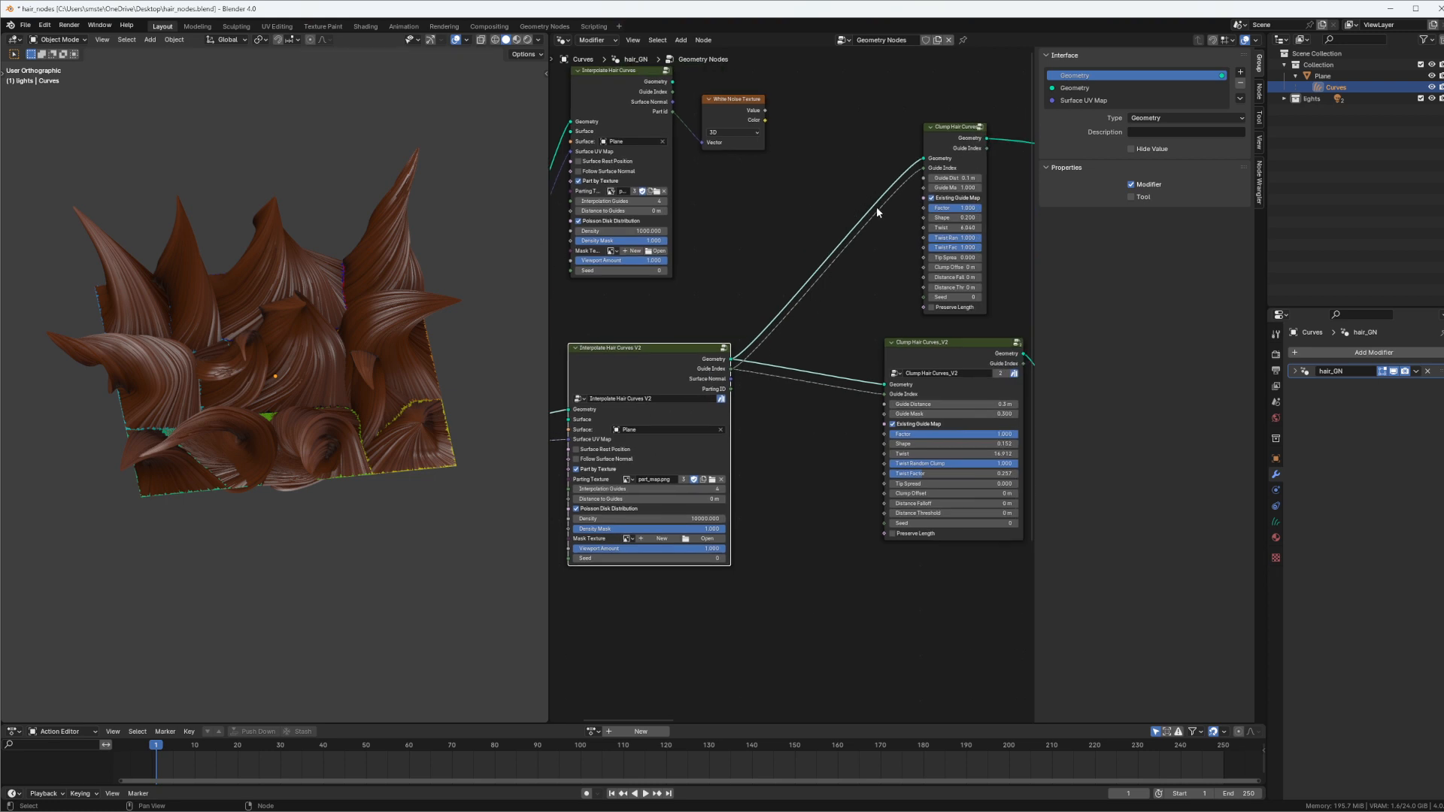
middle_drag(877, 207, 700, 331)
scroll(741, 298, up, 5)
middle_drag(789, 259, 835, 221)
Shift the Clump Hair Curves node slightly above Clump Hair Curves_V2 and hide the node editor's sidebar
click(822, 167)
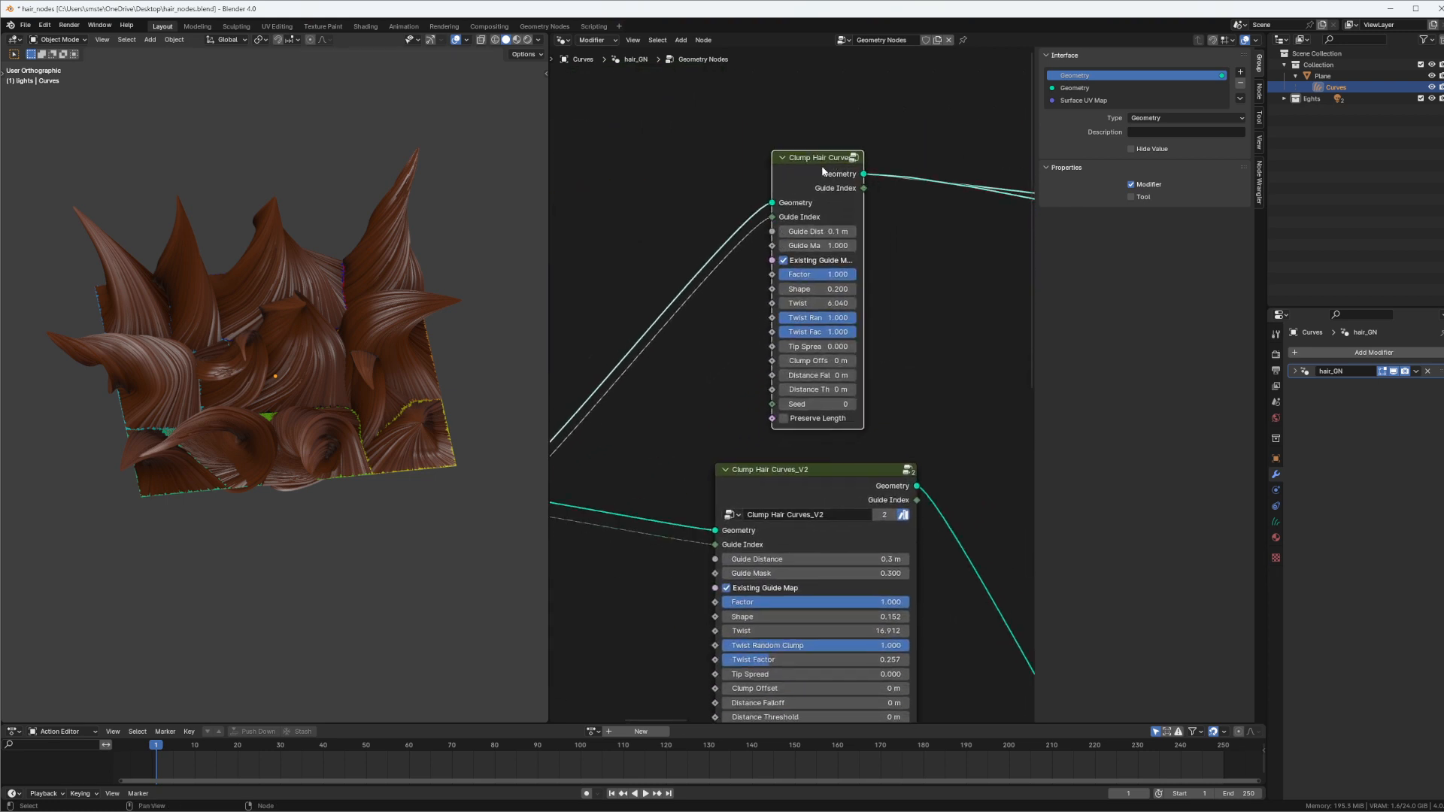
drag(822, 171, 810, 201)
key(n)
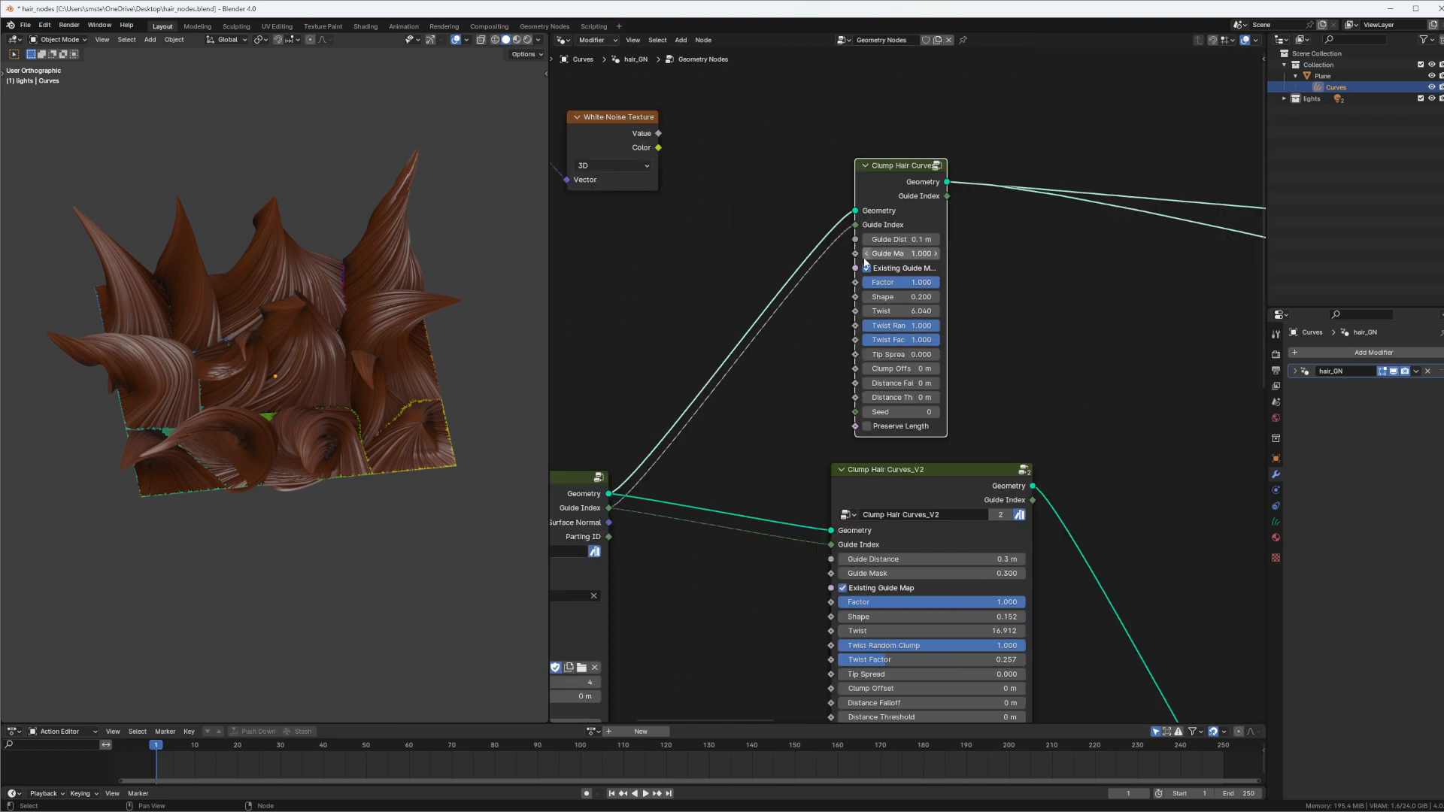
Find the unconnected Create Guide Index Map V2 node and reposition it slightly beneath the Viewer node
middle_drag(1026, 211, 698, 225)
scroll(942, 233, down, 3)
middle_drag(1002, 376, 860, 324)
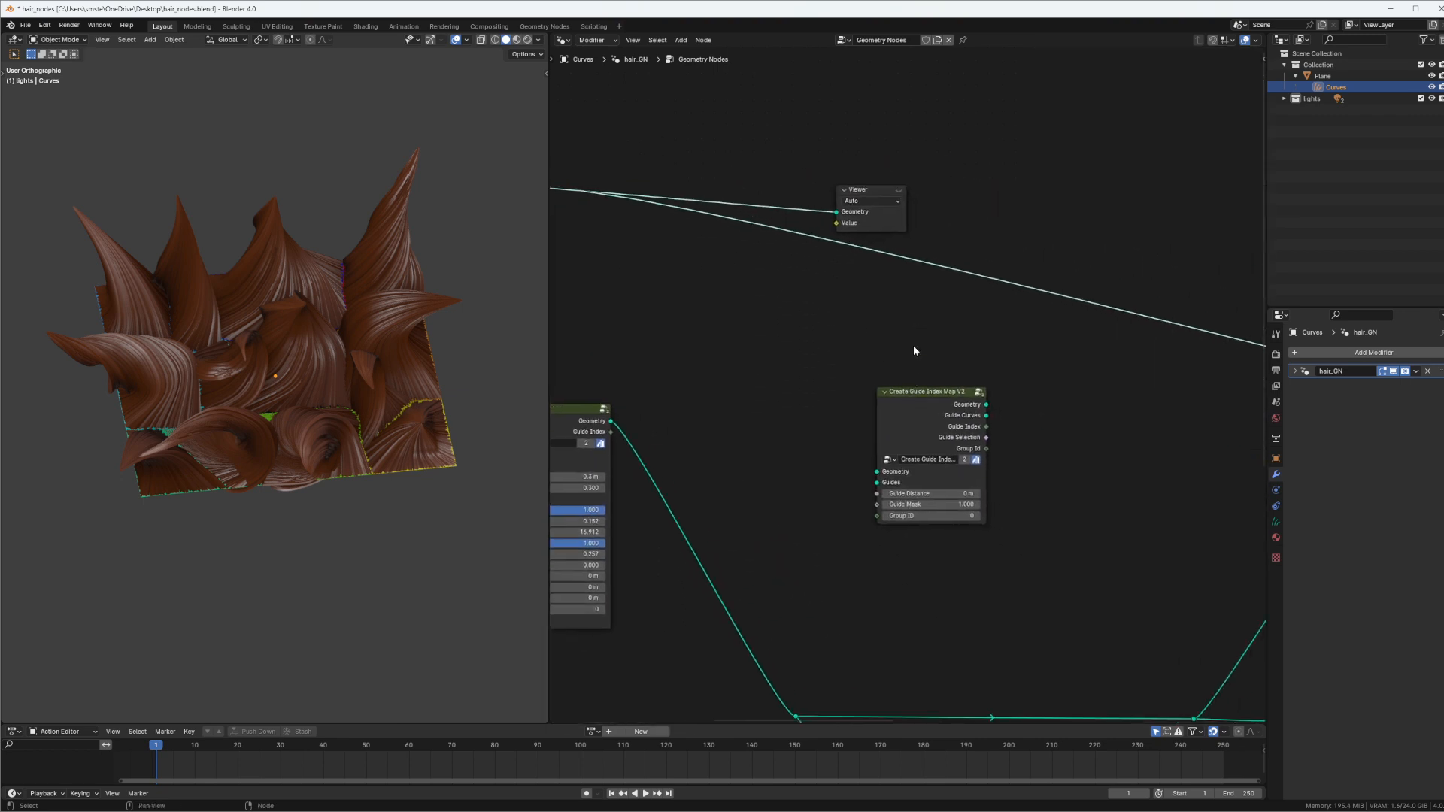
drag(909, 415, 838, 373)
scroll(838, 374, up, 2)
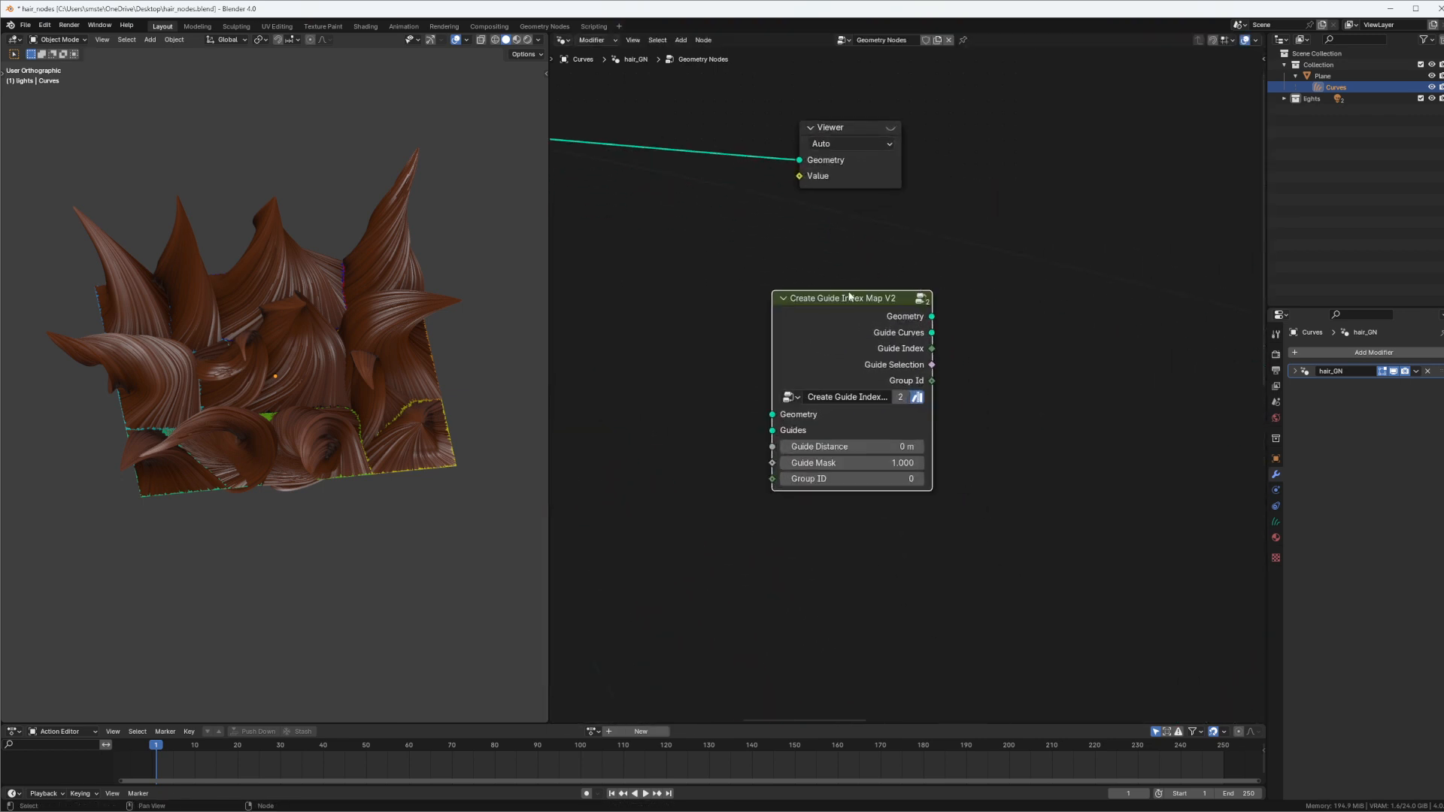
drag(849, 294, 830, 319)
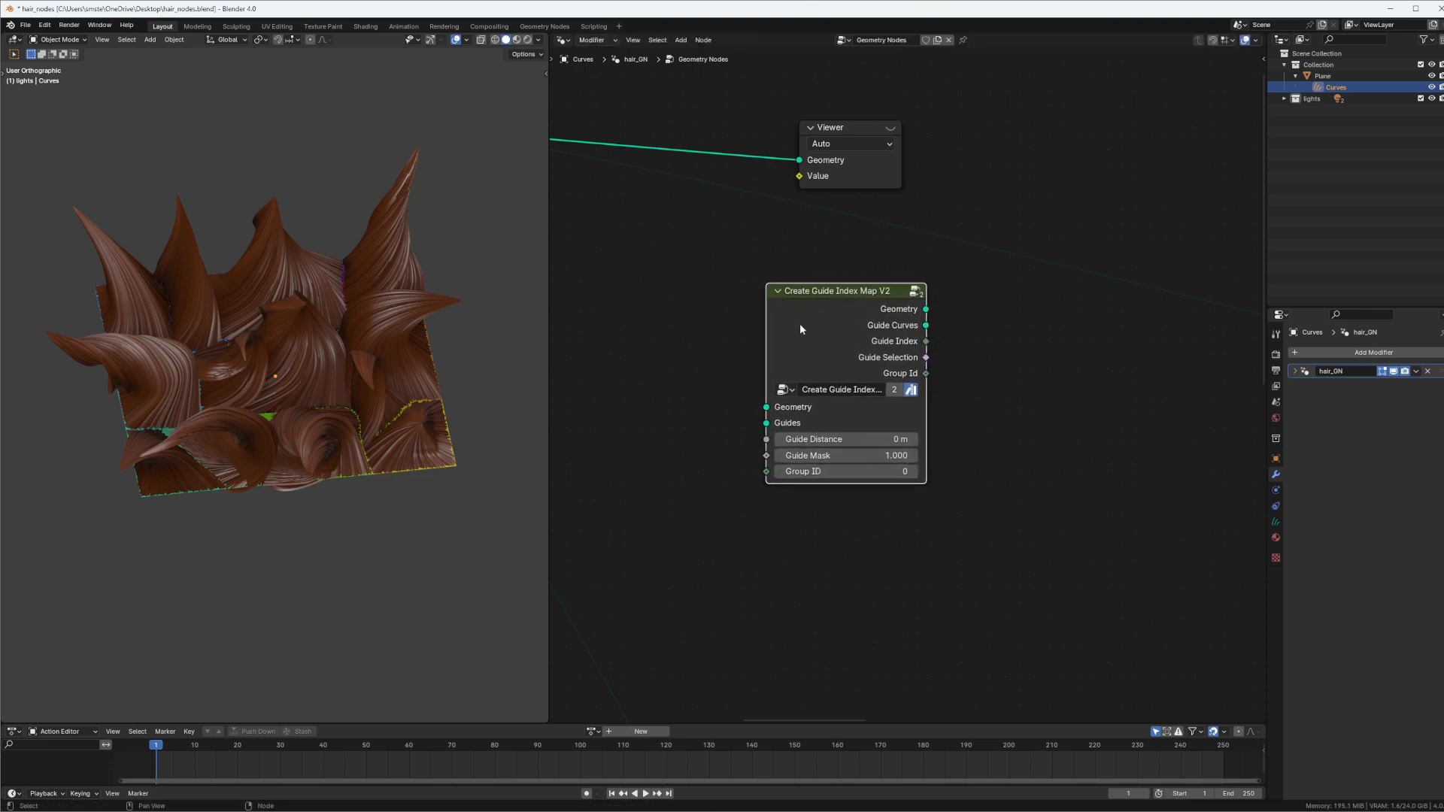